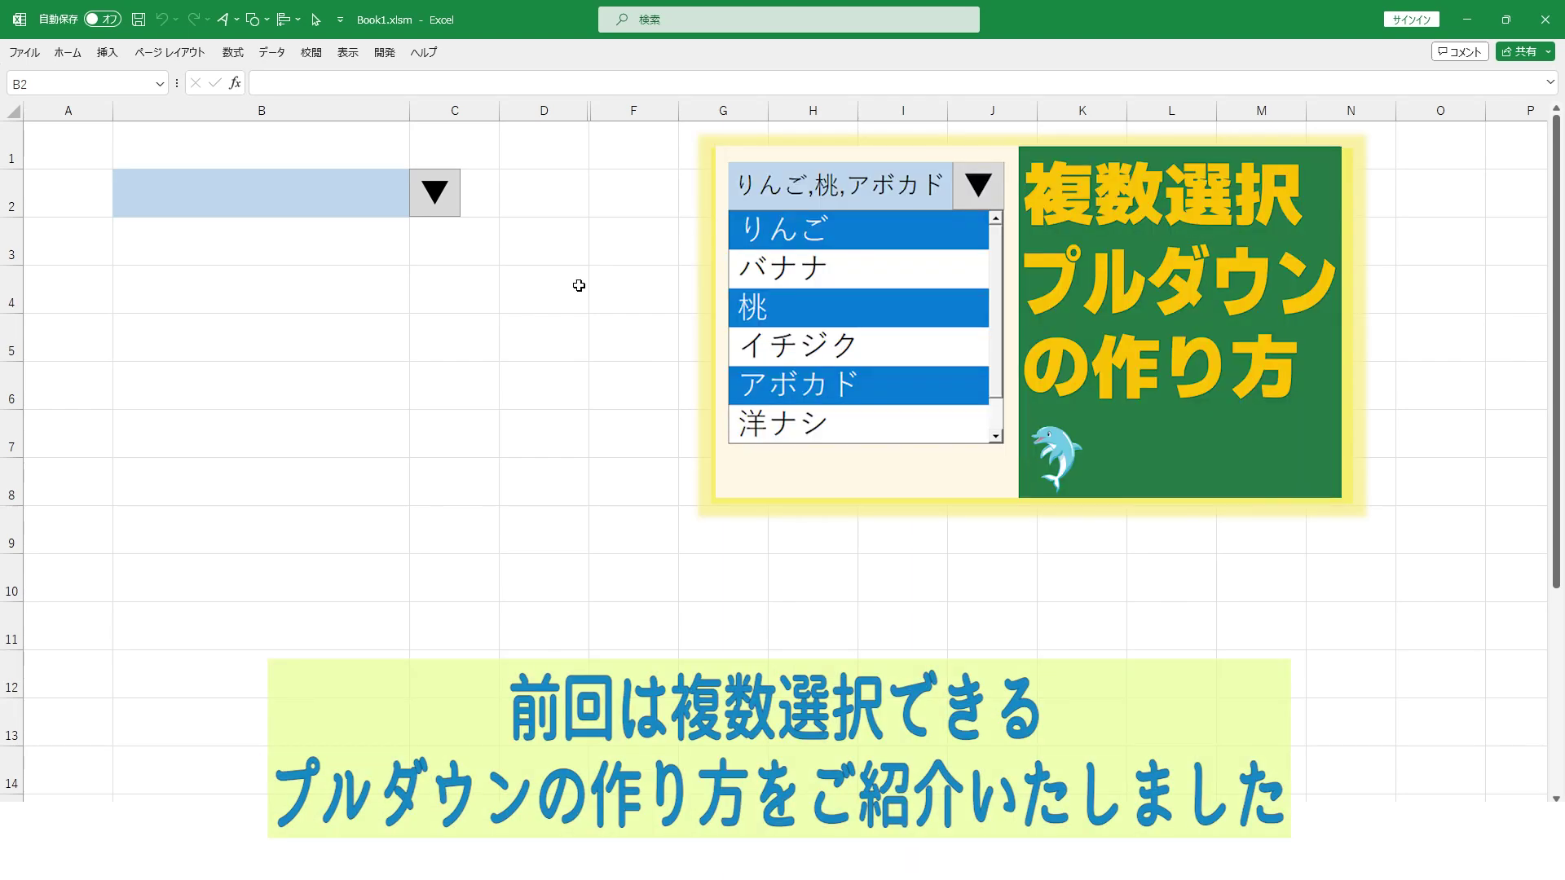
Multi-select りんご, 桃 and イチジク from B2's dropdown list box so B2 lists them comma-separated
{"action": "left_click", "coordinate": [440, 200]}
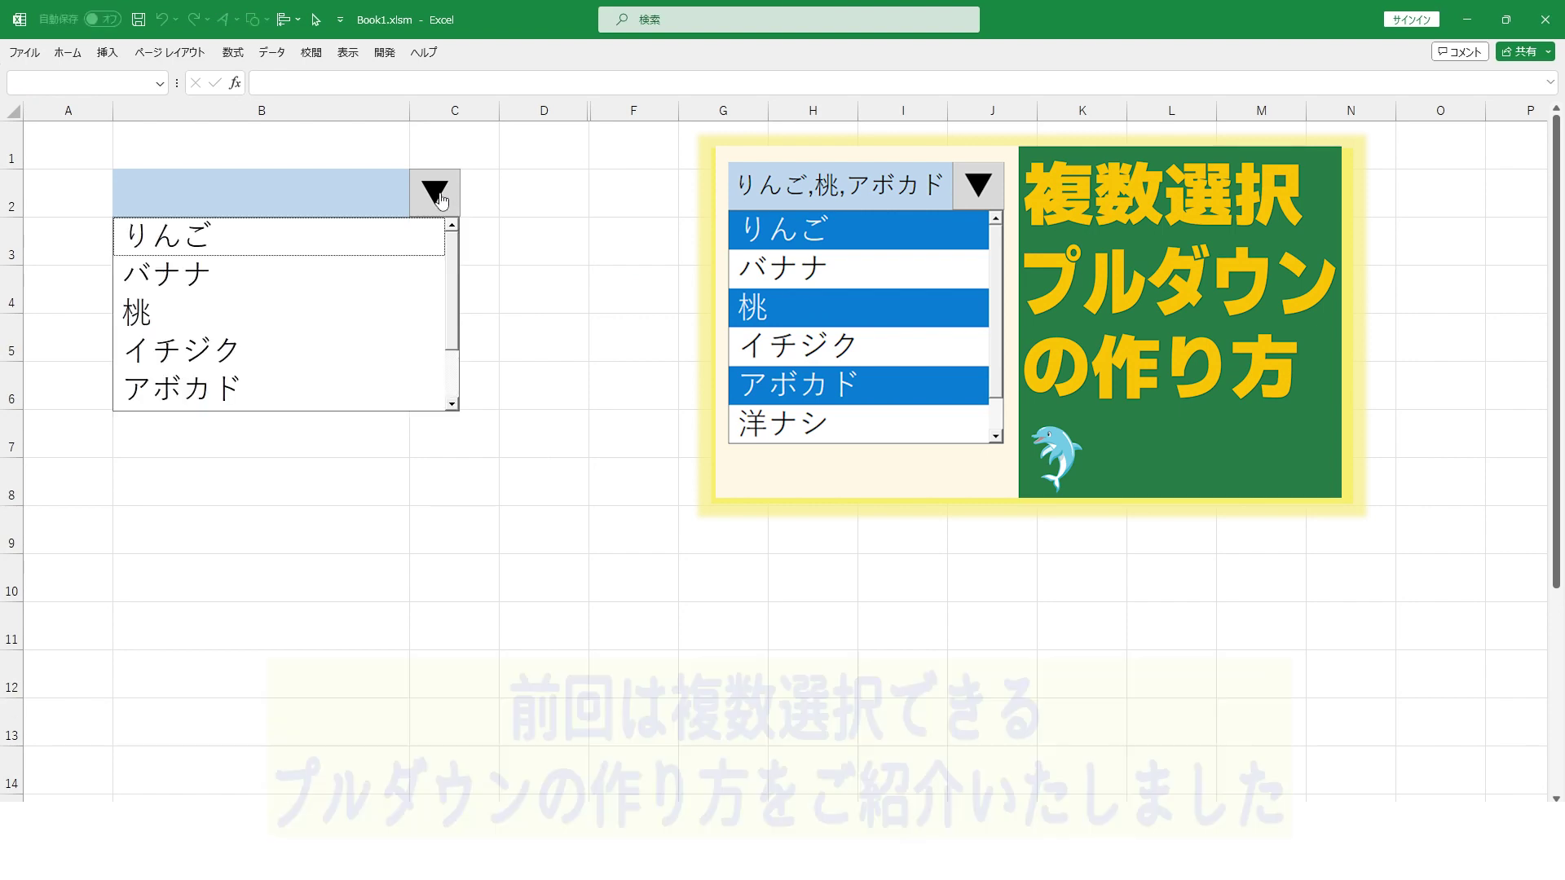
{"action": "left_click", "coordinate": [332, 246]}
{"action": "left_click", "coordinate": [314, 312]}
{"action": "left_click", "coordinate": [318, 362]}
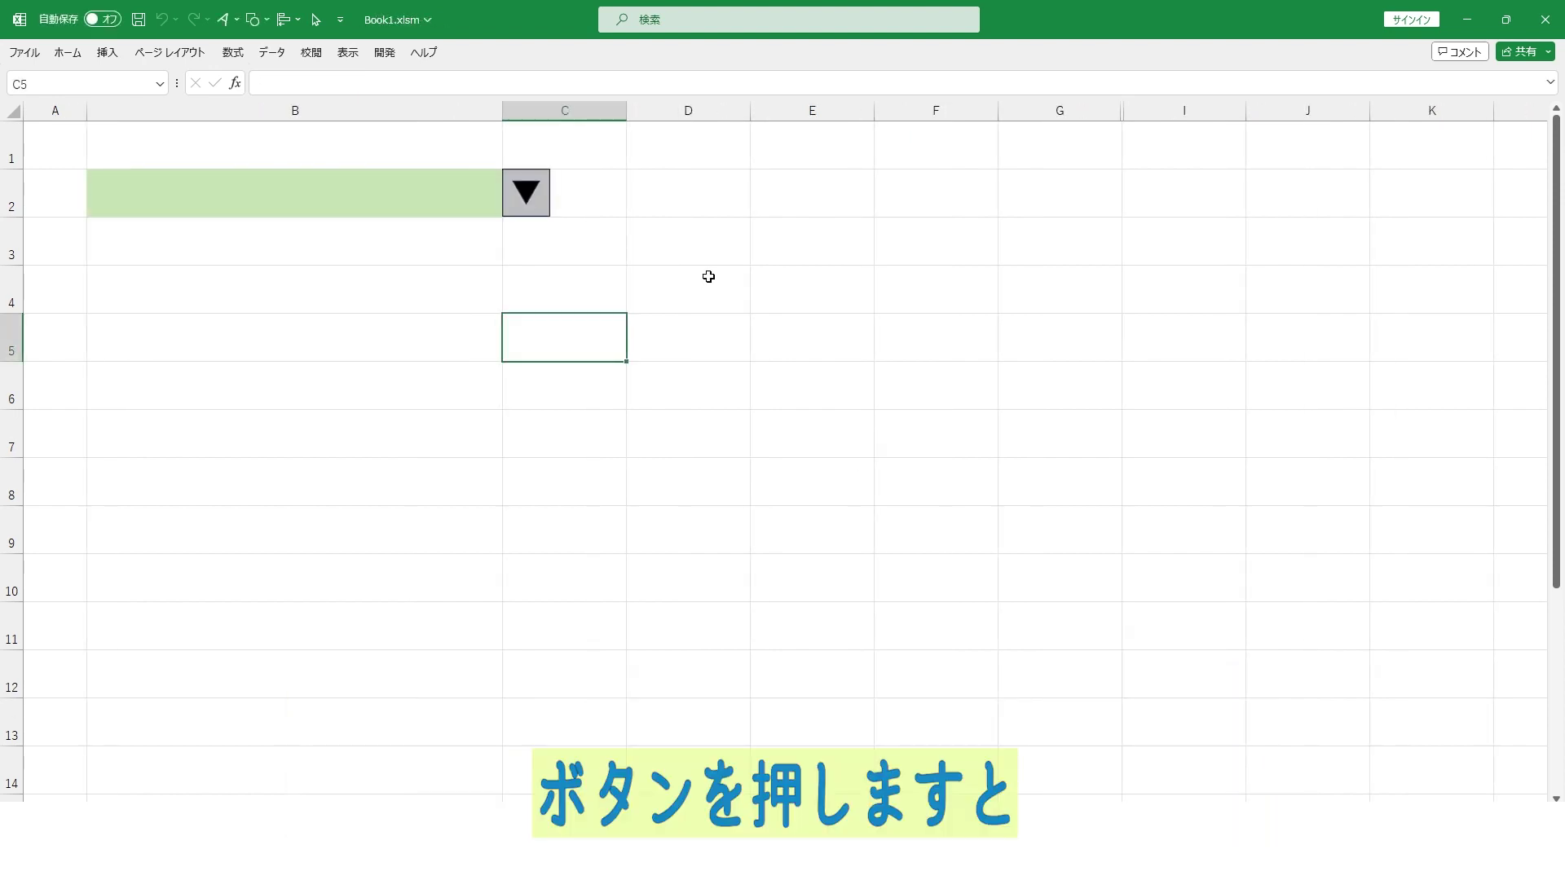
Colour all seven fruit pictures in the picture panel and check B2's comma-separated list
{"action": "left_click", "coordinate": [526, 196]}
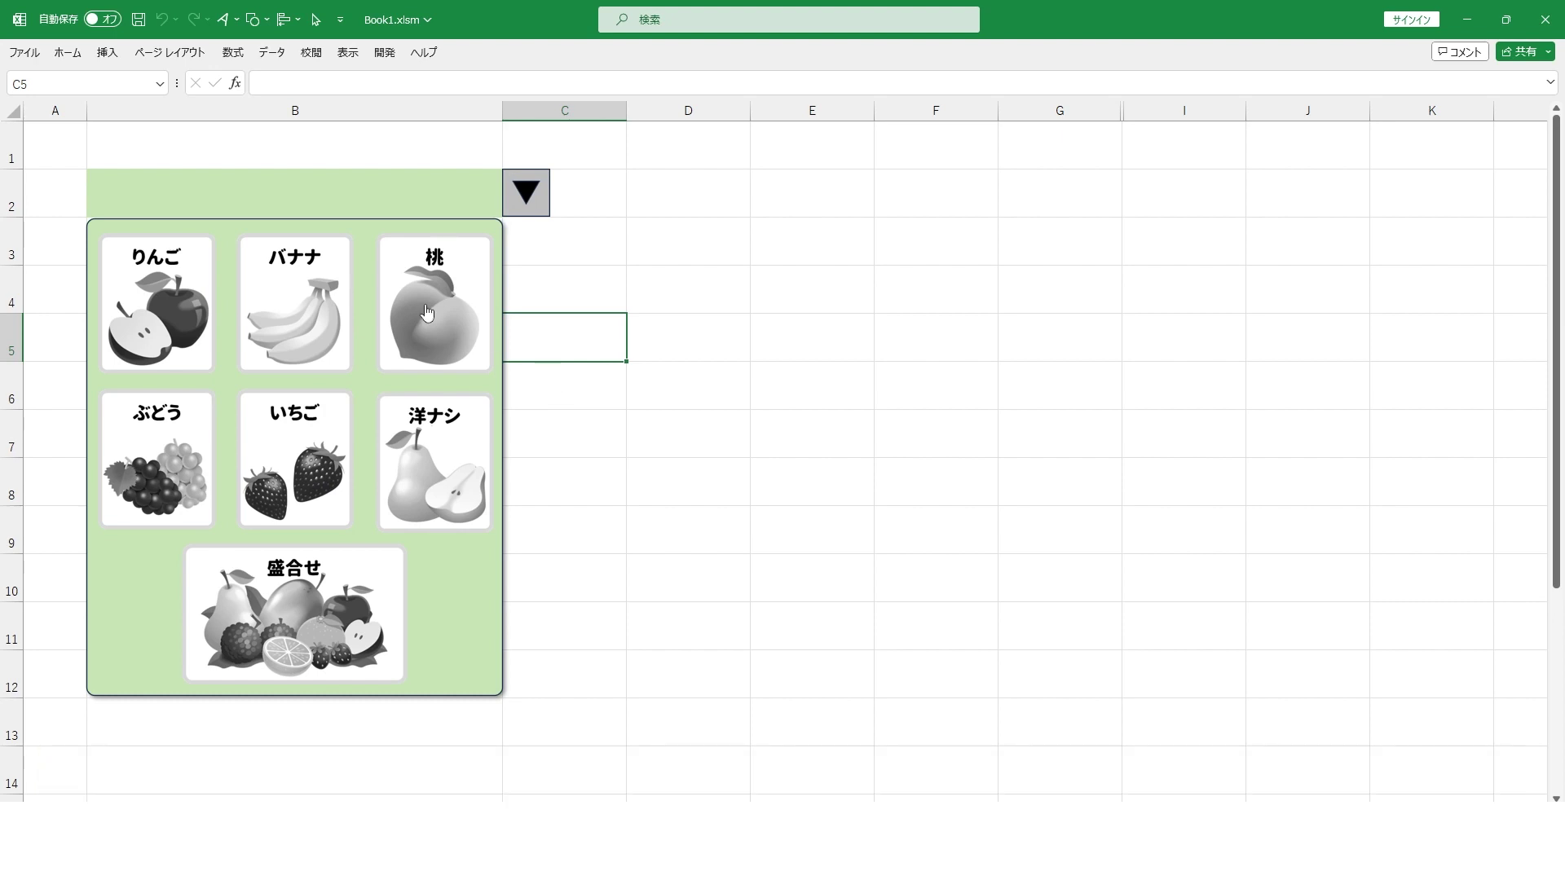
{"action": "left_click", "coordinate": [177, 307]}
{"action": "left_click", "coordinate": [335, 314]}
{"action": "left_click", "coordinate": [430, 314]}
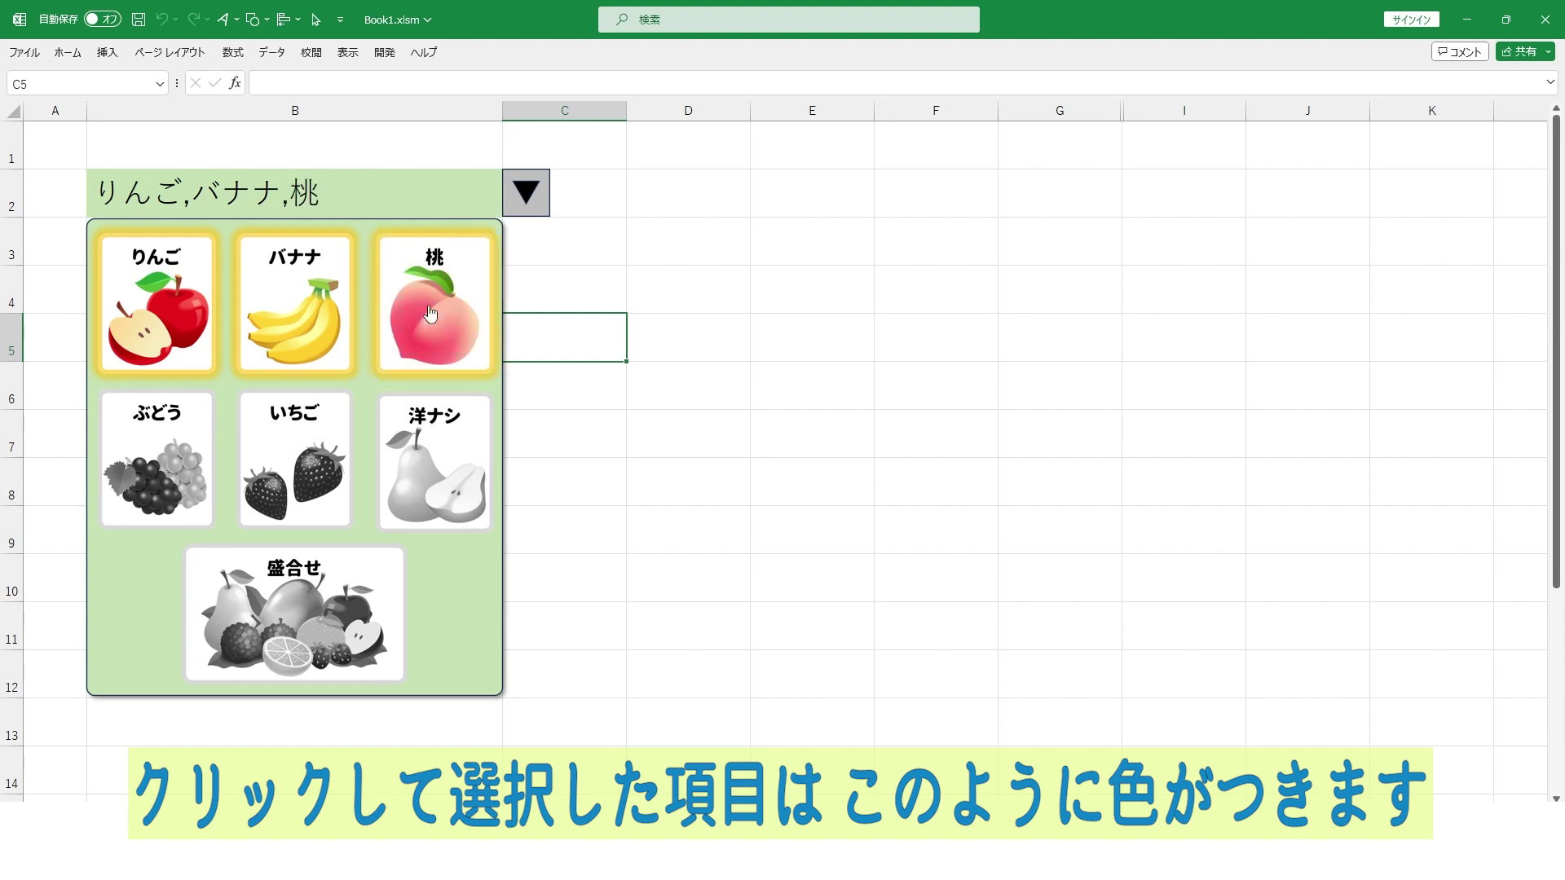
{"action": "left_click", "coordinate": [208, 458]}
{"action": "left_click", "coordinate": [291, 458]}
{"action": "left_click", "coordinate": [422, 447]}
{"action": "left_click", "coordinate": [322, 599]}
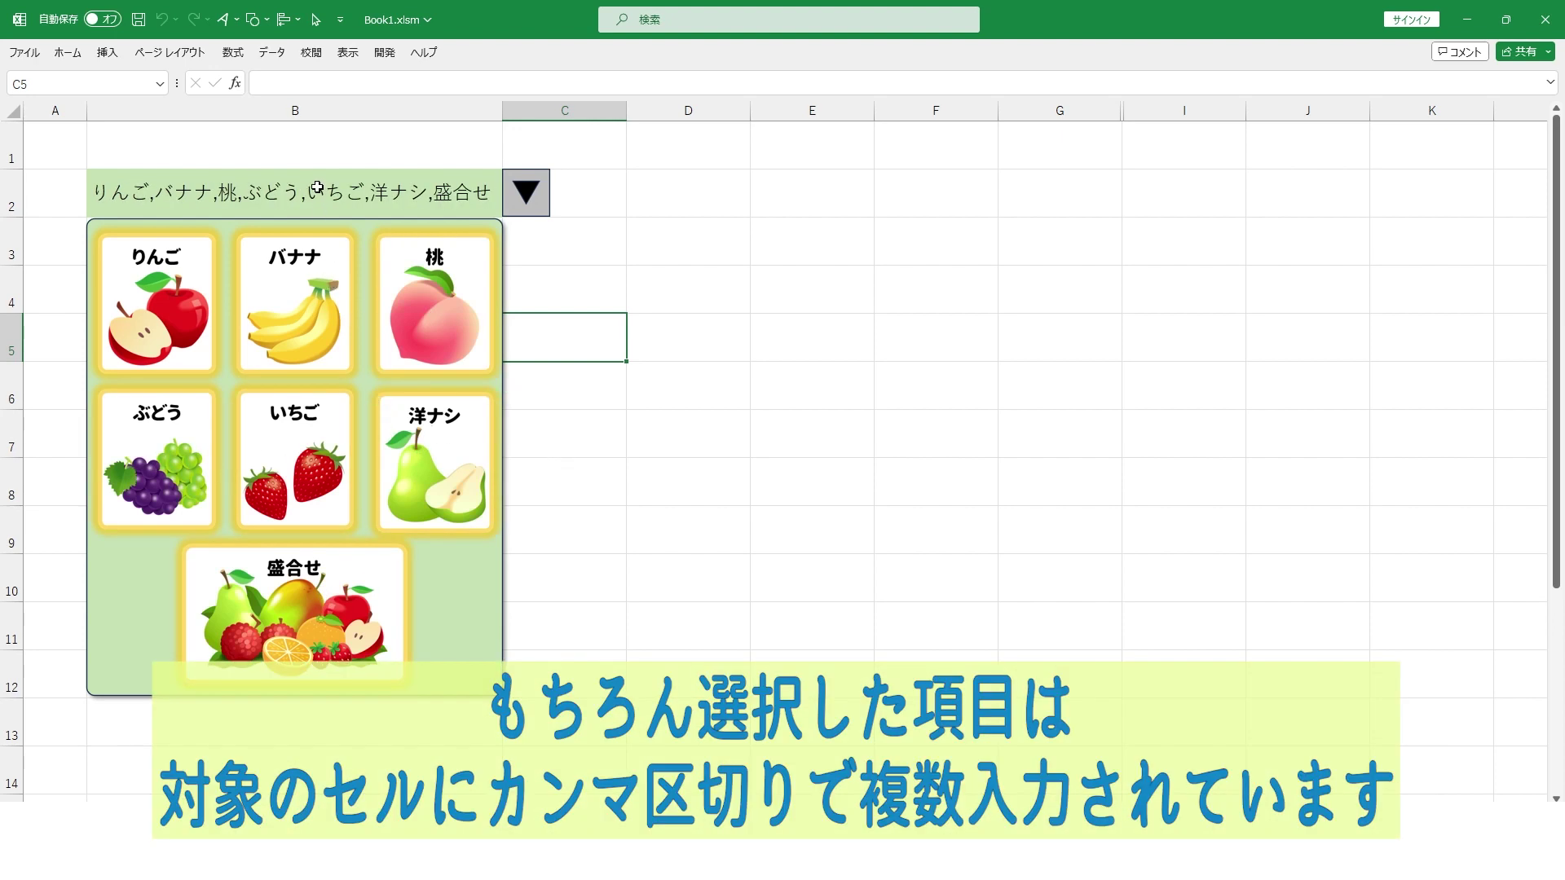
{"action": "left_click", "coordinate": [207, 206]}
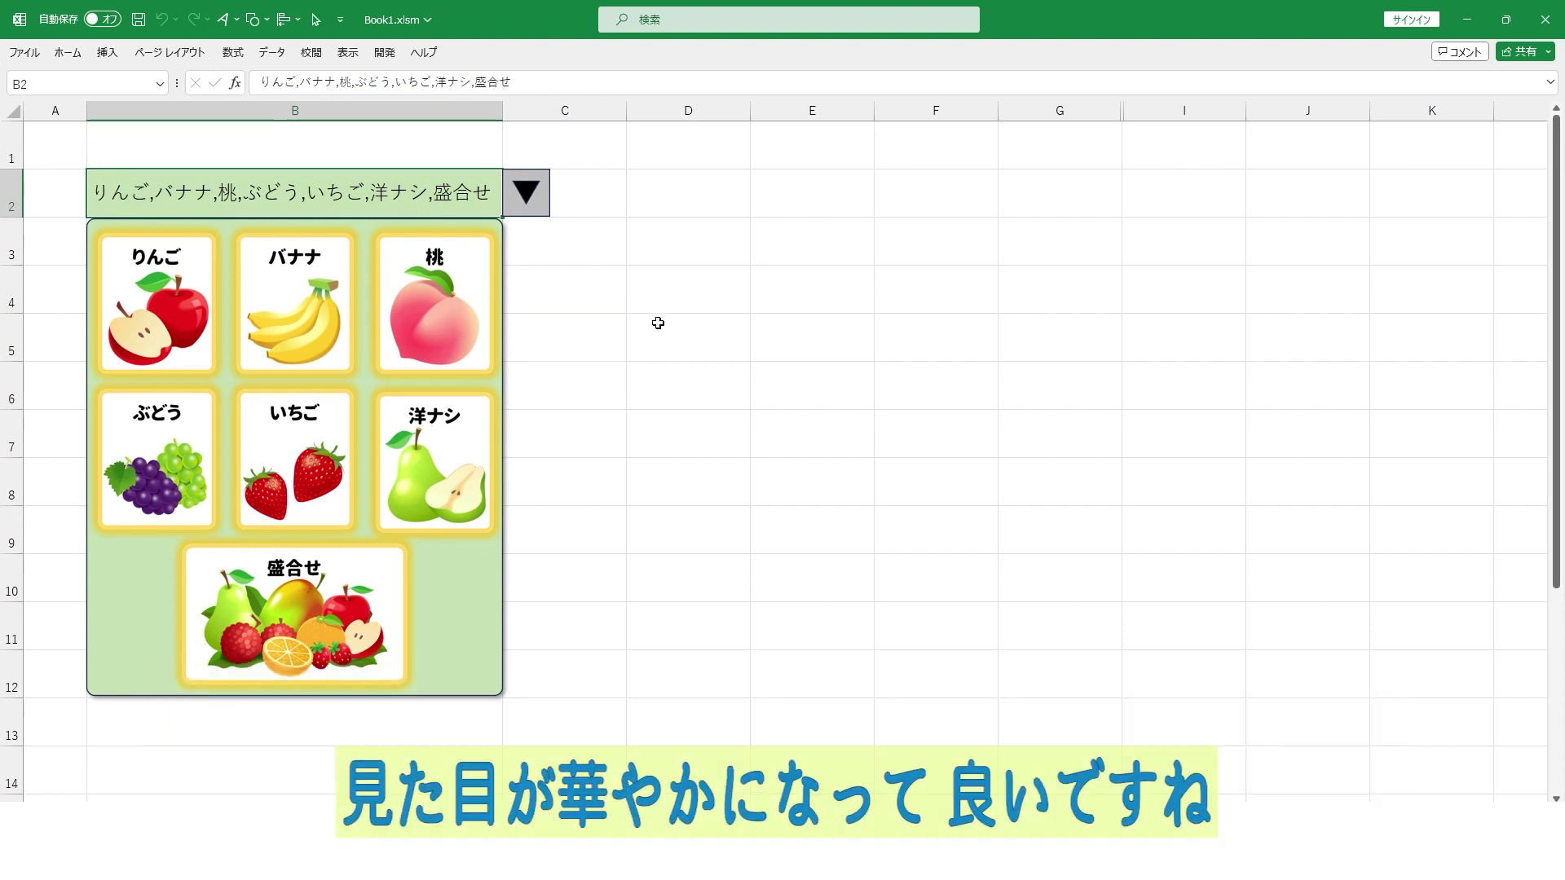
Toggle pictures so only りんご, バナナ, 桃, ぶどう and 盛合せ remain coloured
{"action": "left_click", "coordinate": [661, 326]}
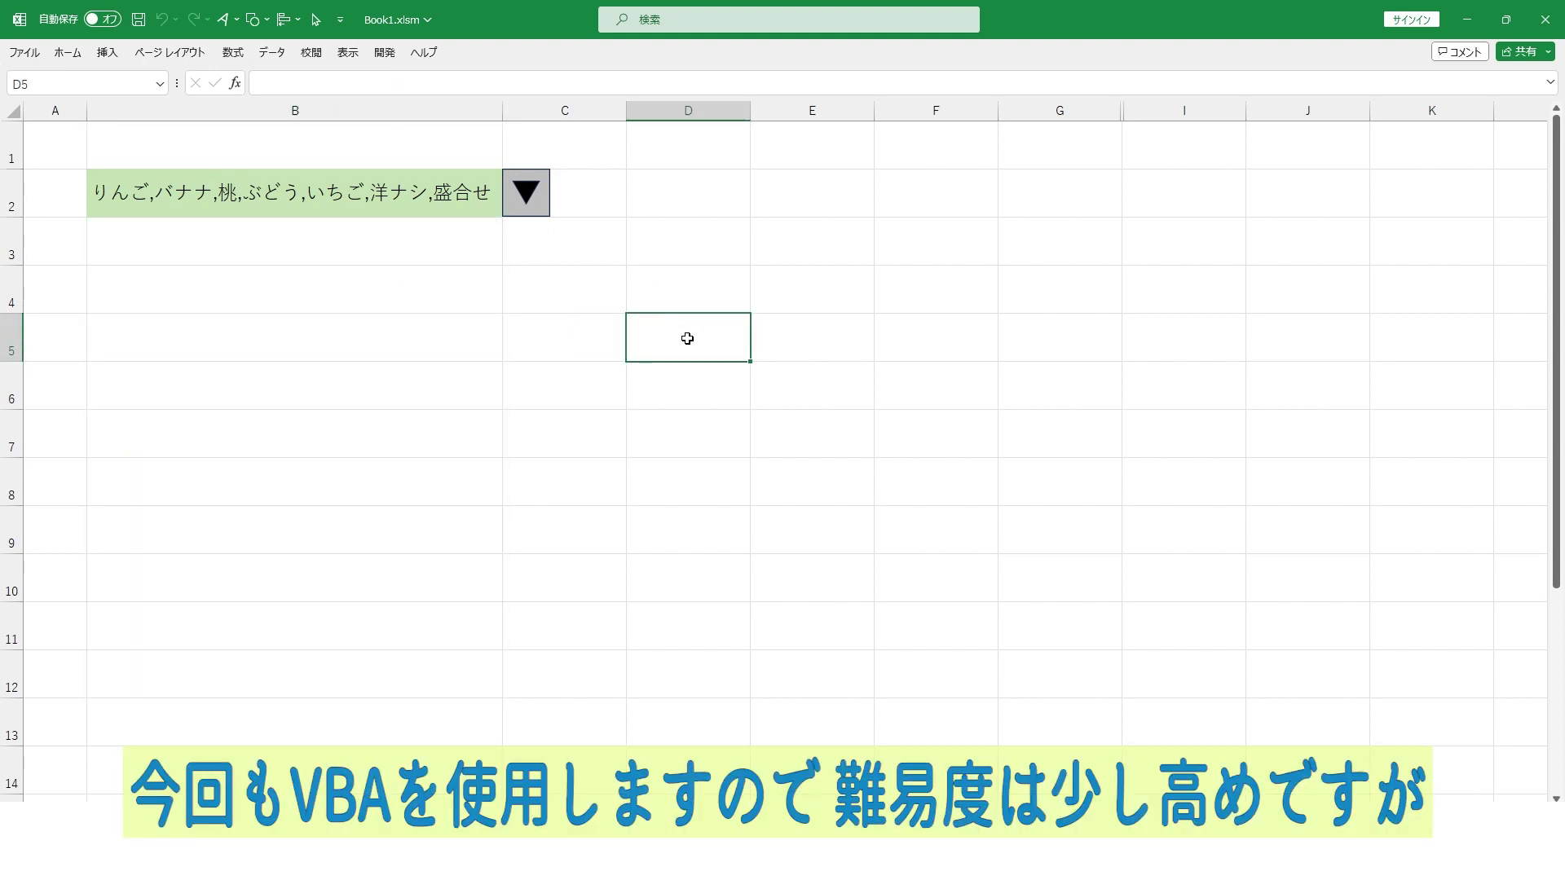
{"action": "left_click", "coordinate": [527, 203]}
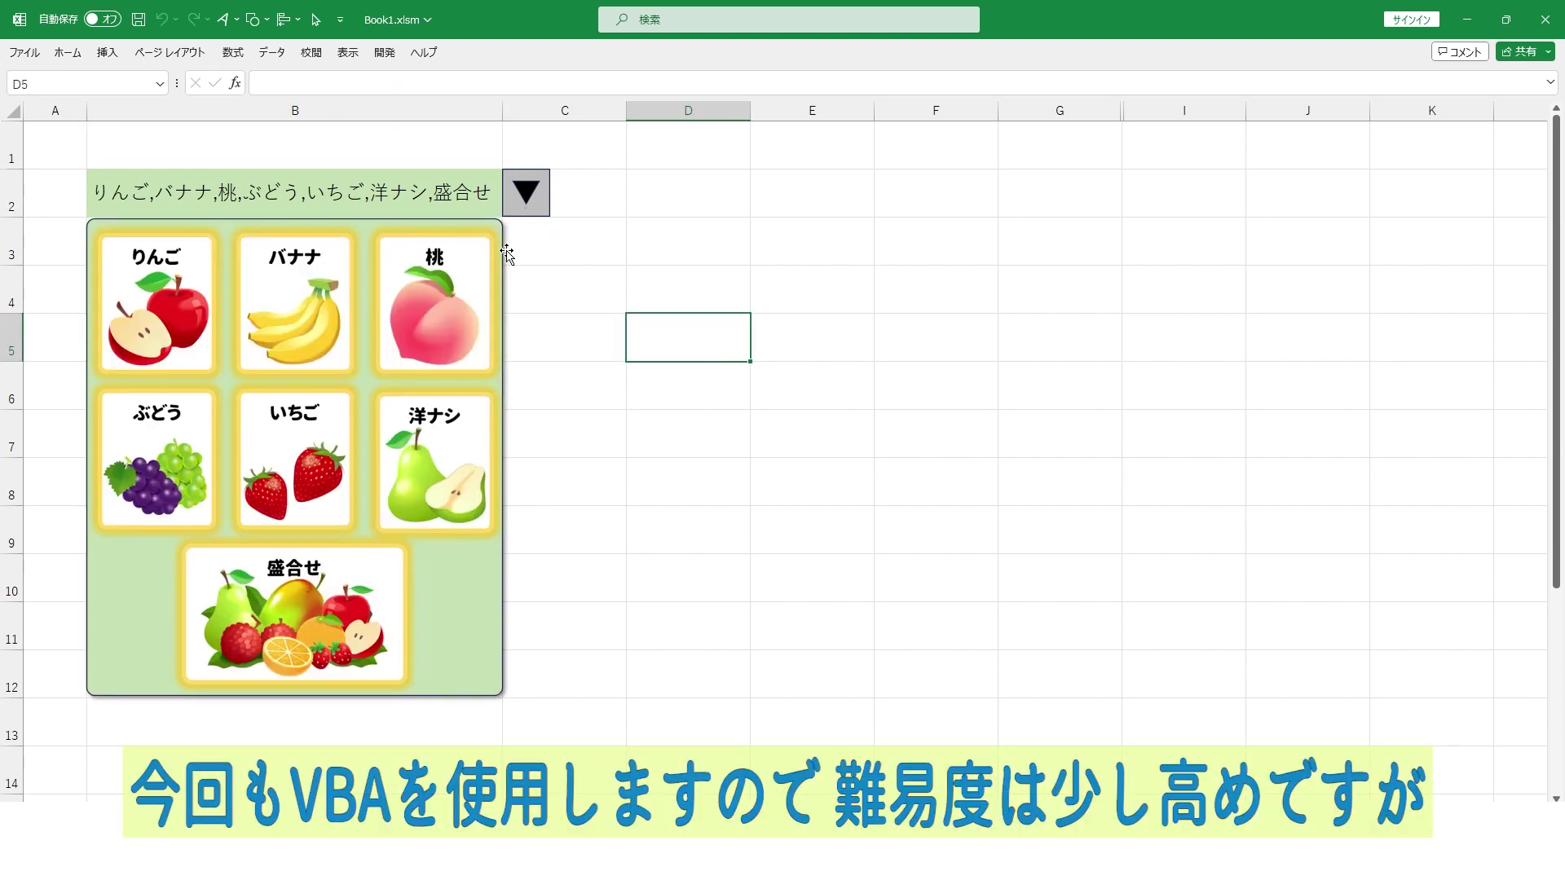
{"action": "left_click", "coordinate": [294, 479]}
{"action": "left_click", "coordinate": [142, 493]}
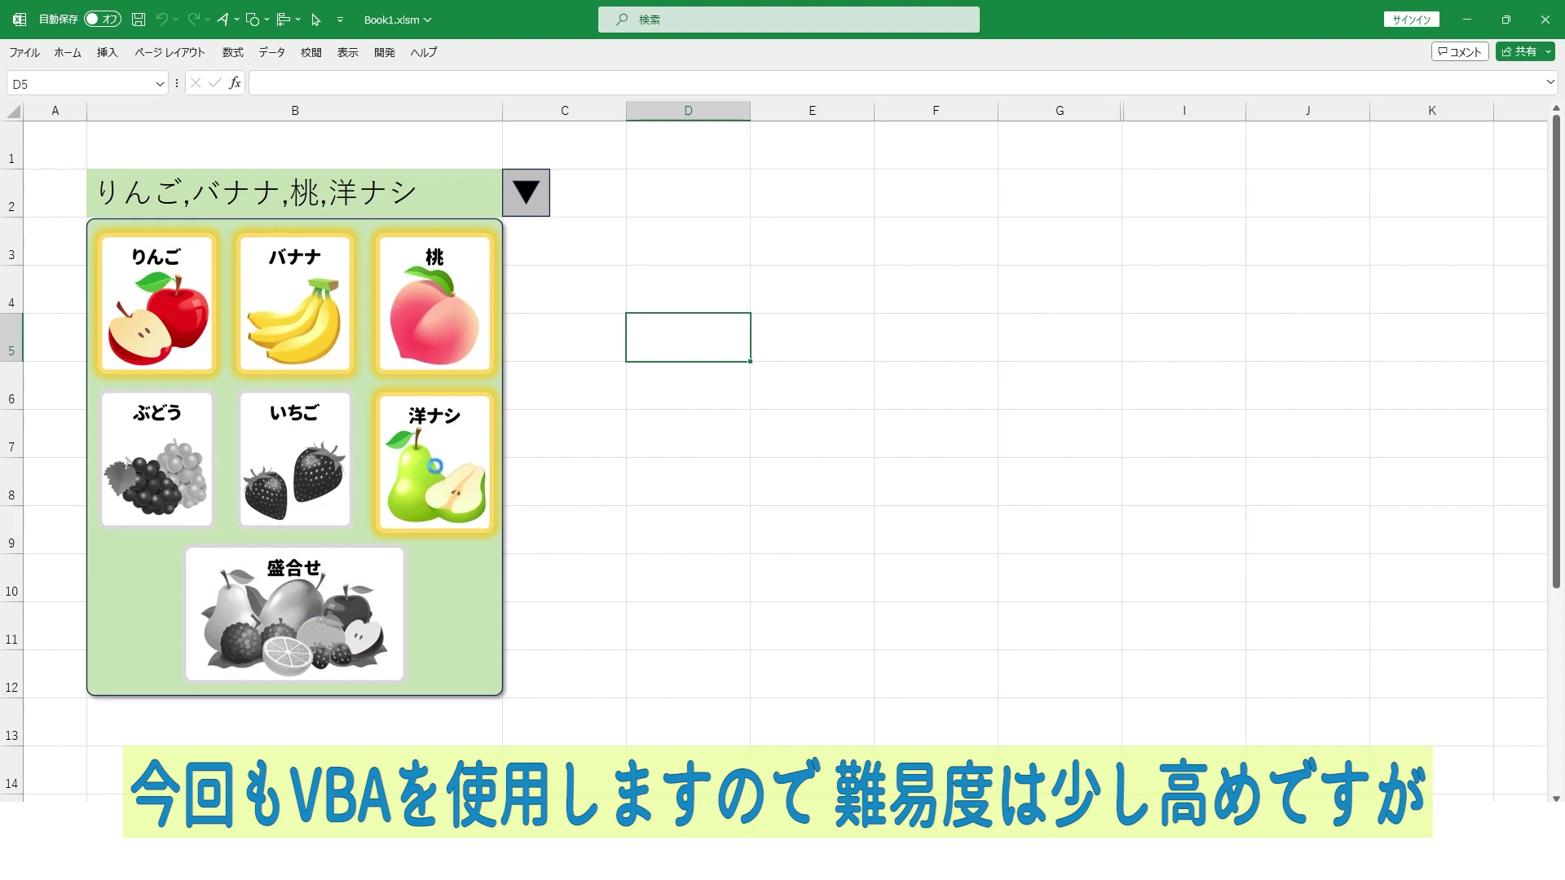
{"action": "left_click", "coordinate": [437, 475]}
{"action": "left_click", "coordinate": [185, 461]}
{"action": "left_click", "coordinate": [284, 321]}
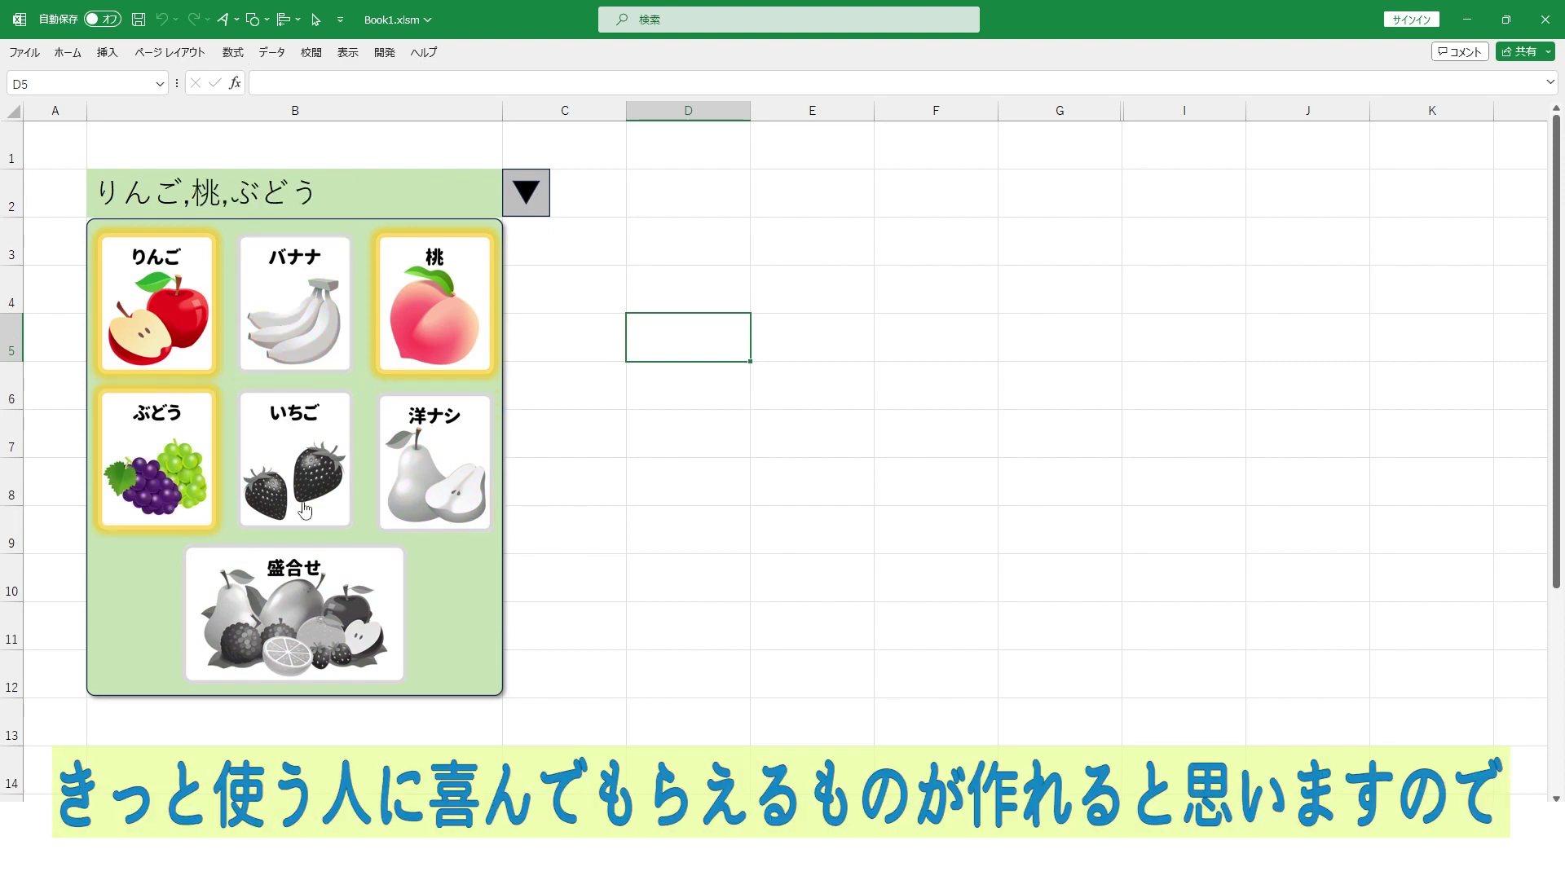
{"action": "left_click", "coordinate": [321, 621]}
{"action": "left_click", "coordinate": [326, 316]}
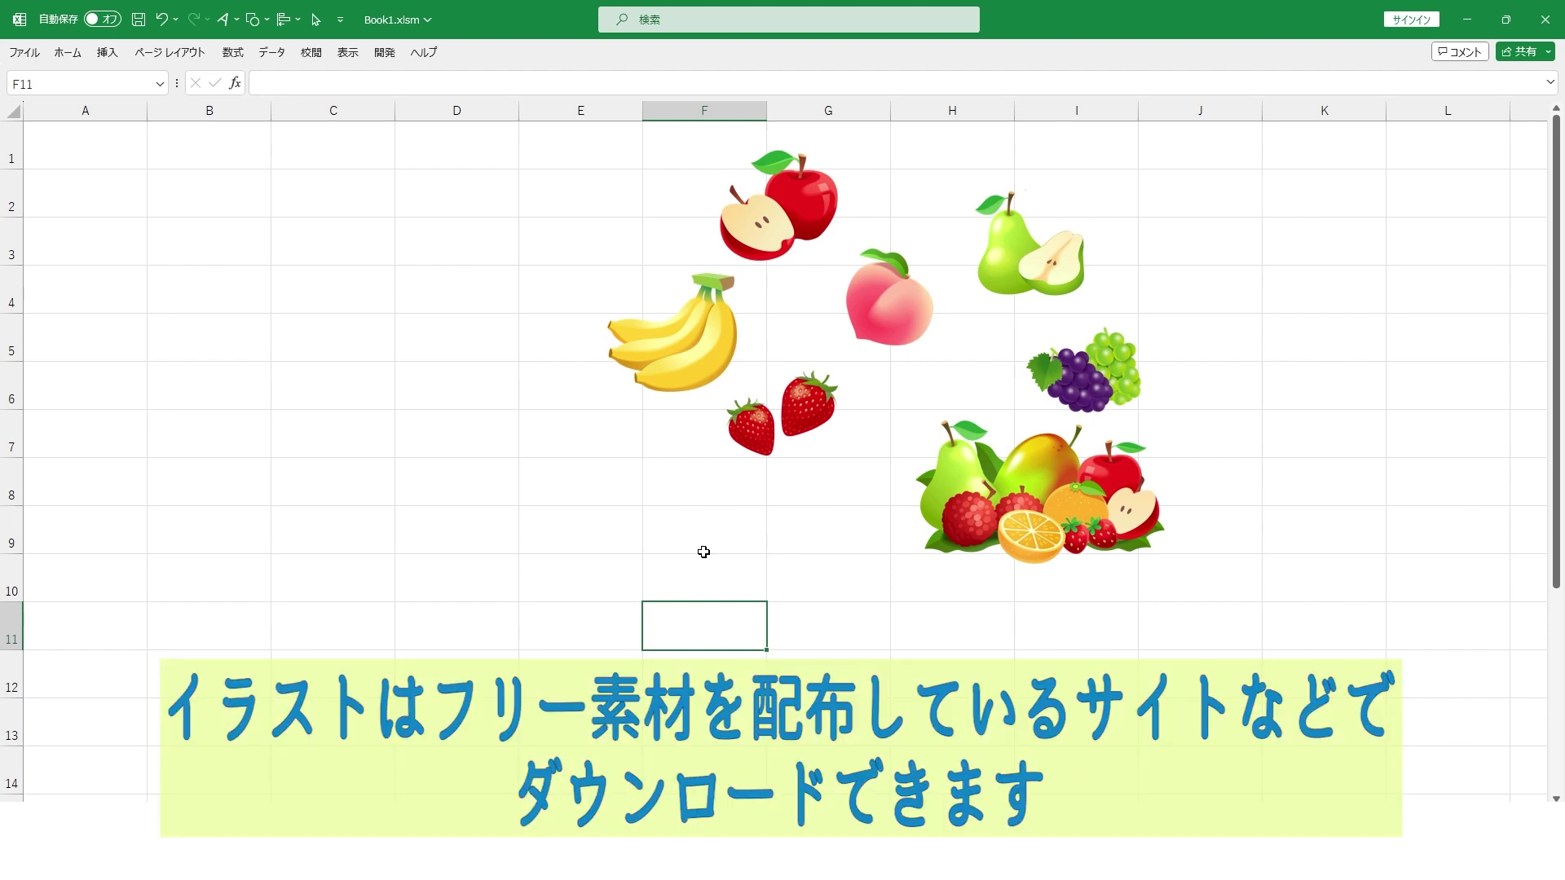
Nudge the apple picture slightly up and to the right on the sheet
{"action": "left_click_drag", "start_coordinate": [836, 259], "coordinate": [853, 253]}
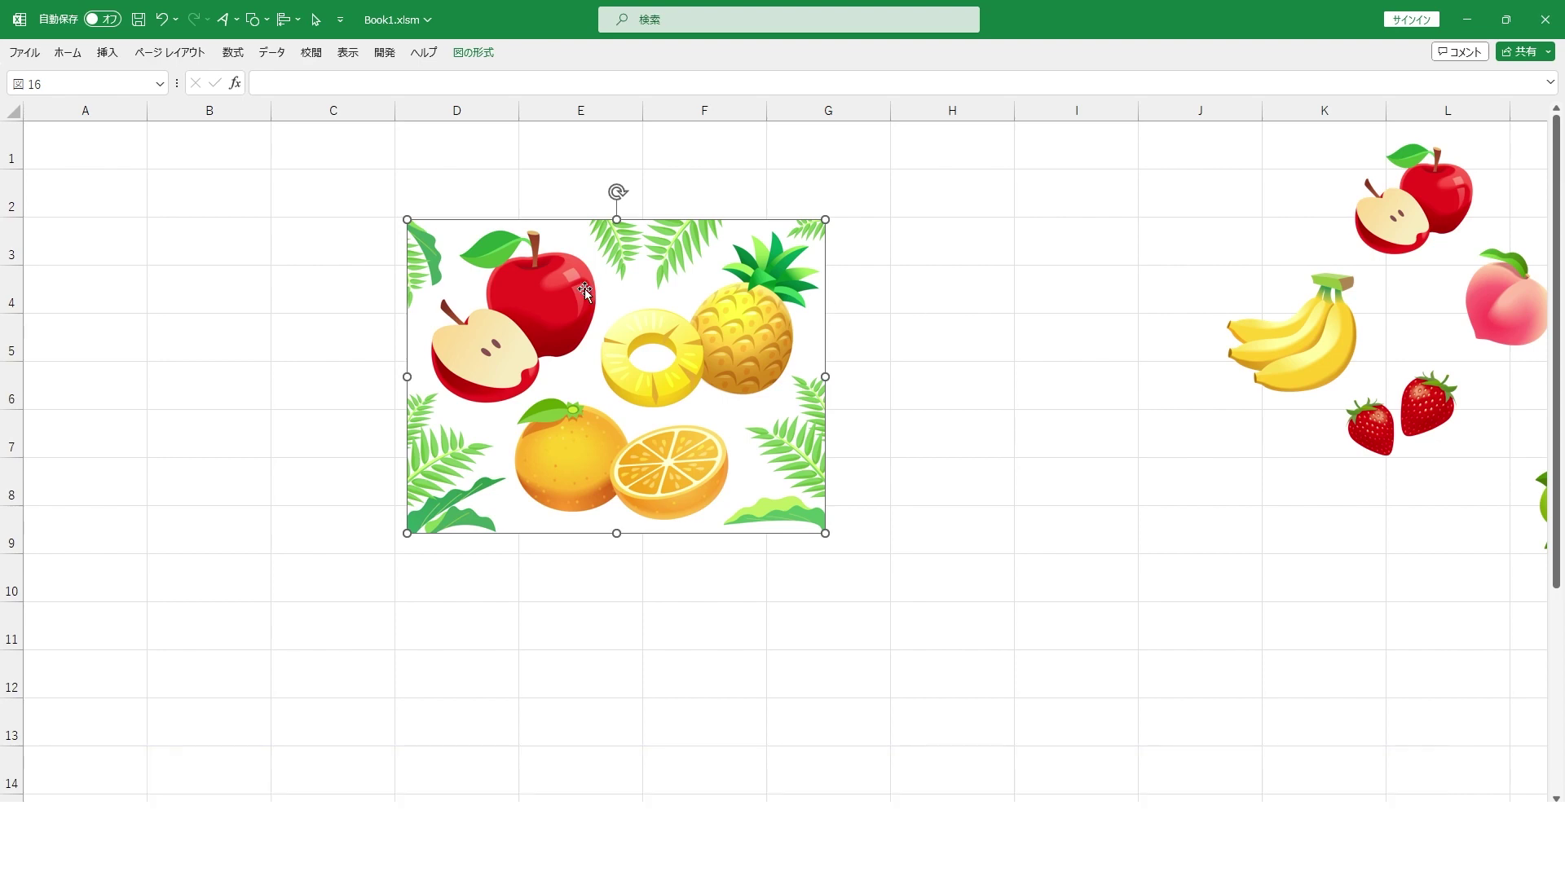
Crop the combined fruit illustration down to the apple and move it to column B
{"action": "right_click", "coordinate": [666, 260]}
{"action": "left_click", "coordinate": [733, 210]}
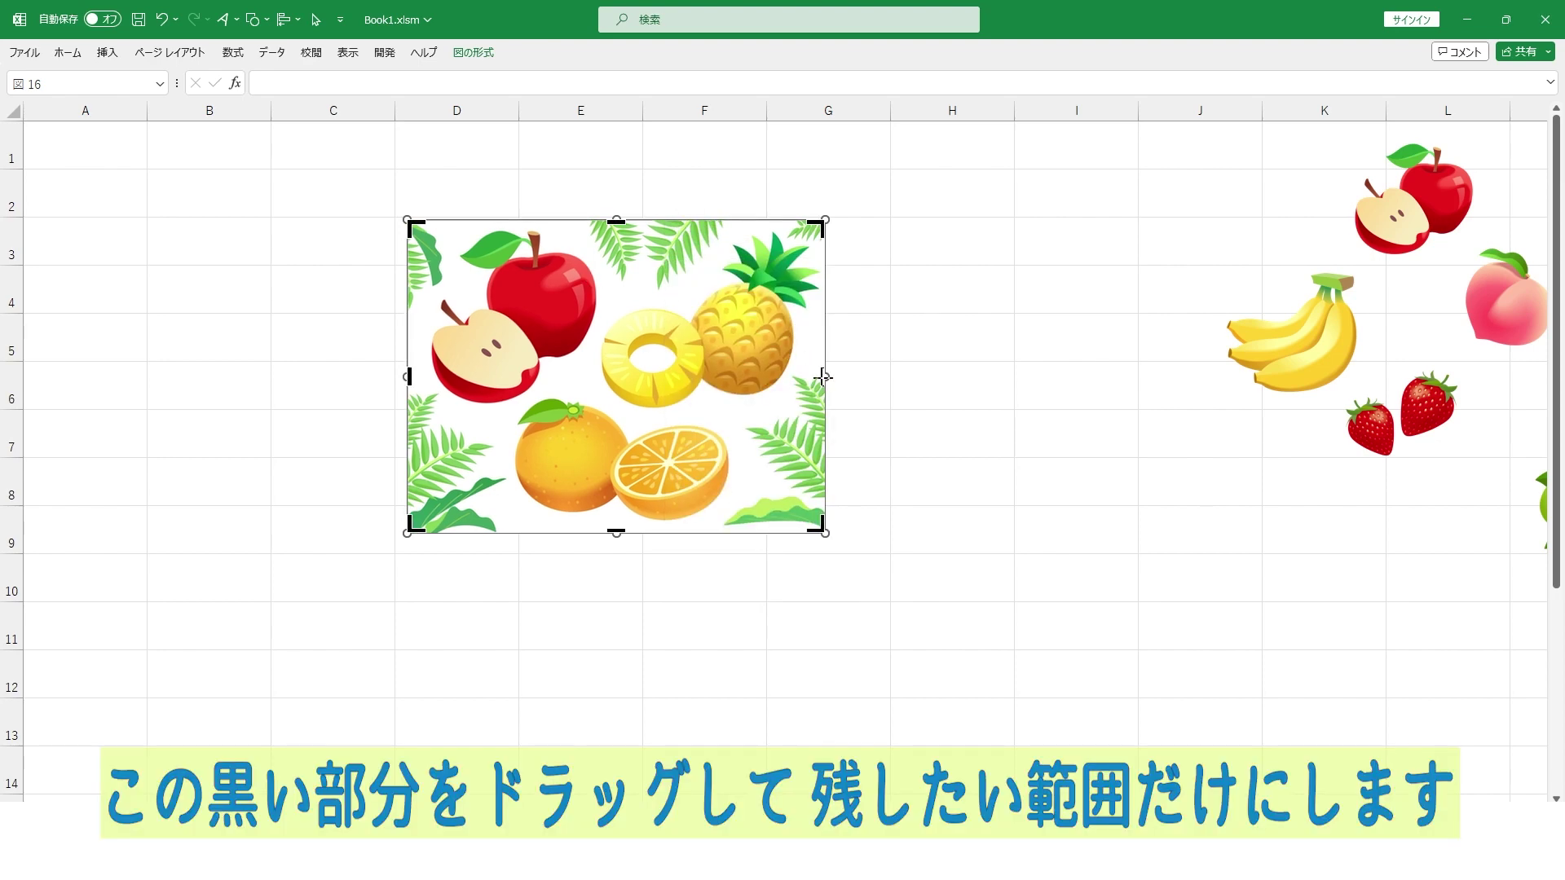
{"action": "left_click_drag", "start_coordinate": [822, 376], "coordinate": [600, 377]}
{"action": "left_click_drag", "start_coordinate": [503, 532], "coordinate": [503, 408]}
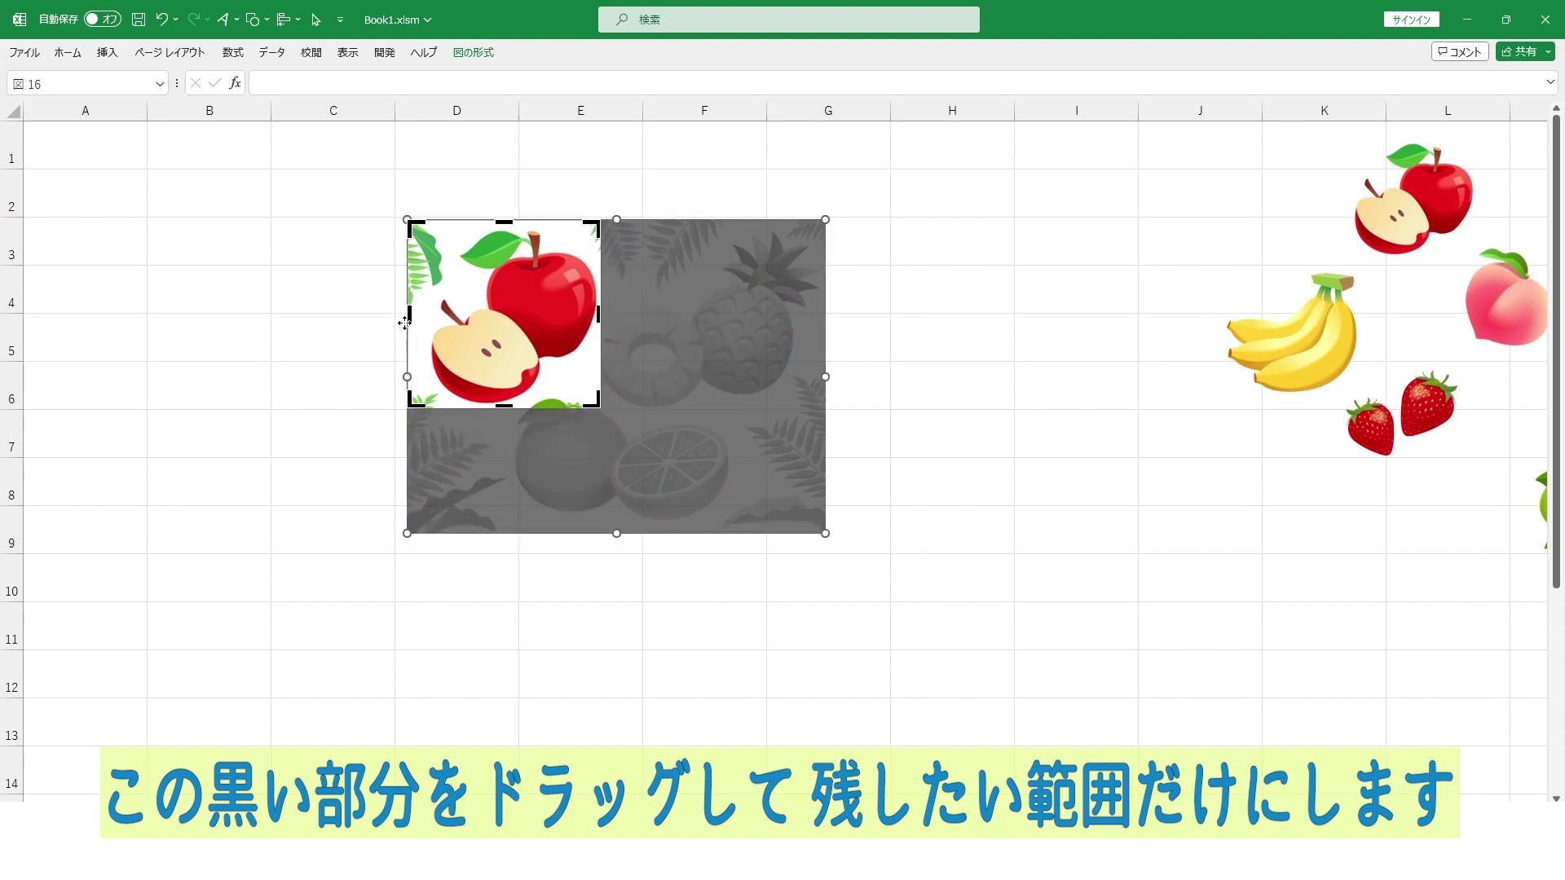
{"action": "left_click_drag", "start_coordinate": [405, 322], "coordinate": [425, 323]}
{"action": "left_click", "coordinate": [579, 172]}
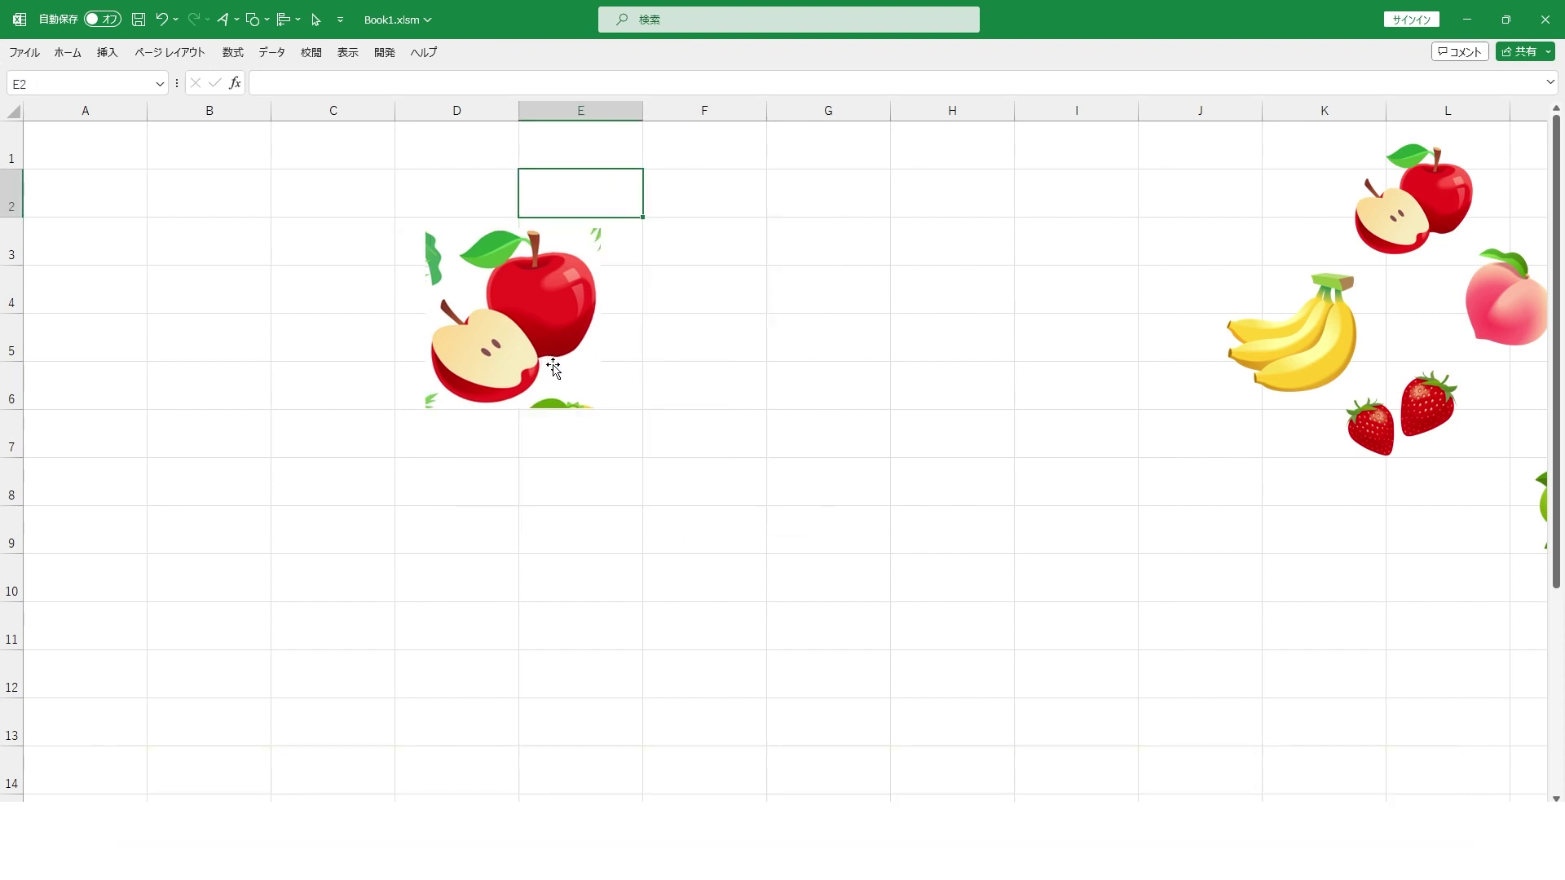
{"action": "left_click", "coordinate": [601, 368]}
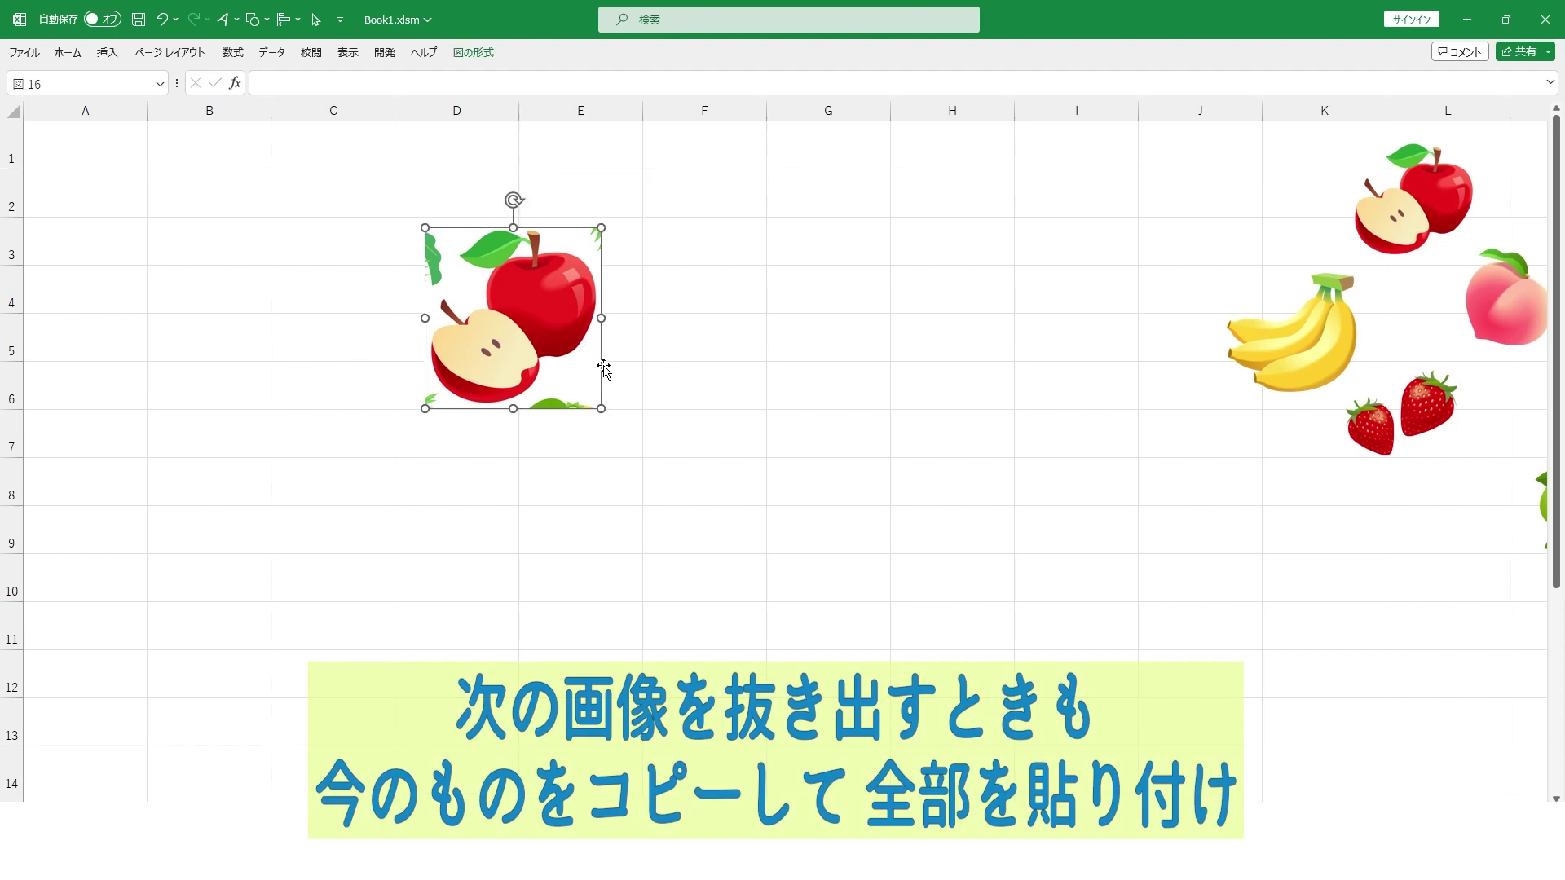
{"action": "left_click_drag", "start_coordinate": [544, 326], "coordinate": [281, 281]}
Duplicate the apple picture at D2 and crop the copy to show only the pineapple
{"action": "right_click", "coordinate": [281, 279]}
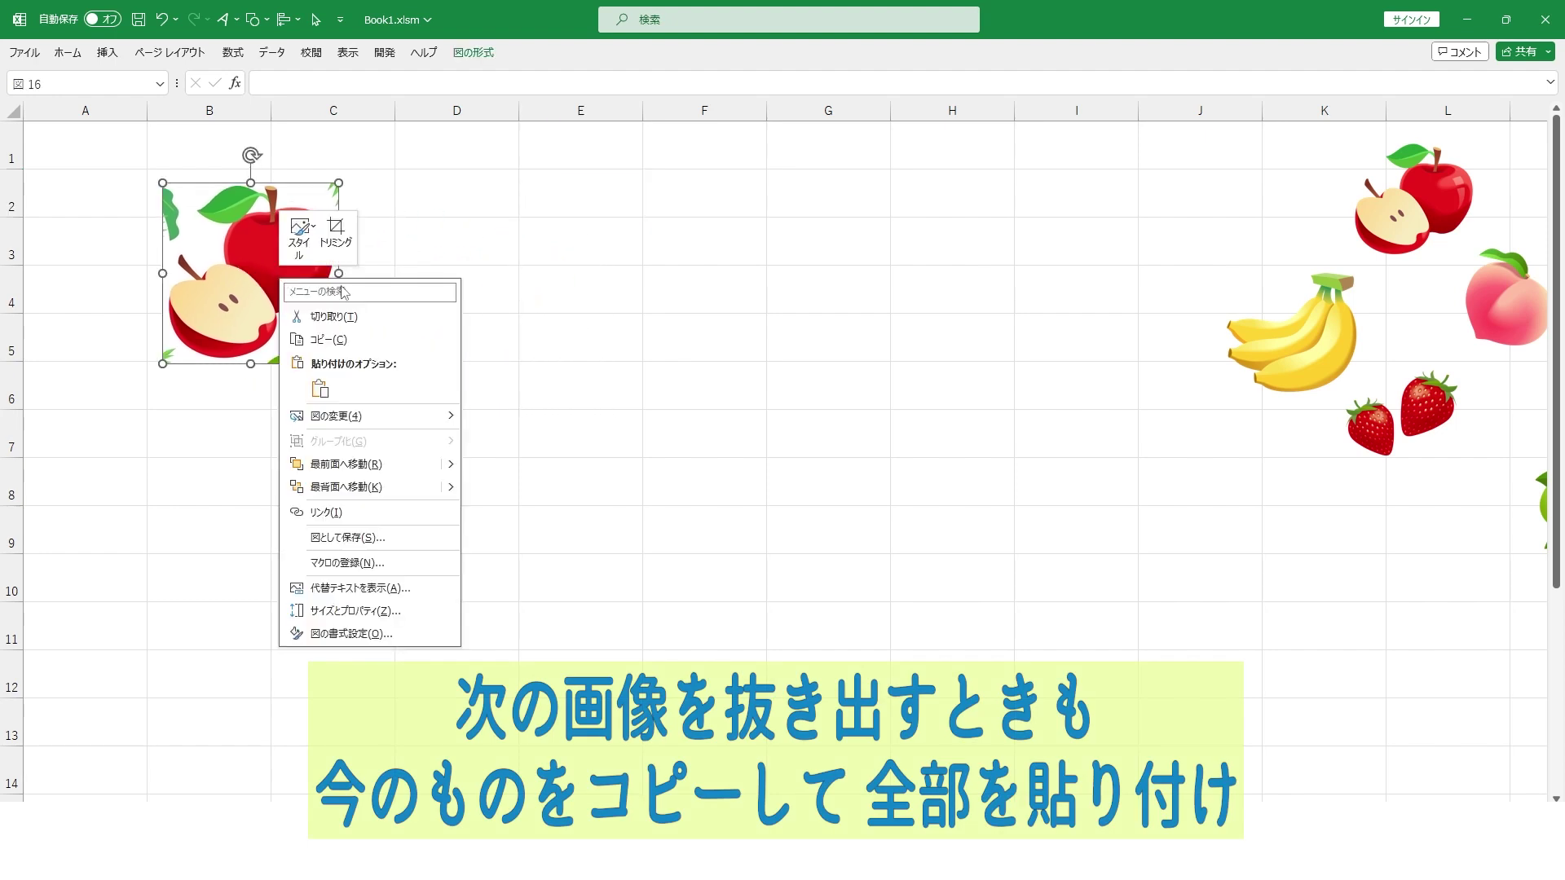
{"action": "left_click", "coordinate": [370, 341]}
{"action": "right_click", "coordinate": [432, 195]}
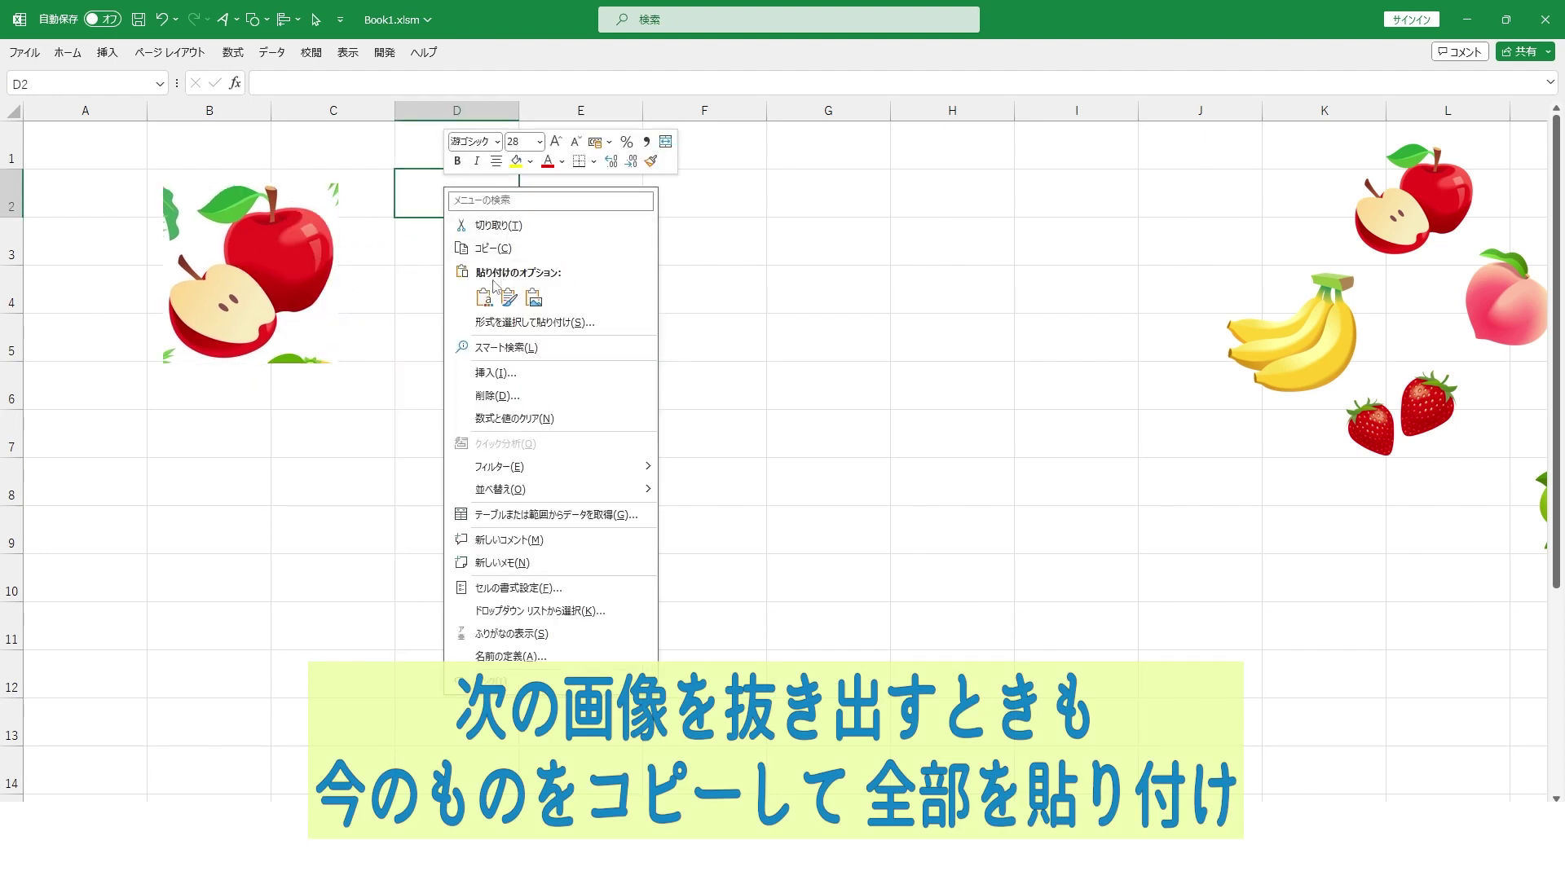
{"action": "left_click", "coordinate": [494, 298]}
{"action": "right_click", "coordinate": [515, 246]}
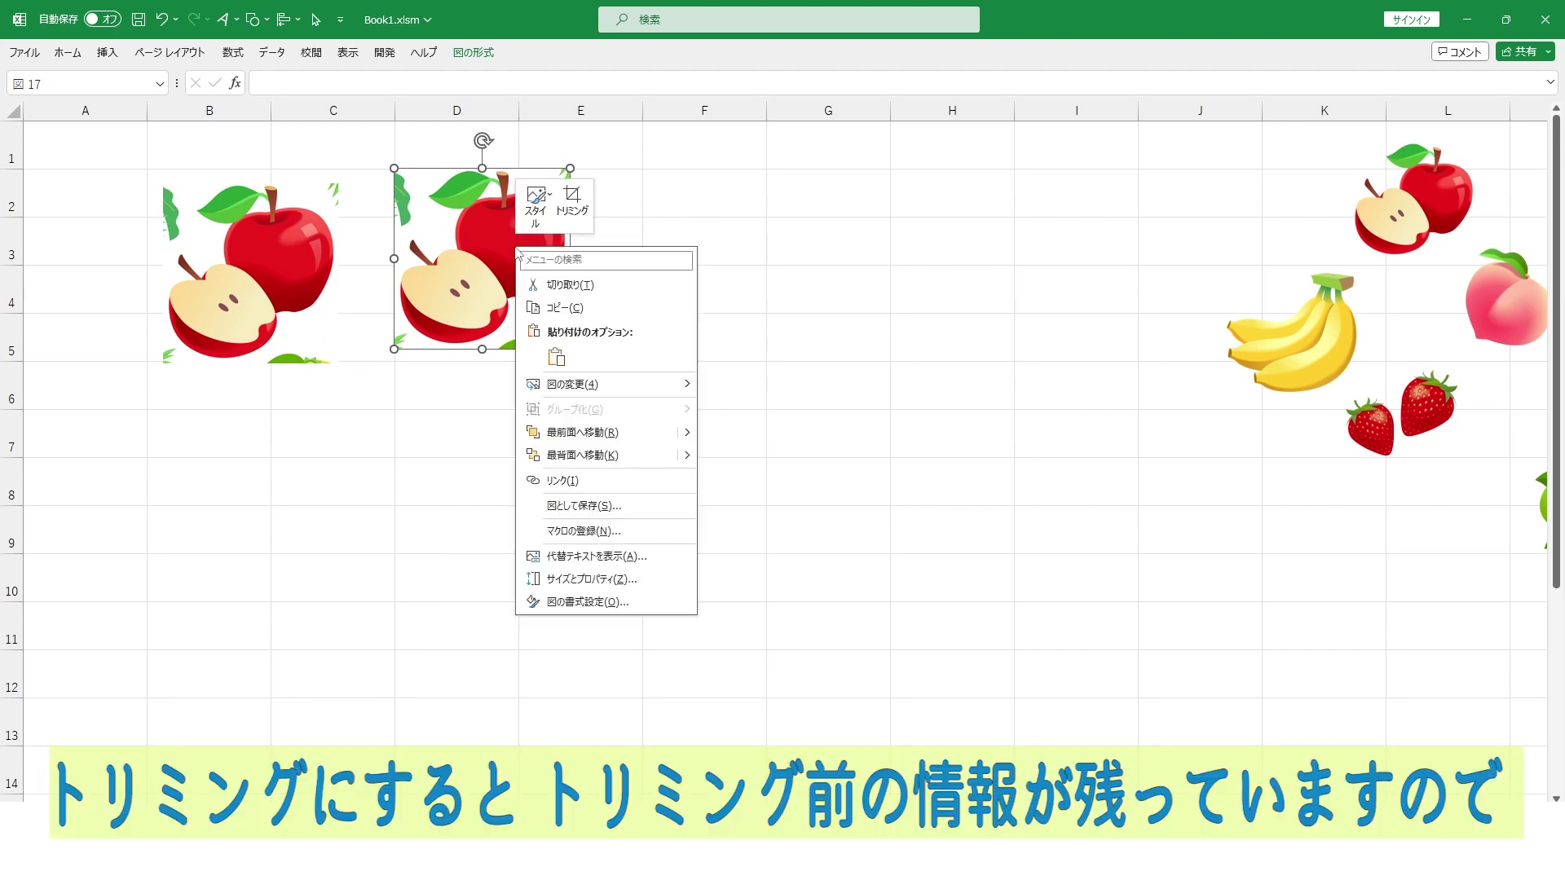
{"action": "left_click", "coordinate": [571, 199]}
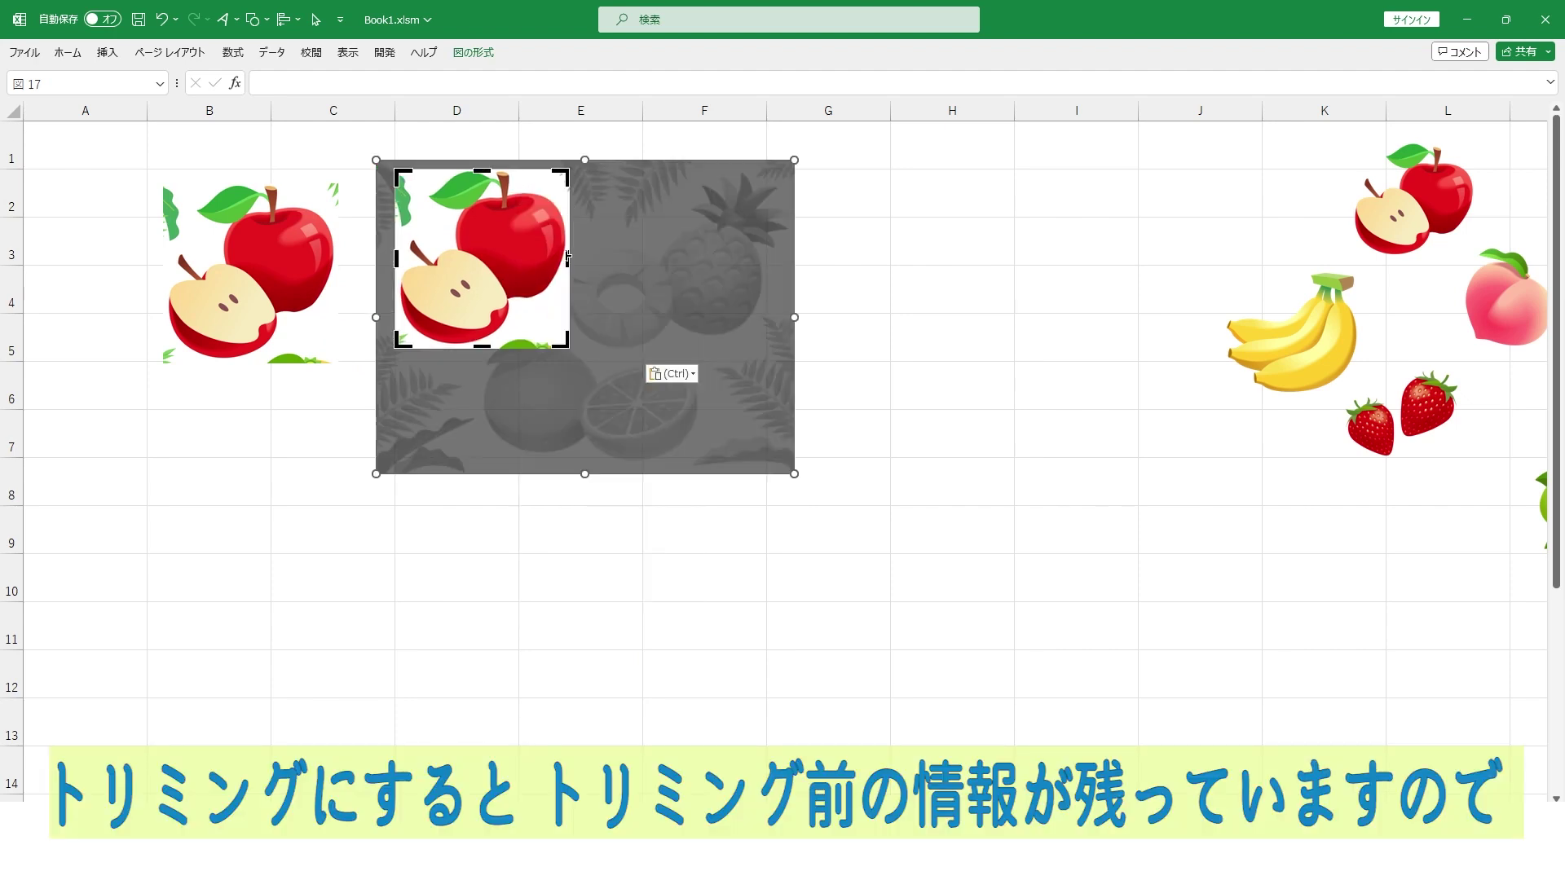
{"action": "left_click_drag", "start_coordinate": [568, 257], "coordinate": [784, 256]}
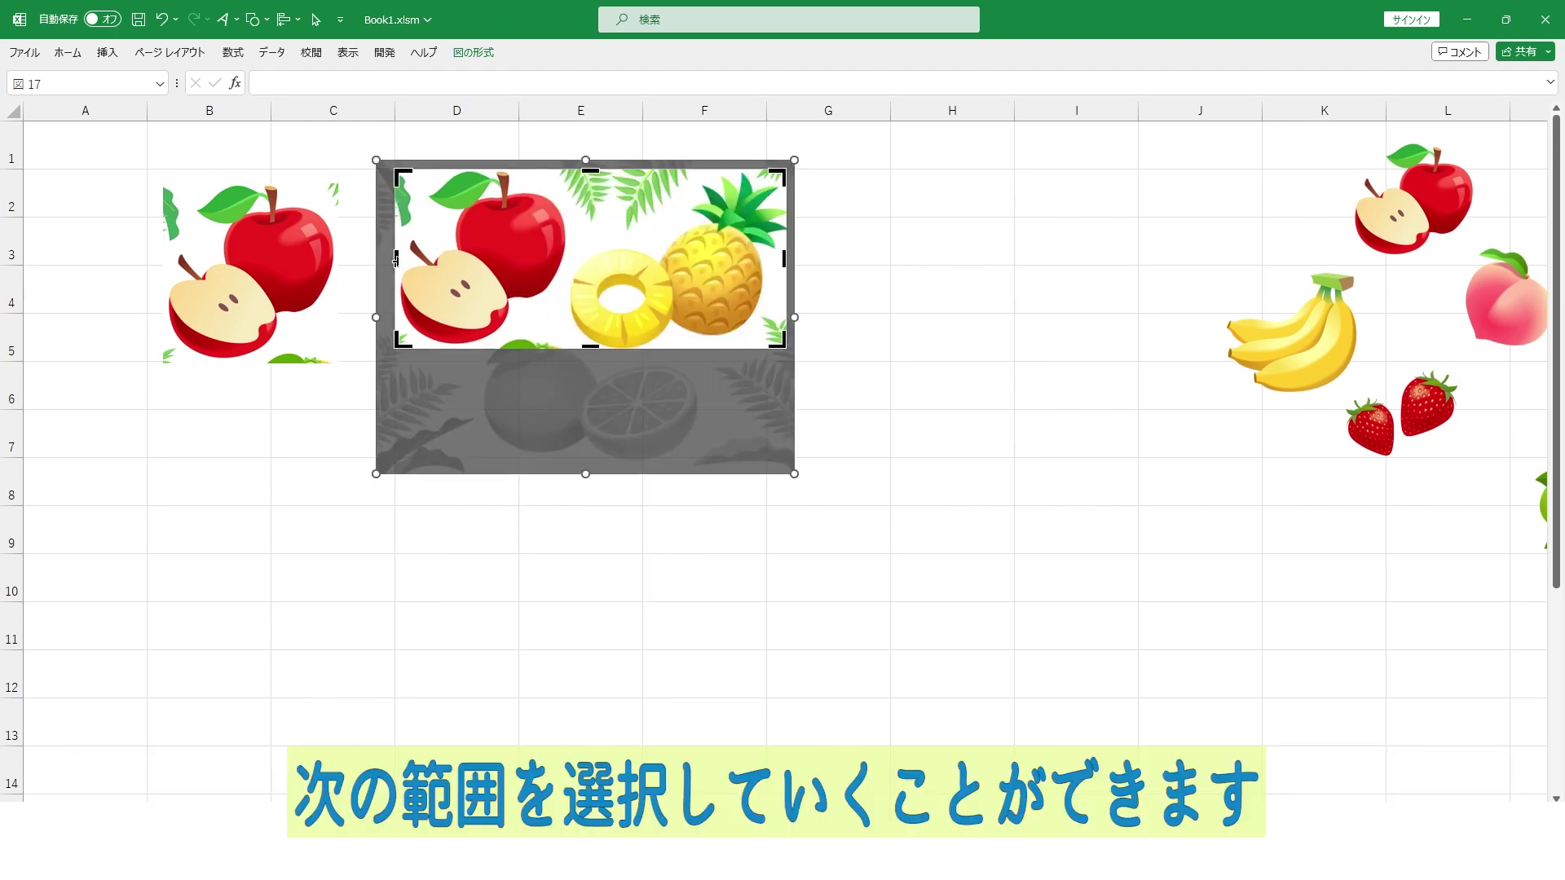
{"action": "left_click_drag", "start_coordinate": [397, 260], "coordinate": [568, 259]}
{"action": "left_click", "coordinate": [953, 240]}
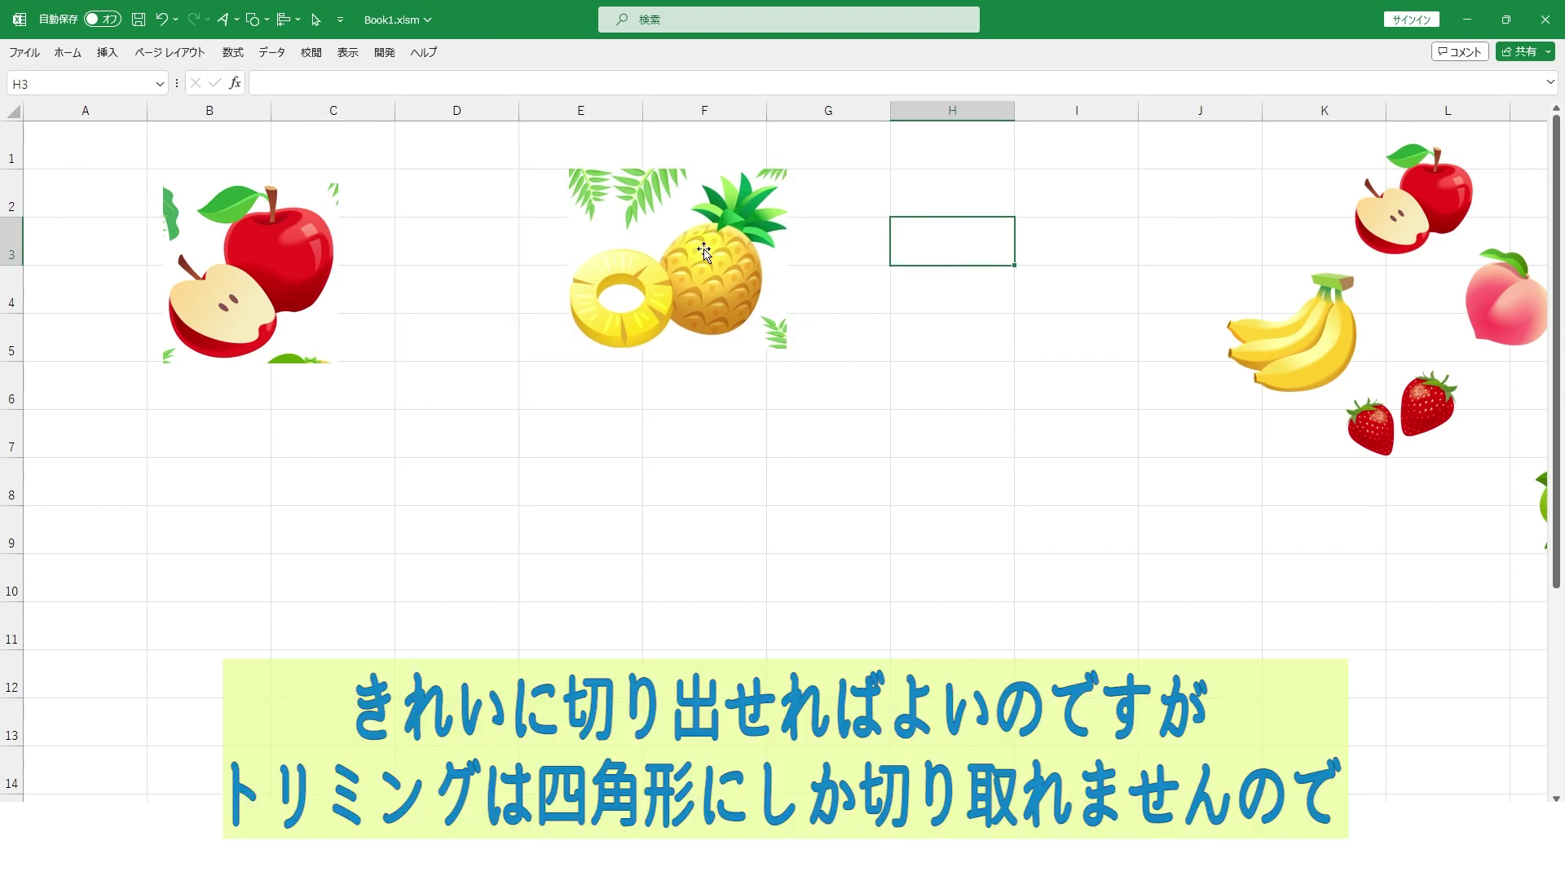
Move the pineapple further right, shift the apple right and down, and enlarge it
{"action": "left_click_drag", "start_coordinate": [704, 251], "coordinate": [947, 244]}
{"action": "left_click_drag", "start_coordinate": [244, 277], "coordinate": [385, 299]}
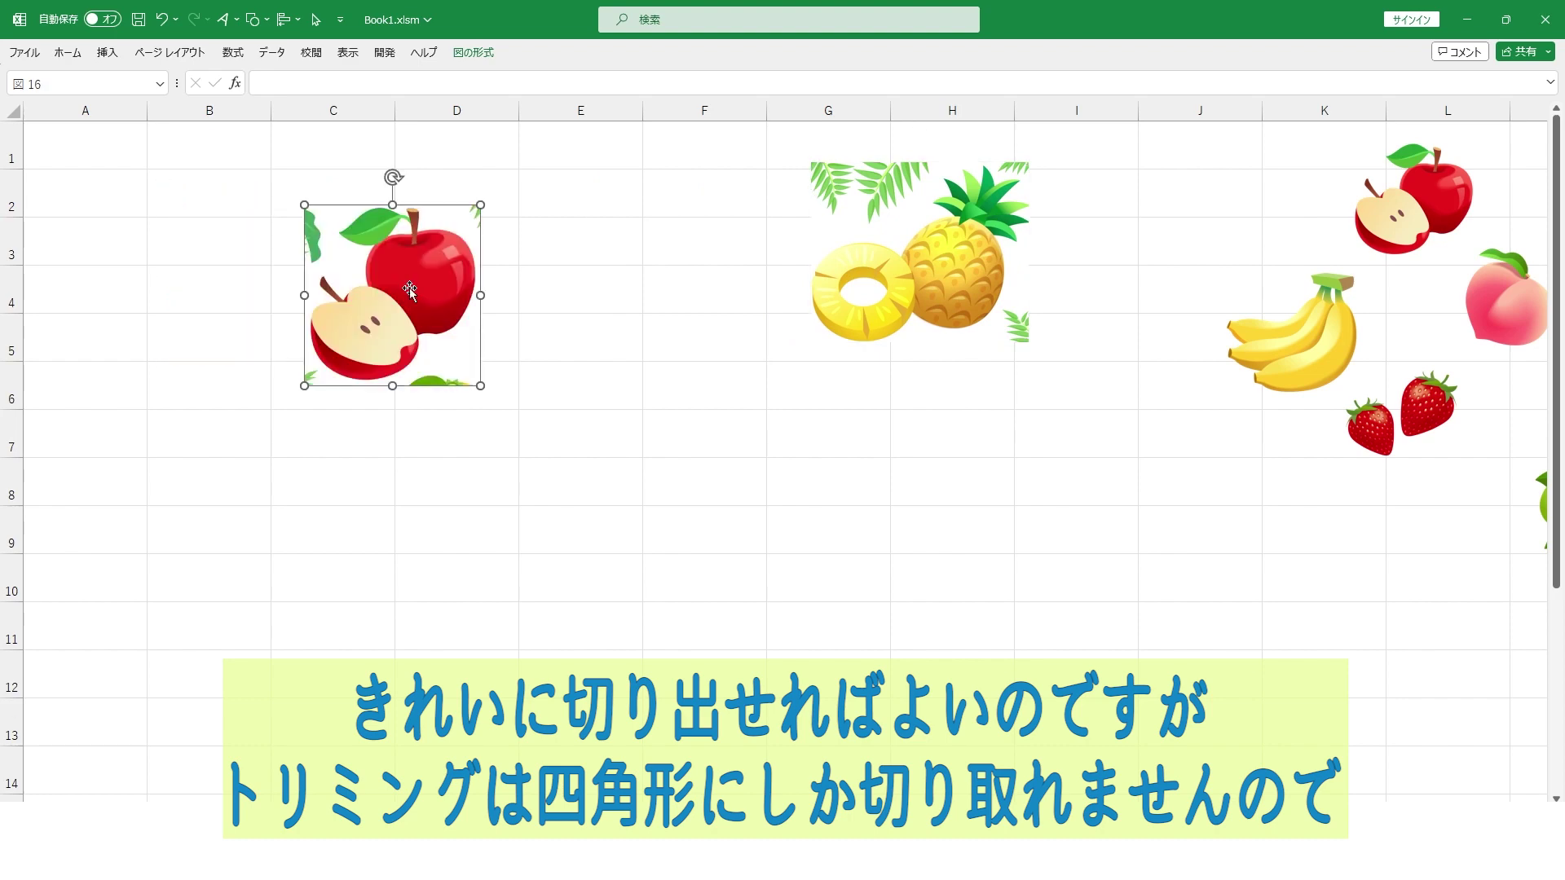
{"action": "left_click_drag", "start_coordinate": [479, 386], "coordinate": [639, 549]}
{"action": "left_click_drag", "start_coordinate": [535, 409], "coordinate": [494, 409]}
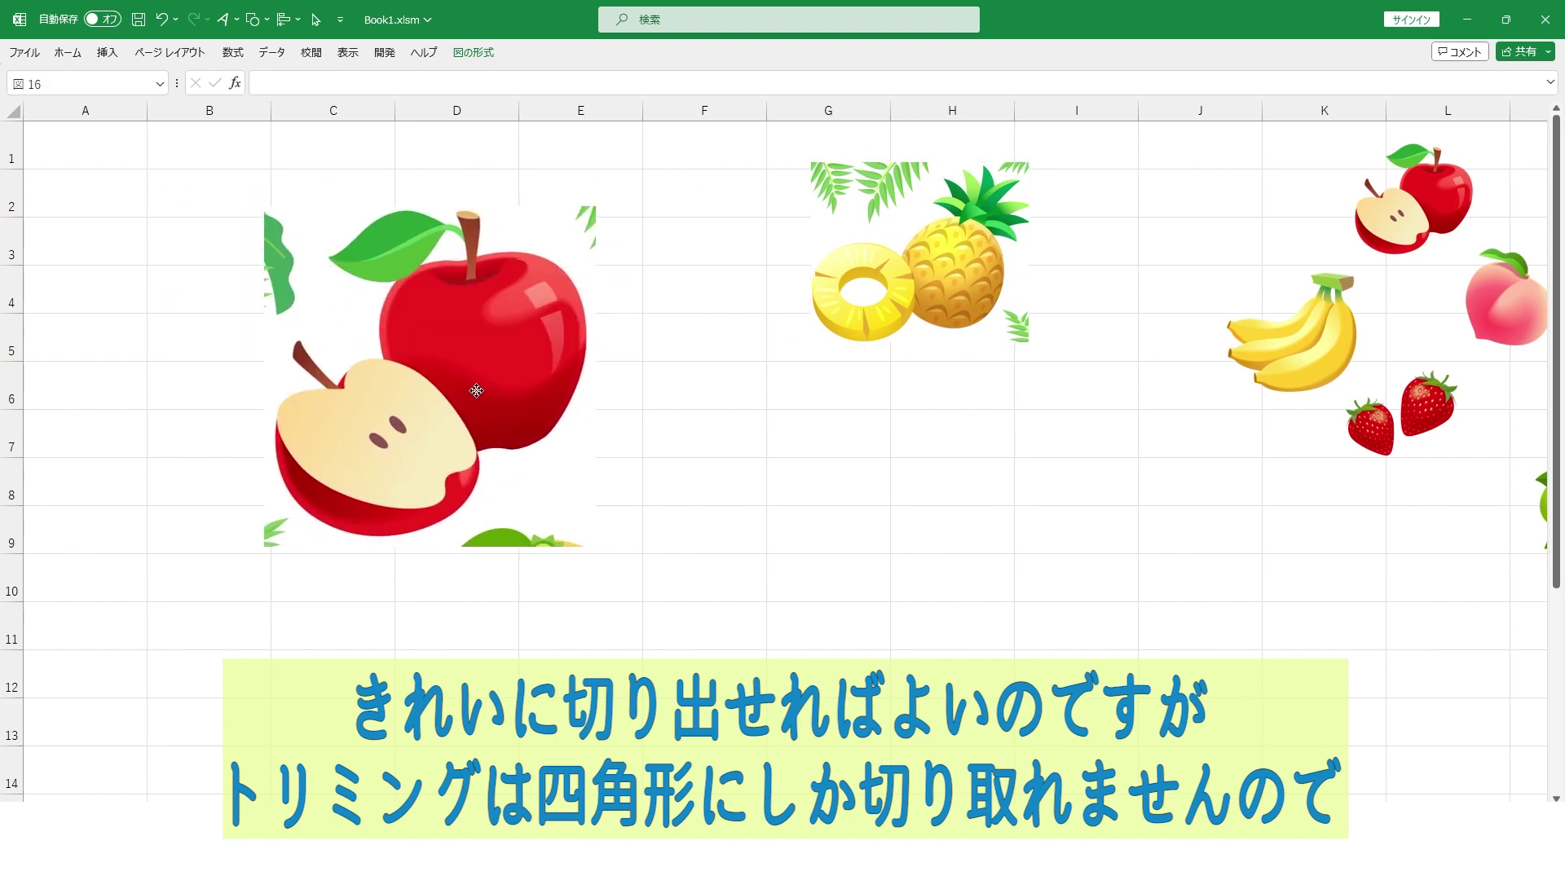
{"action": "left_click", "coordinate": [641, 371]}
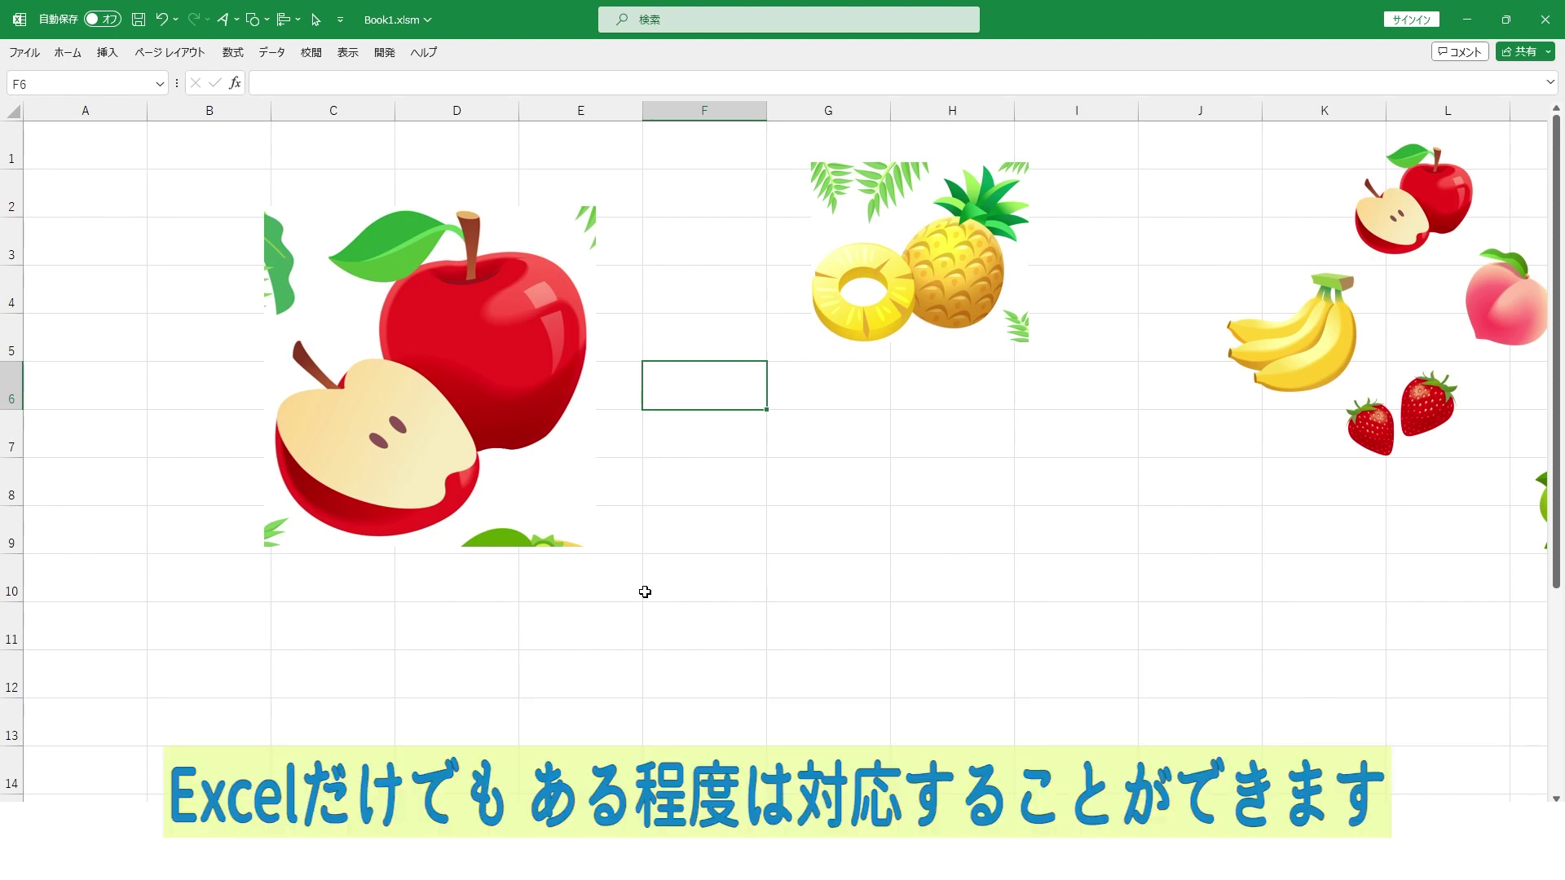
Draw a white-filled, outline-free rectangle over the apple's left edge
{"action": "left_click_drag", "start_coordinate": [235, 196], "coordinate": [311, 324]}
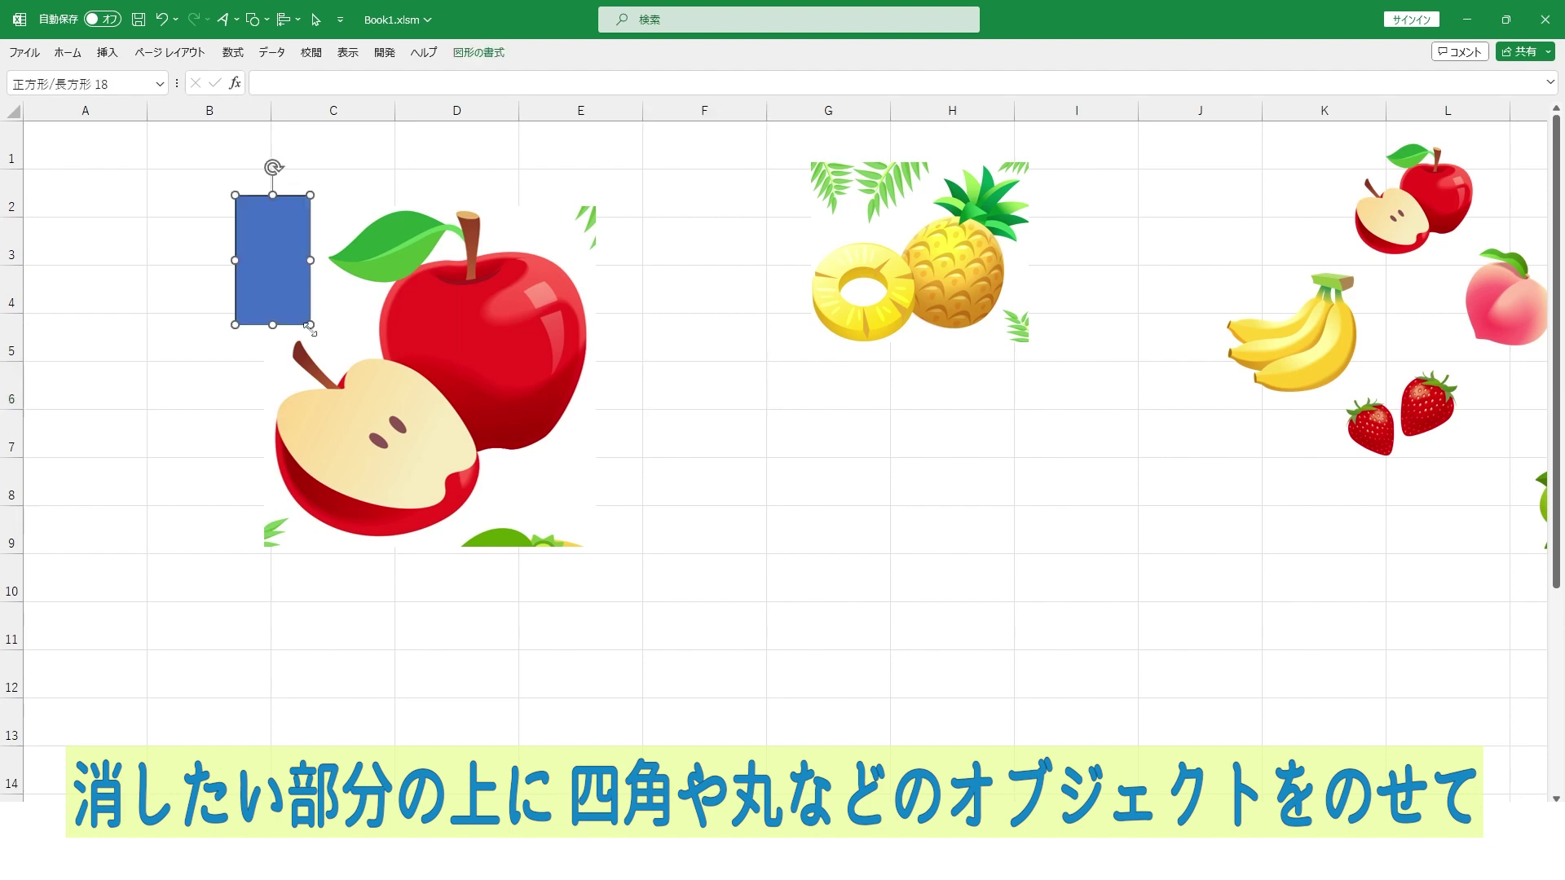
{"action": "left_click", "coordinate": [480, 53]}
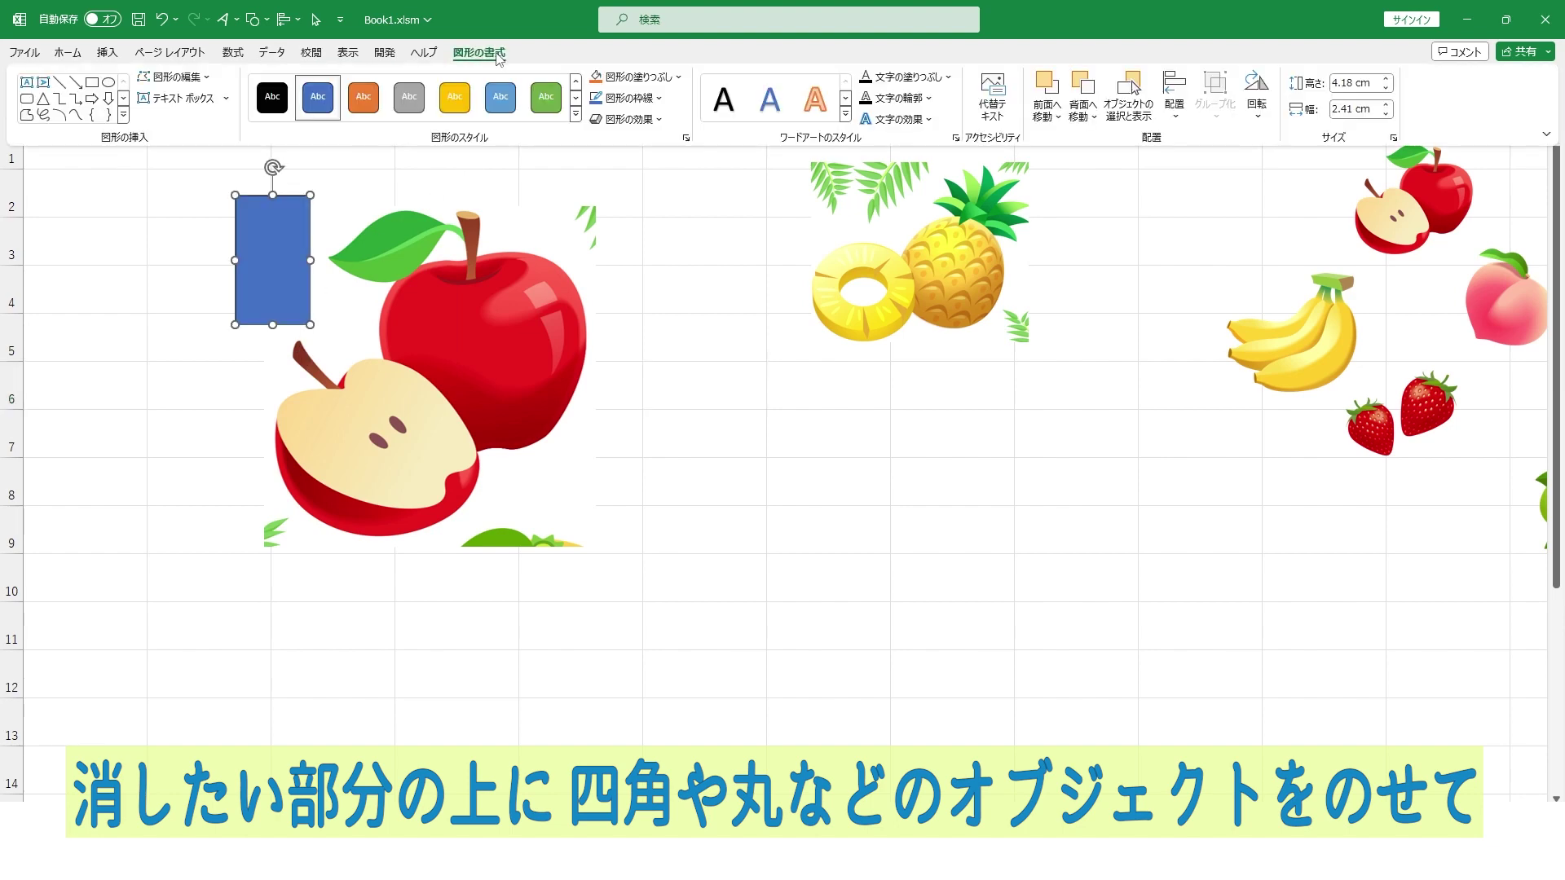
{"action": "left_click", "coordinate": [625, 99]}
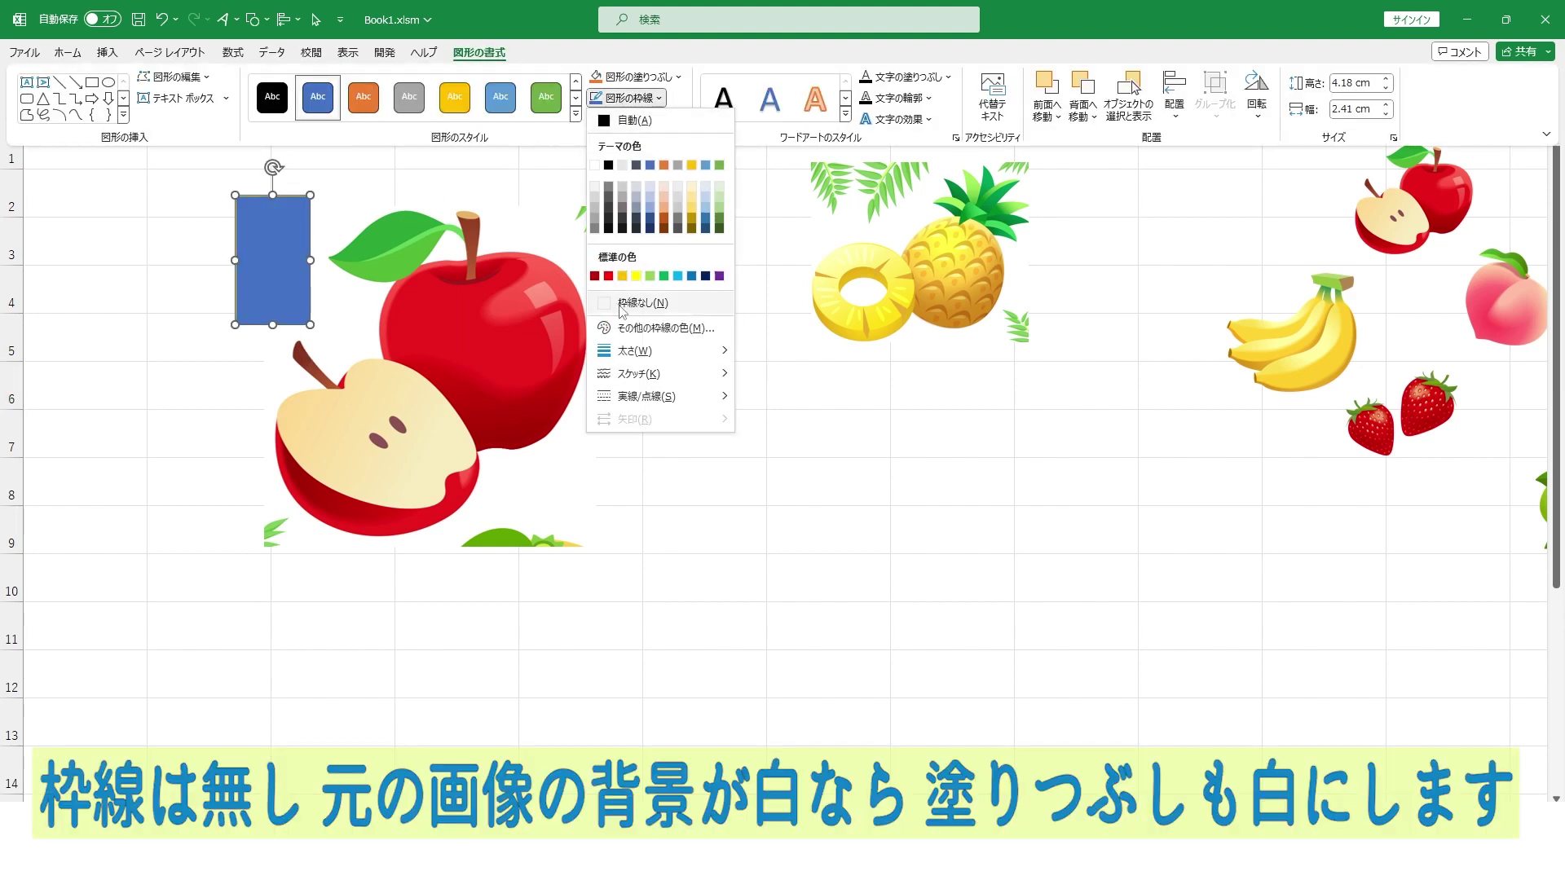
{"action": "left_click", "coordinate": [623, 303]}
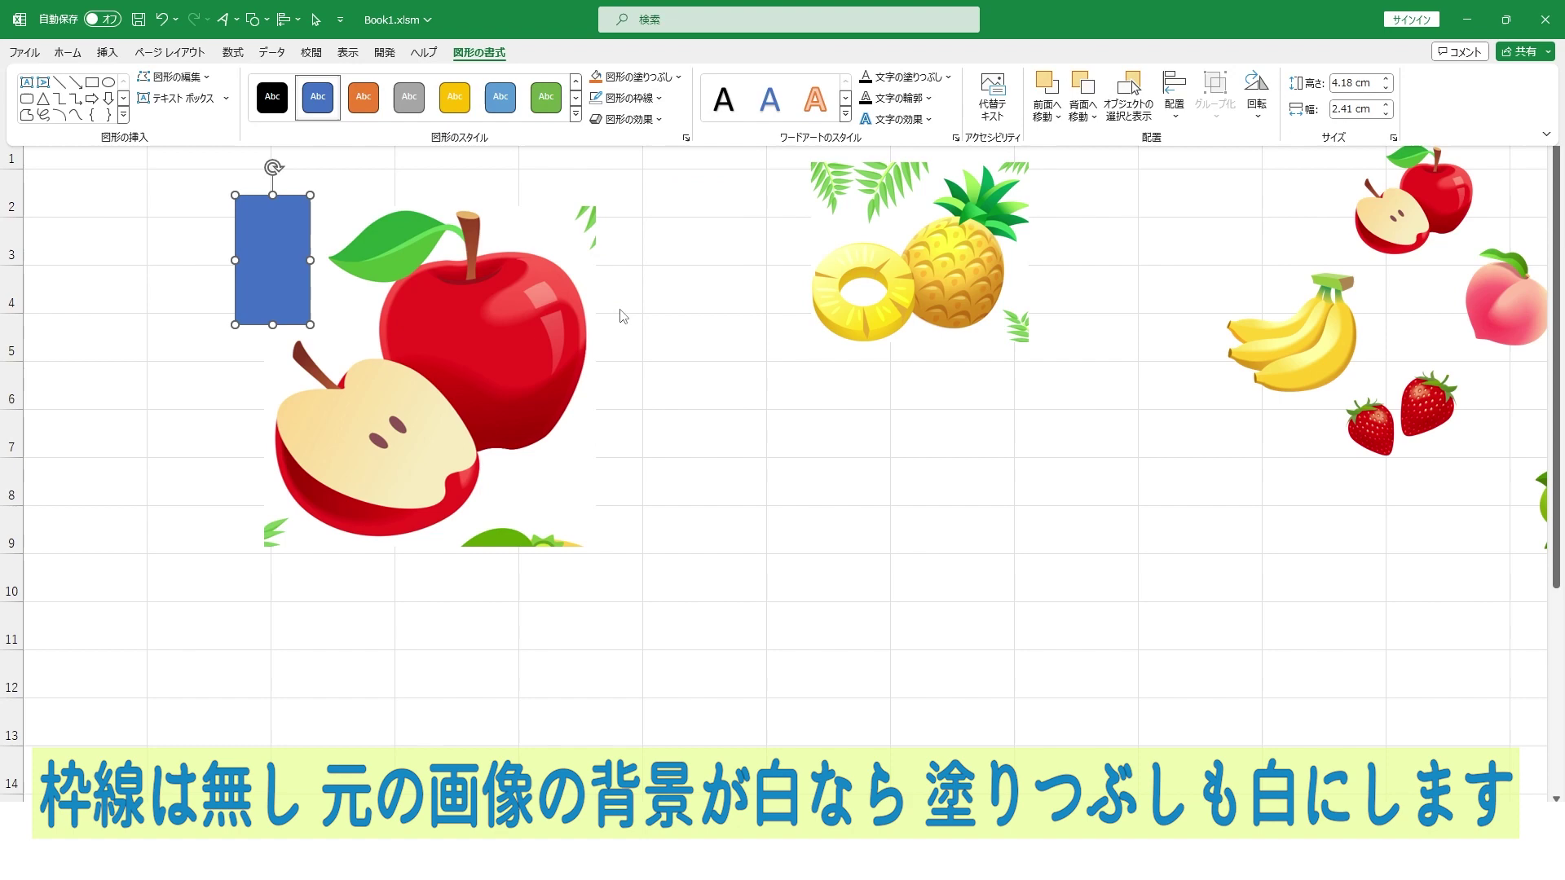
{"action": "left_click", "coordinate": [634, 76]}
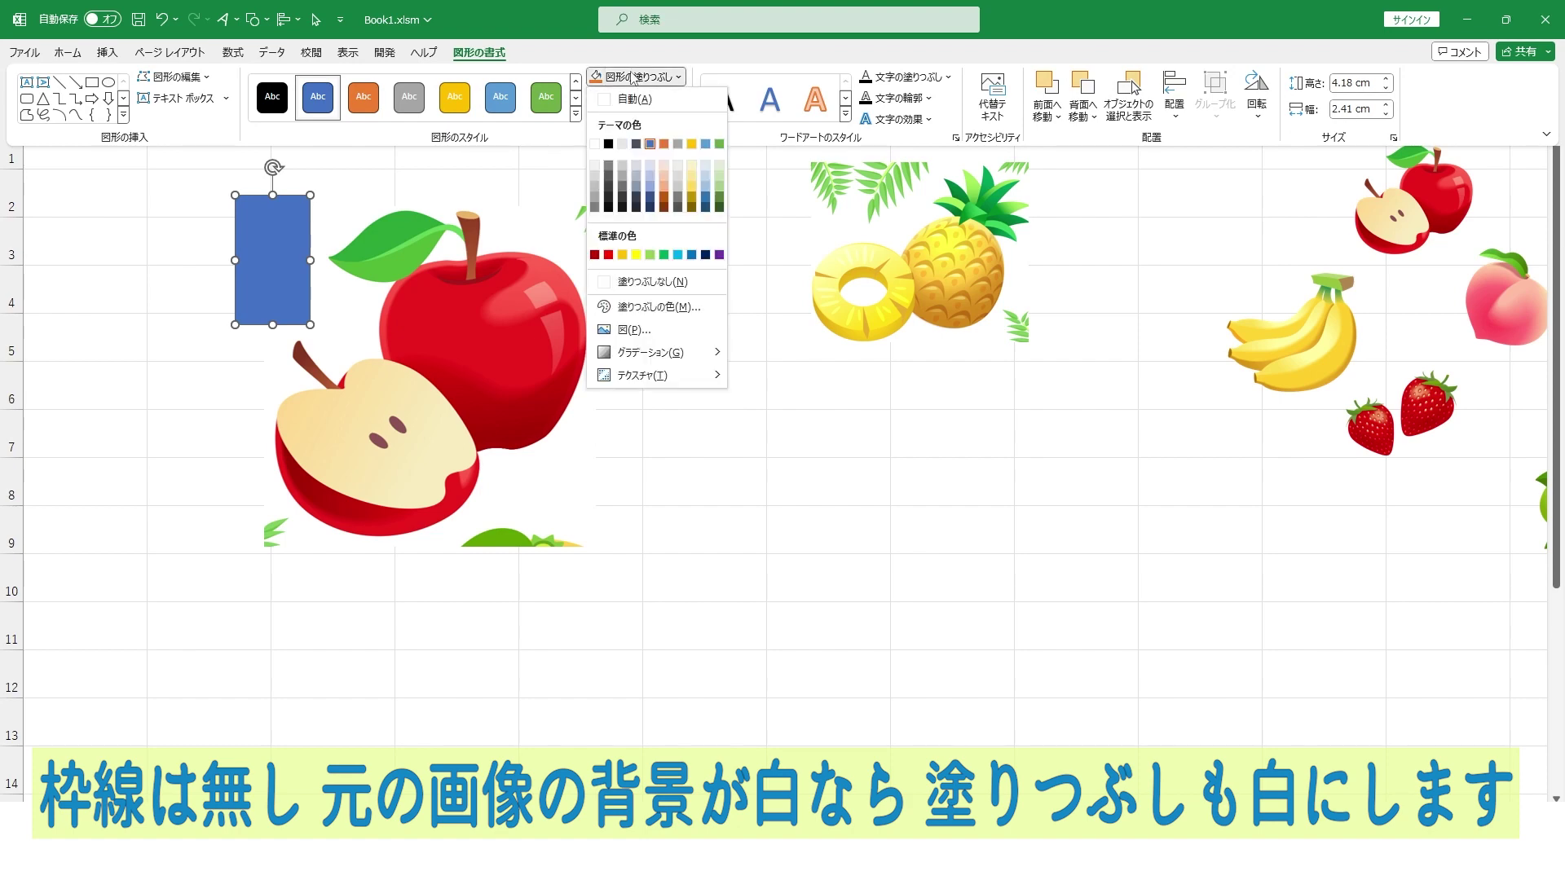
{"action": "left_click", "coordinate": [594, 144]}
Paste two more white rectangle copies over the remaining kiwi and leaf fragments
{"action": "right_click", "coordinate": [255, 279]}
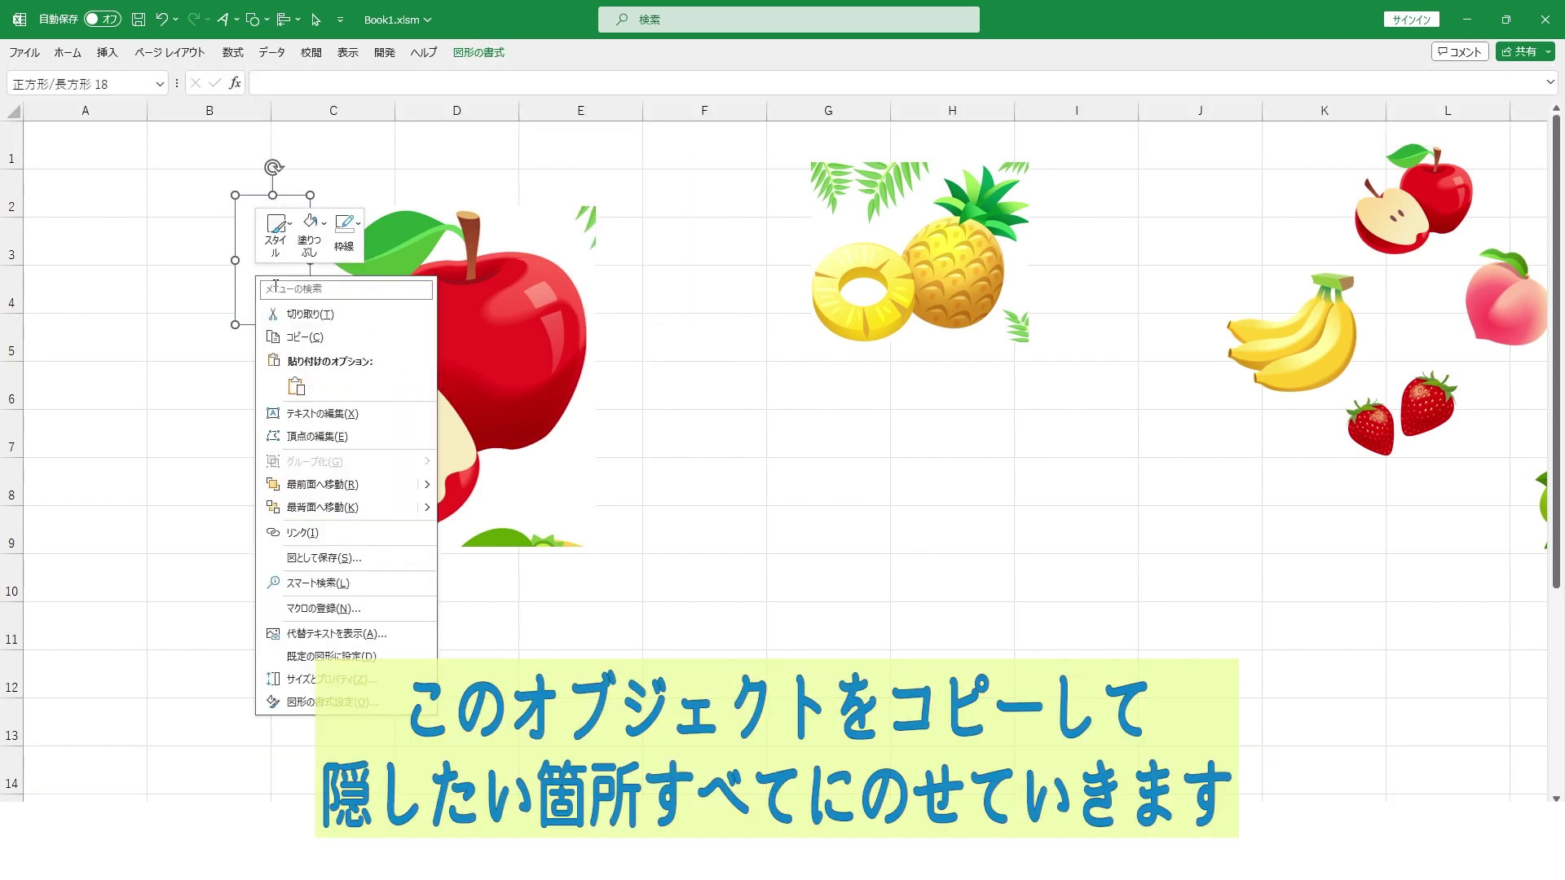
{"action": "left_click", "coordinate": [330, 332]}
{"action": "key", "text": "ctrl+v"}
{"action": "mouse_move", "coordinate": [237, 391]}
{"action": "left_mouse_down"}
{"action": "mouse_move", "coordinate": [282, 591]}
{"action": "mouse_move", "coordinate": [266, 559]}
{"action": "mouse_move", "coordinate": [601, 548]}
{"action": "left_mouse_up"}
{"action": "key", "text": "ctrl+v"}
{"action": "left_click_drag", "start_coordinate": [600, 266], "coordinate": [600, 241]}
{"action": "left_click", "coordinate": [660, 342]}
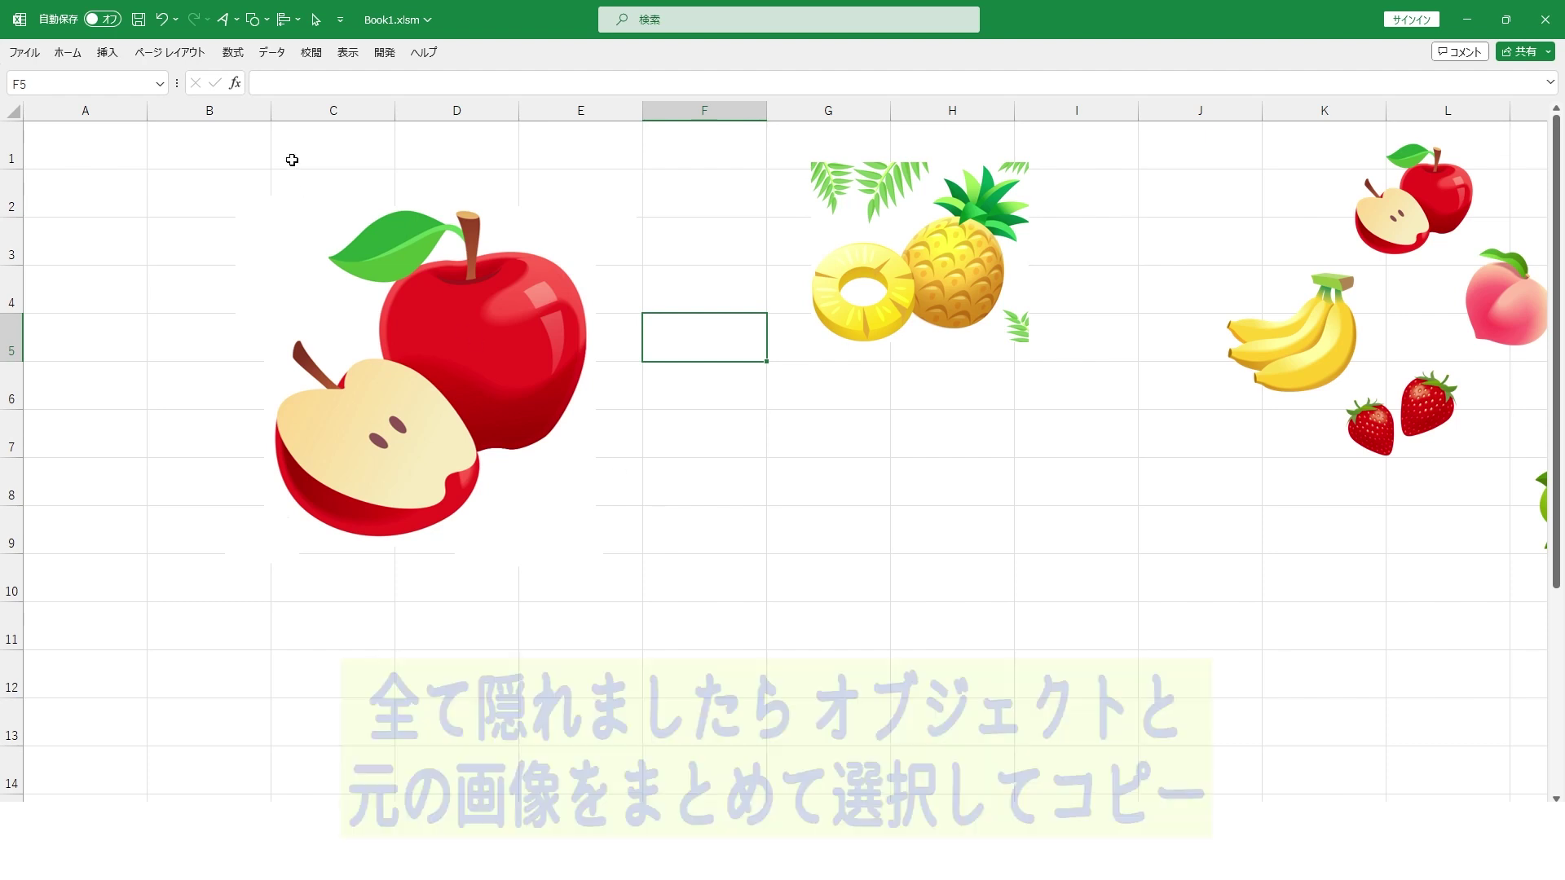
{"action": "left_click", "coordinate": [317, 20]}
Paste the apple and its white covers as one picture, replacing the original pieces
{"action": "mouse_move", "coordinate": [778, 676]}
{"action": "left_mouse_down"}
{"action": "mouse_move", "coordinate": [175, 182]}
{"action": "mouse_move", "coordinate": [137, 115]}
{"action": "left_mouse_up"}
{"action": "right_click", "coordinate": [511, 289]}
{"action": "left_click", "coordinate": [604, 356]}
{"action": "right_click", "coordinate": [686, 289]}
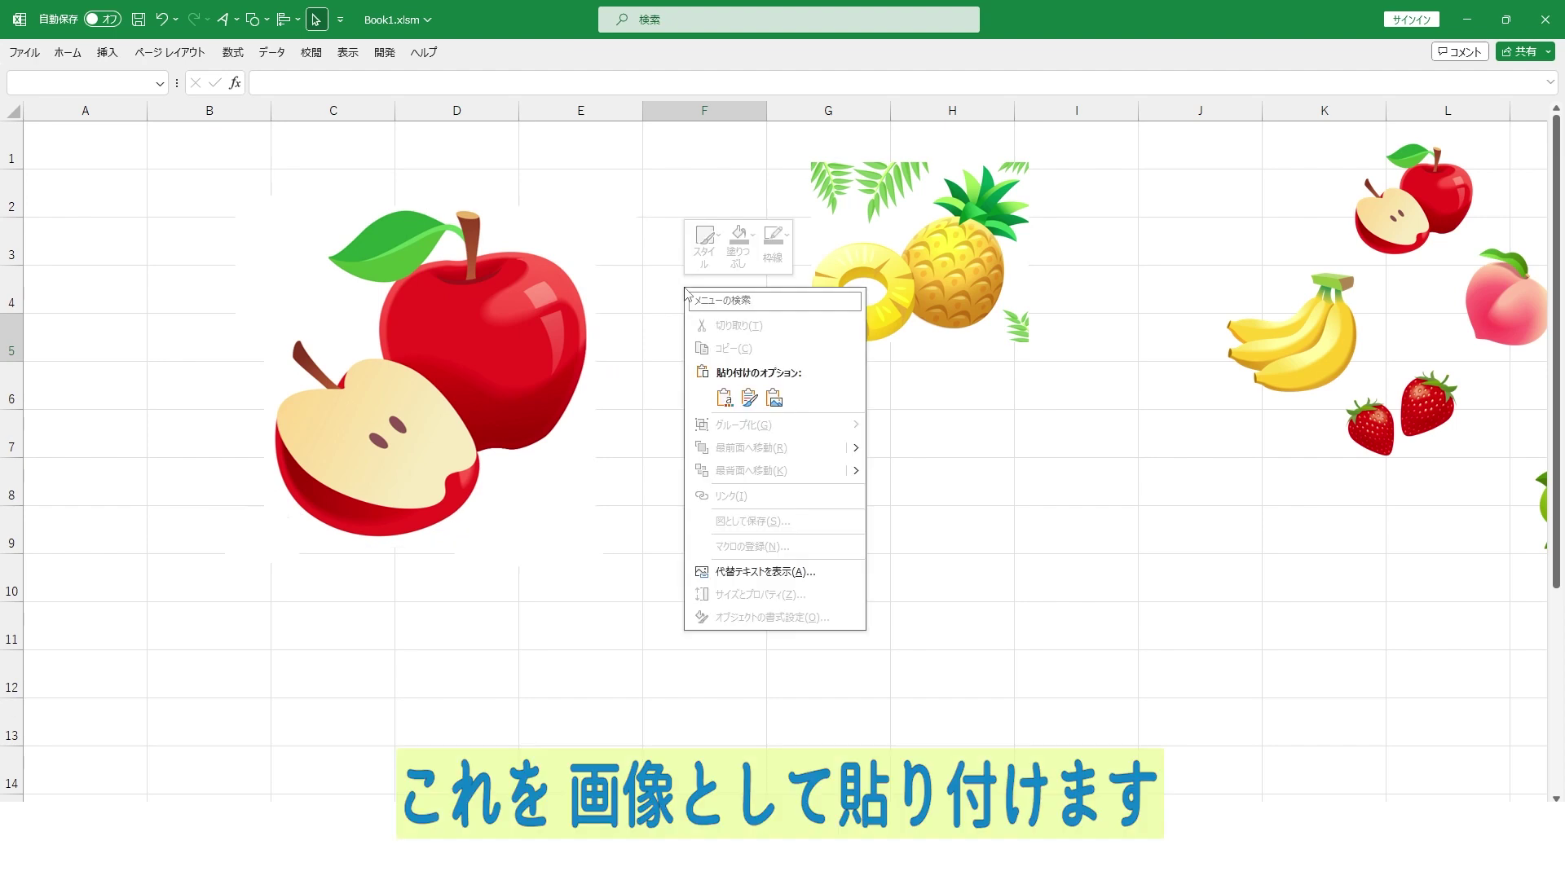
{"action": "left_click", "coordinate": [784, 401]}
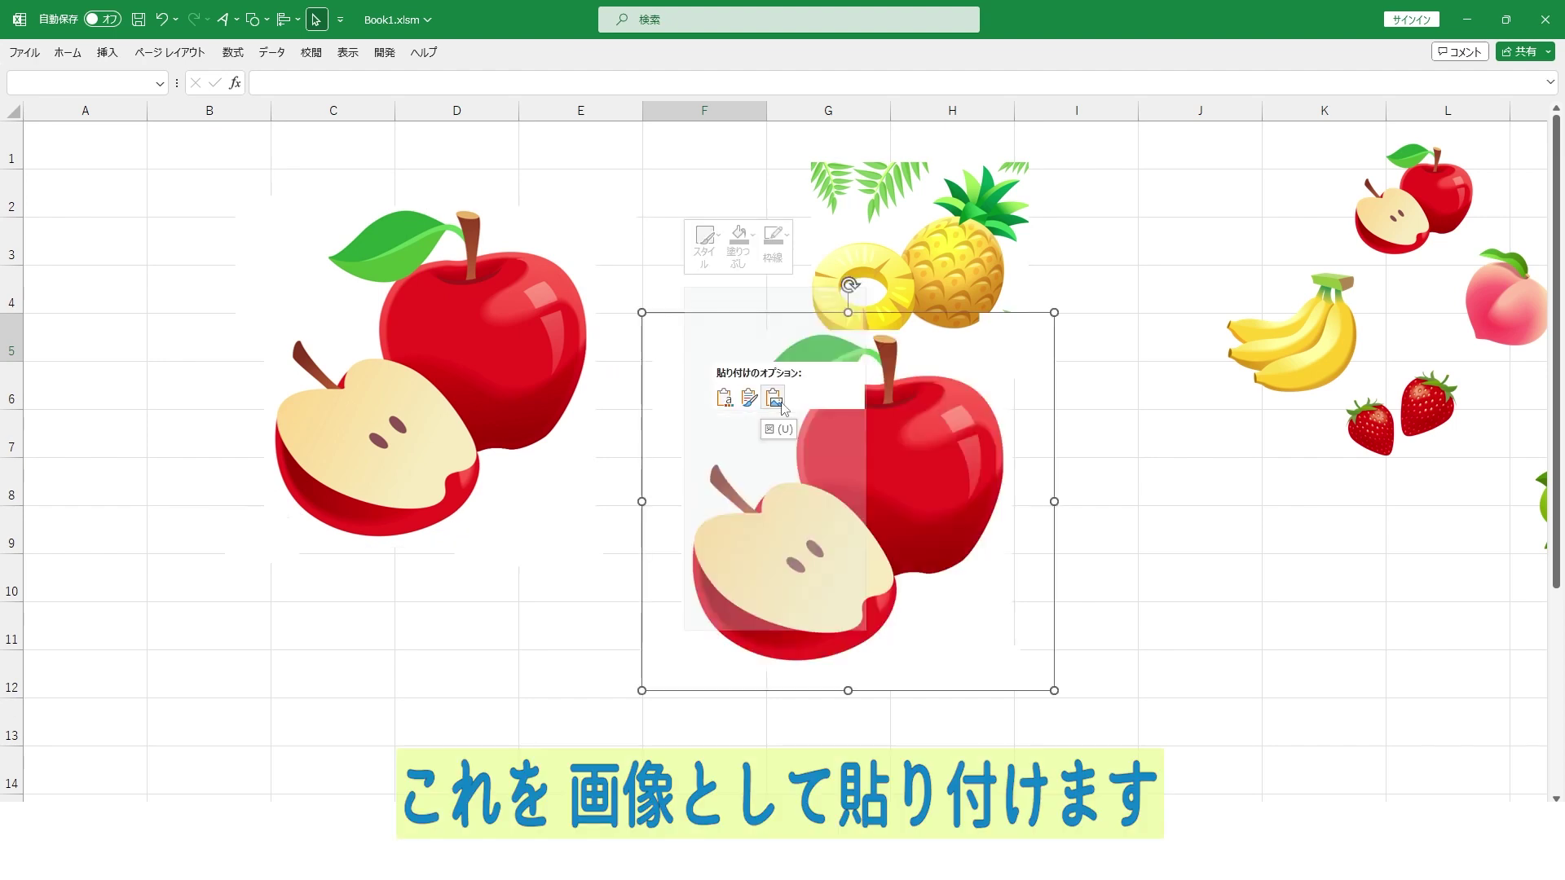
{"action": "left_click", "coordinate": [494, 387]}
{"action": "mouse_move", "coordinate": [739, 736]}
{"action": "left_mouse_down"}
{"action": "mouse_move", "coordinate": [160, 121]}
{"action": "mouse_move", "coordinate": [171, 130]}
{"action": "left_mouse_up"}
{"action": "key", "text": "Delete"}
{"action": "left_click_drag", "start_coordinate": [828, 492], "coordinate": [383, 364]}
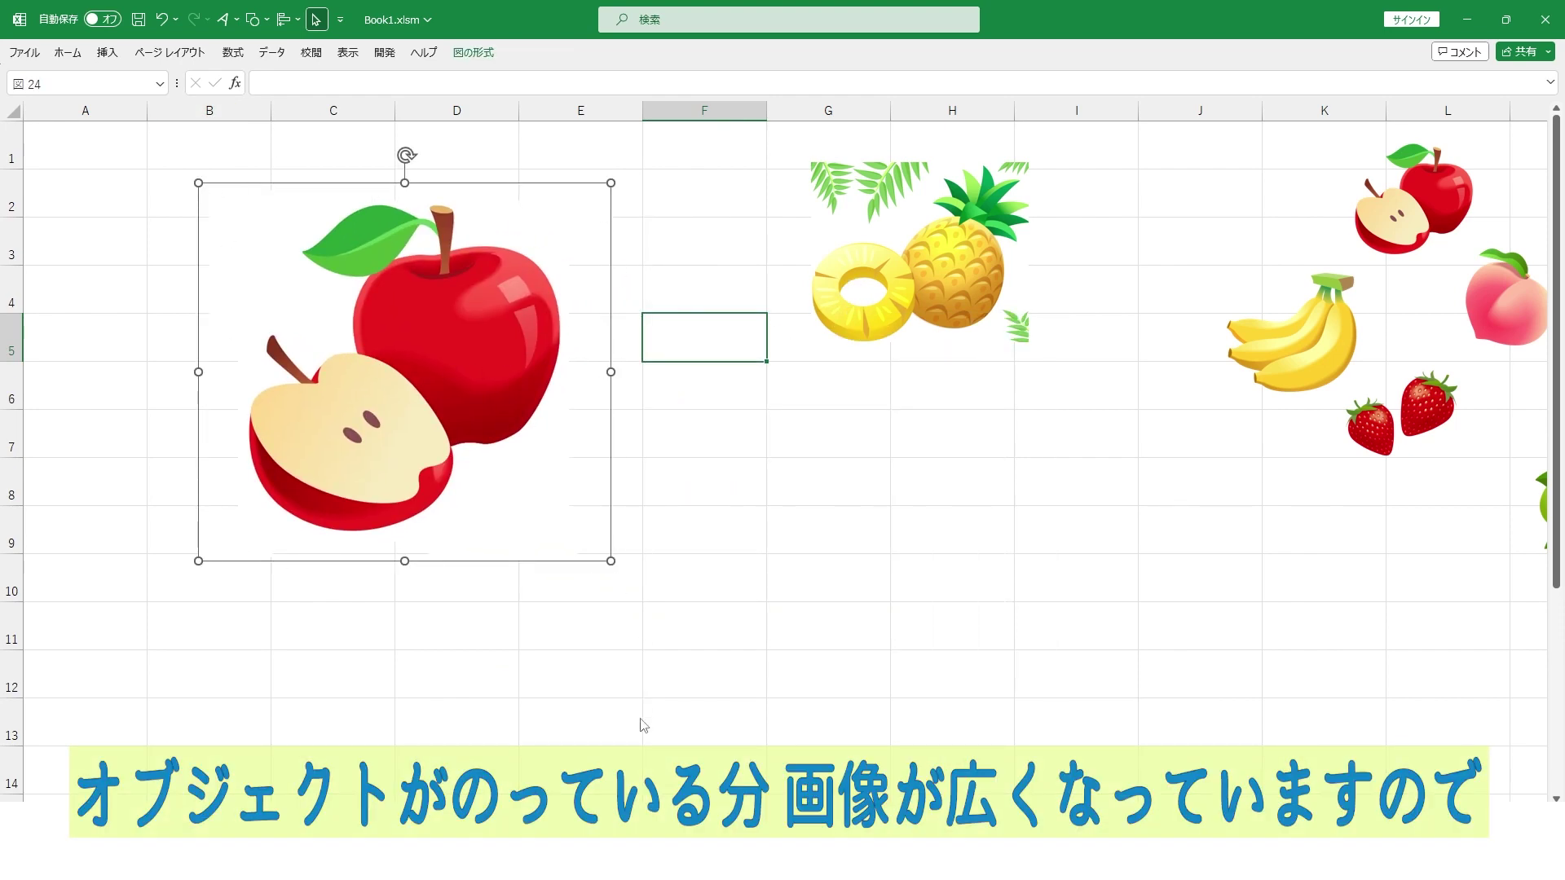
Crop the empty left, right and top margins off the merged apple picture
{"action": "right_click", "coordinate": [461, 293]}
{"action": "left_click", "coordinate": [522, 259]}
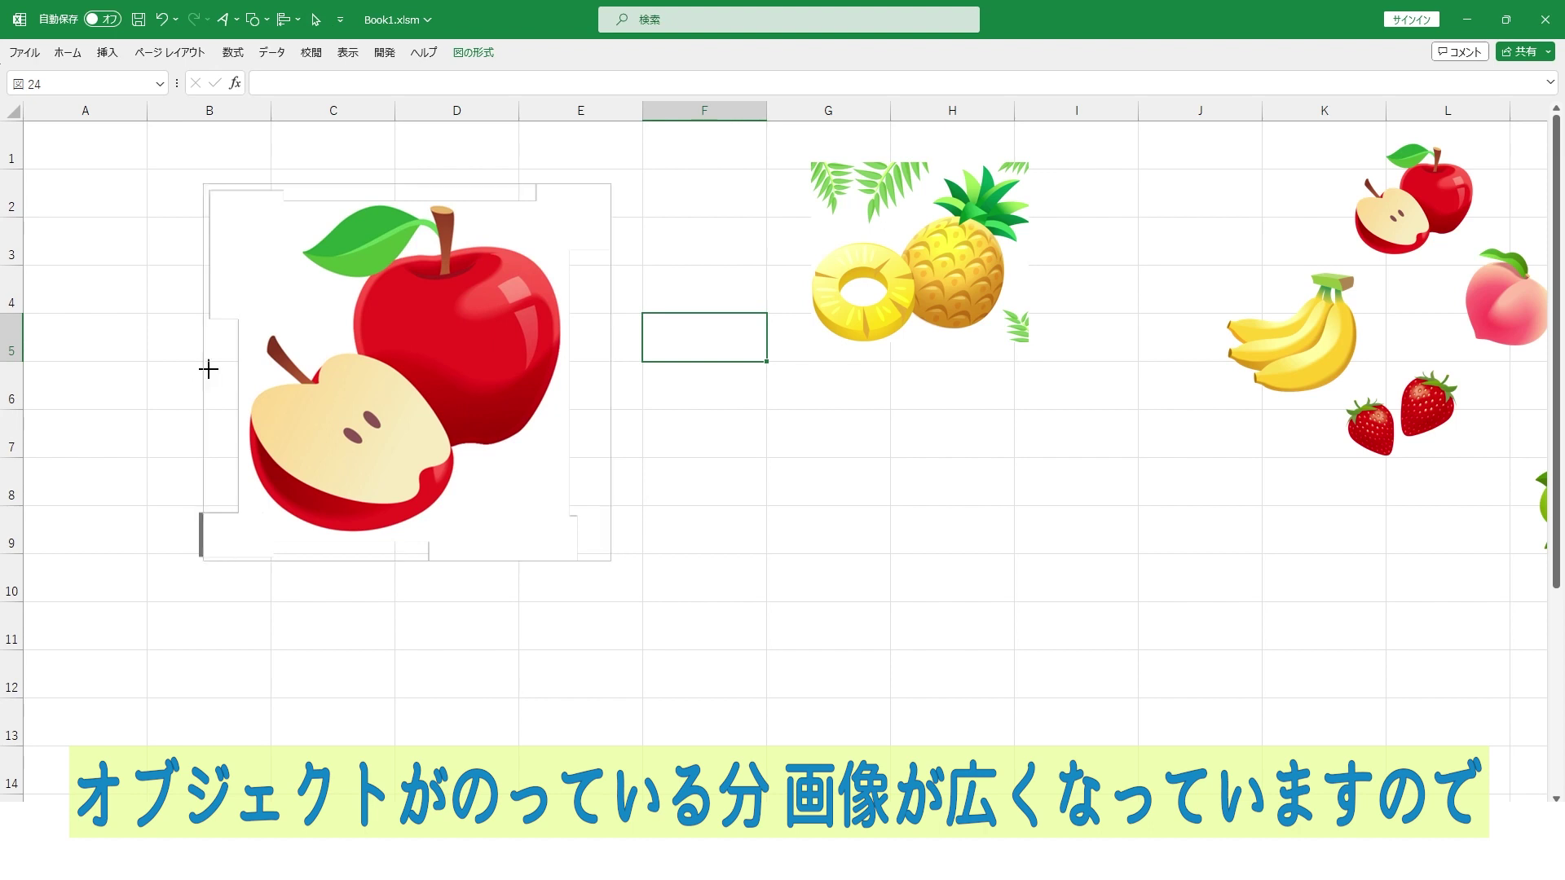
{"action": "left_click_drag", "start_coordinate": [209, 364], "coordinate": [243, 377]}
{"action": "left_click_drag", "start_coordinate": [610, 371], "coordinate": [570, 367]}
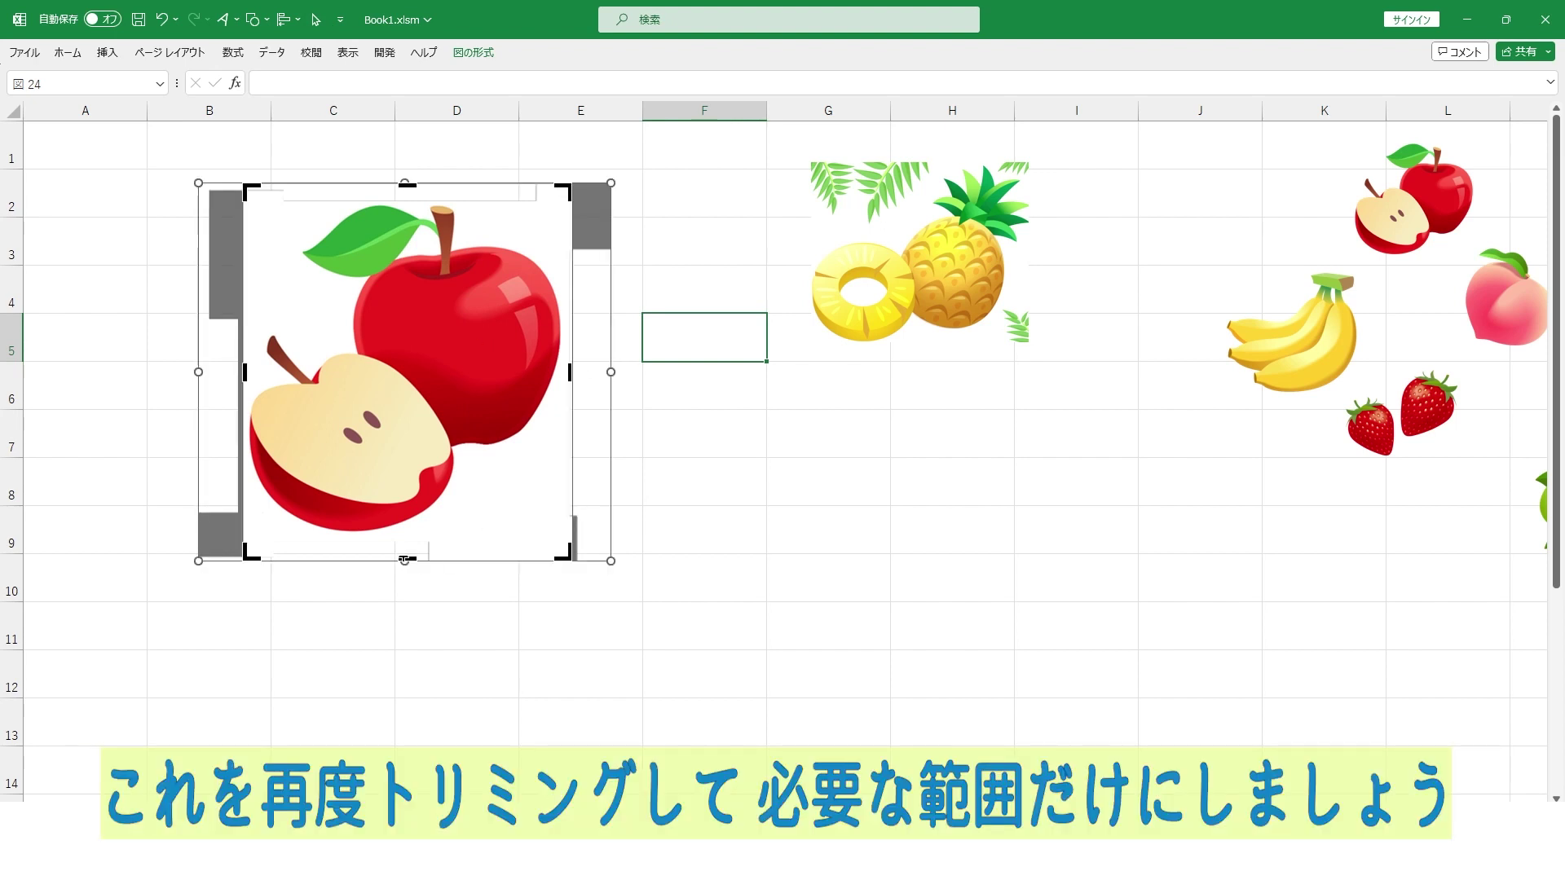
{"action": "left_click_drag", "start_coordinate": [409, 190], "coordinate": [412, 200]}
{"action": "left_click", "coordinate": [827, 577]}
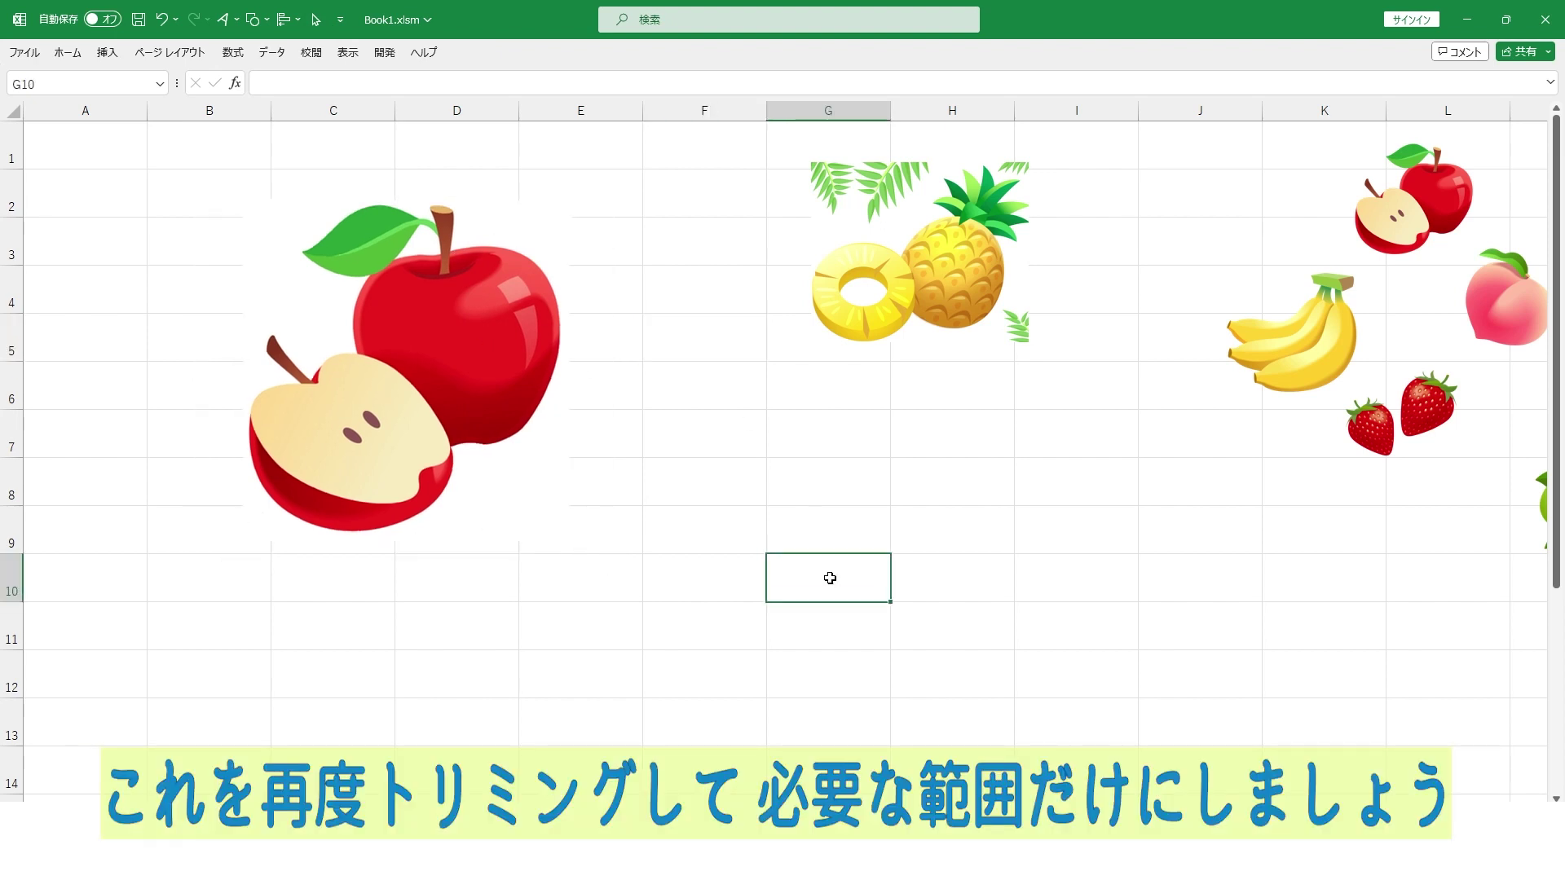
{"action": "left_click", "coordinate": [386, 355]}
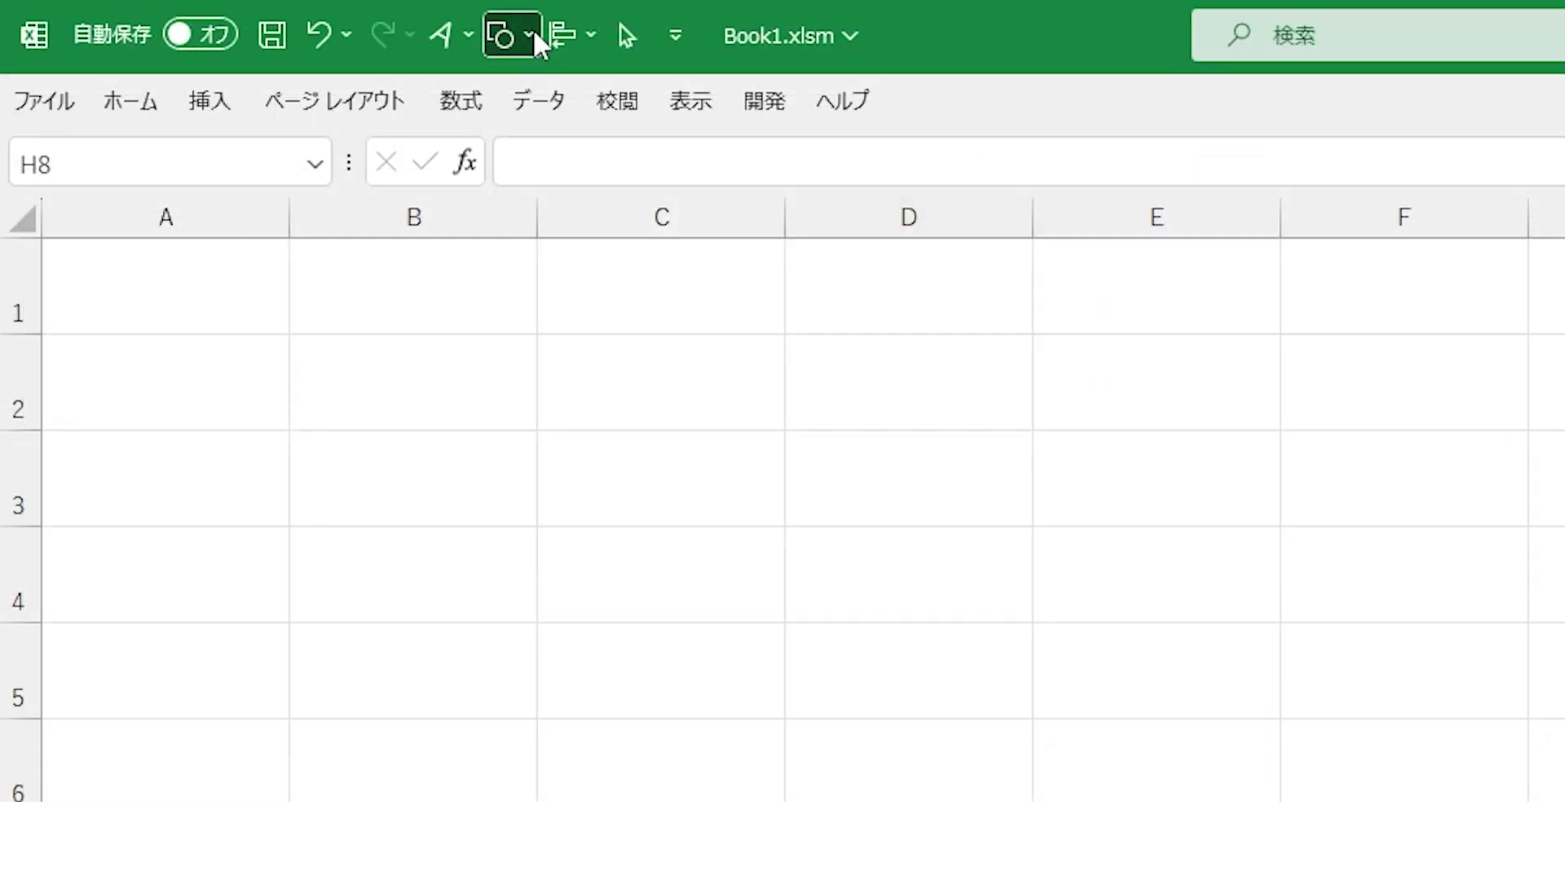
Draw a rounded rectangle near column C and reduce its corner rounding
{"action": "left_click", "coordinate": [267, 19]}
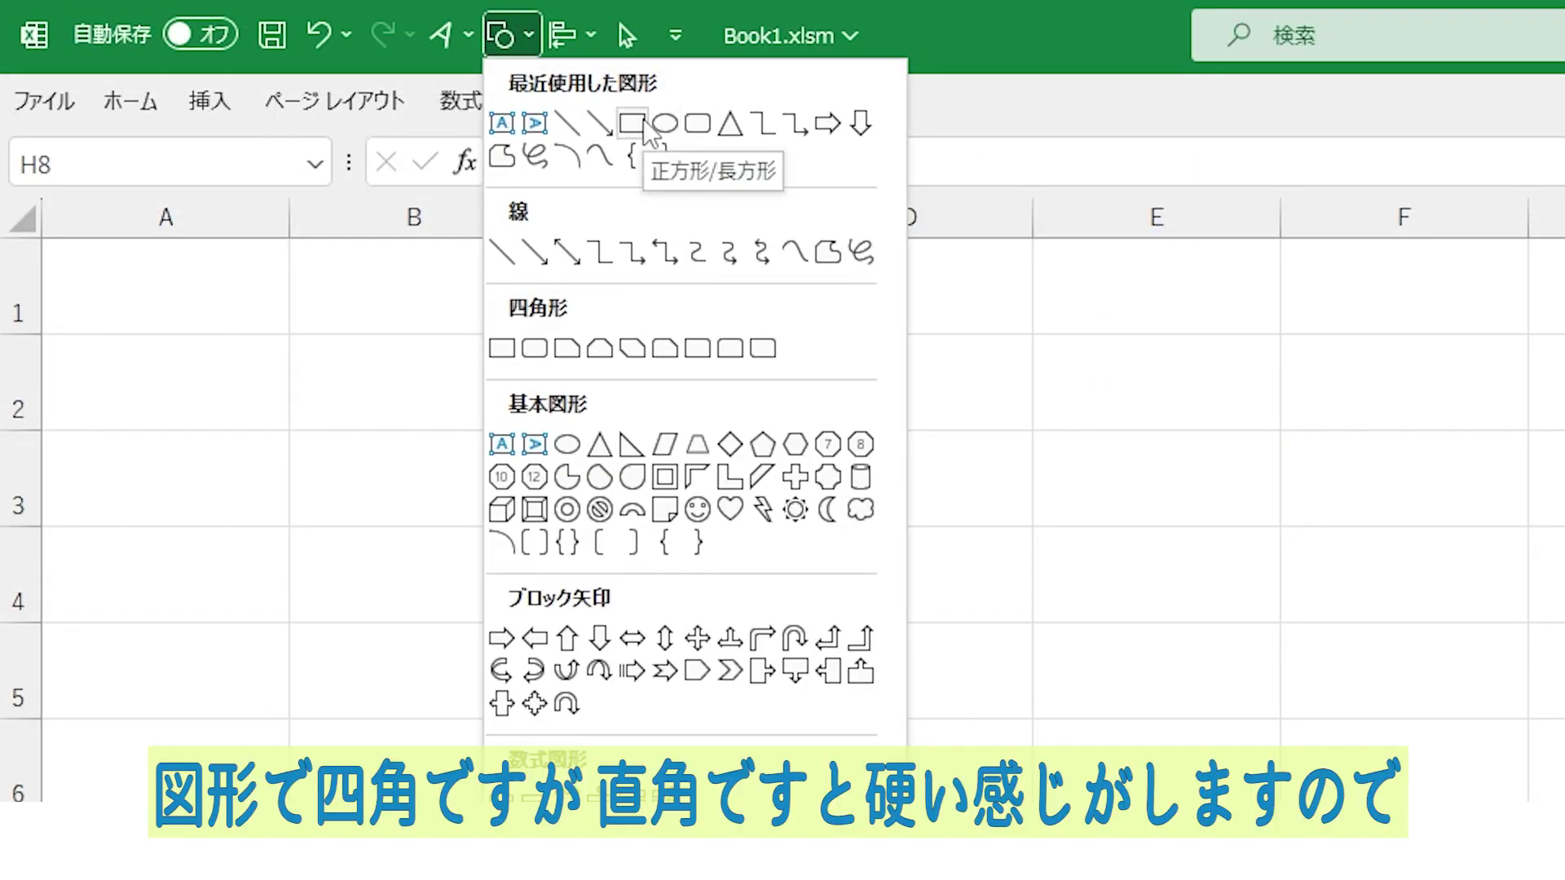
{"action": "left_click", "coordinate": [698, 124]}
{"action": "mouse_move", "coordinate": [331, 216]}
{"action": "left_mouse_down"}
{"action": "mouse_move", "coordinate": [534, 425]}
{"action": "mouse_move", "coordinate": [516, 439]}
{"action": "left_mouse_up"}
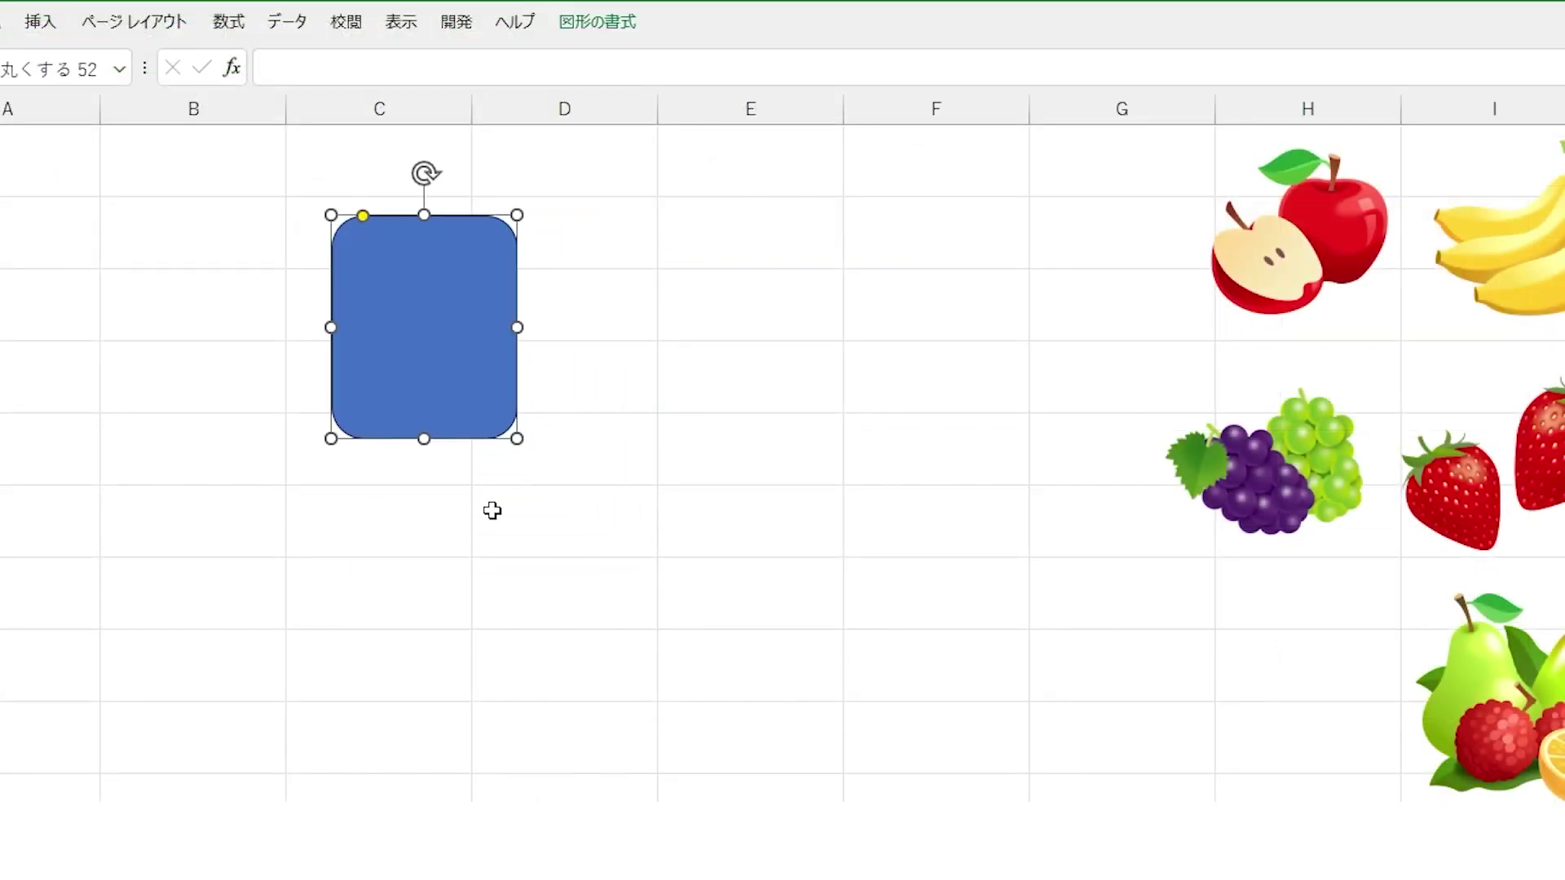
{"action": "left_click_drag", "start_coordinate": [363, 219], "coordinate": [343, 216]}
Give the rounded rectangle a white fill and a 2.25 pt gold outline
{"action": "left_click", "coordinate": [585, 24]}
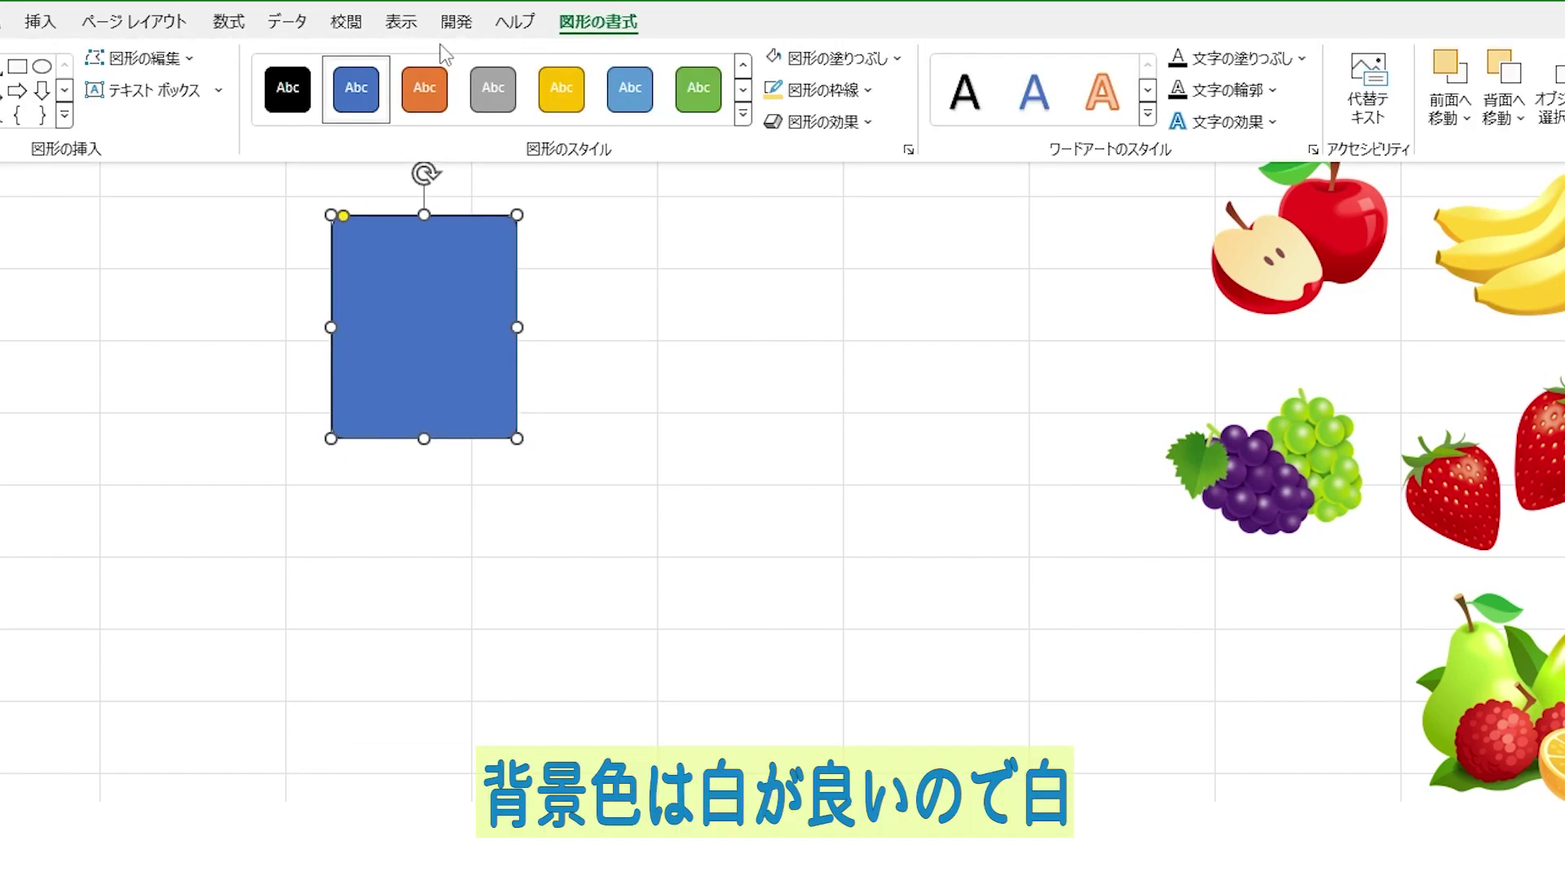
{"action": "left_click", "coordinate": [831, 58]}
{"action": "left_click", "coordinate": [771, 159]}
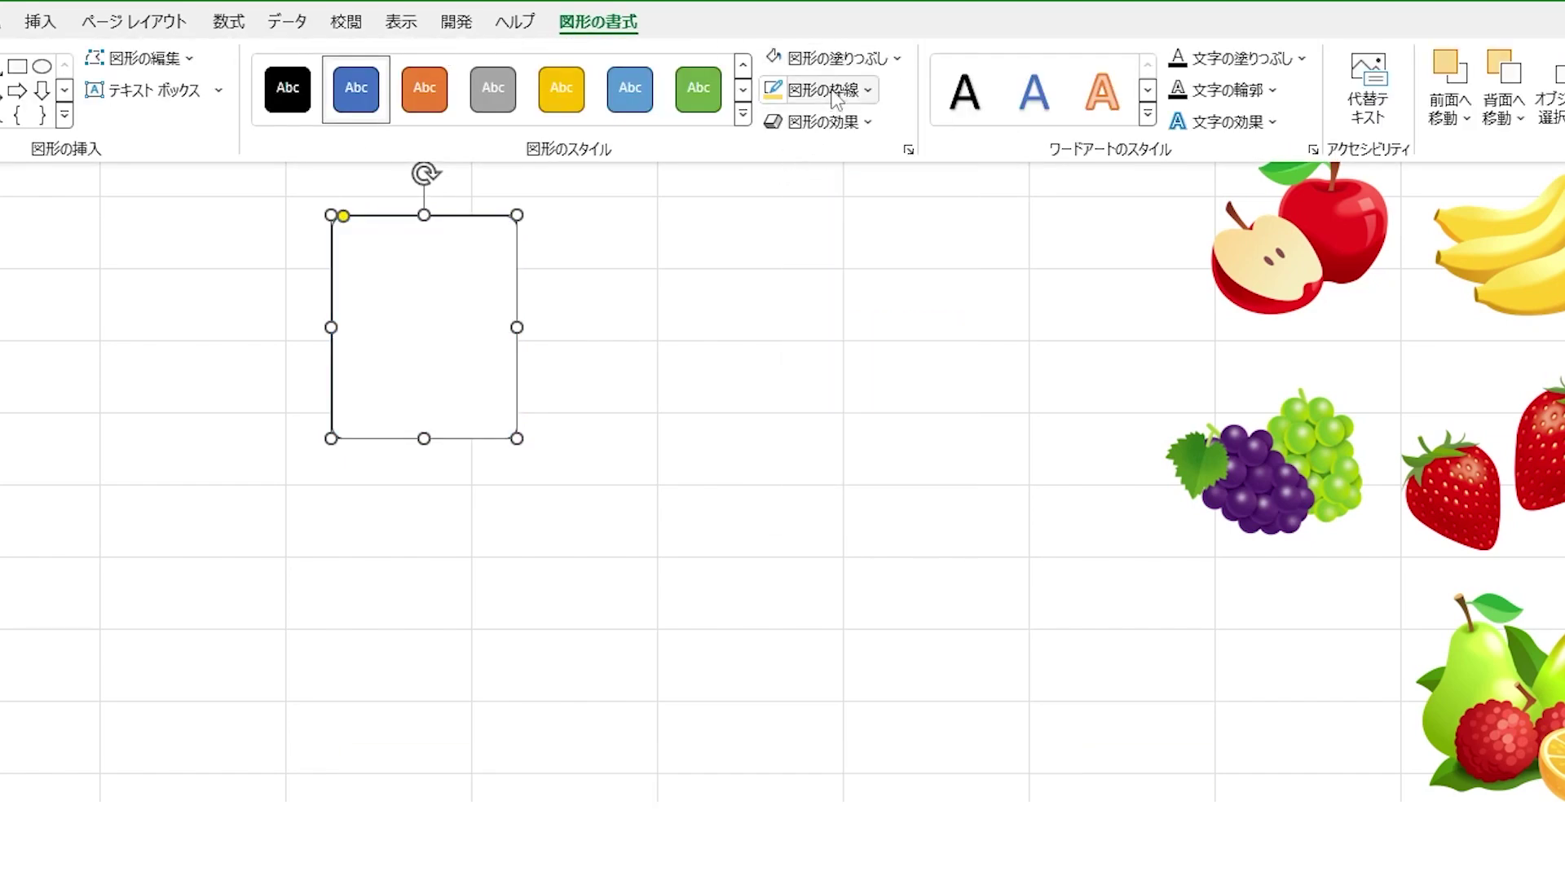
{"action": "left_click", "coordinate": [823, 90]}
{"action": "left_click", "coordinate": [917, 256]}
{"action": "left_click", "coordinate": [823, 90]}
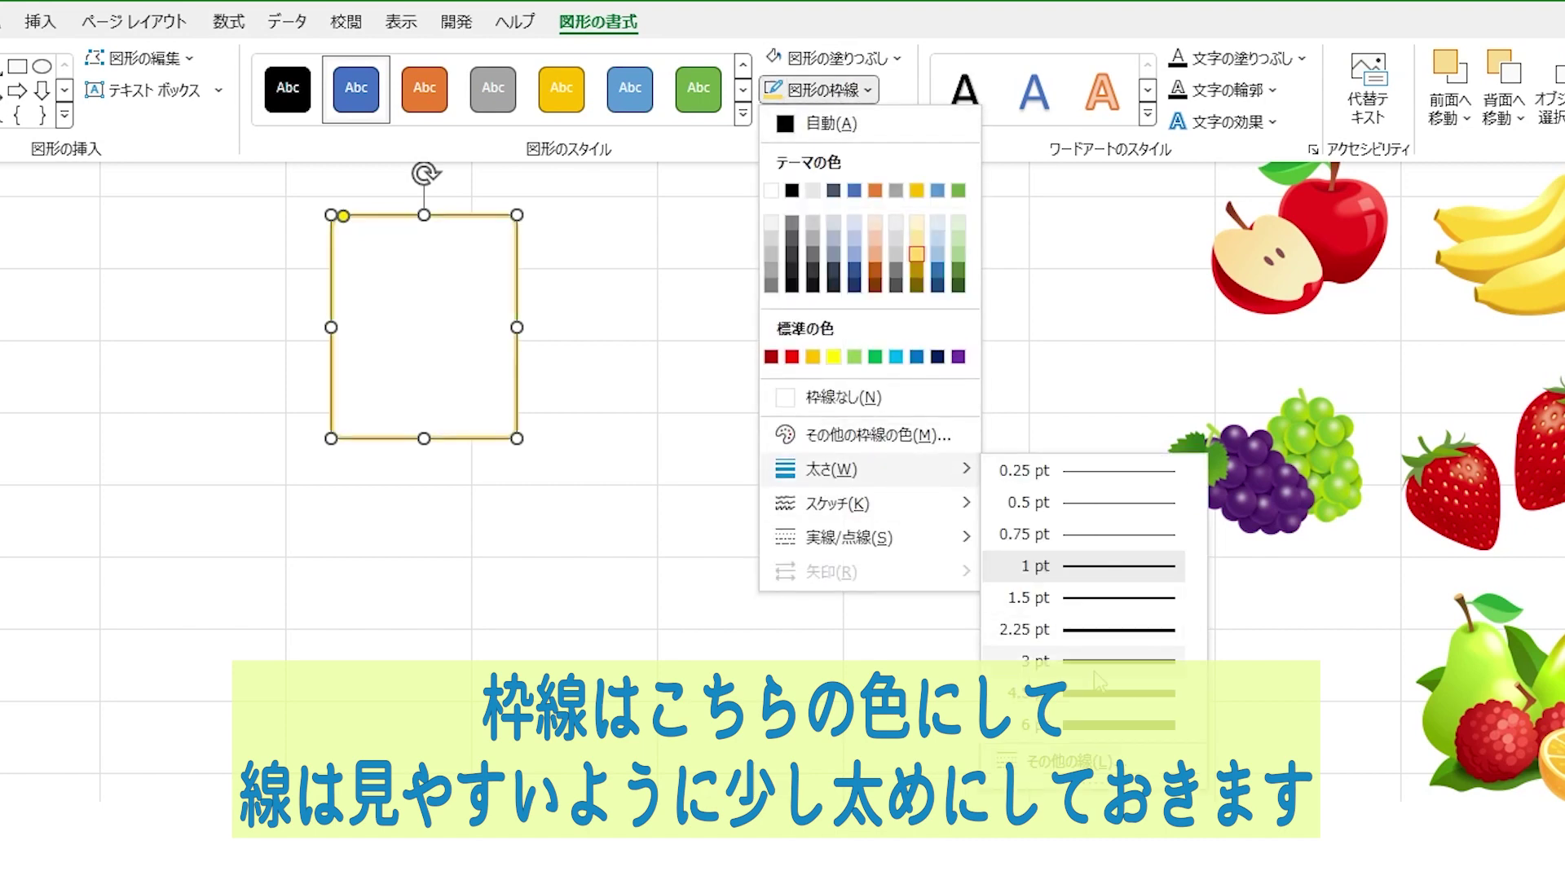
{"action": "left_click", "coordinate": [1027, 629]}
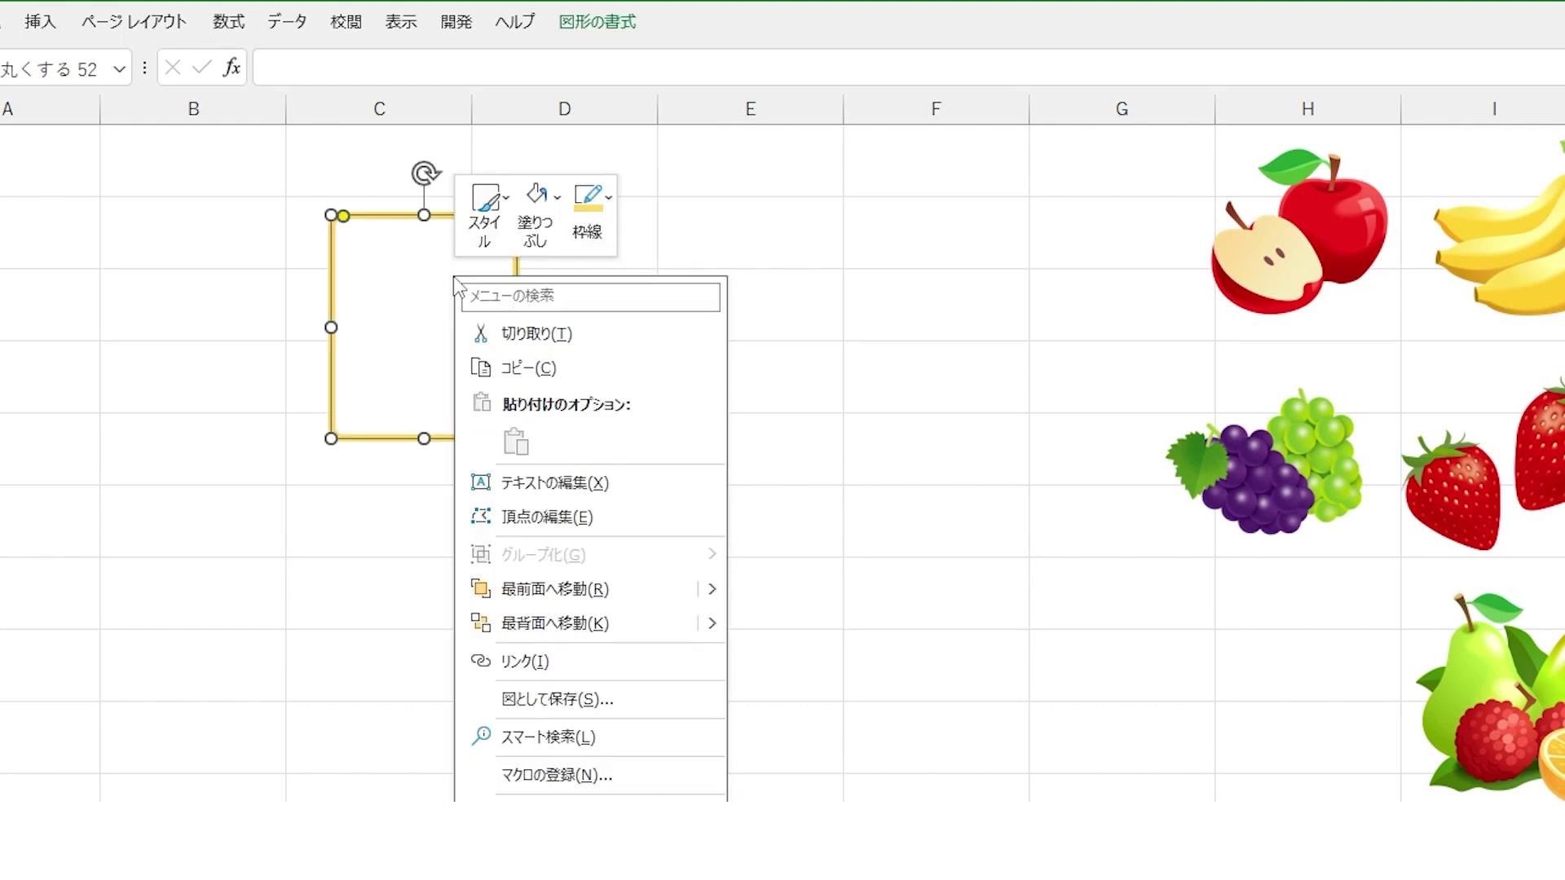
Enter the label りんご as text inside the rounded rectangle
{"action": "right_click", "coordinate": [450, 270]}
{"action": "left_click", "coordinate": [578, 485]}
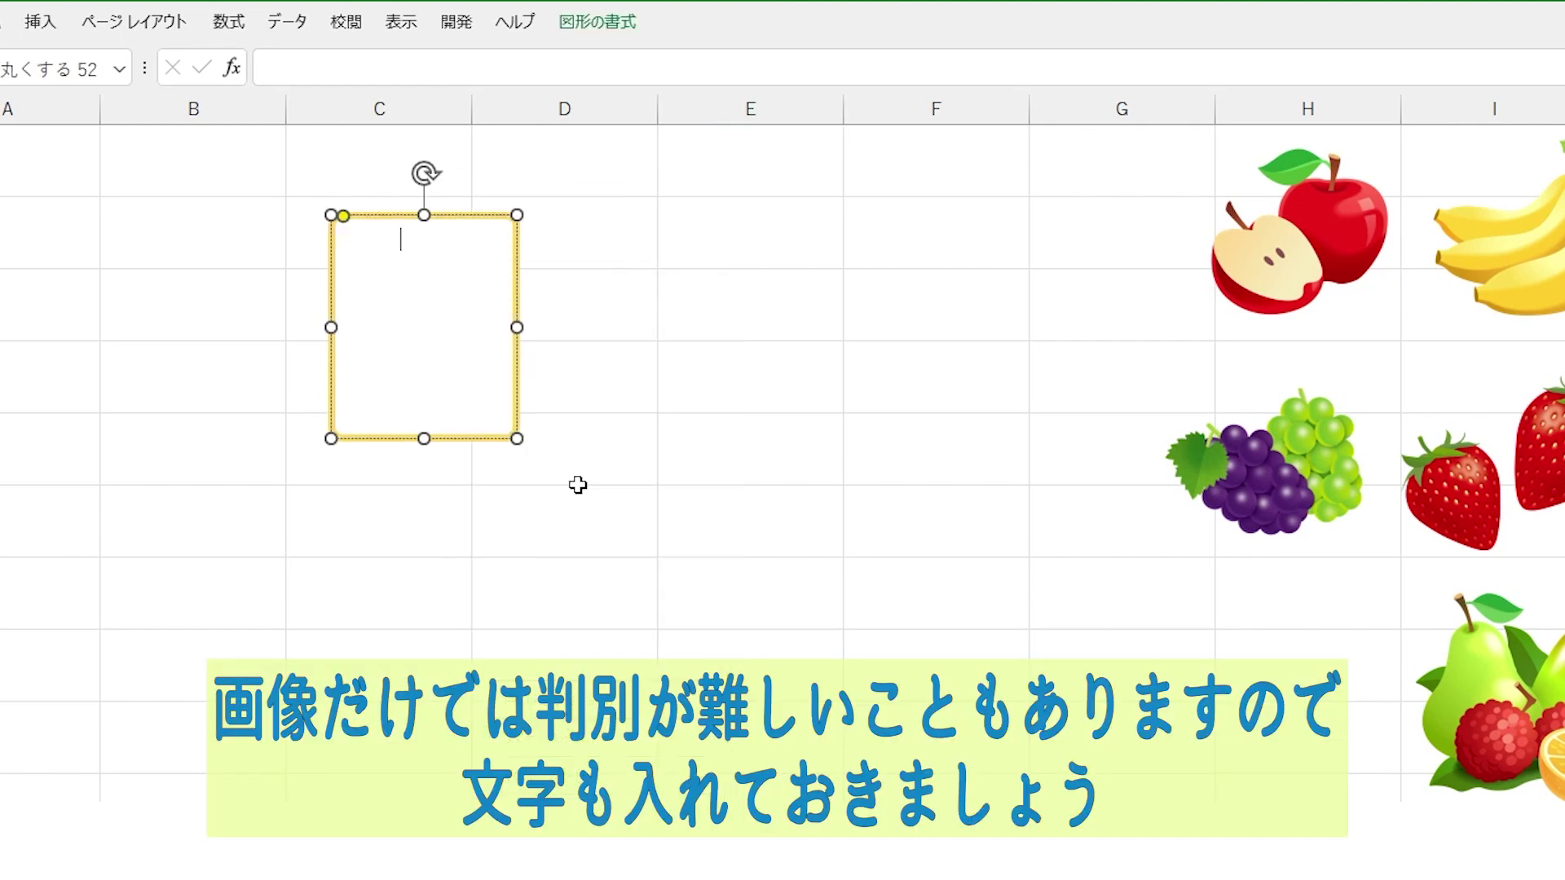
{"action": "type", "text": "リンゴ"}
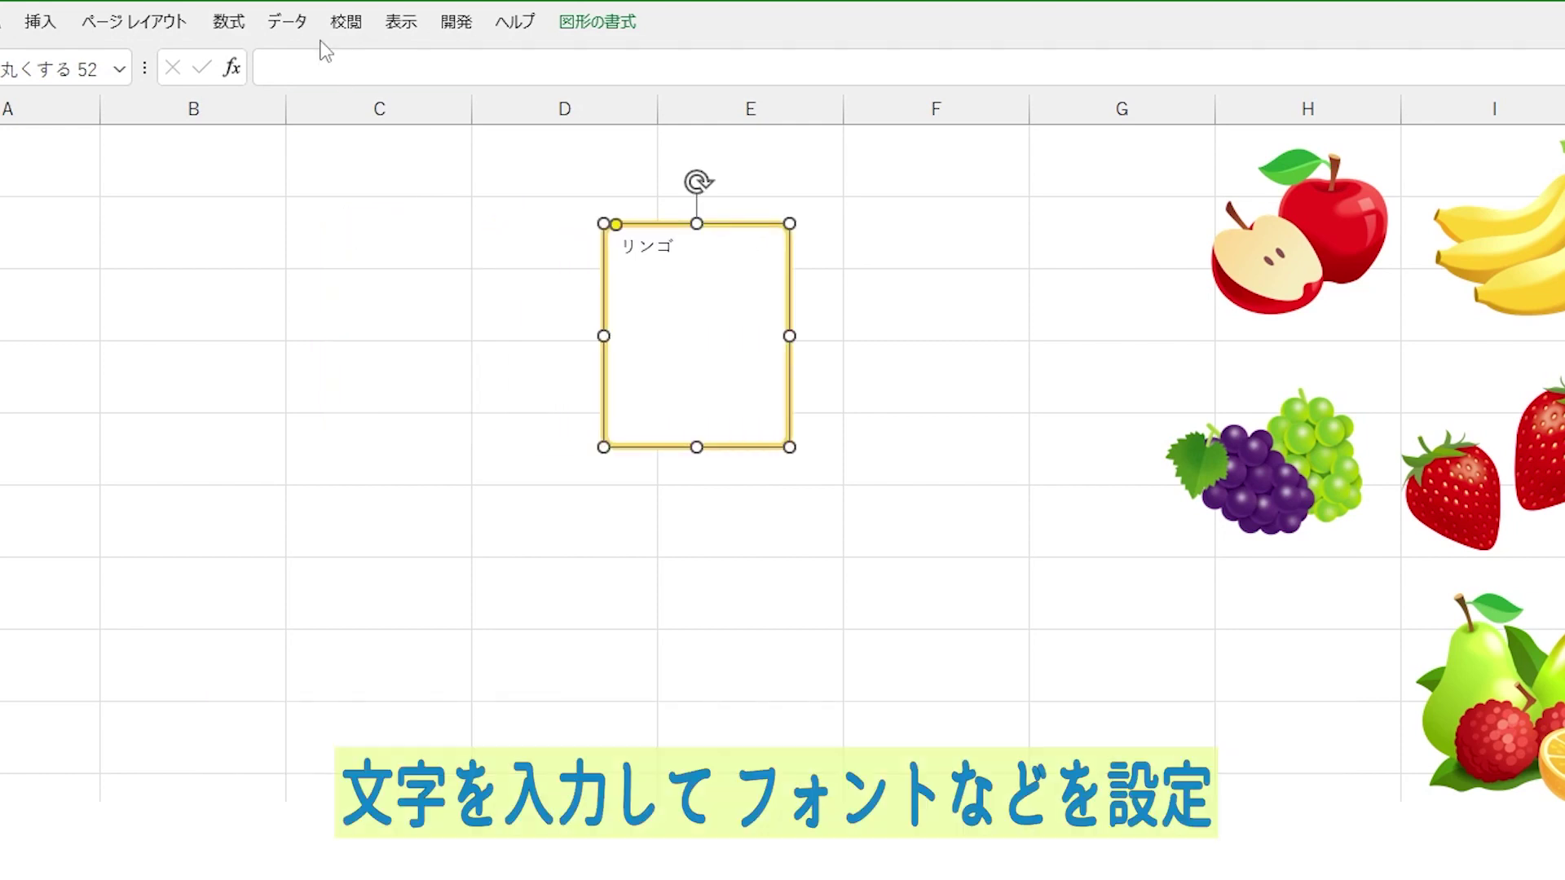
Format the label in 源柔ゴシックP Heavy, size 18, centred horizontally
{"action": "left_click", "coordinate": [355, 67]}
{"action": "left_click", "coordinate": [377, 313]}
{"action": "left_click", "coordinate": [432, 67]}
{"action": "left_click", "coordinate": [432, 67]}
{"action": "left_click", "coordinate": [432, 67]}
{"action": "left_click", "coordinate": [432, 67]}
{"action": "left_click", "coordinate": [463, 66]}
{"action": "left_click", "coordinate": [463, 65]}
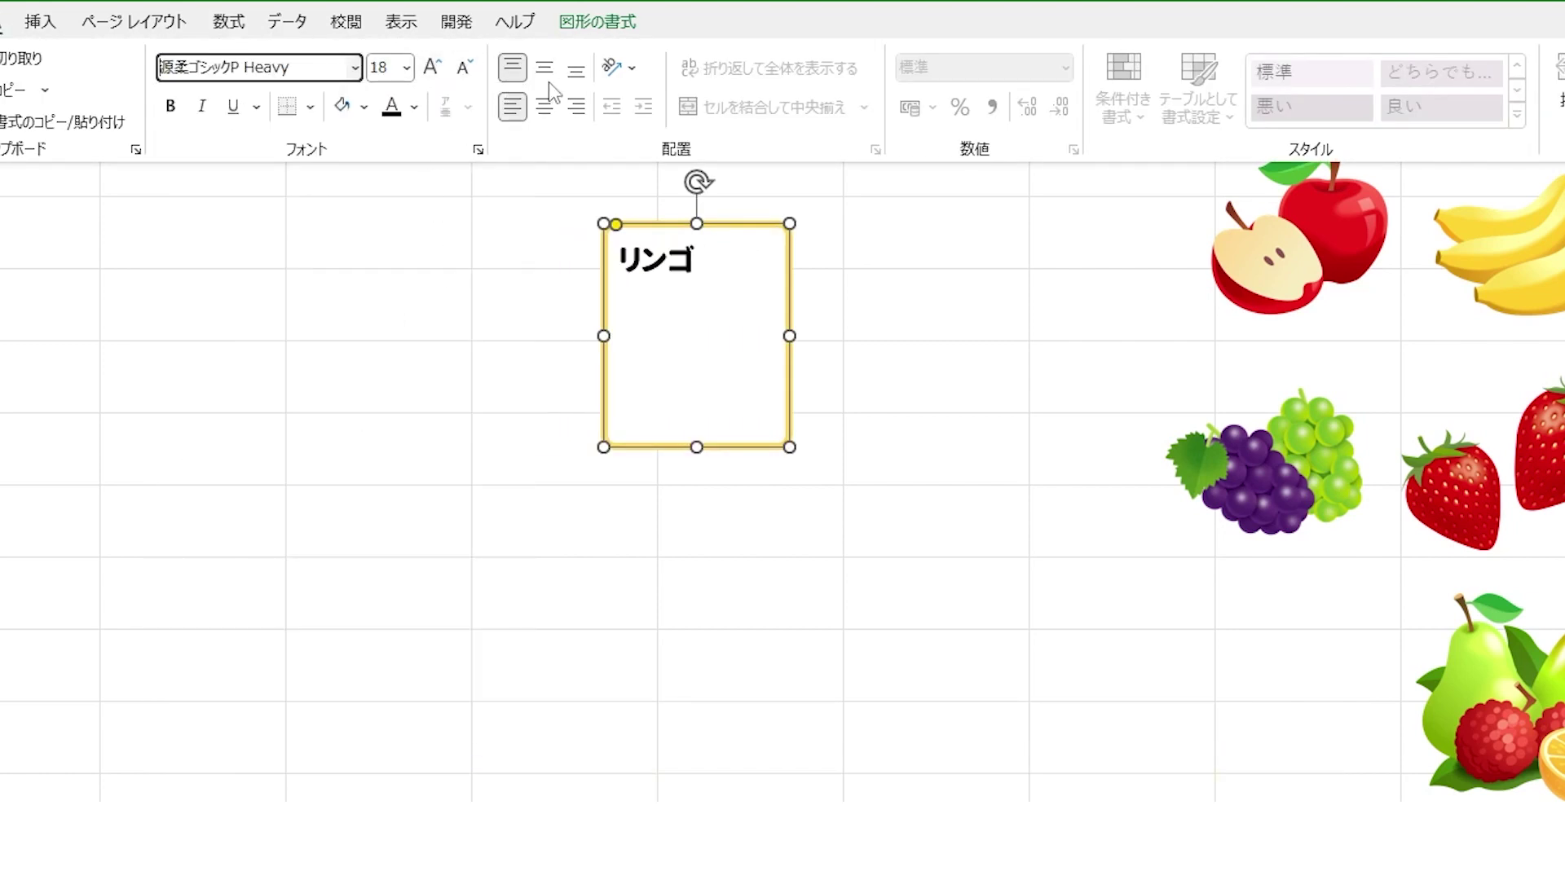
{"action": "left_click", "coordinate": [544, 106]}
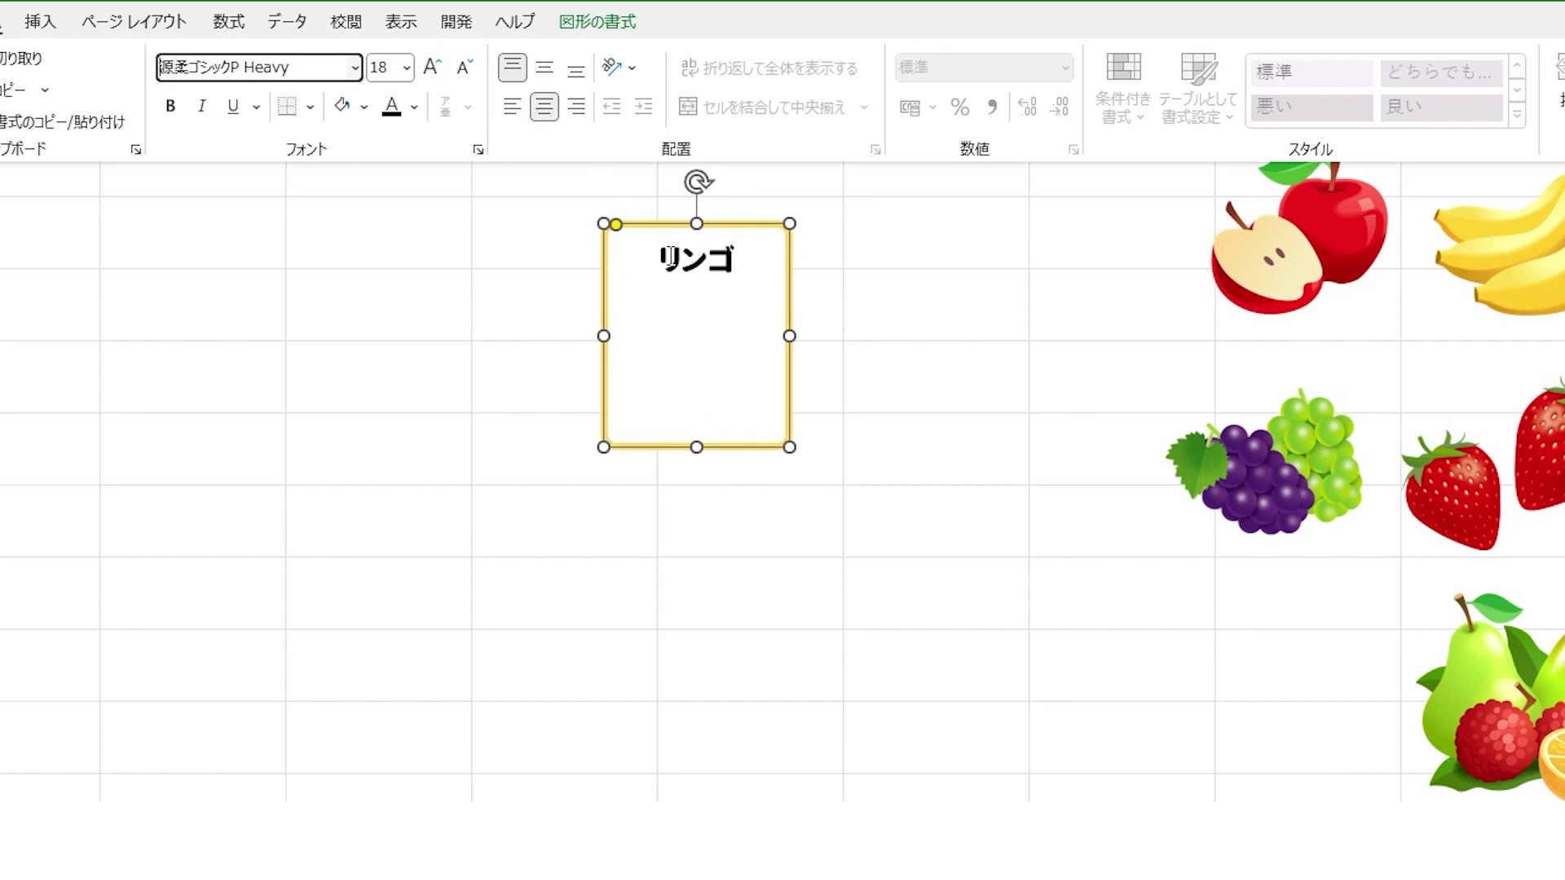
{"action": "left_click", "coordinate": [800, 239]}
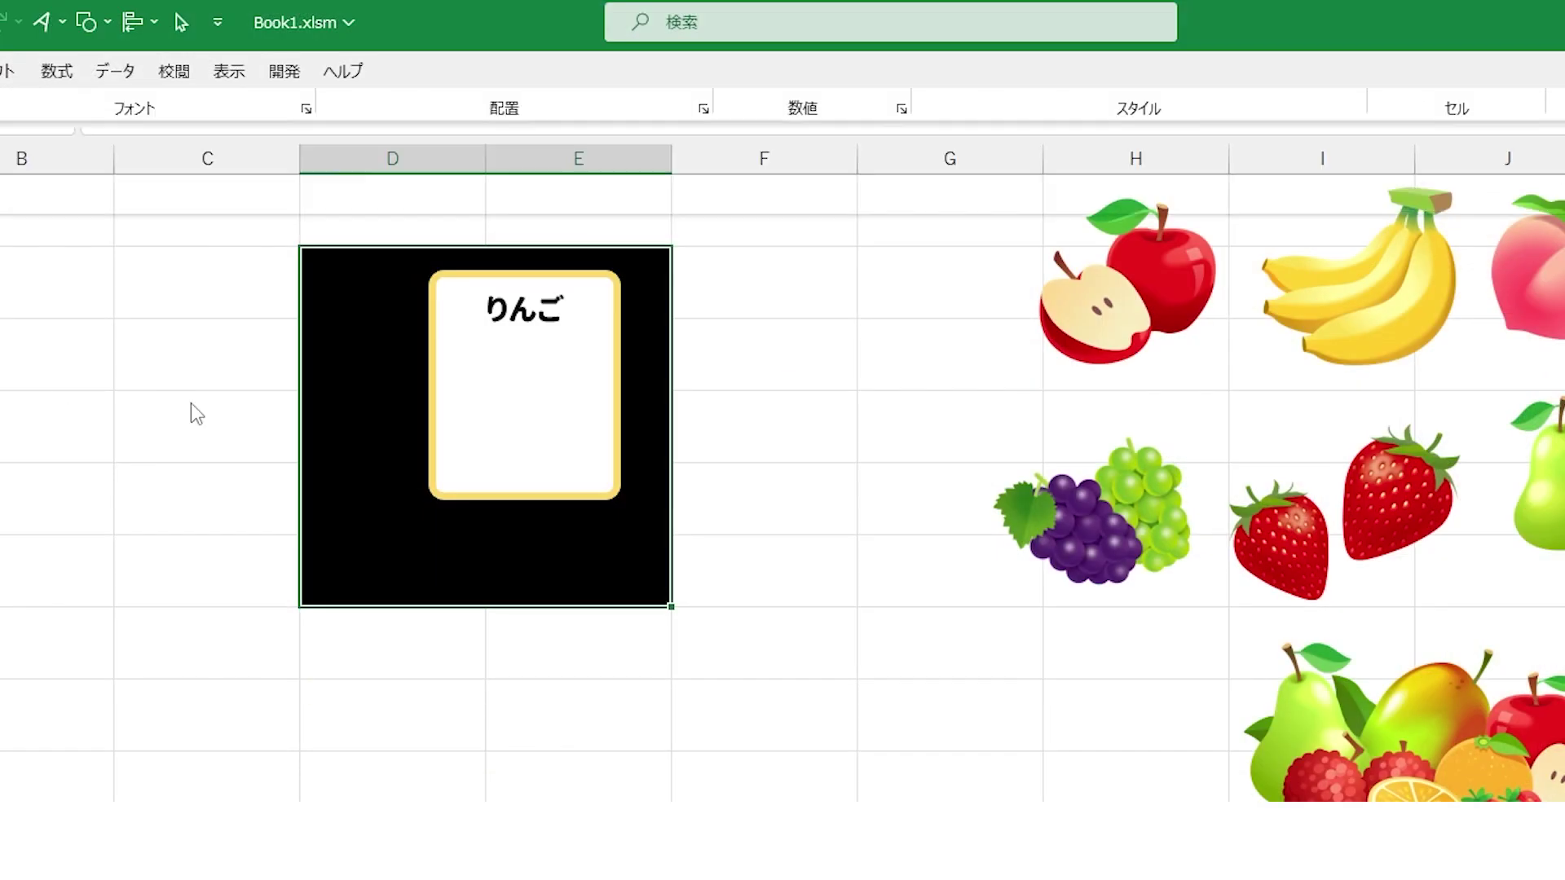
Place the apple below りんご in the card, shrink it, and centre it horizontally
{"action": "left_click_drag", "start_coordinate": [1160, 281], "coordinate": [546, 447]}
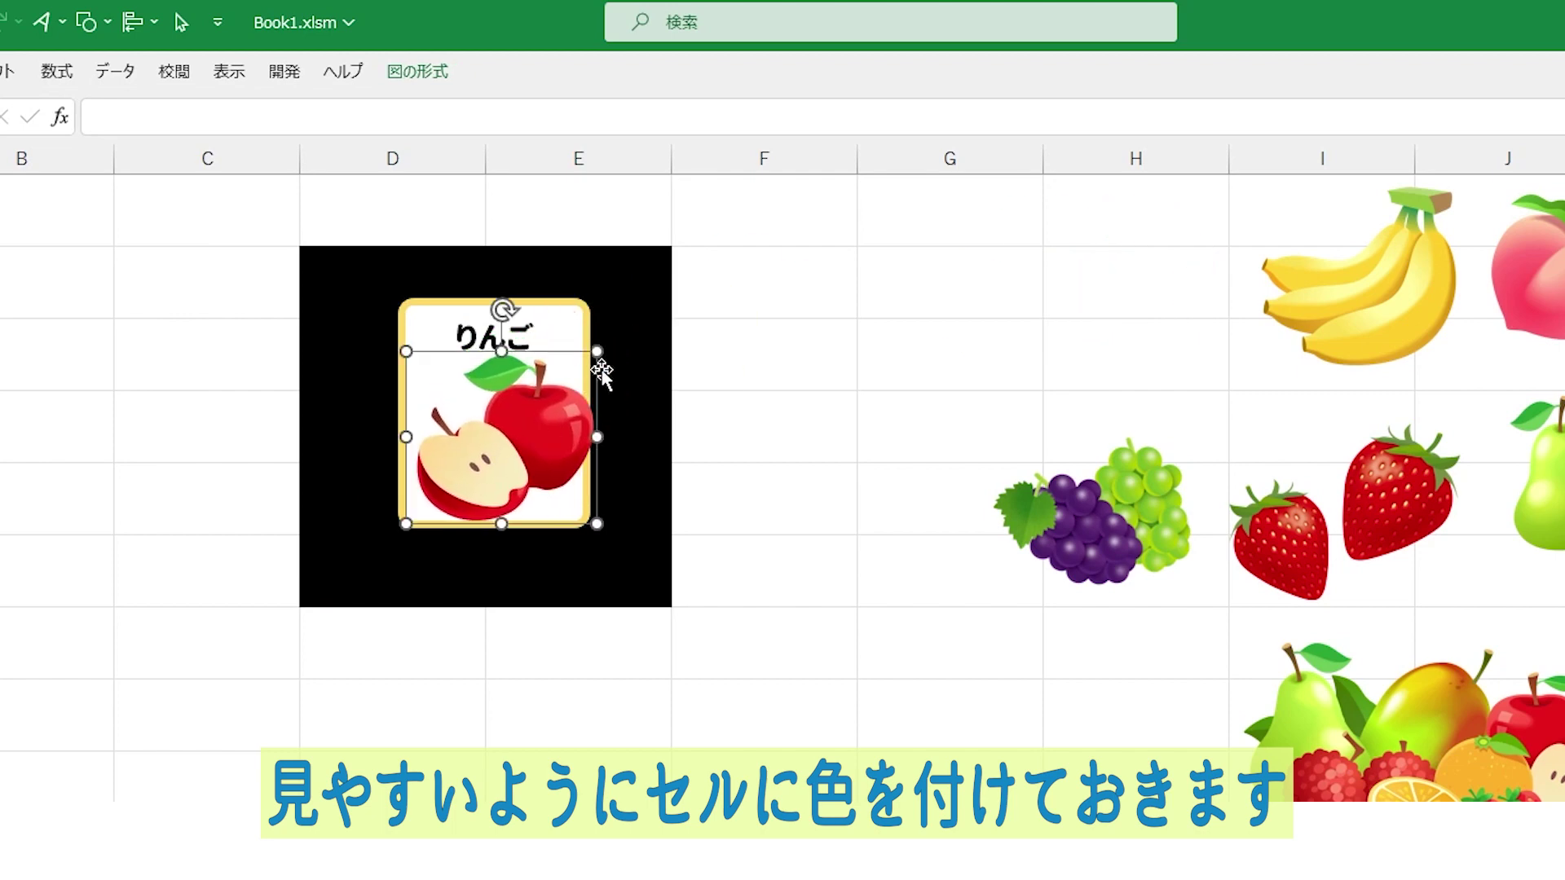
{"action": "left_click_drag", "start_coordinate": [570, 371], "coordinate": [579, 363]}
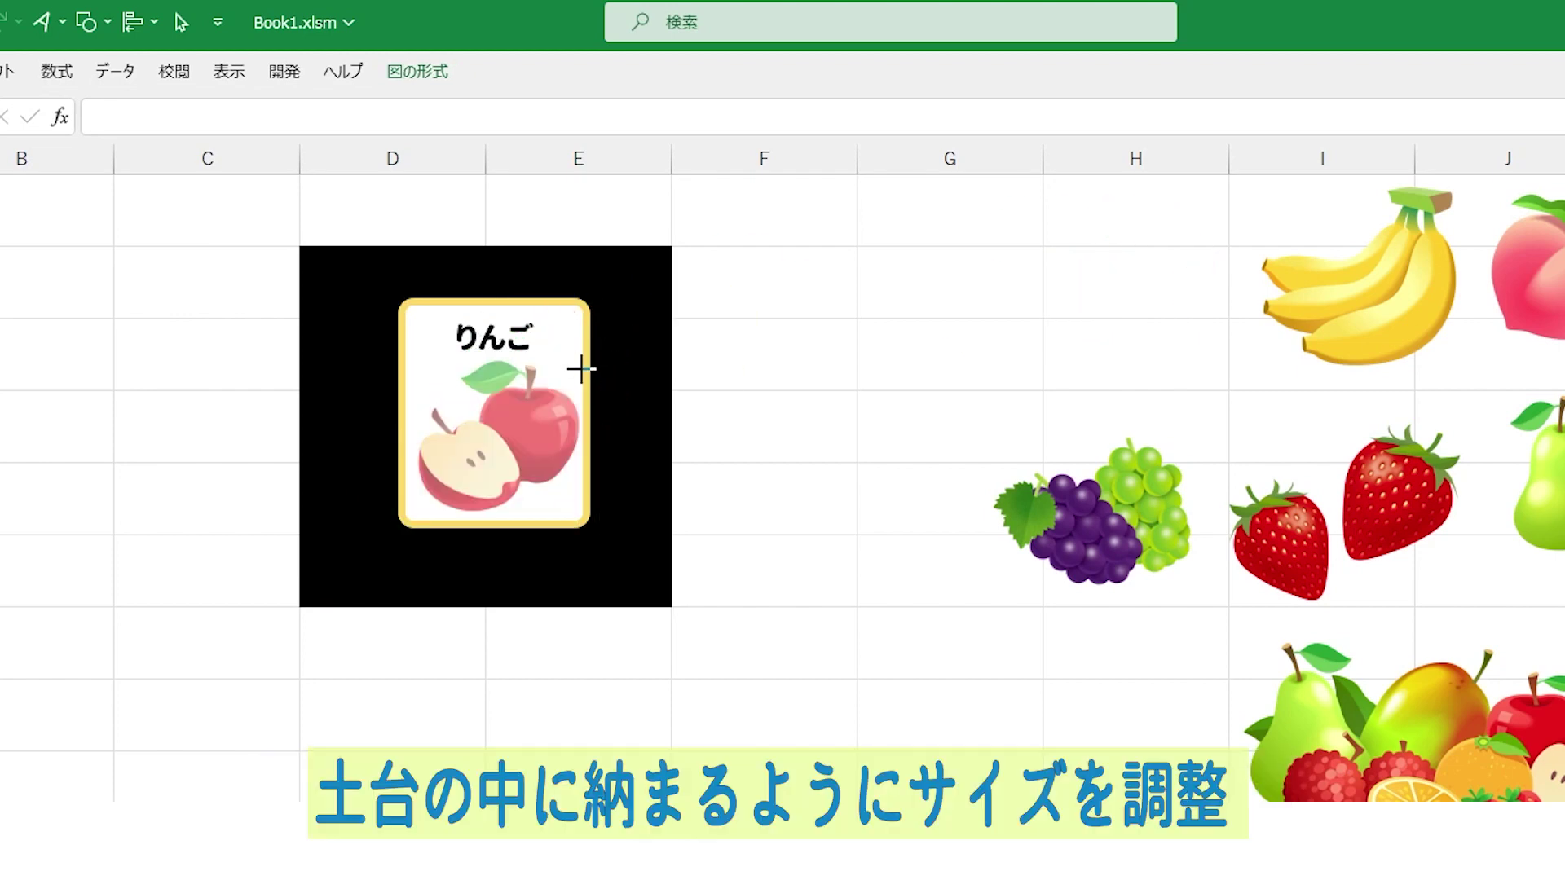
{"action": "left_click", "coordinate": [492, 300], "text": "shift"}
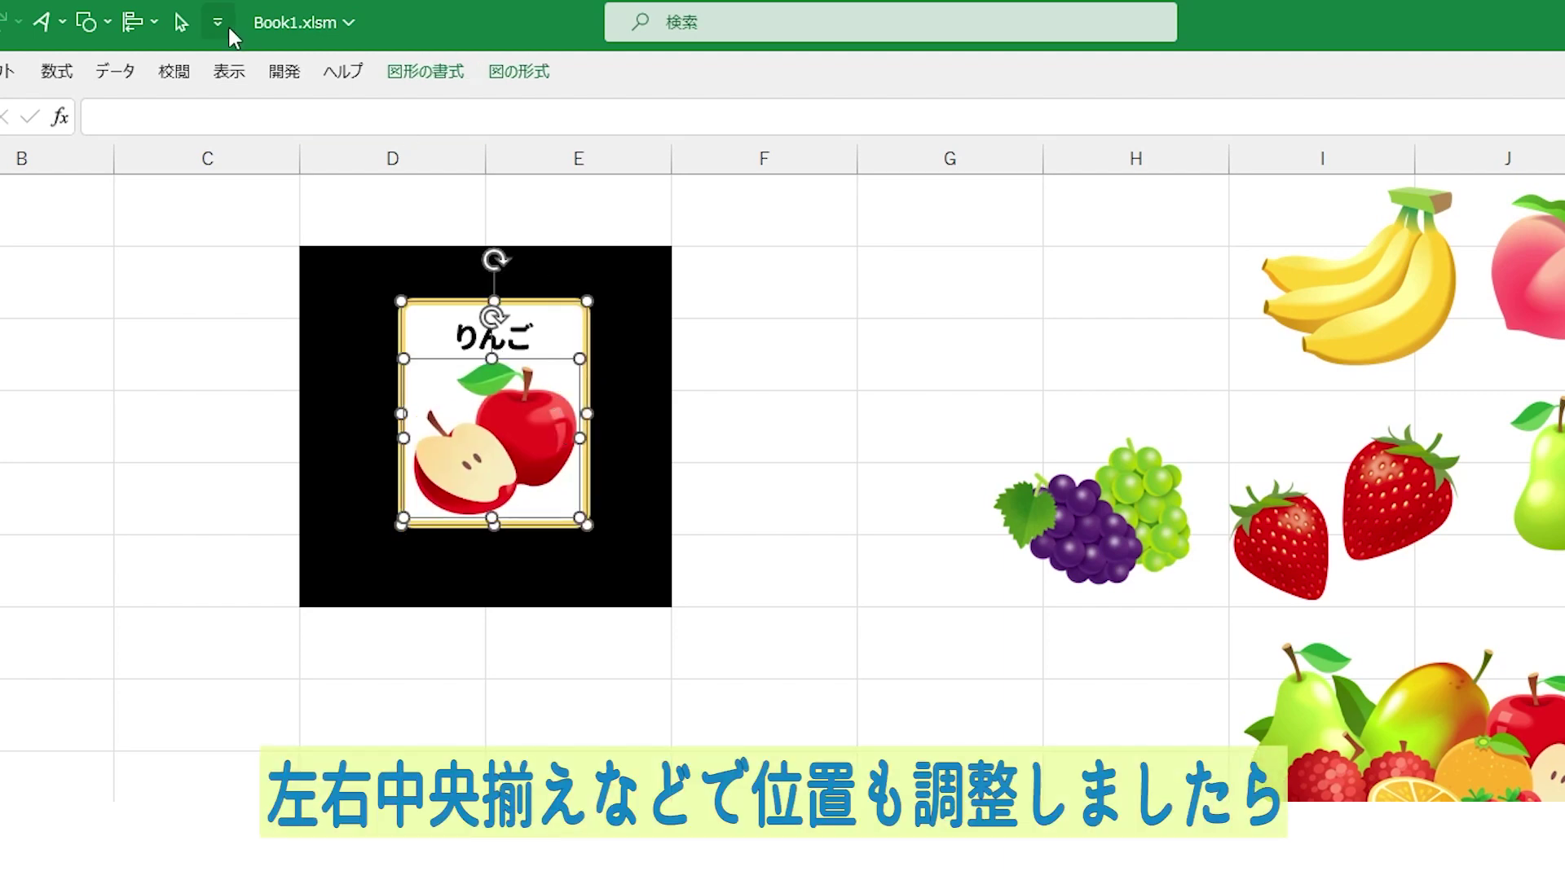
{"action": "left_click", "coordinate": [152, 22]}
{"action": "left_click", "coordinate": [187, 92]}
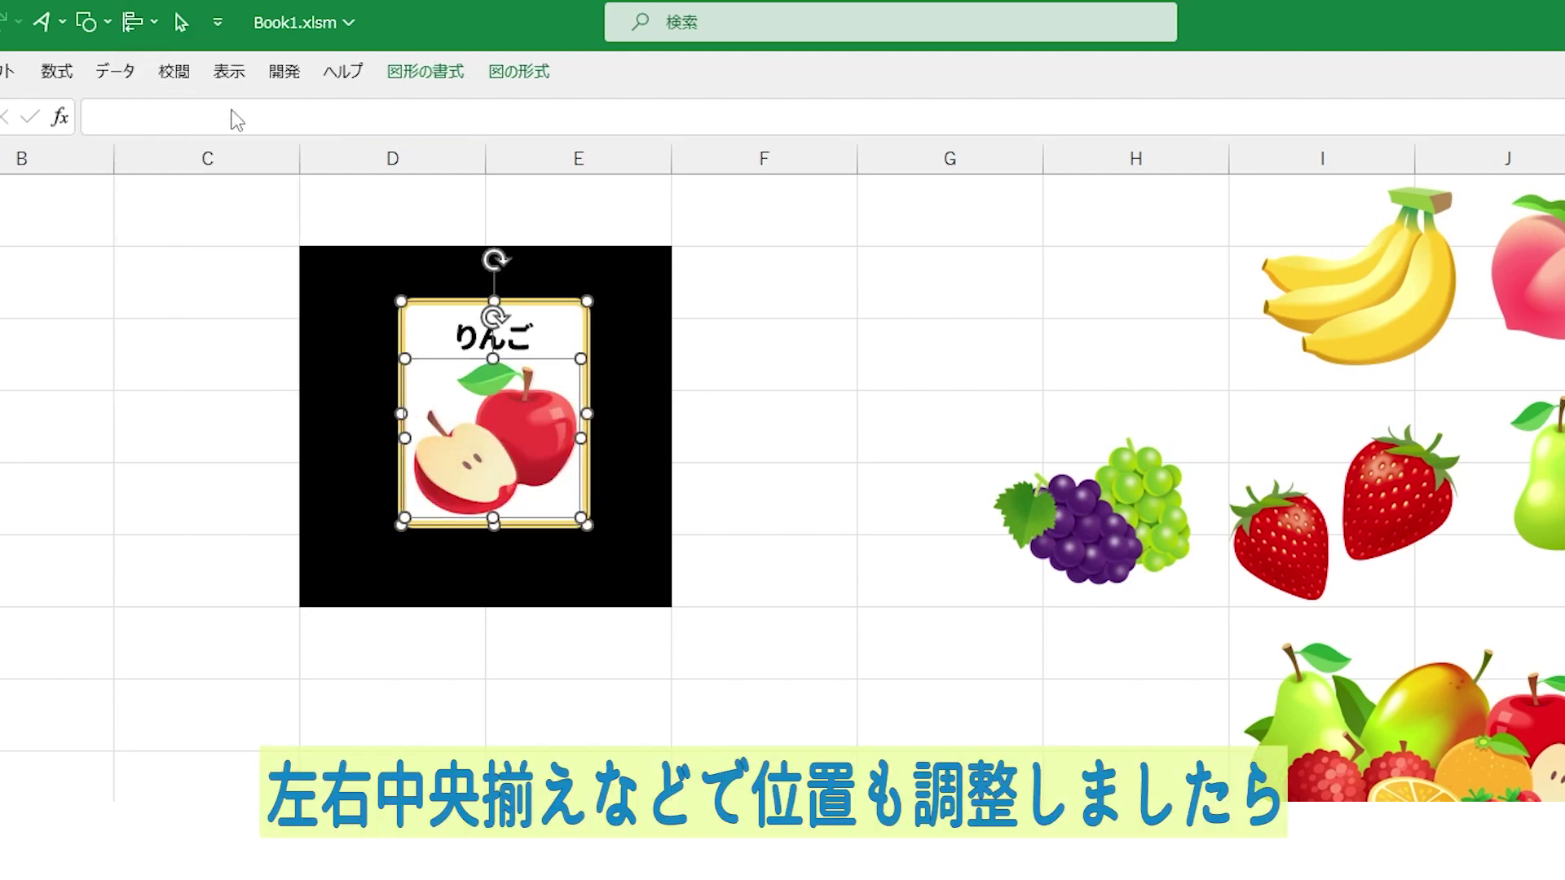
Paste the card and apple as one picture into the fruit grid, then delete the template's apple
{"action": "right_click", "coordinate": [548, 330]}
{"action": "left_click", "coordinate": [611, 411]}
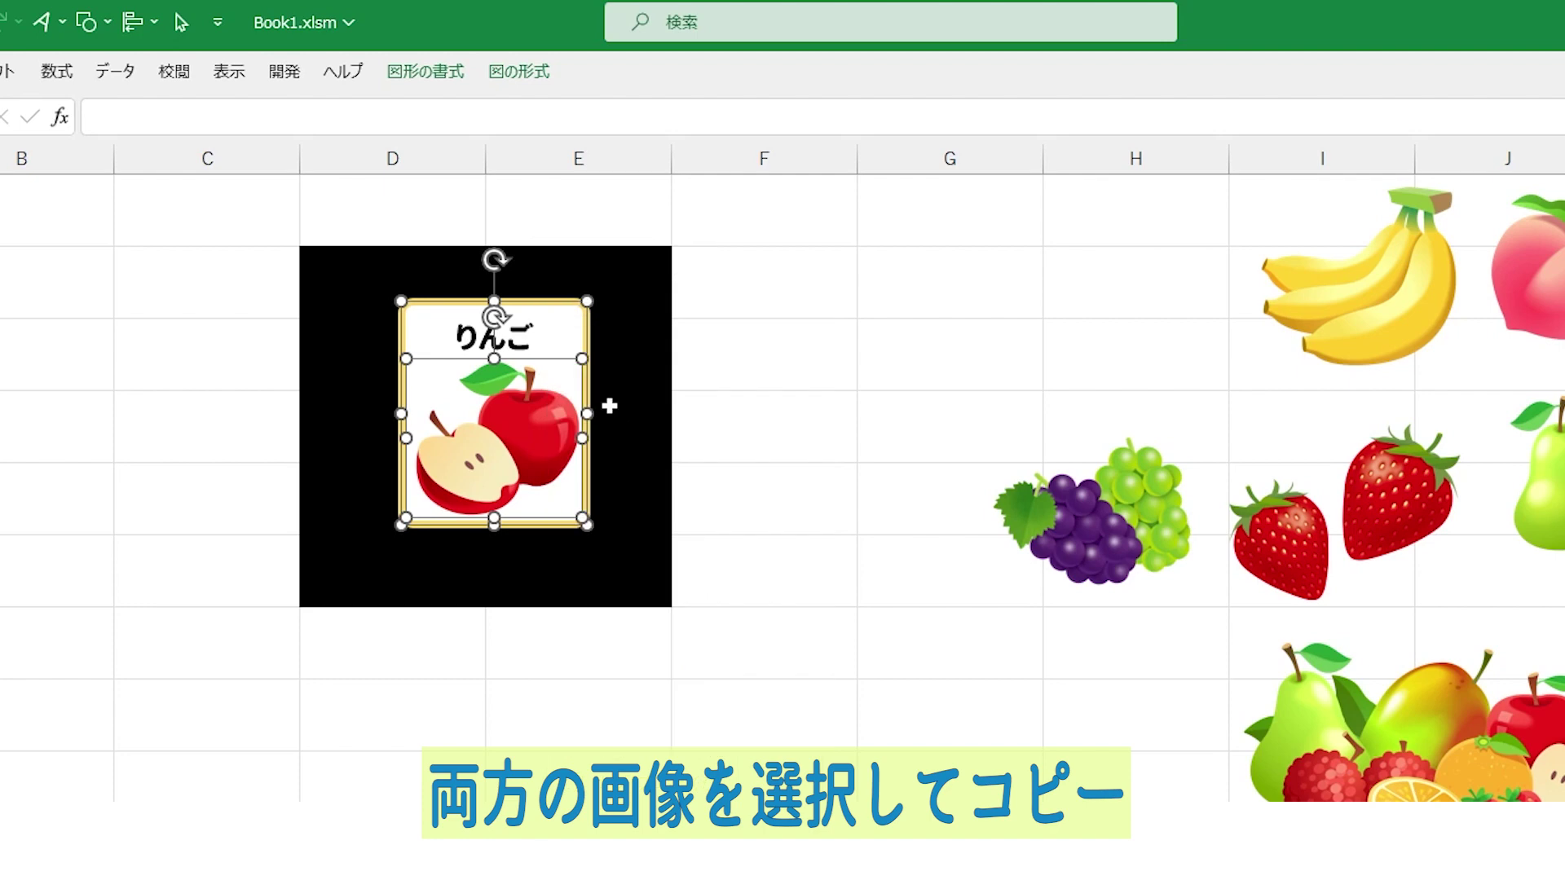
{"action": "right_click", "coordinate": [649, 361]}
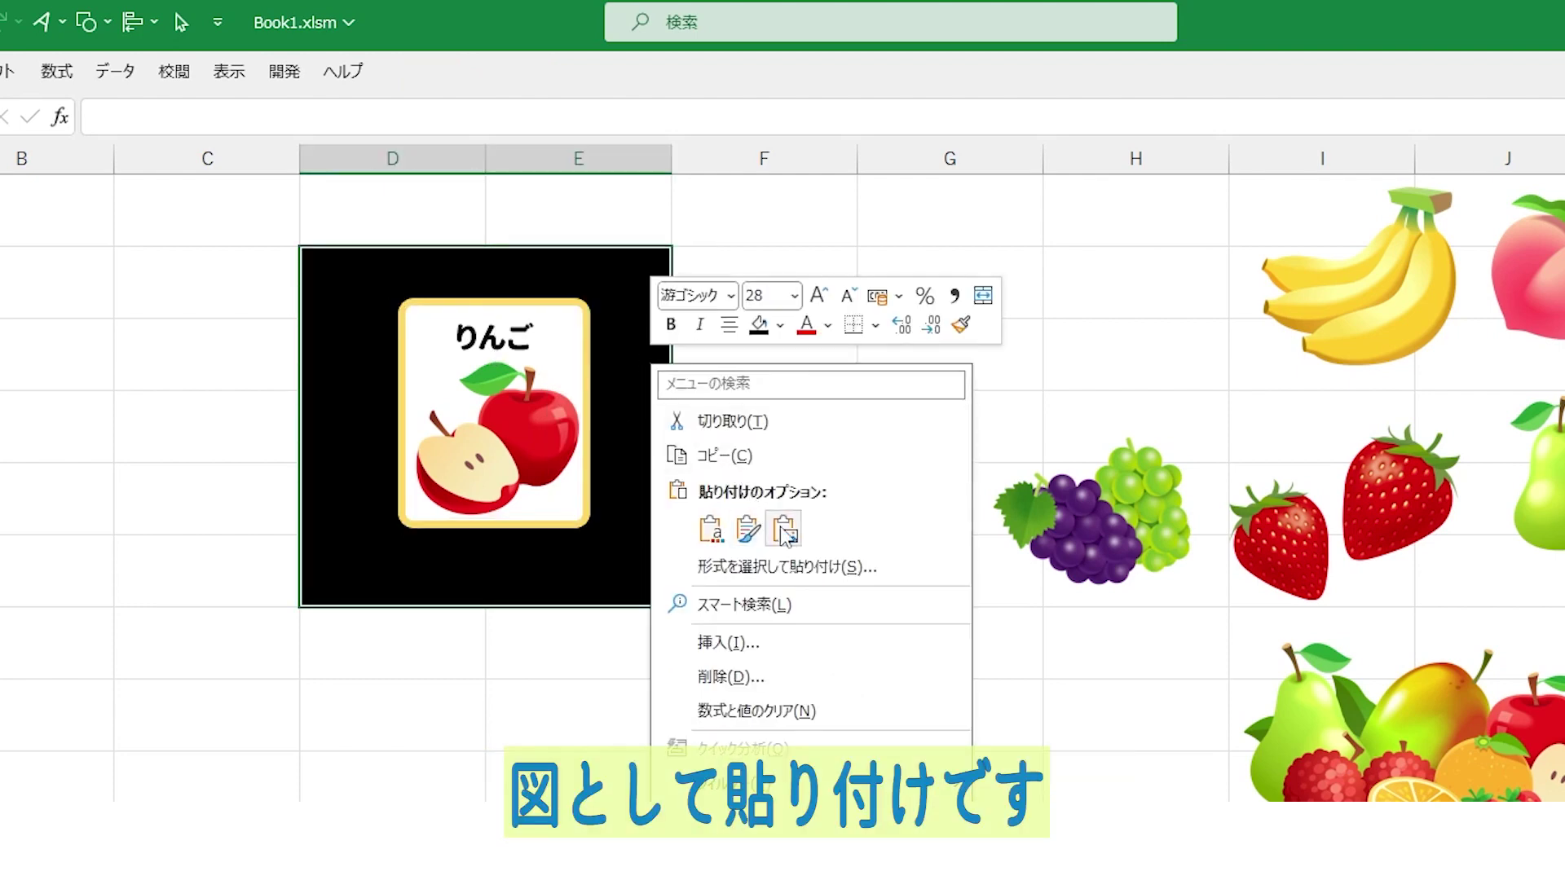
{"action": "left_click", "coordinate": [786, 530]}
{"action": "mouse_move", "coordinate": [420, 360]}
{"action": "left_mouse_down"}
{"action": "mouse_move", "coordinate": [31, 359]}
{"action": "mouse_move", "coordinate": [1112, 305]}
{"action": "left_mouse_up"}
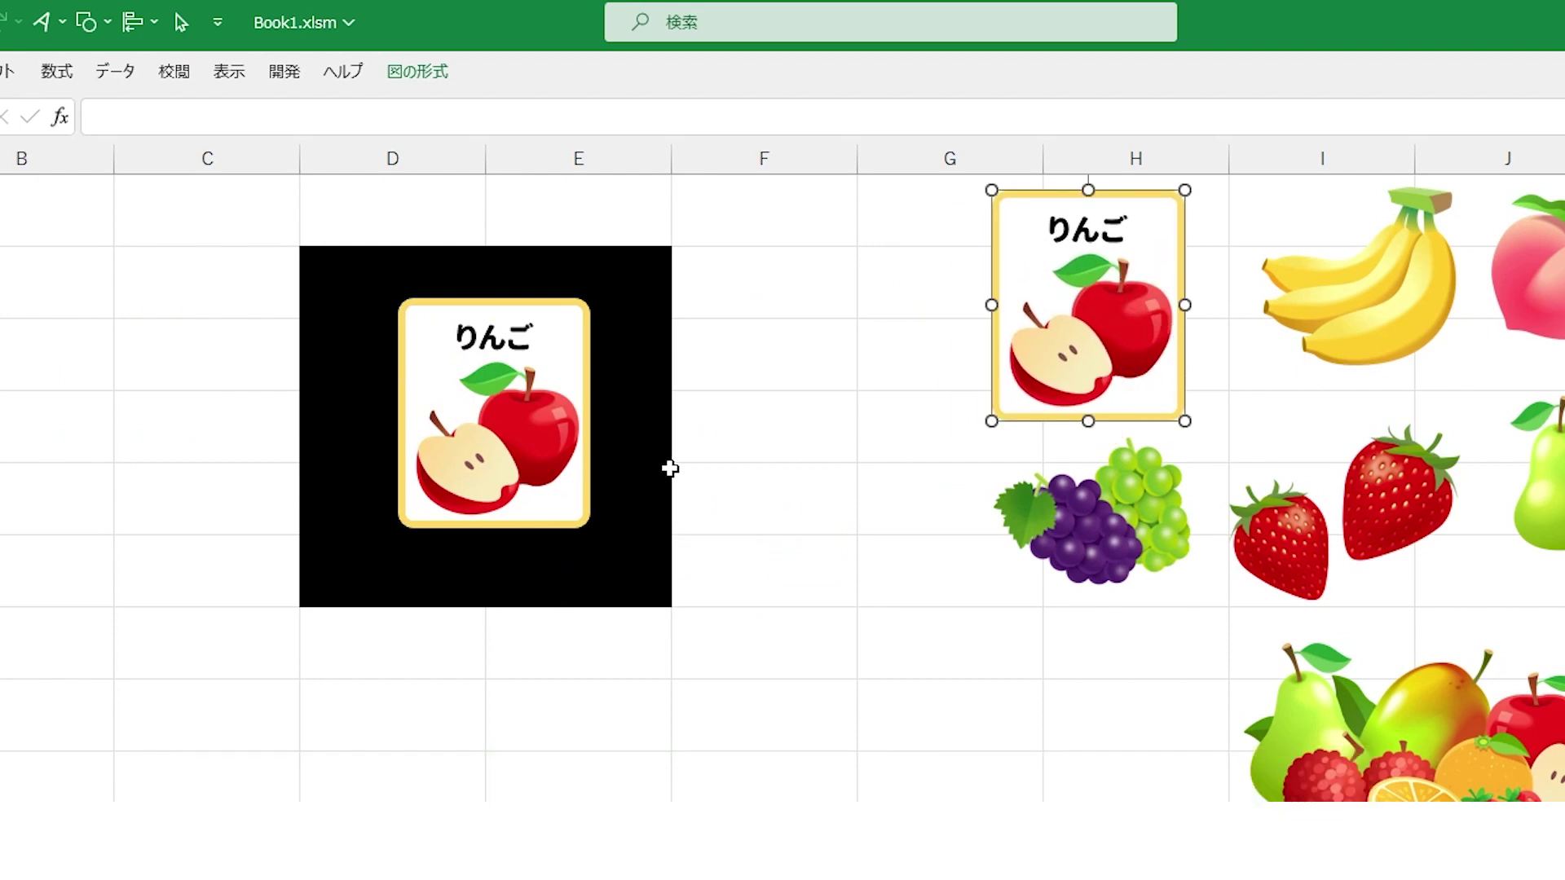
{"action": "left_click", "coordinate": [493, 427]}
{"action": "key", "text": "Delete"}
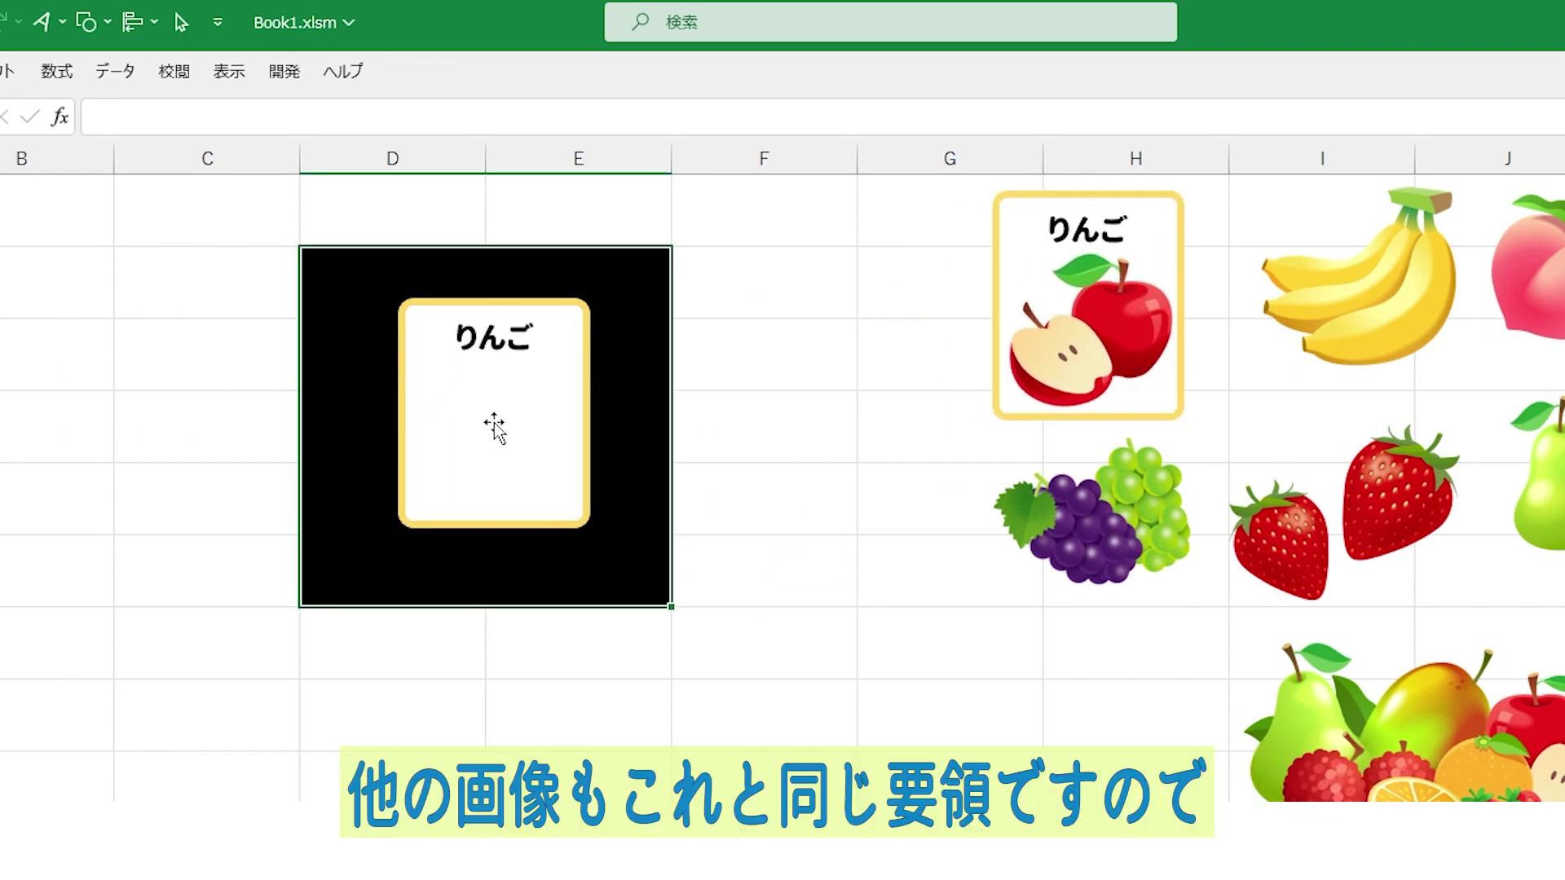
Relabel the template card バナナ and fit the banana picture centred on it
{"action": "left_click", "coordinate": [512, 356]}
{"action": "double_click", "coordinate": [487, 326]}
{"action": "type", "text": "バナナ"}
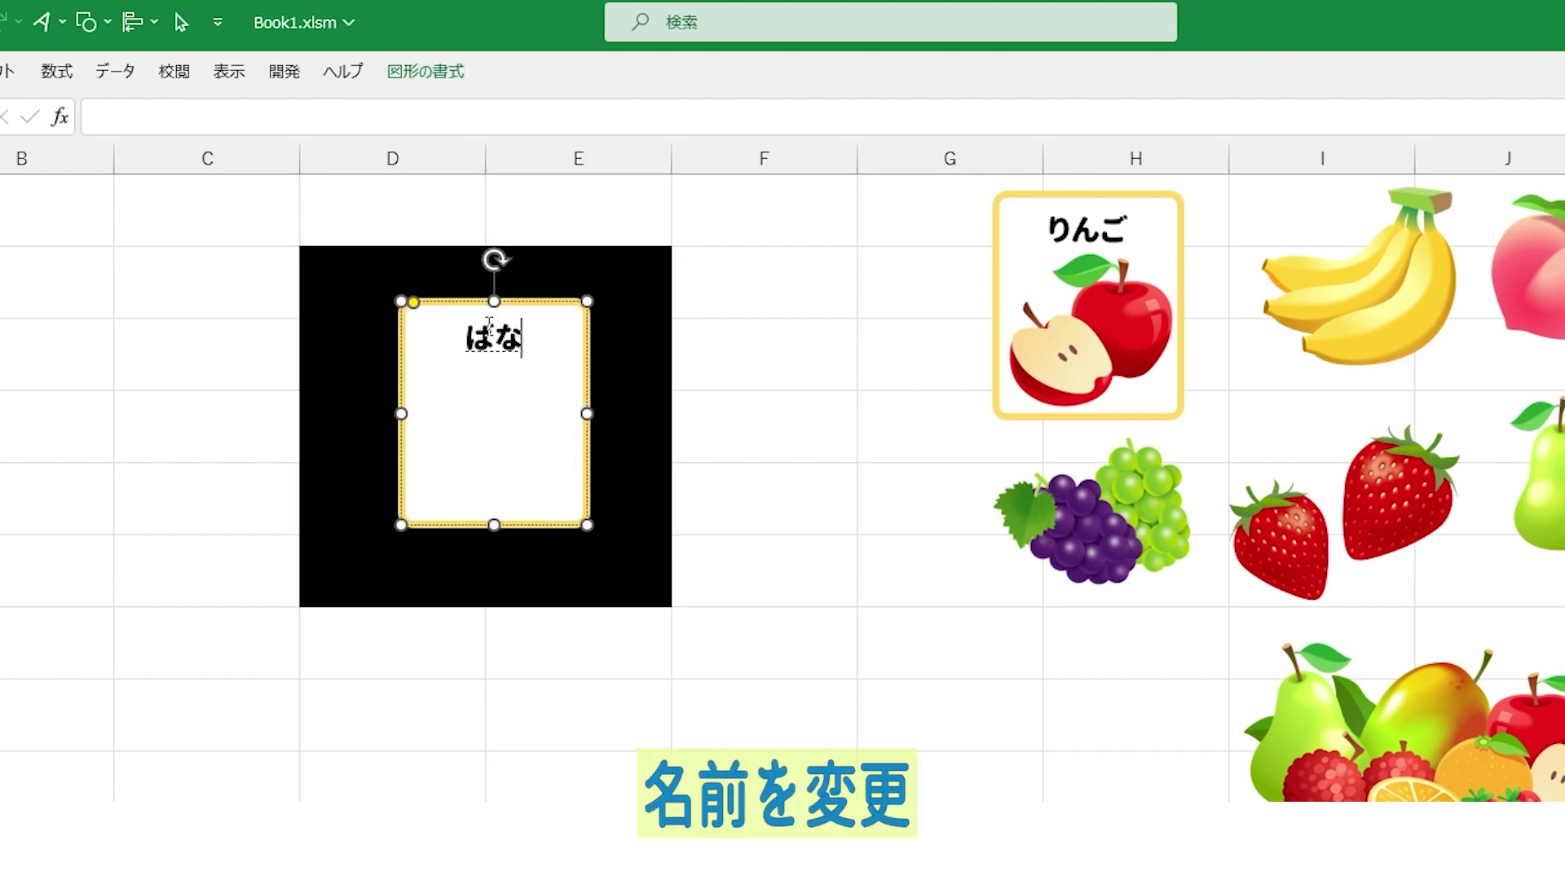
{"action": "left_click_drag", "start_coordinate": [1359, 277], "coordinate": [522, 432]}
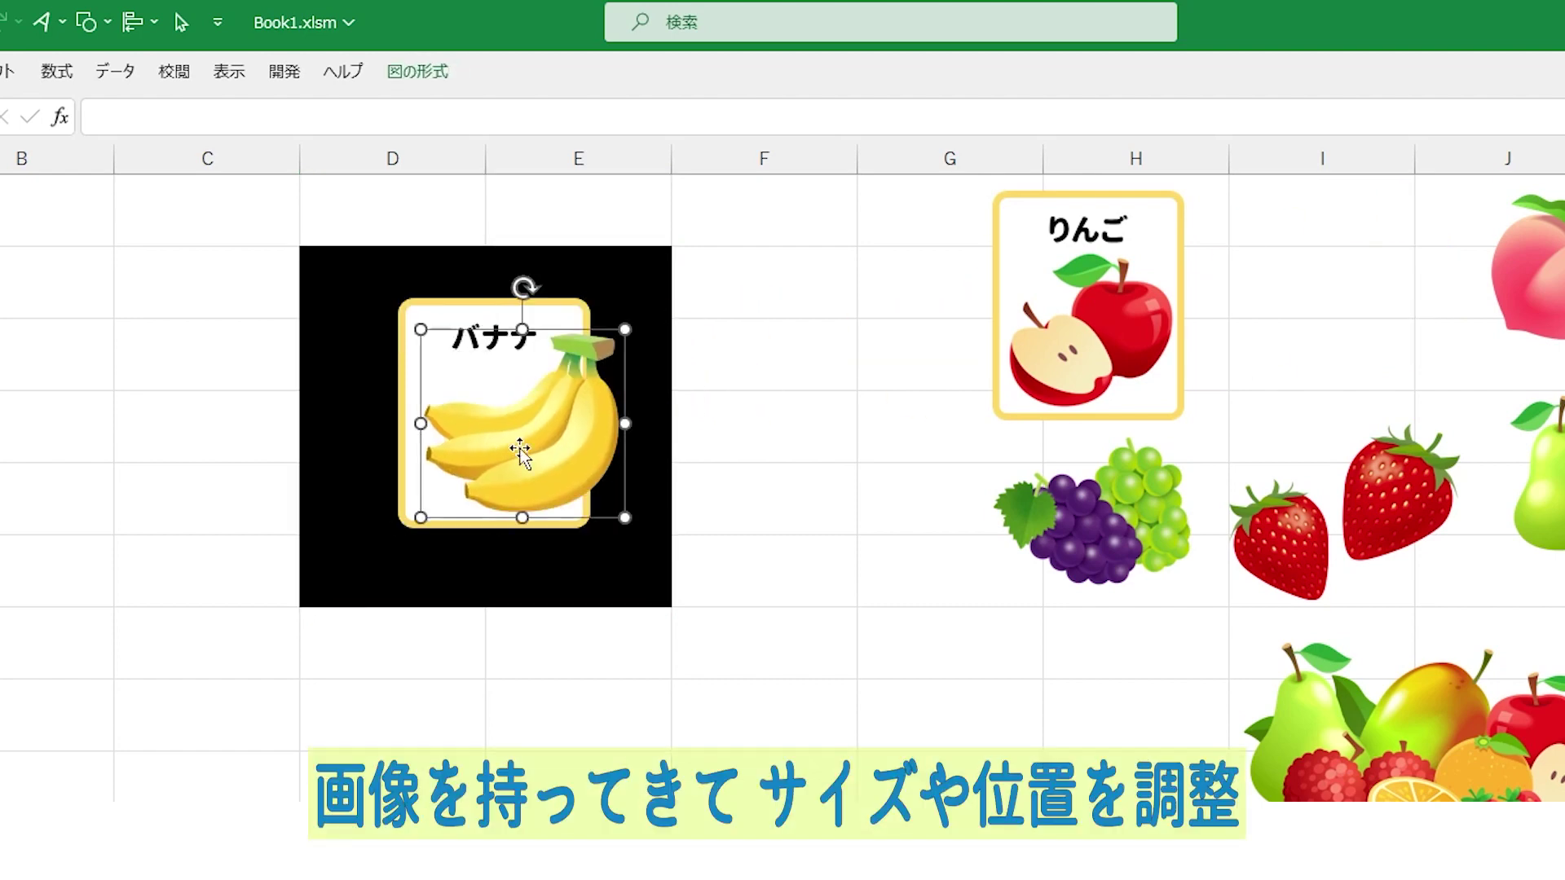
{"action": "left_click_drag", "start_coordinate": [617, 327], "coordinate": [557, 381]}
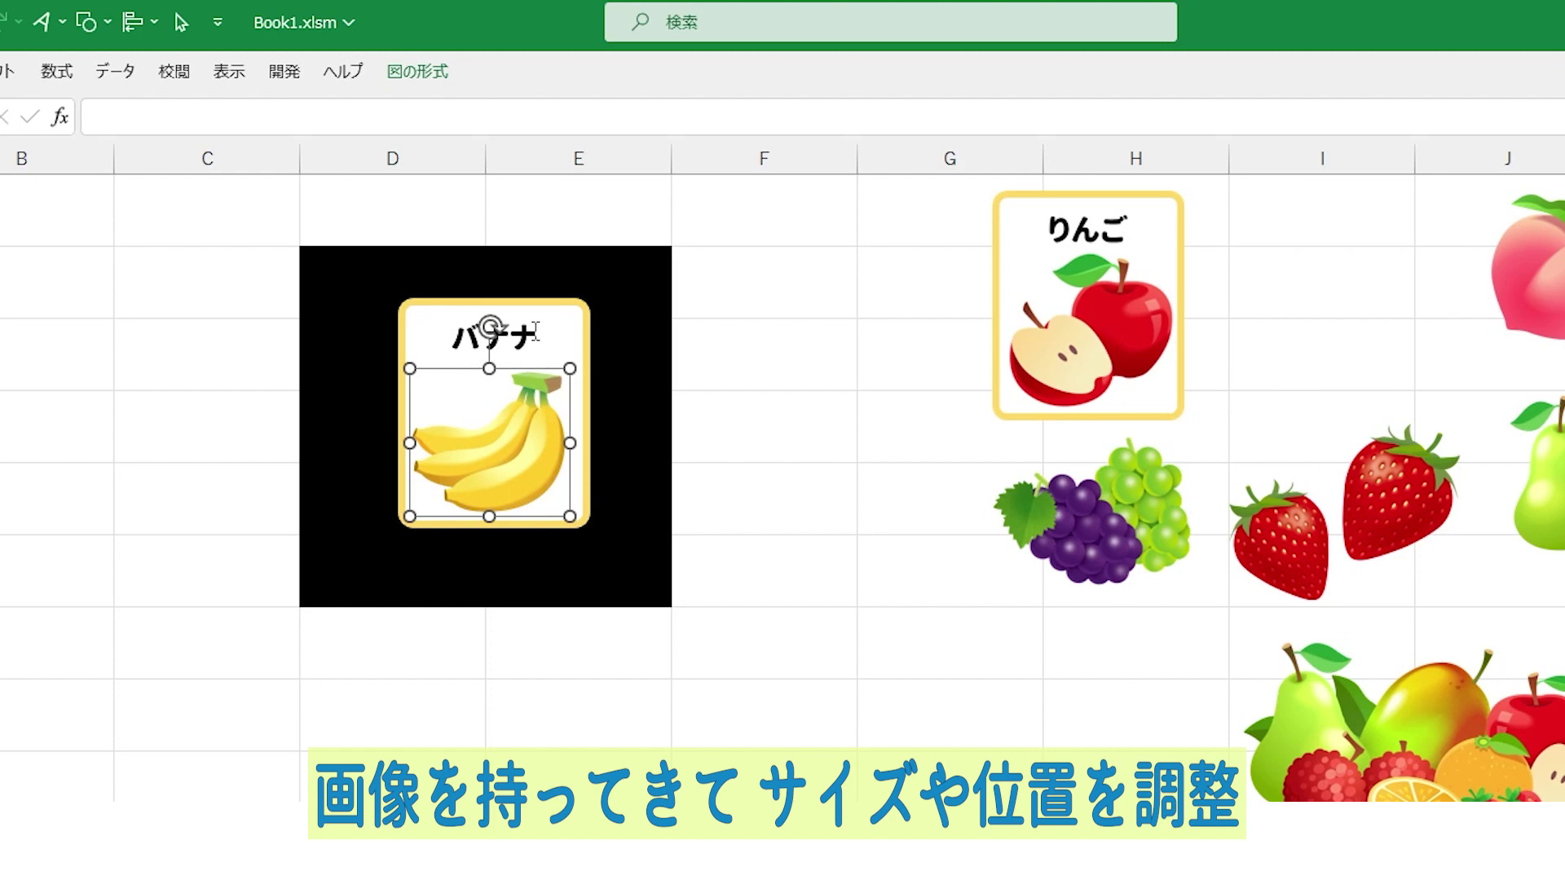
{"action": "left_click", "coordinate": [505, 322], "text": "shift"}
{"action": "left_click", "coordinate": [143, 22]}
{"action": "left_click", "coordinate": [200, 95]}
Copy the banana card, paste it as one picture, and place it in column I
{"action": "right_click", "coordinate": [540, 460]}
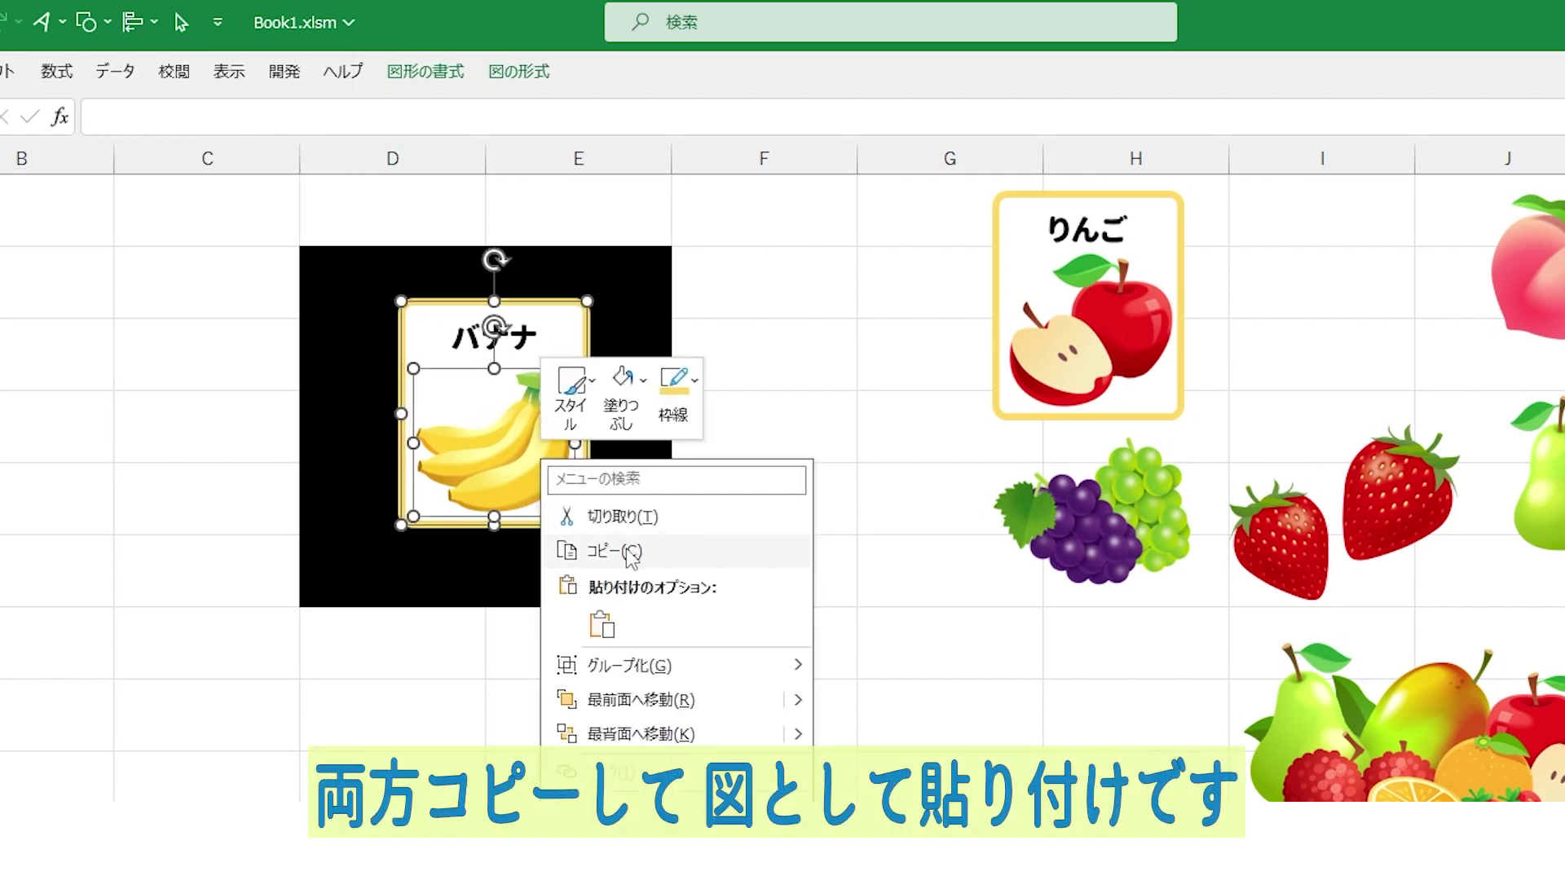
{"action": "left_click", "coordinate": [593, 546]}
{"action": "right_click", "coordinate": [796, 348]}
{"action": "left_click", "coordinate": [920, 521]}
{"action": "left_click_drag", "start_coordinate": [849, 480], "coordinate": [1432, 352]}
Swap the banana for the peach on the template card, labelled 桃 and centred
{"action": "left_click", "coordinate": [534, 444]}
{"action": "key", "text": "Delete"}
{"action": "double_click", "coordinate": [494, 336]}
{"action": "type", "text": "桃"}
{"action": "left_click_drag", "start_coordinate": [1528, 269], "coordinate": [534, 466]}
{"action": "left_click", "coordinate": [552, 462]}
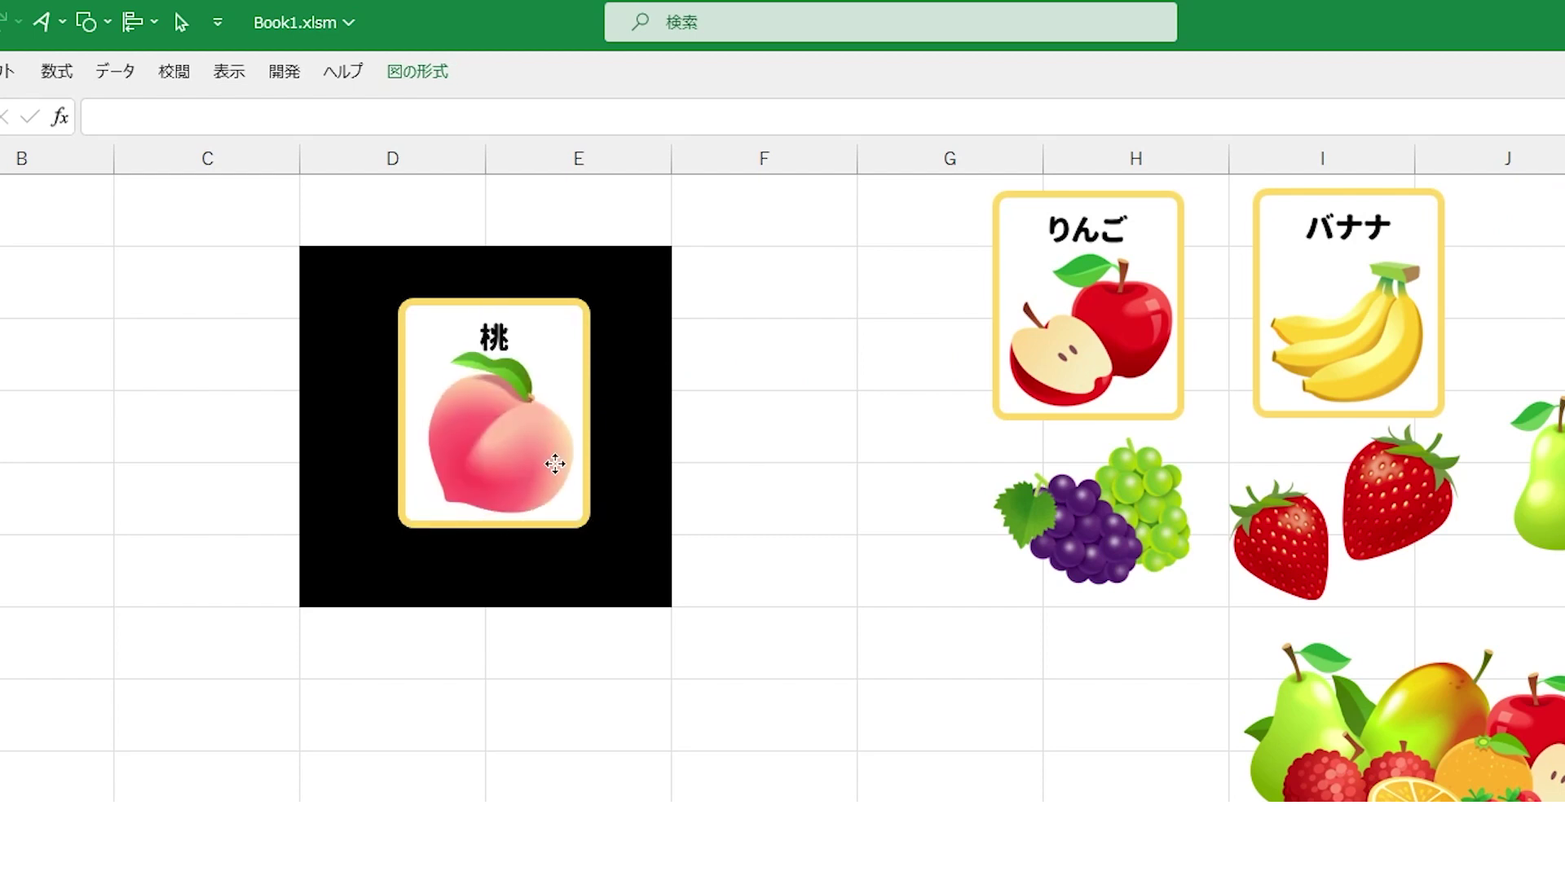
{"action": "left_click", "coordinate": [494, 322], "text": "shift"}
{"action": "left_click", "coordinate": [143, 22]}
{"action": "left_click", "coordinate": [210, 91]}
Build the ぶどう card with the grapes picture centred, then copy it to the panel
{"action": "left_click", "coordinate": [510, 433]}
{"action": "key", "text": "Delete"}
{"action": "double_click", "coordinate": [494, 337]}
{"action": "type", "text": "ぶどう"}
{"action": "mouse_move", "coordinate": [1092, 514]}
{"action": "left_mouse_down"}
{"action": "mouse_move", "coordinate": [651, 499]}
{"action": "mouse_move", "coordinate": [603, 516]}
{"action": "left_mouse_up"}
{"action": "left_click", "coordinate": [576, 343], "text": "shift"}
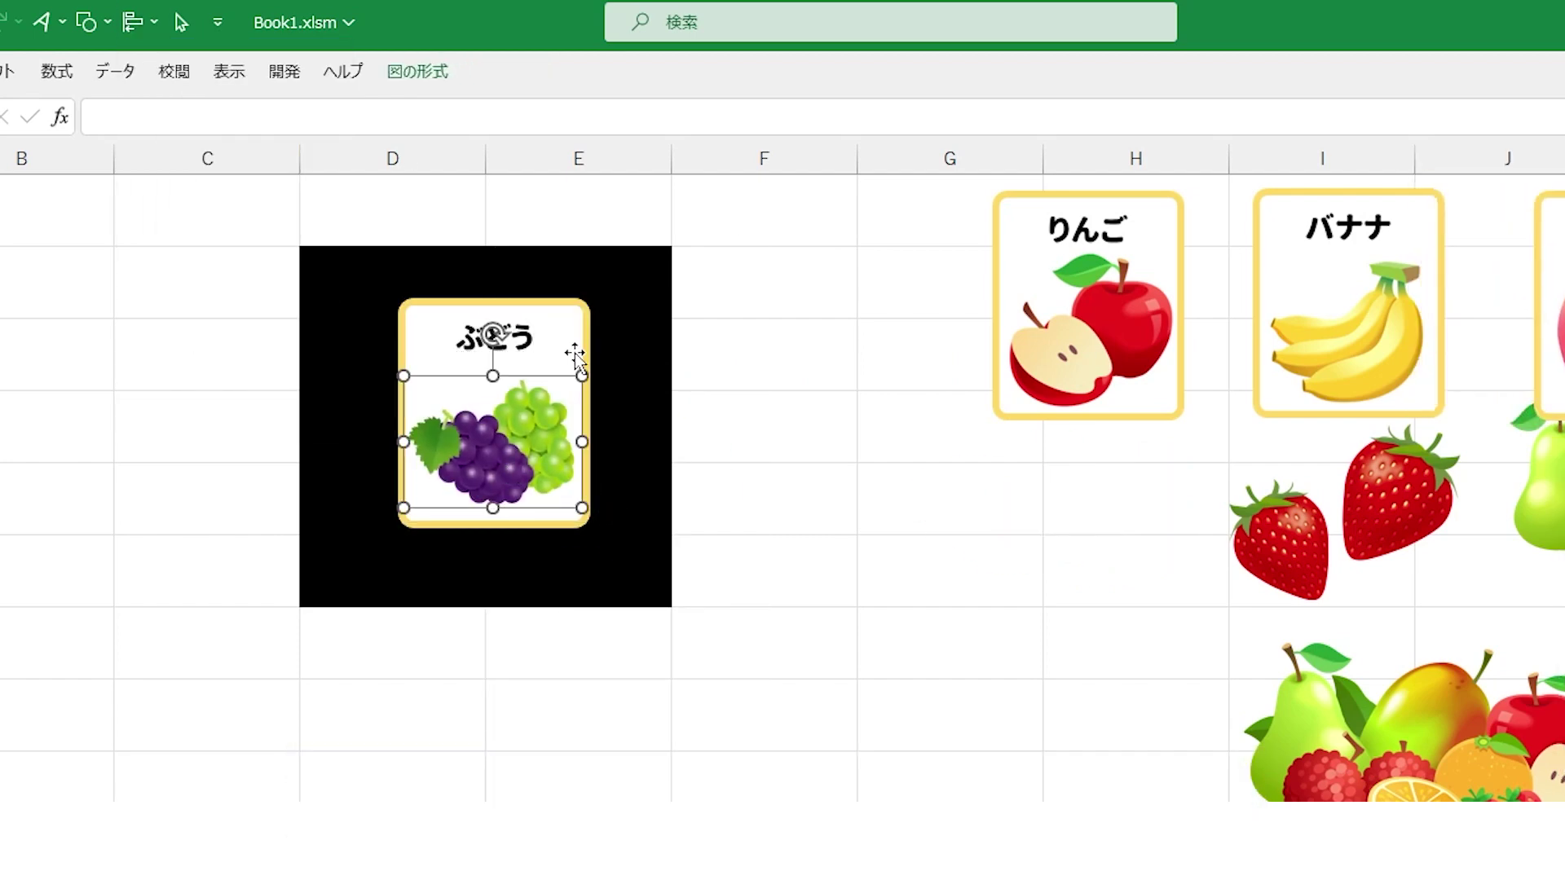
{"action": "left_click", "coordinate": [142, 22]}
{"action": "left_click", "coordinate": [209, 91]}
{"action": "right_click", "coordinate": [999, 499]}
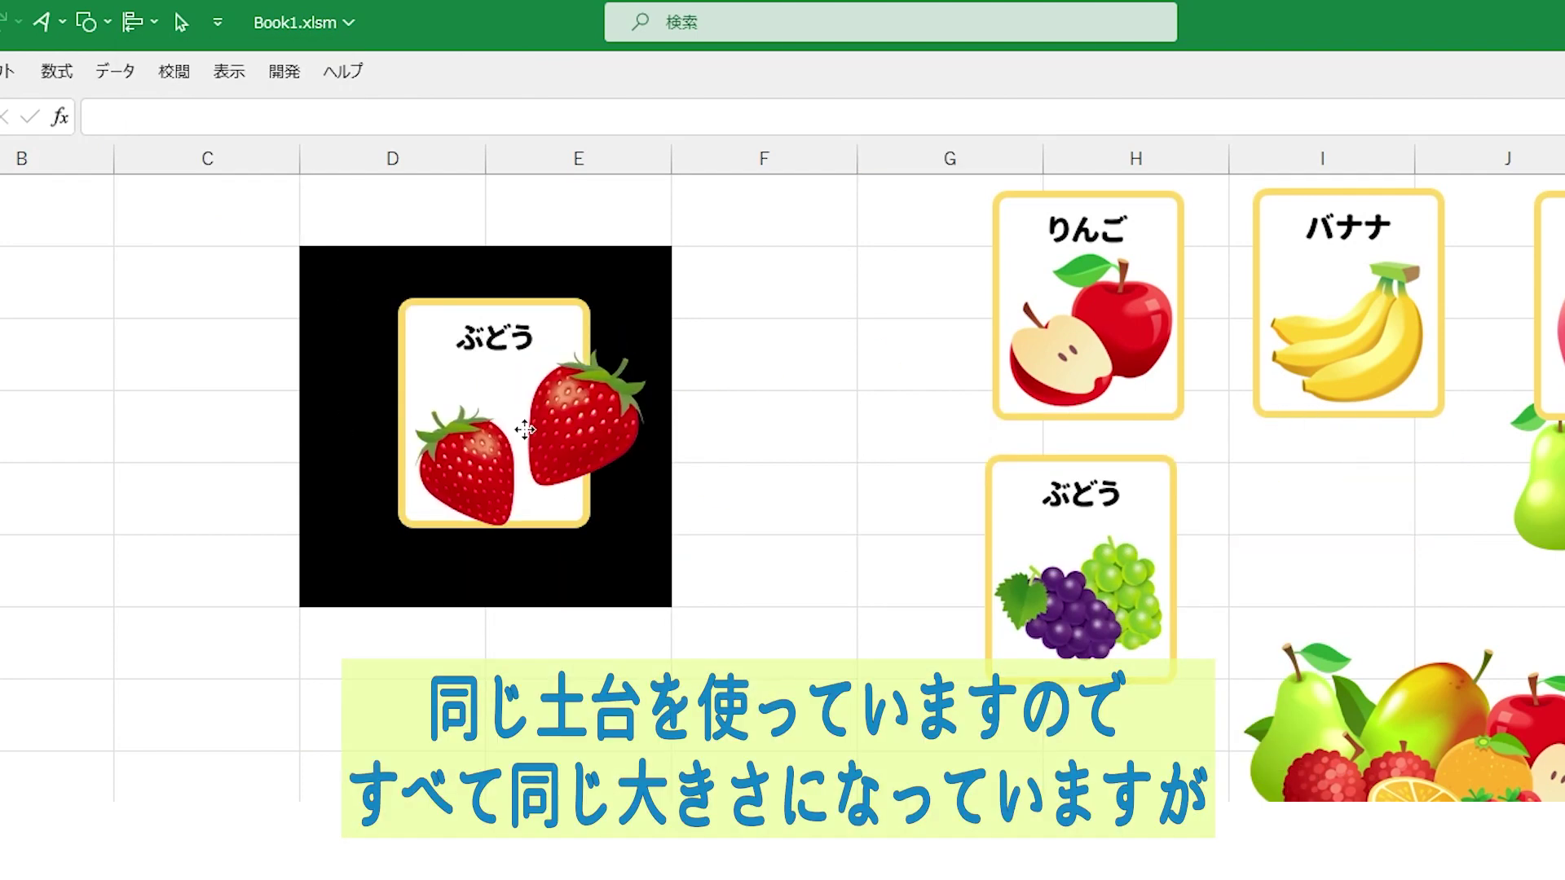
Label the card いちご and group the strawberry picture with it
{"action": "type", "text": "いちご"}
{"action": "right_click", "coordinate": [509, 419]}
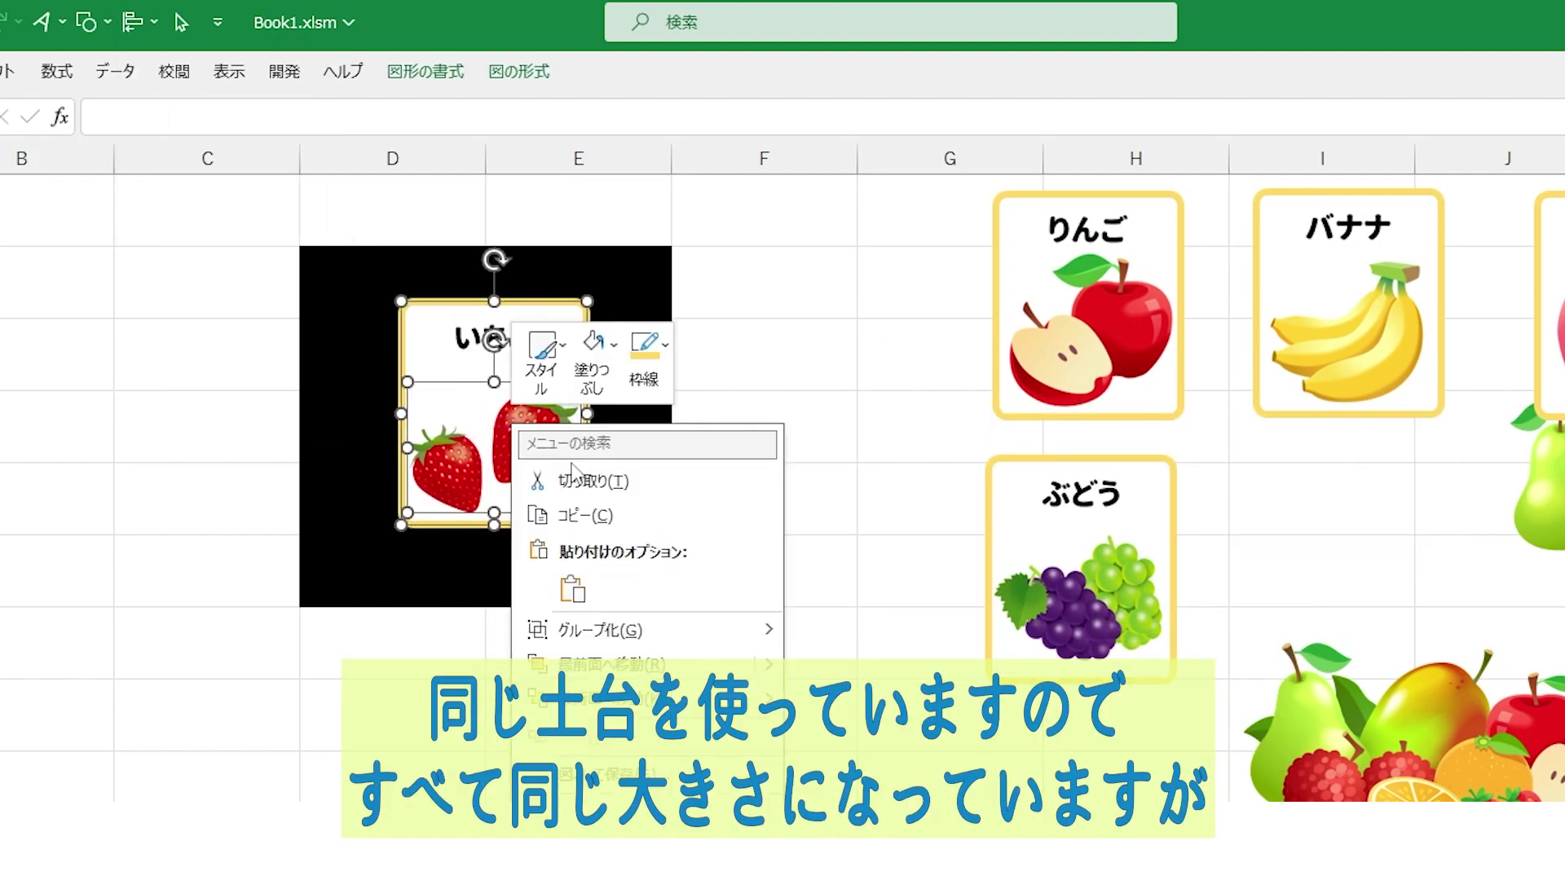
{"action": "left_click", "coordinate": [519, 436]}
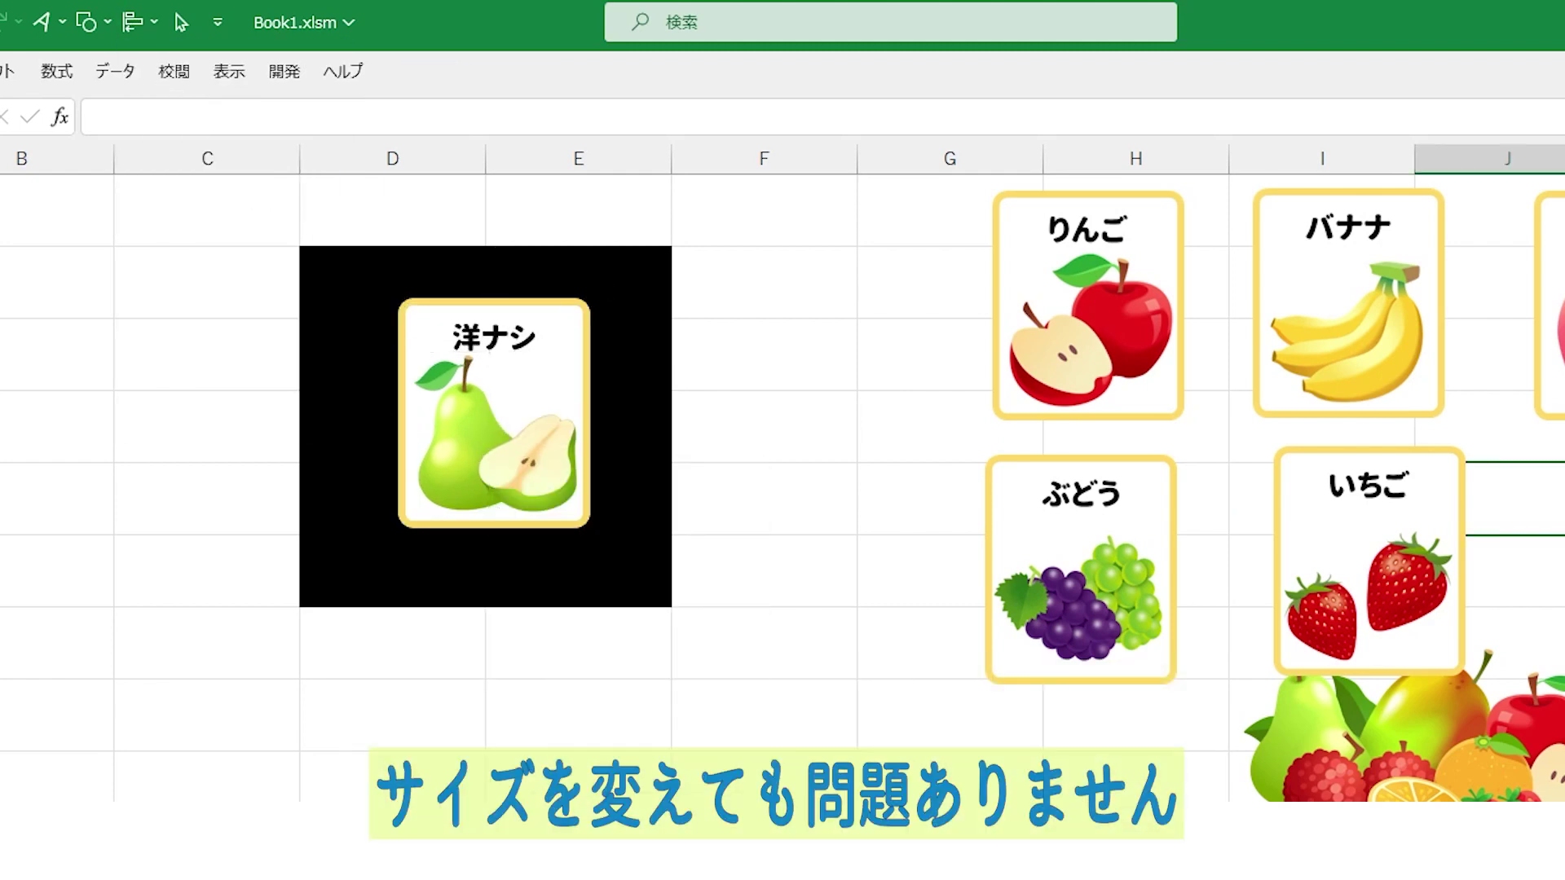
{"action": "left_click", "coordinate": [775, 681]}
Widen the card base for the 盛合せ label and fit the mixed fruit picture under it
{"action": "mouse_move", "coordinate": [1477, 766]}
{"action": "left_mouse_down"}
{"action": "mouse_move", "coordinate": [560, 509]}
{"action": "mouse_move", "coordinate": [560, 738]}
{"action": "left_mouse_up"}
{"action": "left_click_drag", "start_coordinate": [611, 429], "coordinate": [687, 459]}
{"action": "left_click_drag", "start_coordinate": [444, 338], "coordinate": [537, 338]}
{"action": "type", "text": "盛合せ"}
{"action": "left_click_drag", "start_coordinate": [505, 676], "coordinate": [505, 440]}
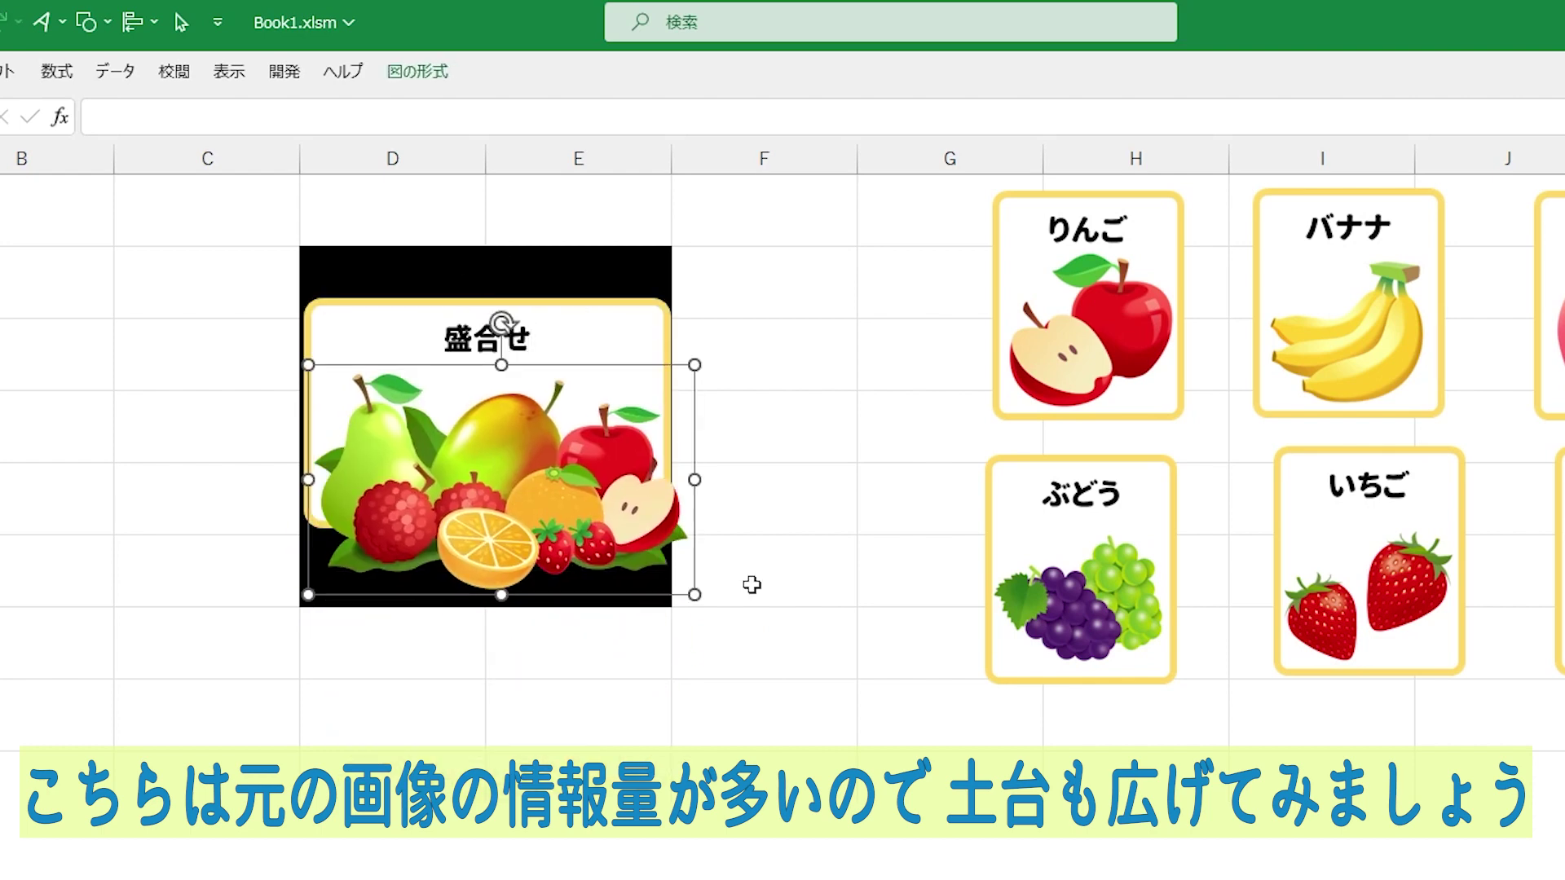
{"action": "left_click_drag", "start_coordinate": [698, 594], "coordinate": [648, 520]}
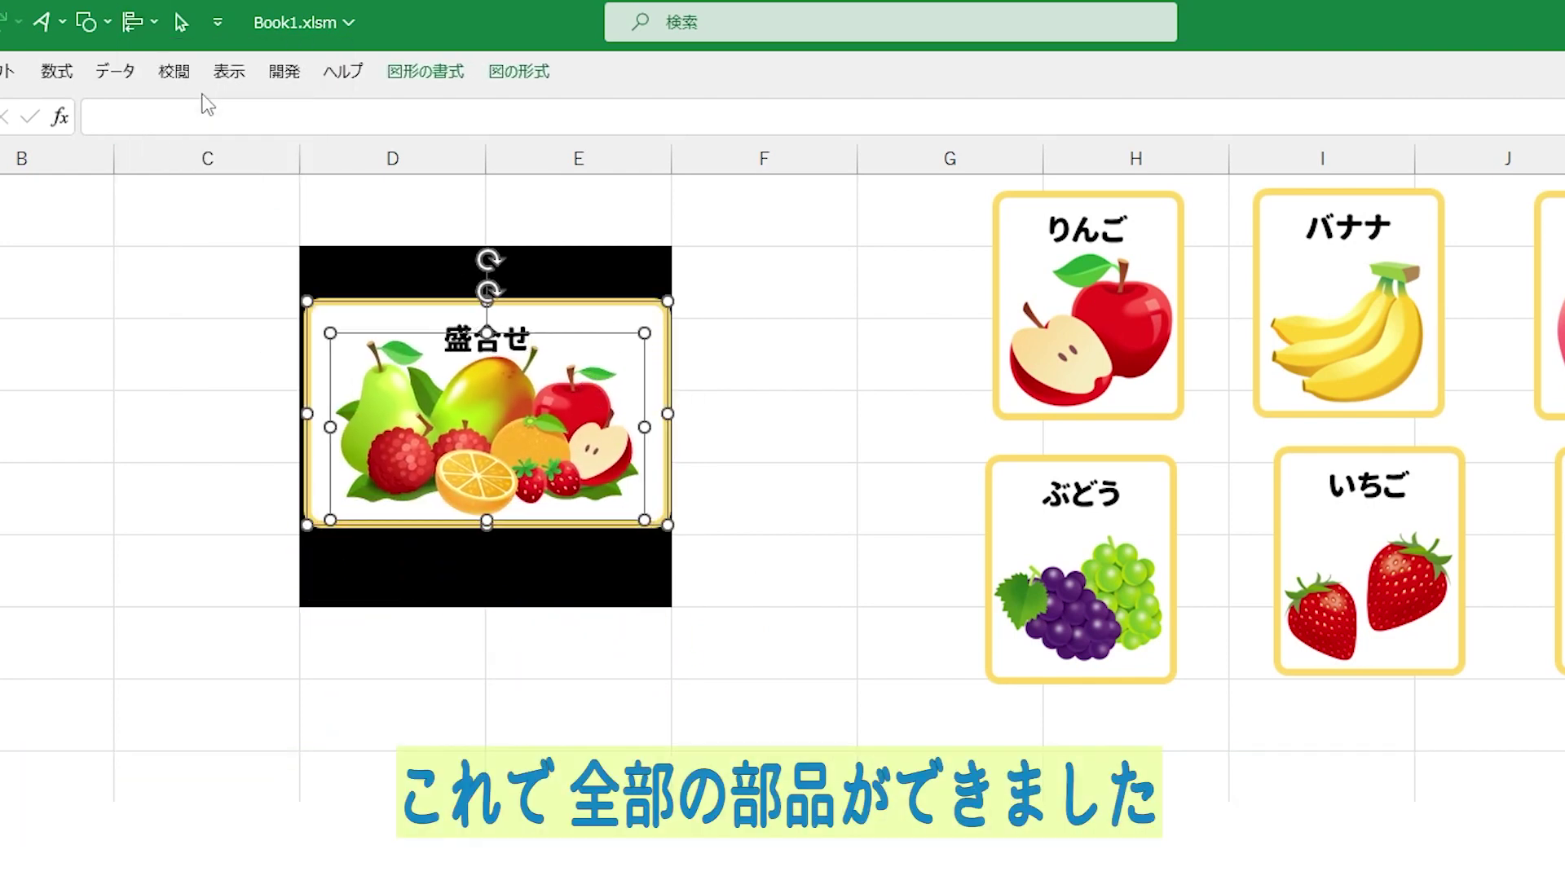
{"action": "left_click", "coordinate": [829, 399]}
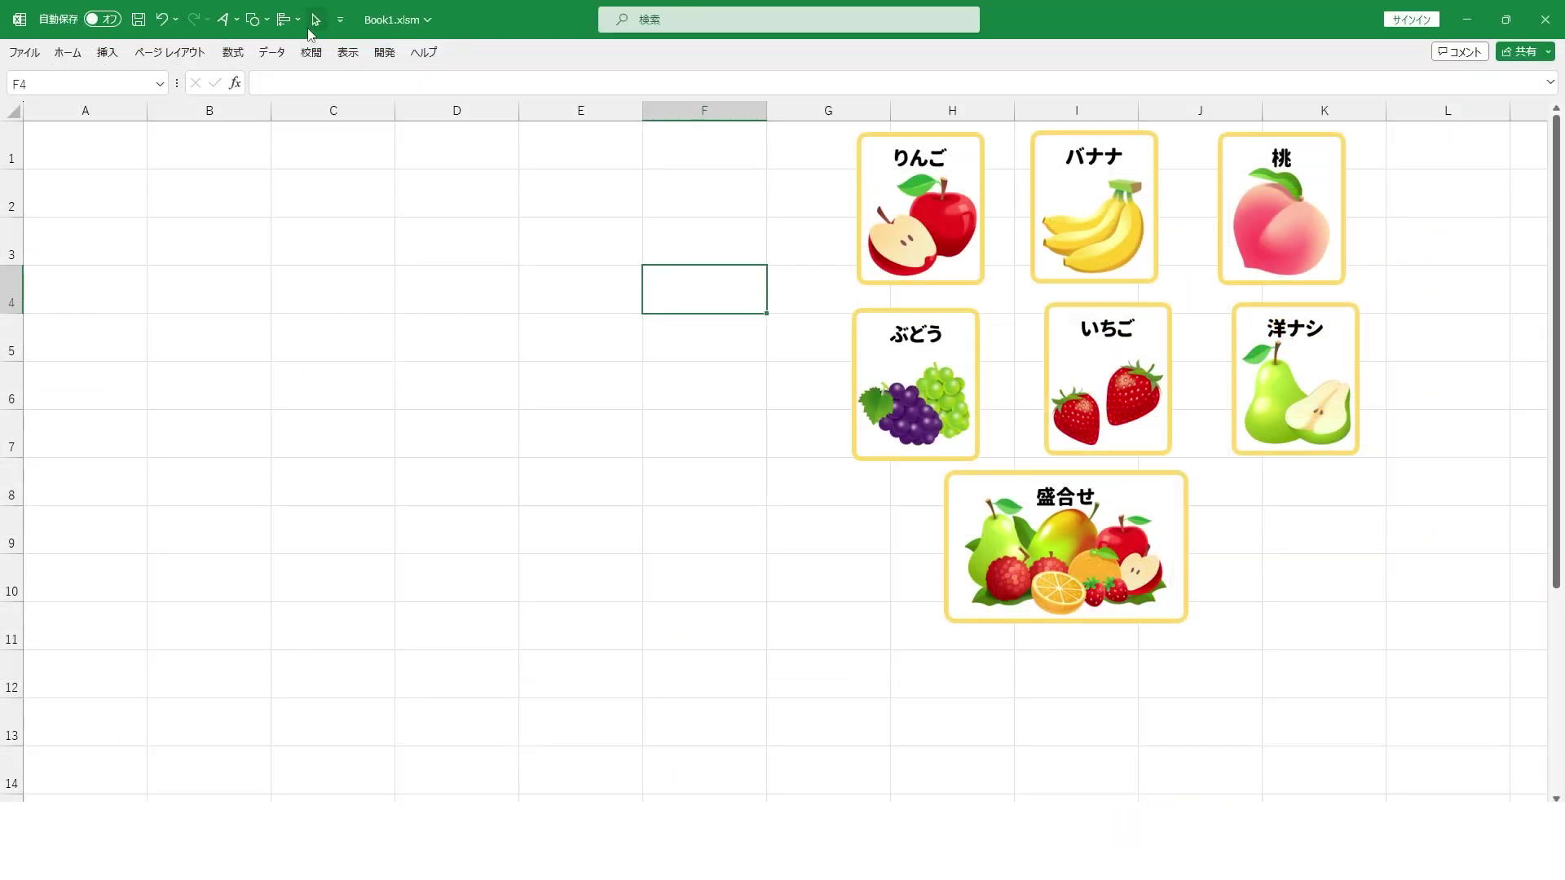
Marquee-select all seven fruit cards and drag them left into columns B–E
{"action": "left_click", "coordinate": [316, 19]}
{"action": "left_click_drag", "start_coordinate": [1447, 705], "coordinate": [866, 153]}
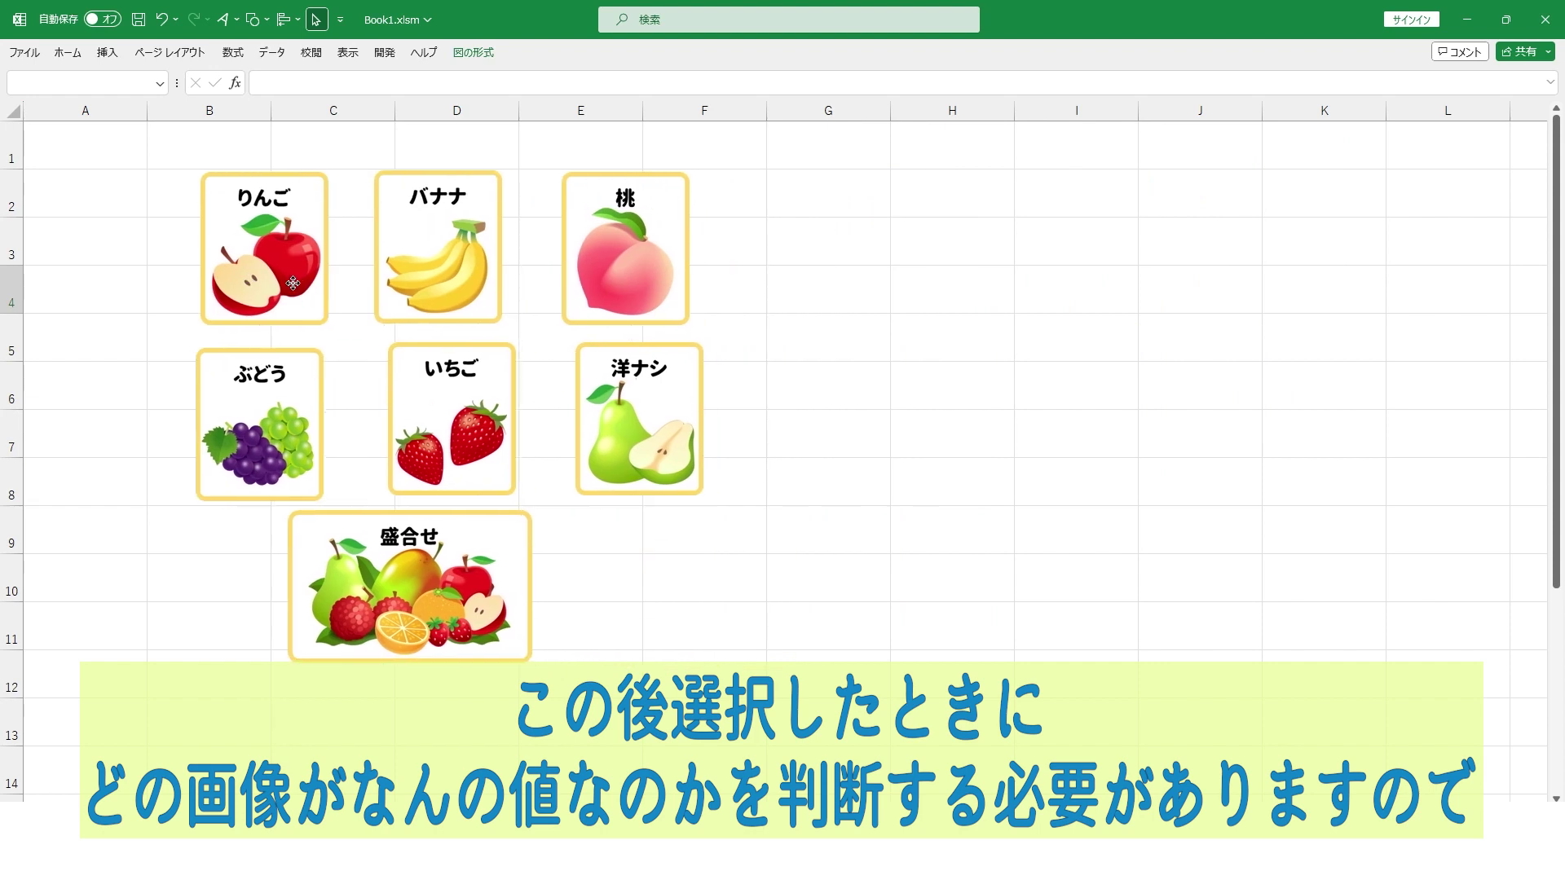
{"action": "left_click_drag", "start_coordinate": [950, 243], "coordinate": [260, 283]}
{"action": "left_click", "coordinate": [796, 252]}
{"action": "left_click", "coordinate": [316, 20]}
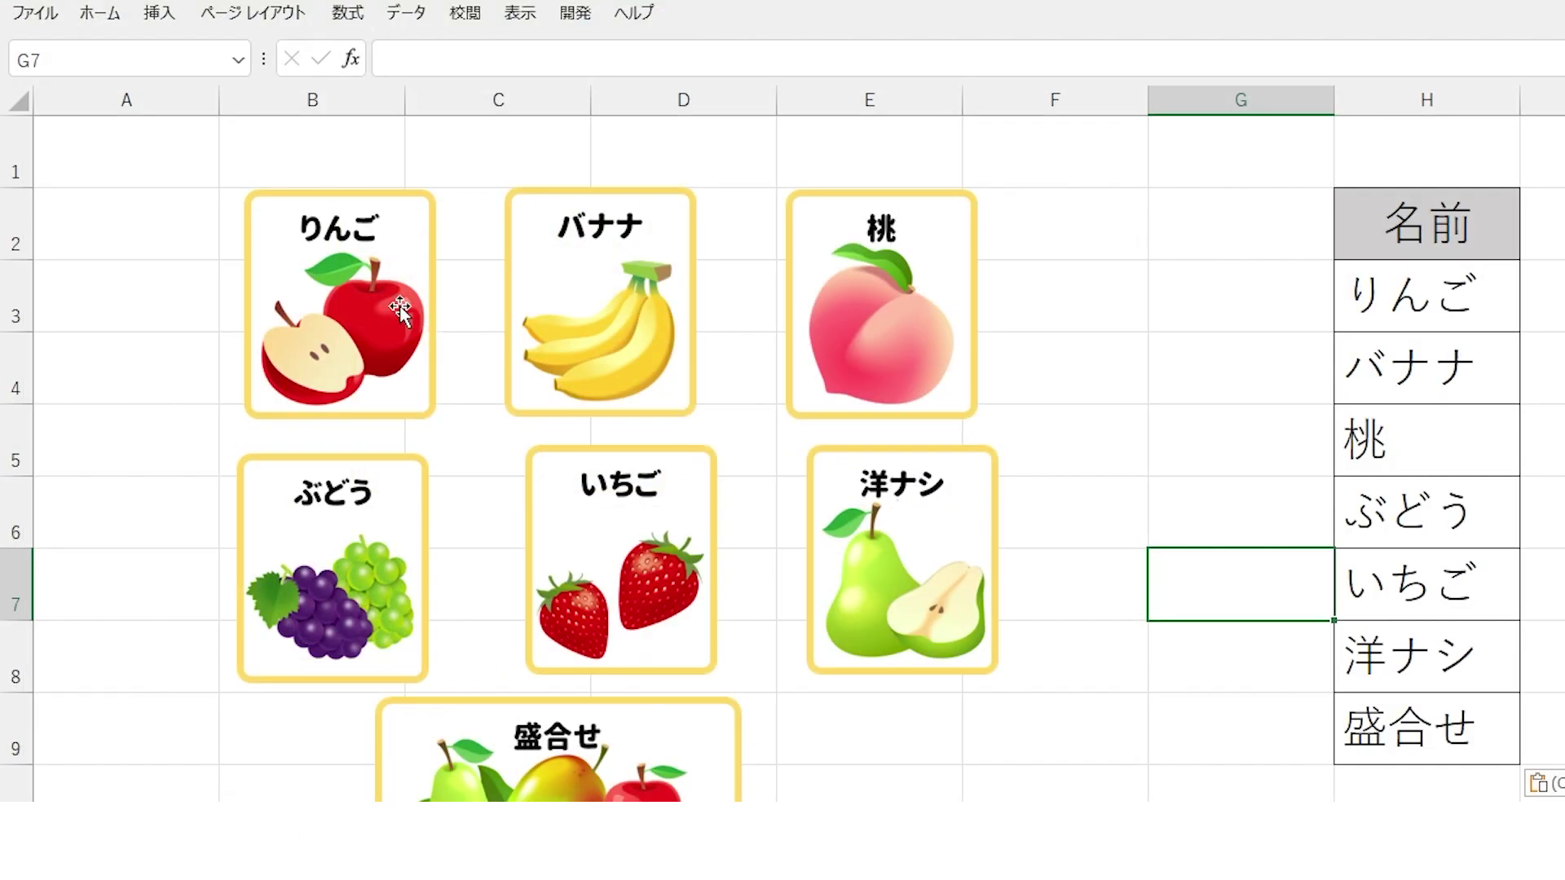
{"action": "left_click", "coordinate": [250, 254]}
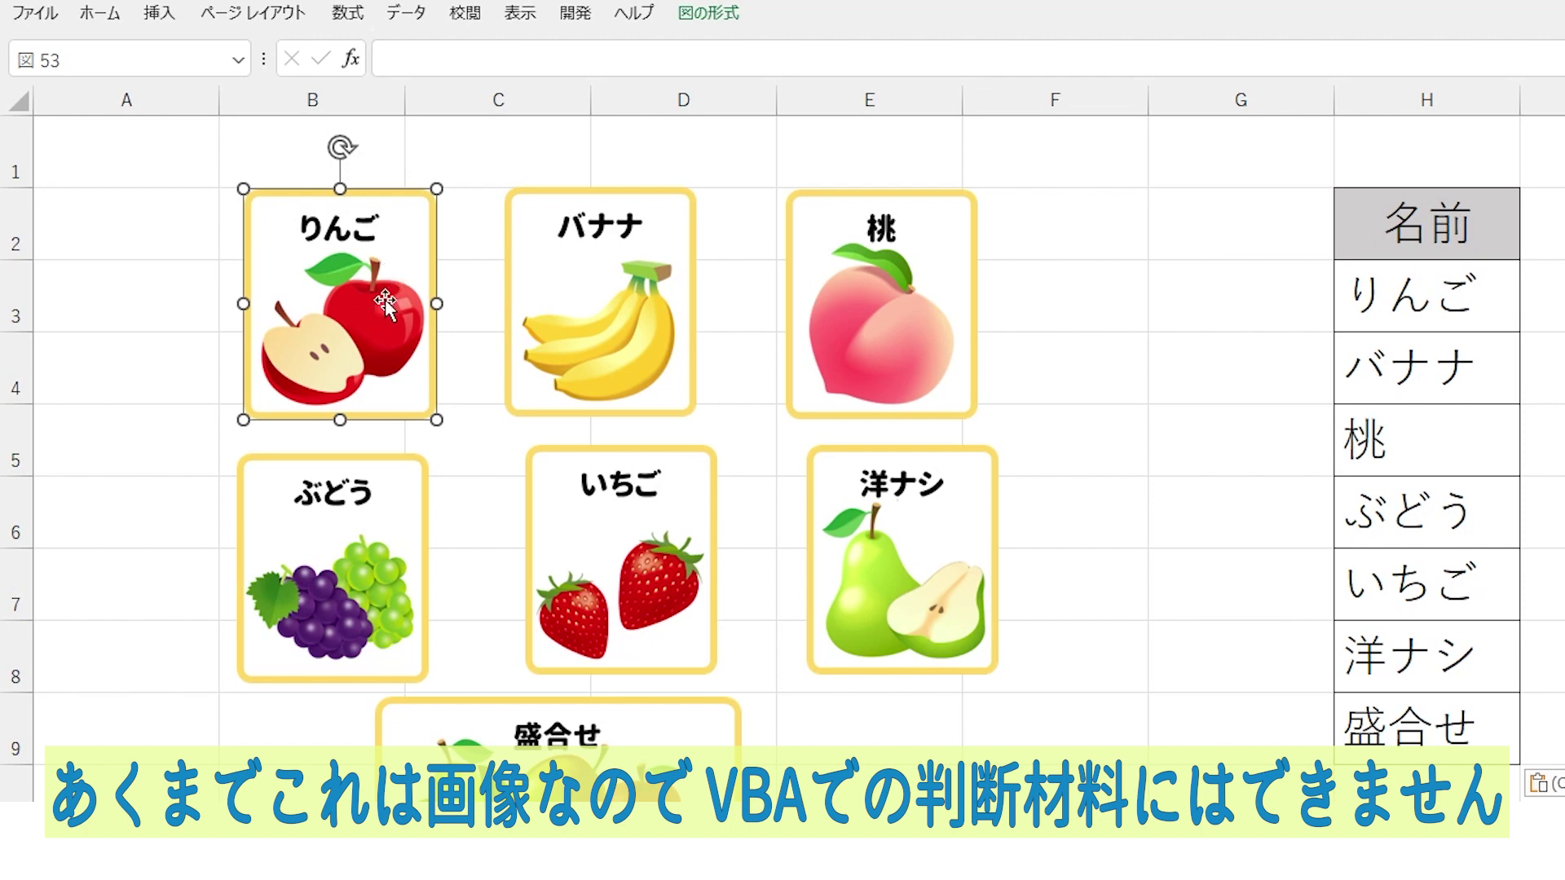
{"action": "left_click", "coordinate": [134, 60]}
Name the apple picture りんご and the banana picture バナナ in the Name Box
{"action": "type", "text": "り"}
{"action": "key", "text": "Return"}
{"action": "key", "text": "Return"}
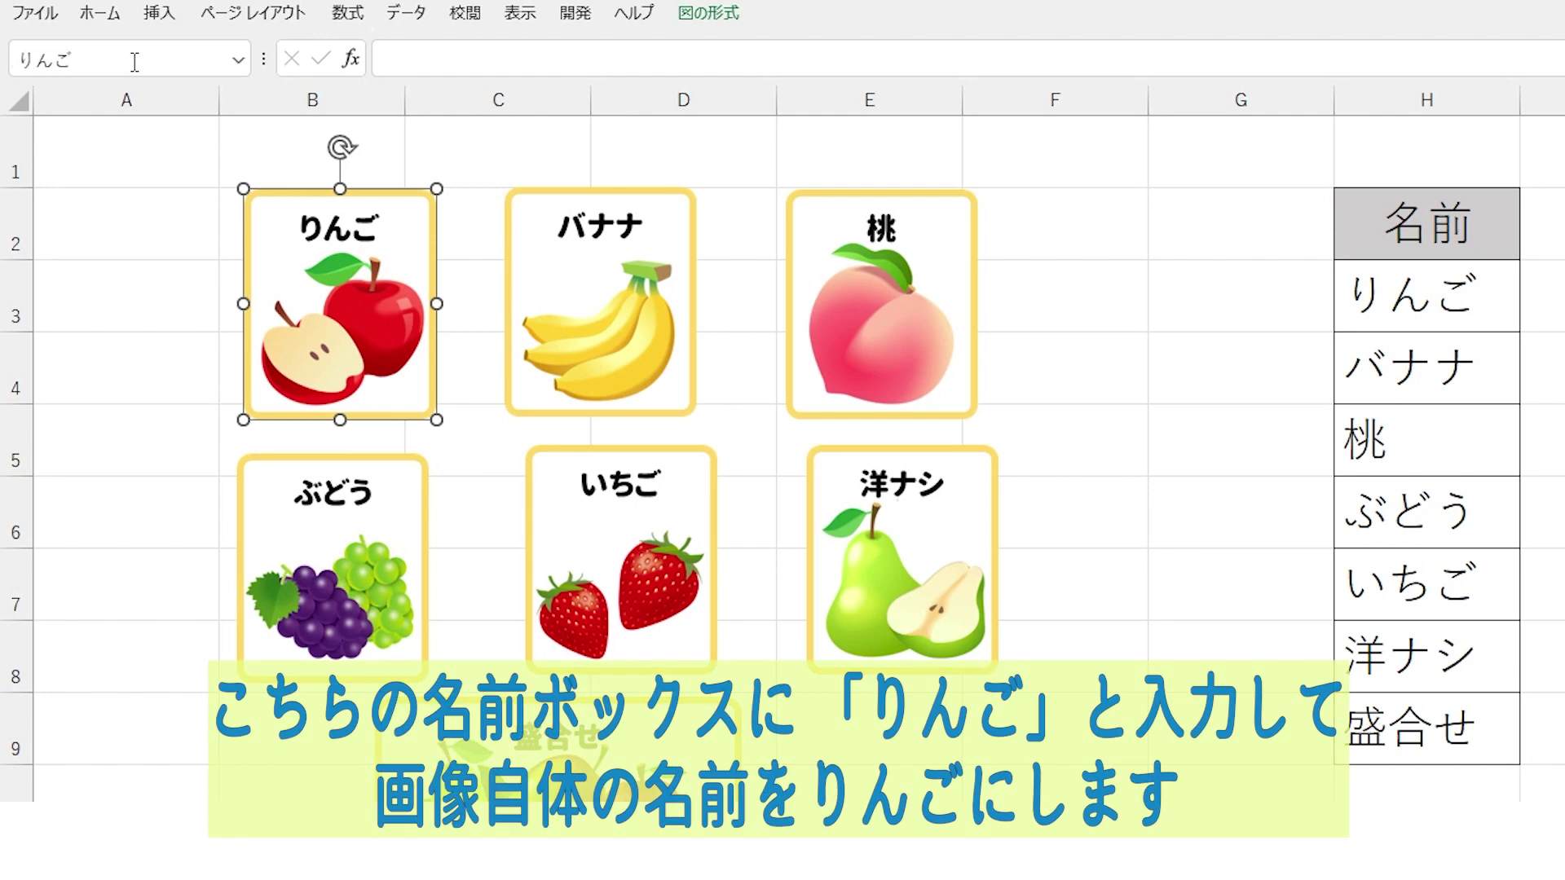
{"action": "left_click", "coordinate": [209, 359]}
{"action": "left_click", "coordinate": [326, 323]}
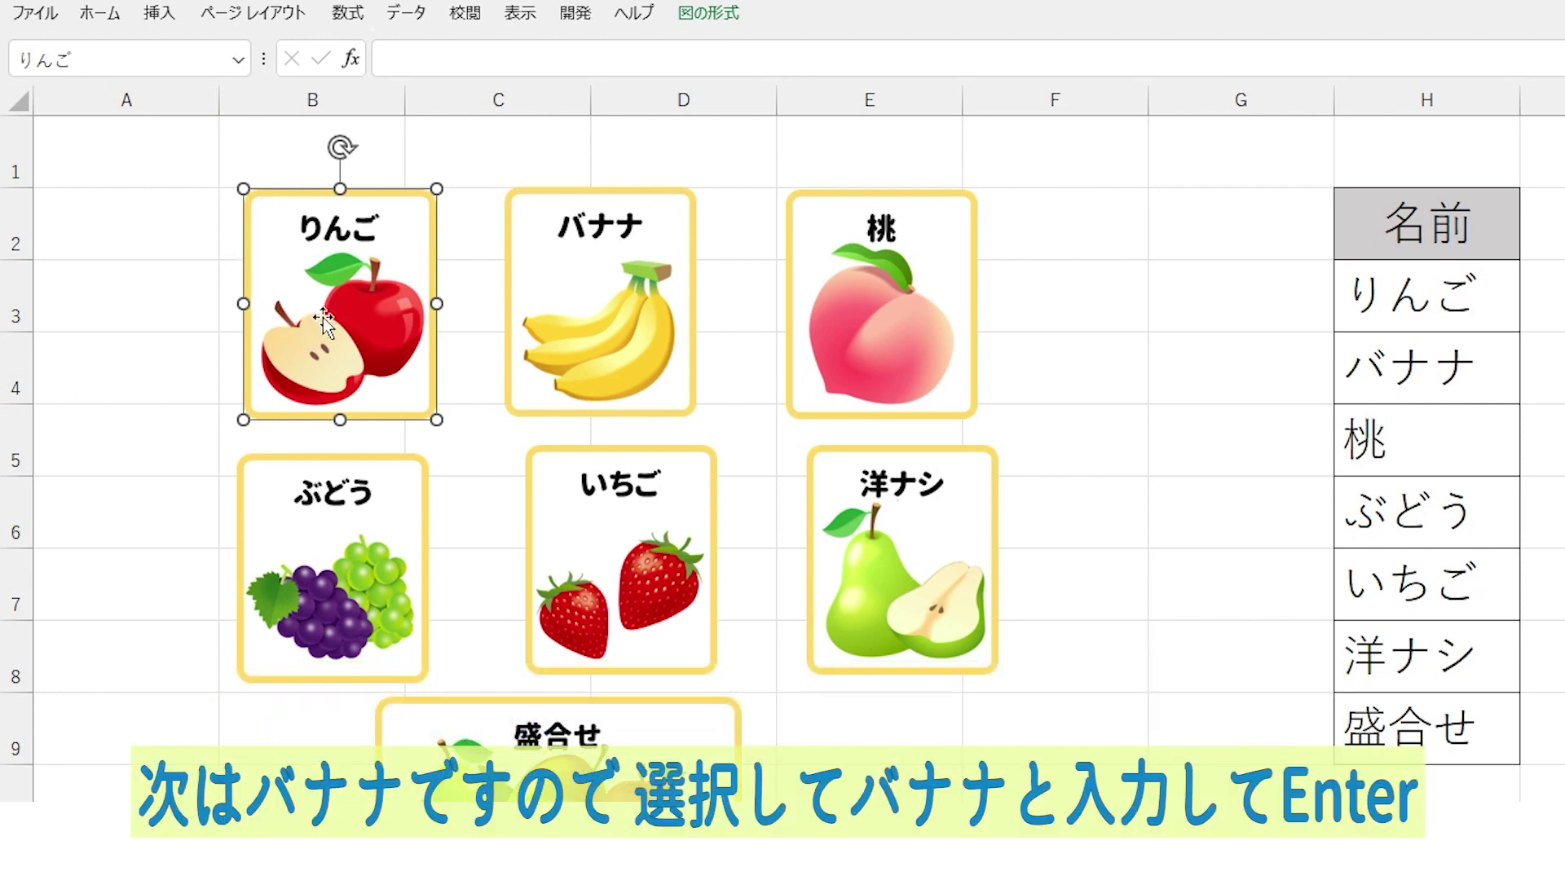
{"action": "left_click", "coordinate": [593, 322]}
{"action": "left_click", "coordinate": [114, 69]}
{"action": "type", "text": "banana"}
{"action": "key", "text": "space"}
{"action": "key", "text": "Return"}
{"action": "key", "text": "Return"}
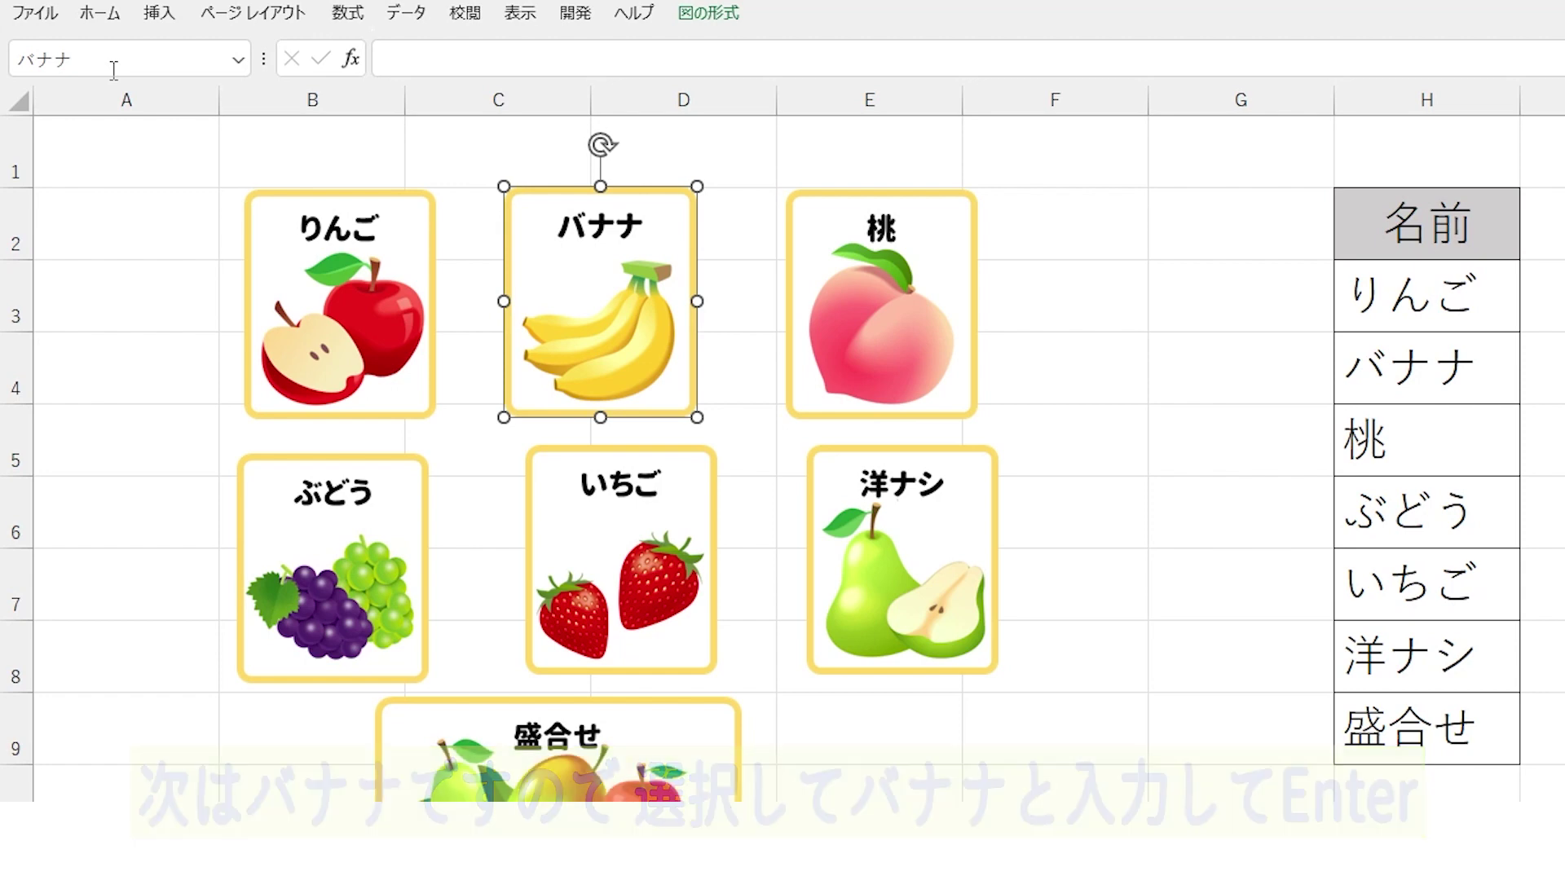
Name the remaining pictures ぶどう, いちご, ようなし and 盛合せ
{"action": "left_click", "coordinate": [332, 524]}
{"action": "left_click", "coordinate": [122, 59]}
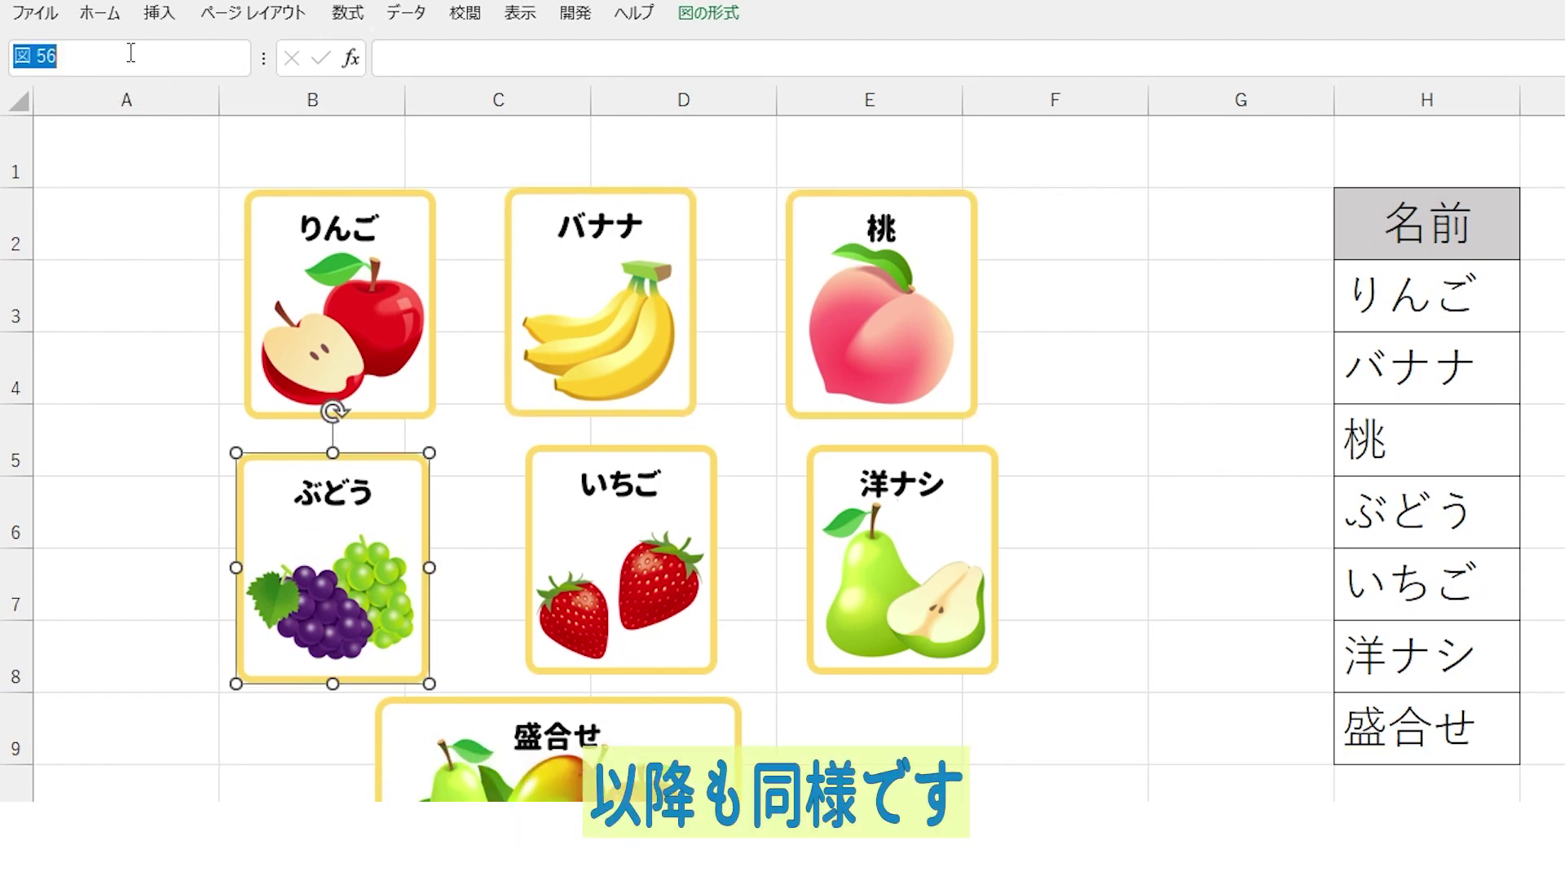
{"action": "type", "text": "ぶどう"}
{"action": "key", "text": "Return"}
{"action": "left_click", "coordinate": [543, 542]}
{"action": "left_click", "coordinate": [122, 59]}
{"action": "type", "text": "いちご"}
{"action": "left_click", "coordinate": [896, 571]}
{"action": "type", "text": "ようなし"}
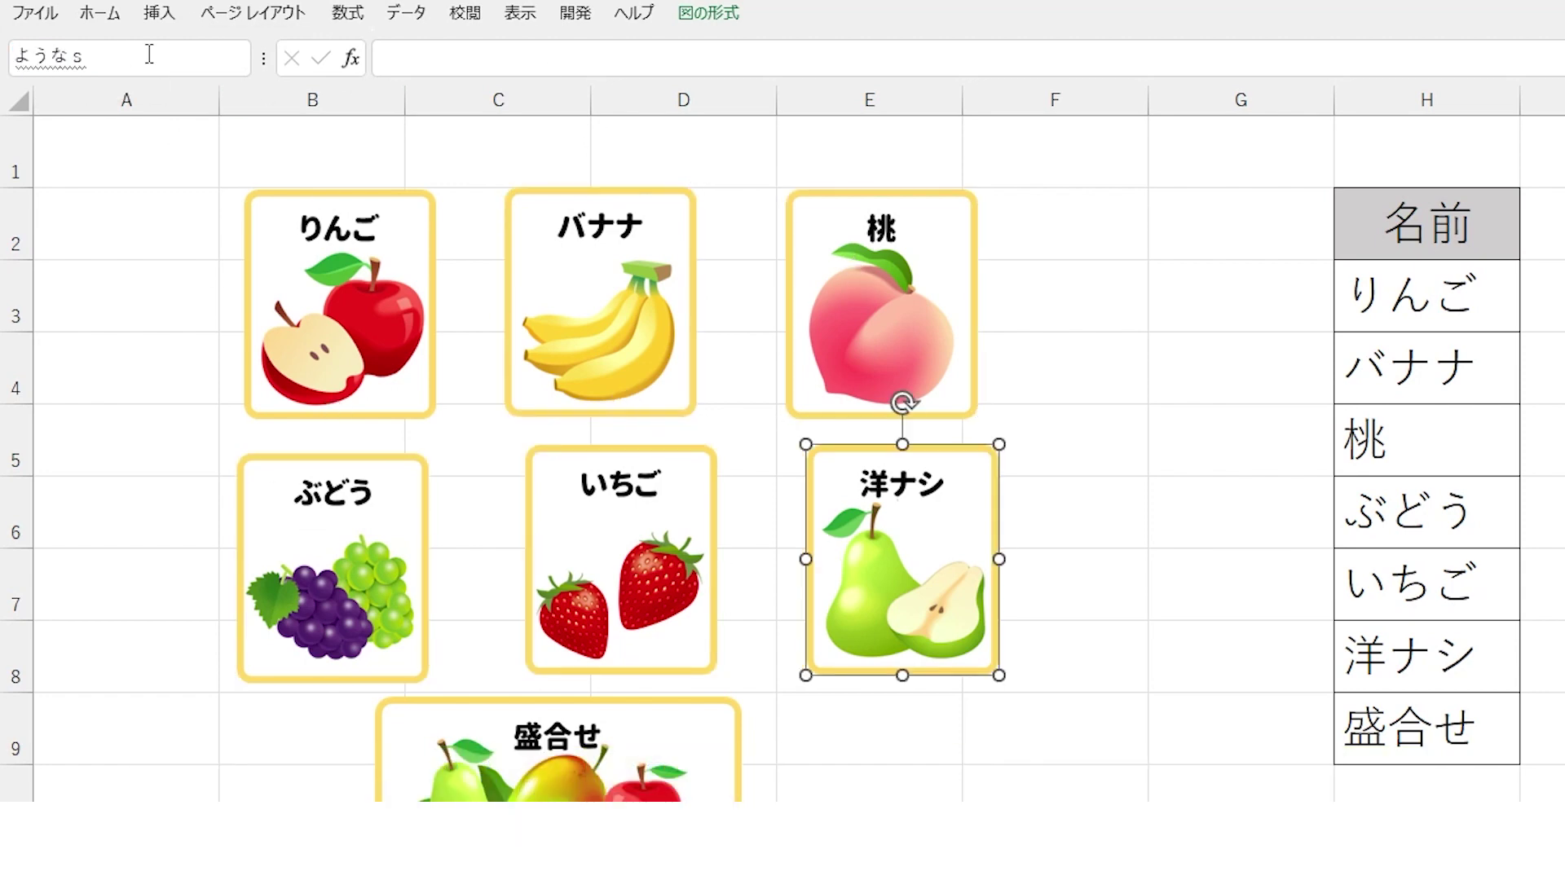
{"action": "left_click", "coordinate": [578, 795]}
{"action": "left_click", "coordinate": [165, 51]}
{"action": "type", "text": "盛合せ"}
{"action": "key", "text": "Return"}
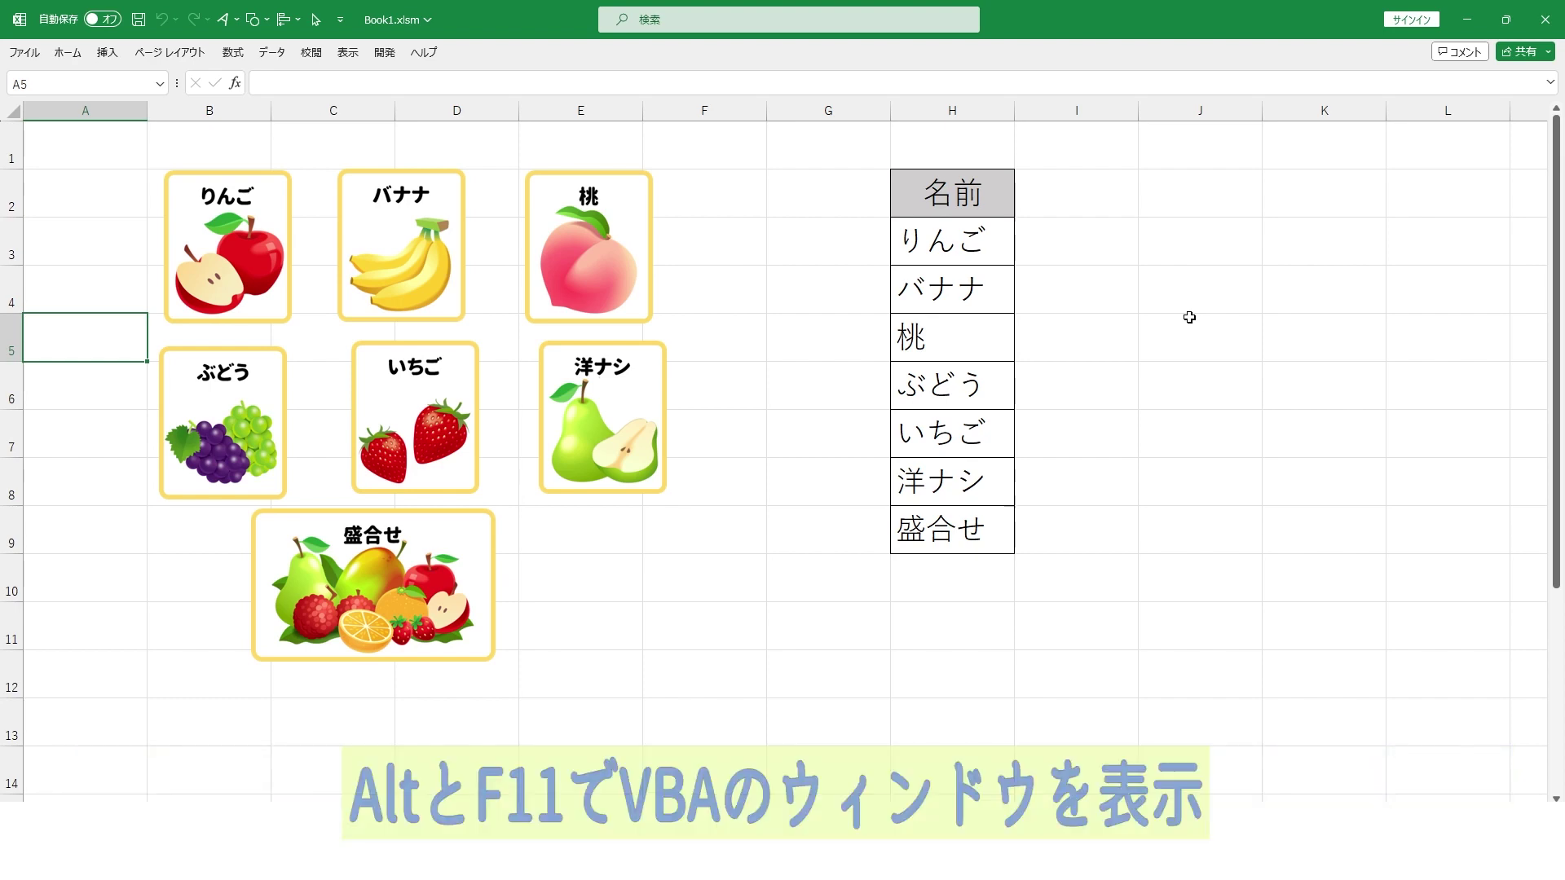
Open the Visual Basic Editor with Alt+F11 and insert a new standard module
{"action": "left_click", "coordinate": [646, 548]}
{"action": "key", "text": "alt+F11"}
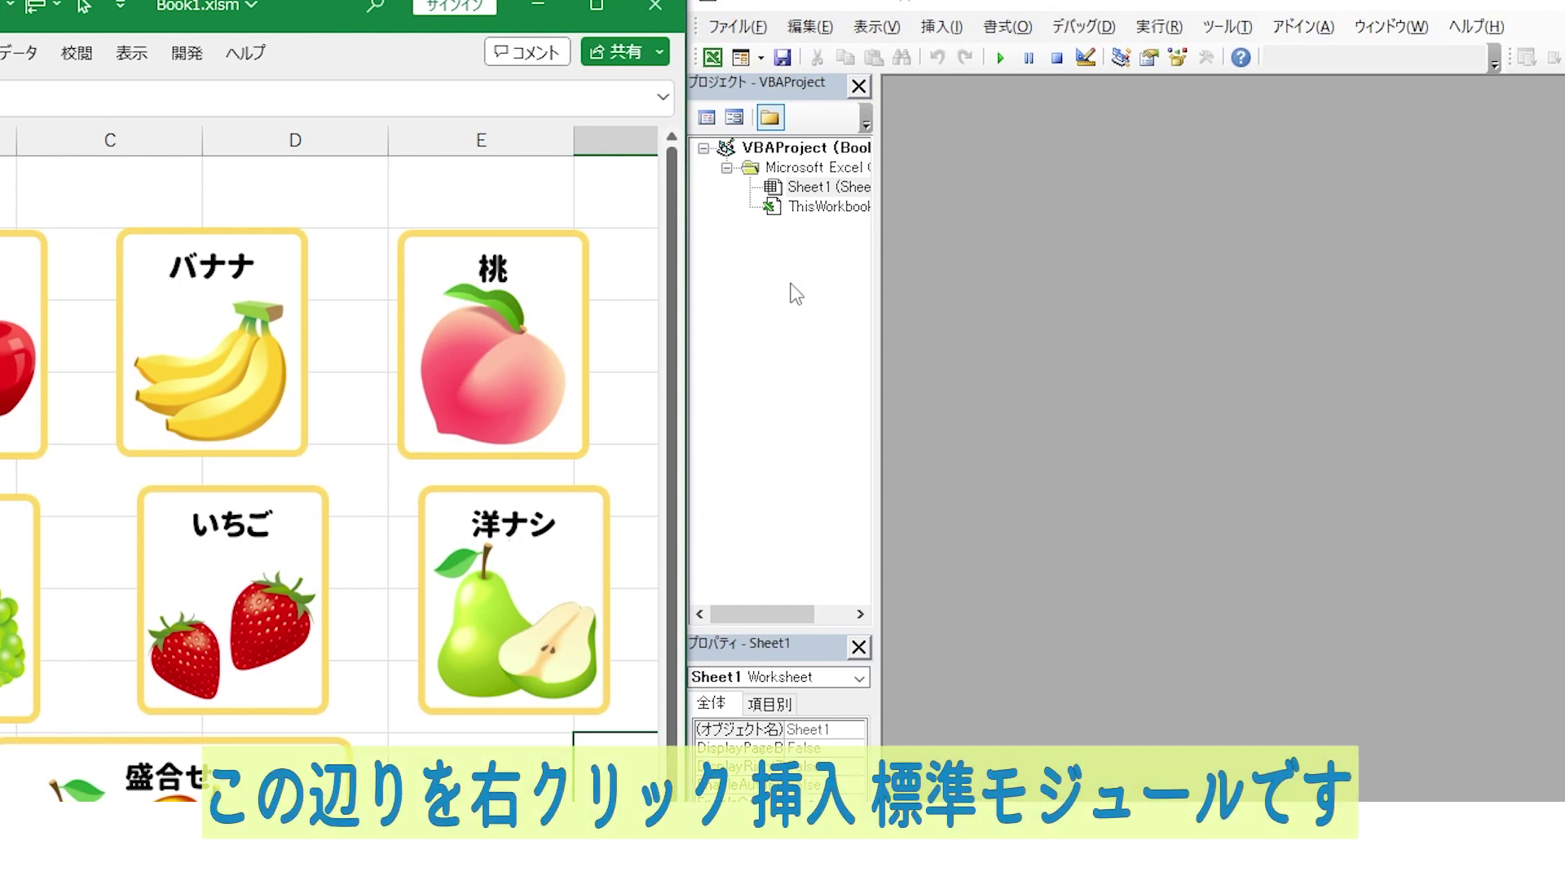
{"action": "right_click", "coordinate": [793, 199]}
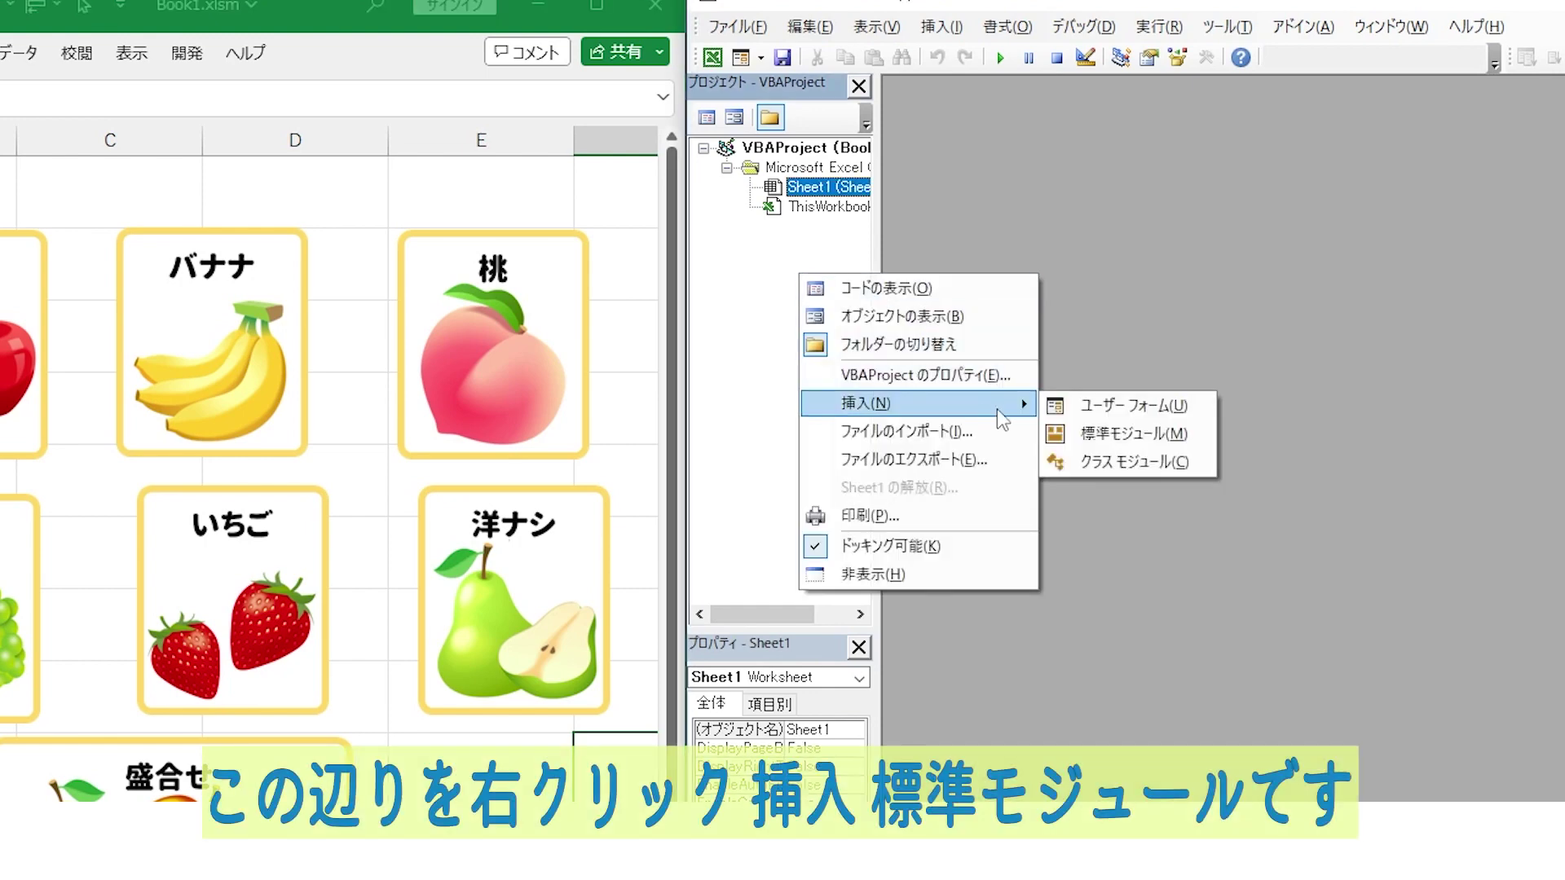
{"action": "mouse_move", "coordinate": [917, 403]}
{"action": "left_click", "coordinate": [1078, 436]}
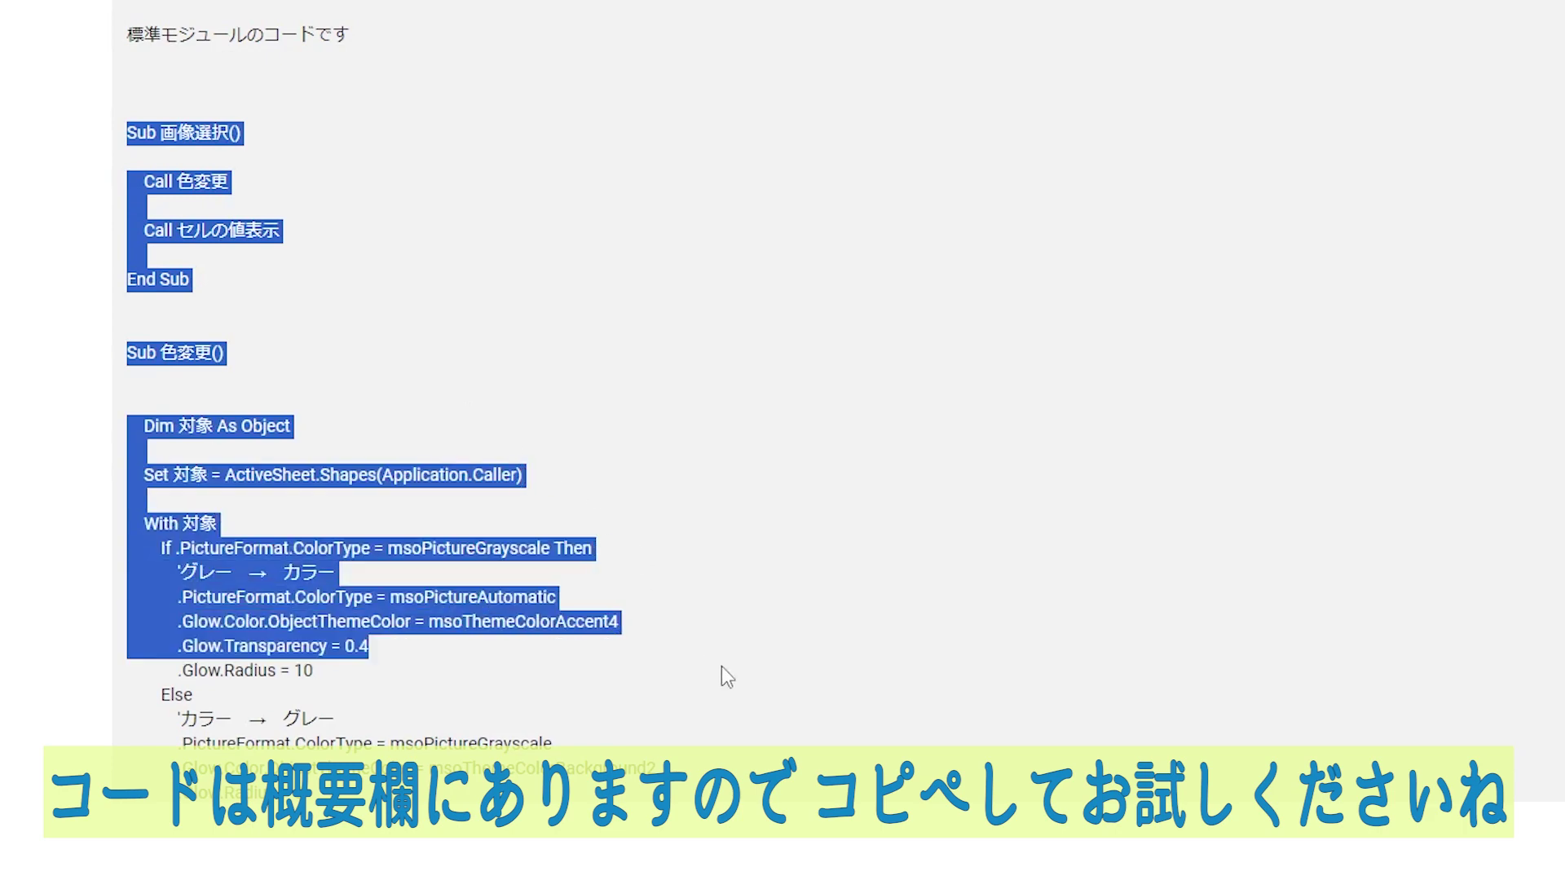
Copy the published 画像選択 and 色変更 macro code and paste it into Module1
{"action": "left_click_drag", "start_coordinate": [724, 676], "coordinate": [656, 792]}
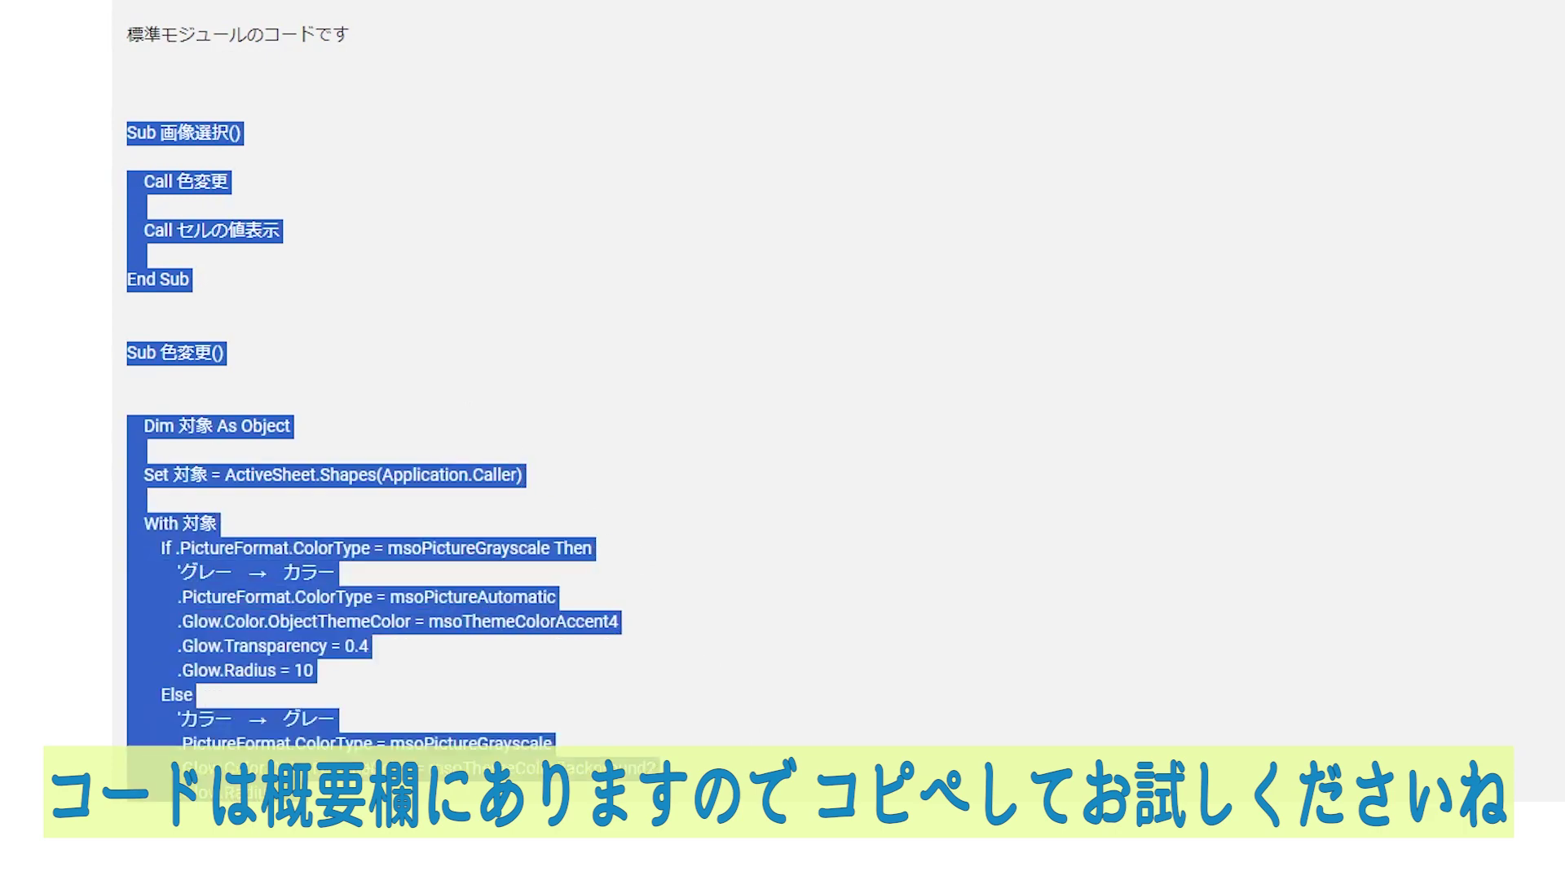
{"action": "right_click", "coordinate": [265, 586]}
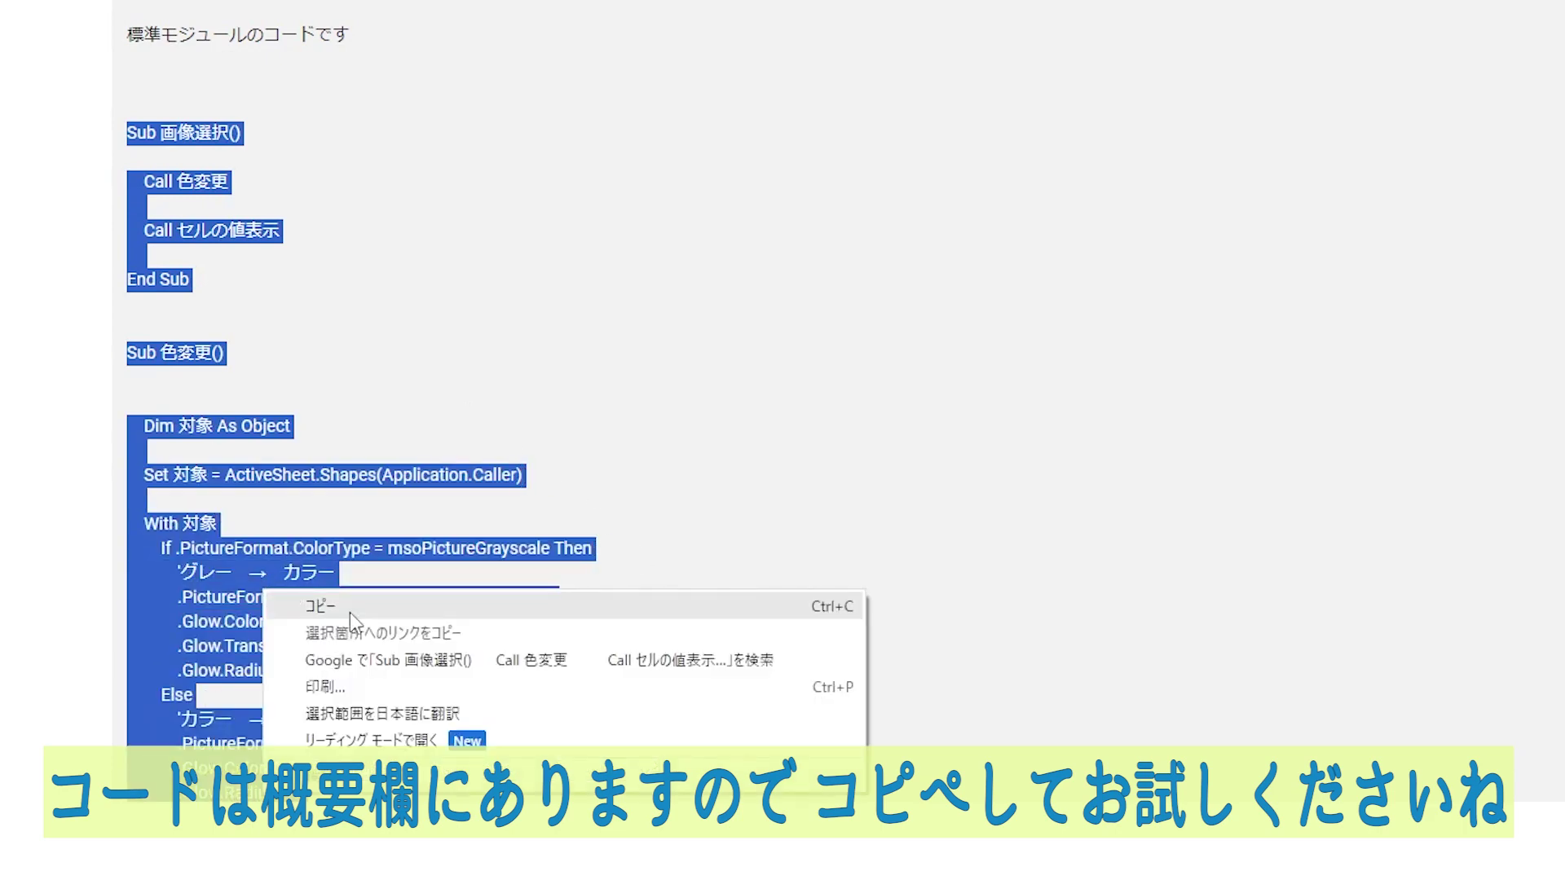
{"action": "left_click", "coordinate": [349, 611]}
{"action": "left_click", "coordinate": [588, 384]}
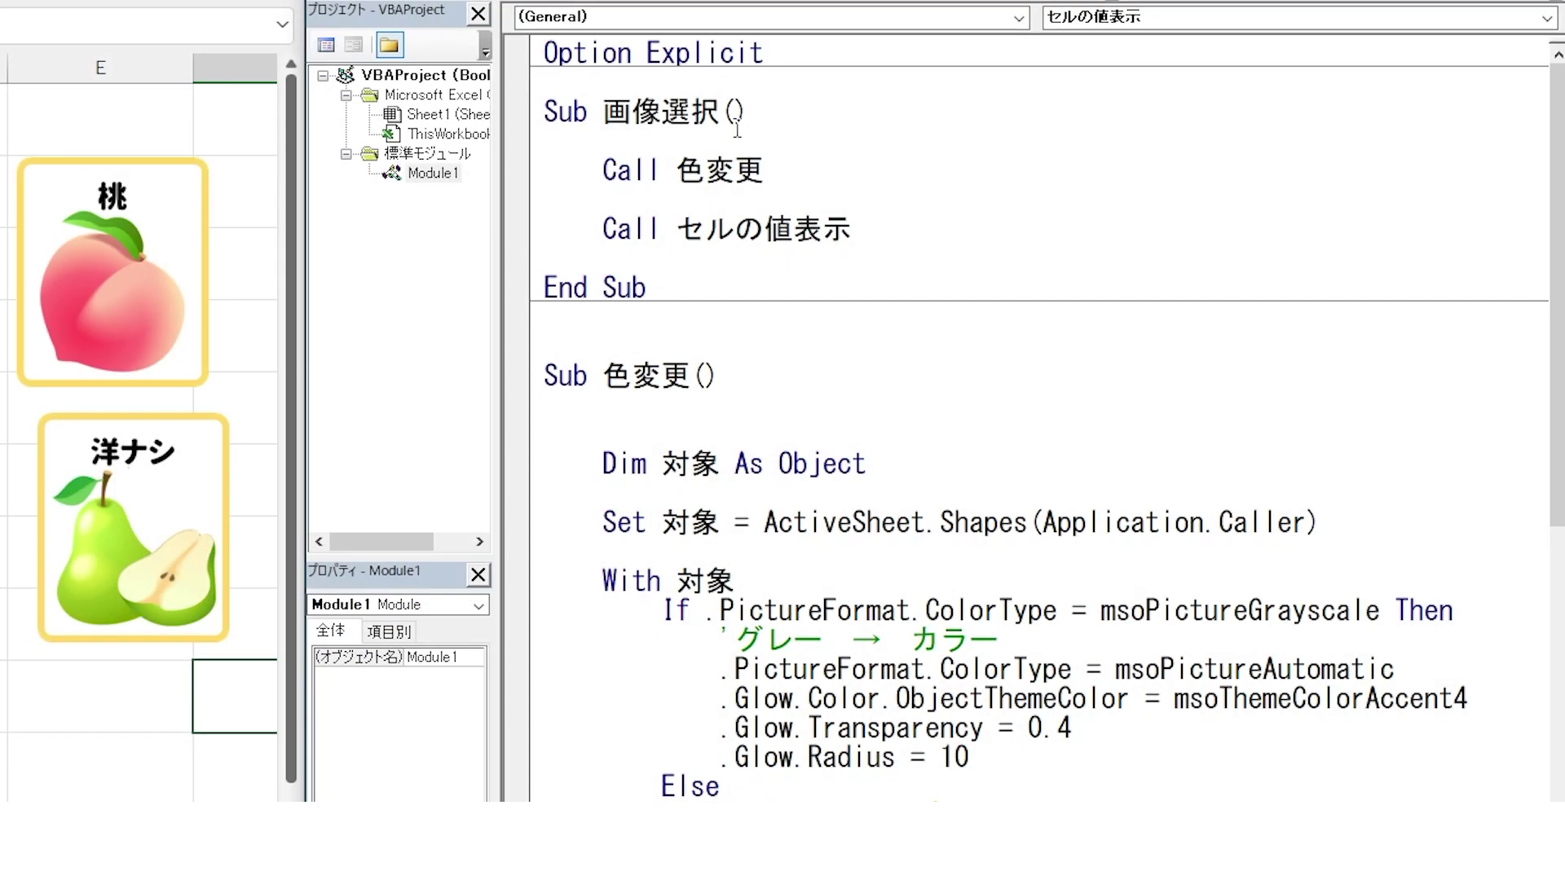
{"action": "double_click", "coordinate": [663, 114]}
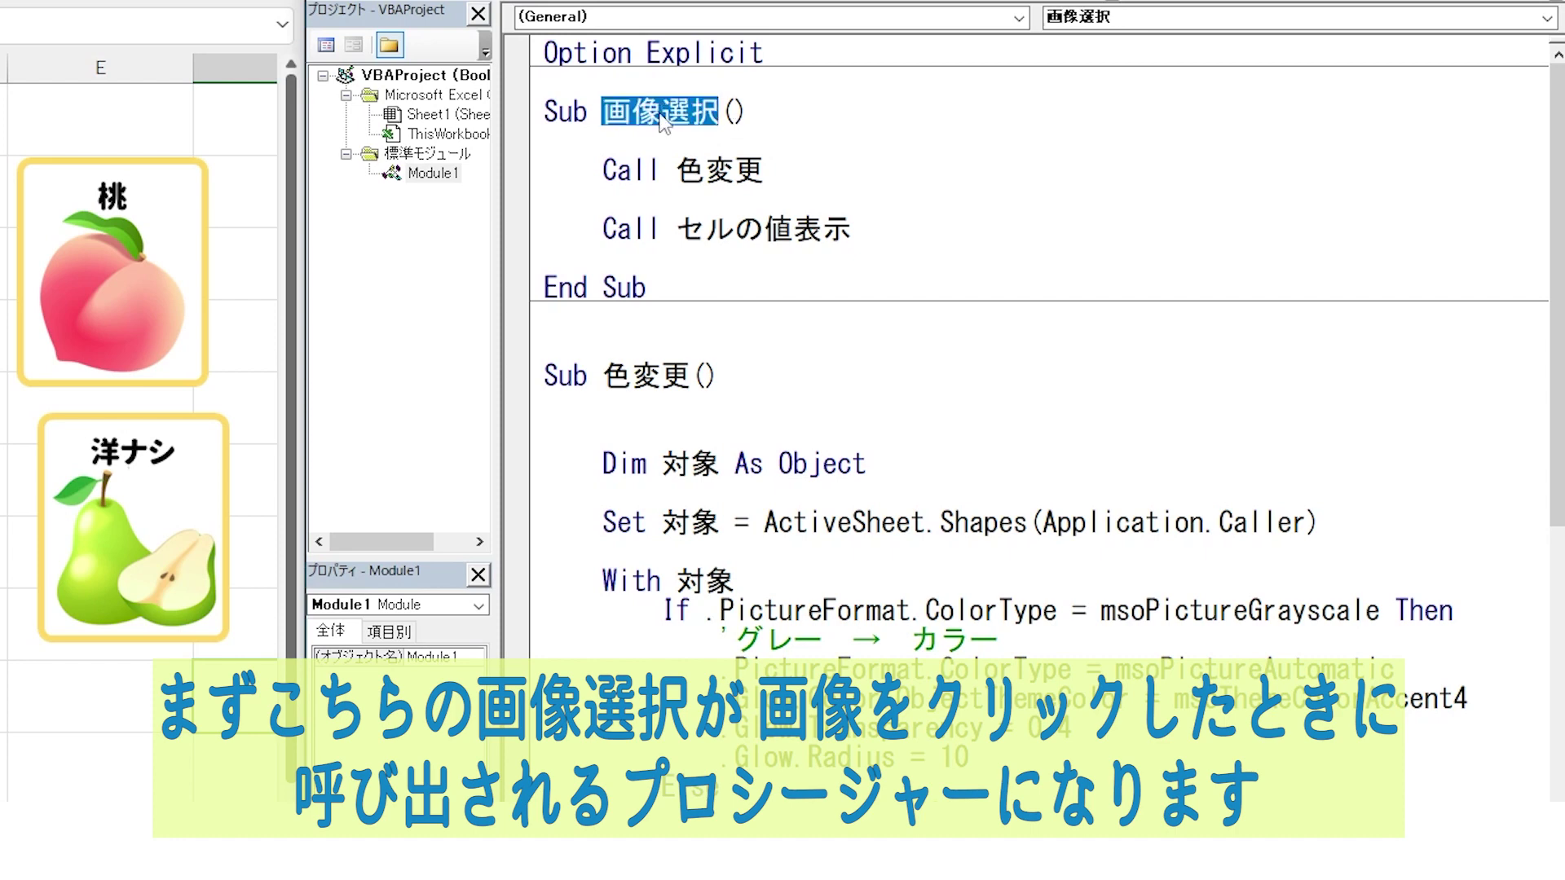
{"action": "left_click", "coordinate": [785, 113]}
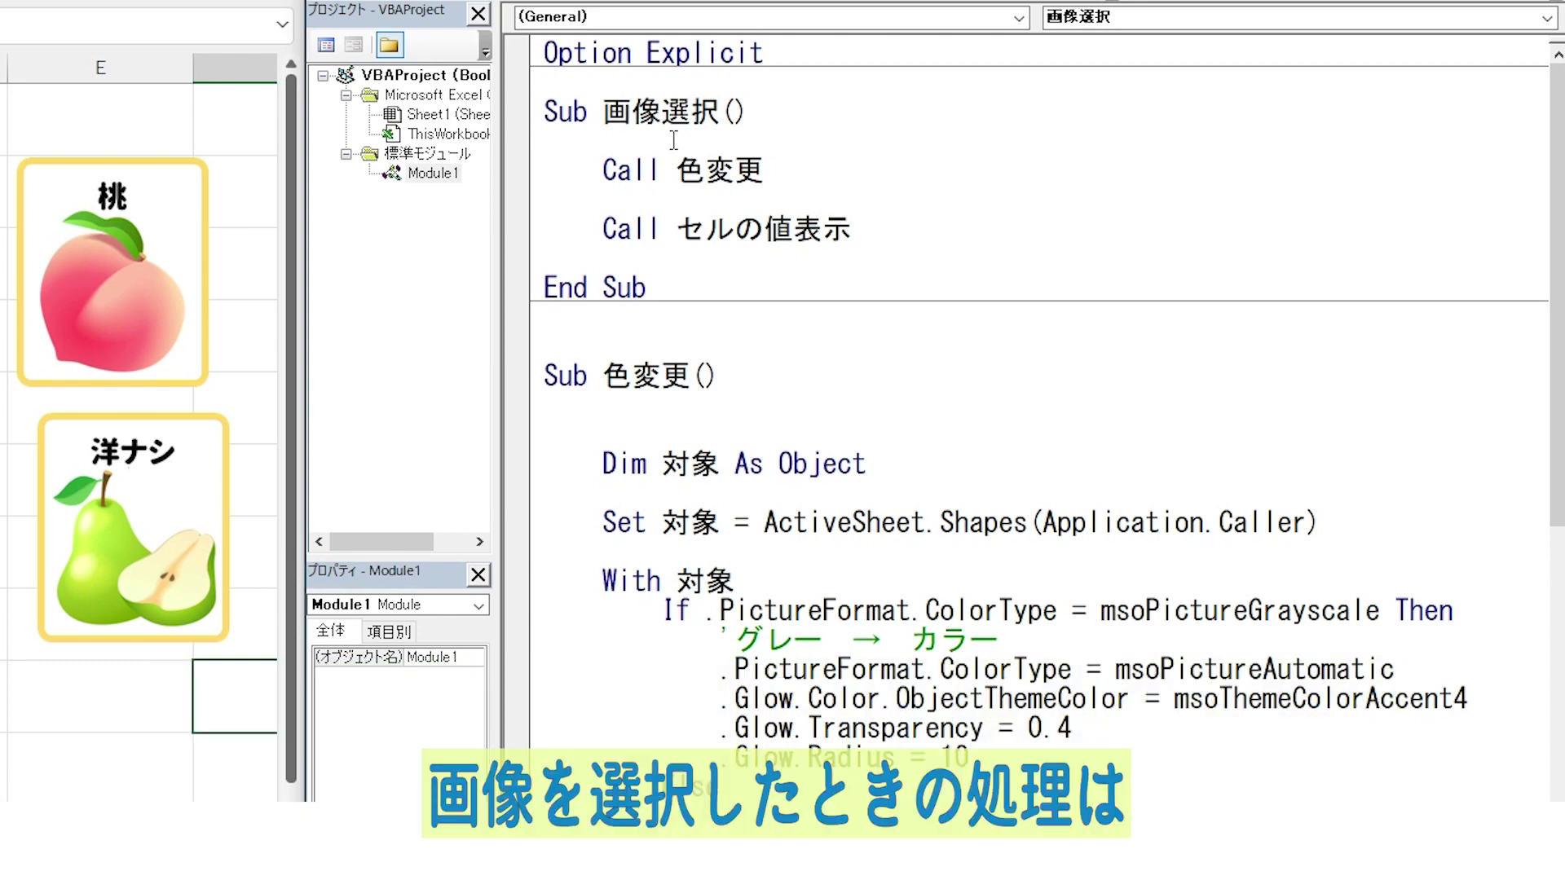
{"action": "left_click", "coordinate": [778, 171]}
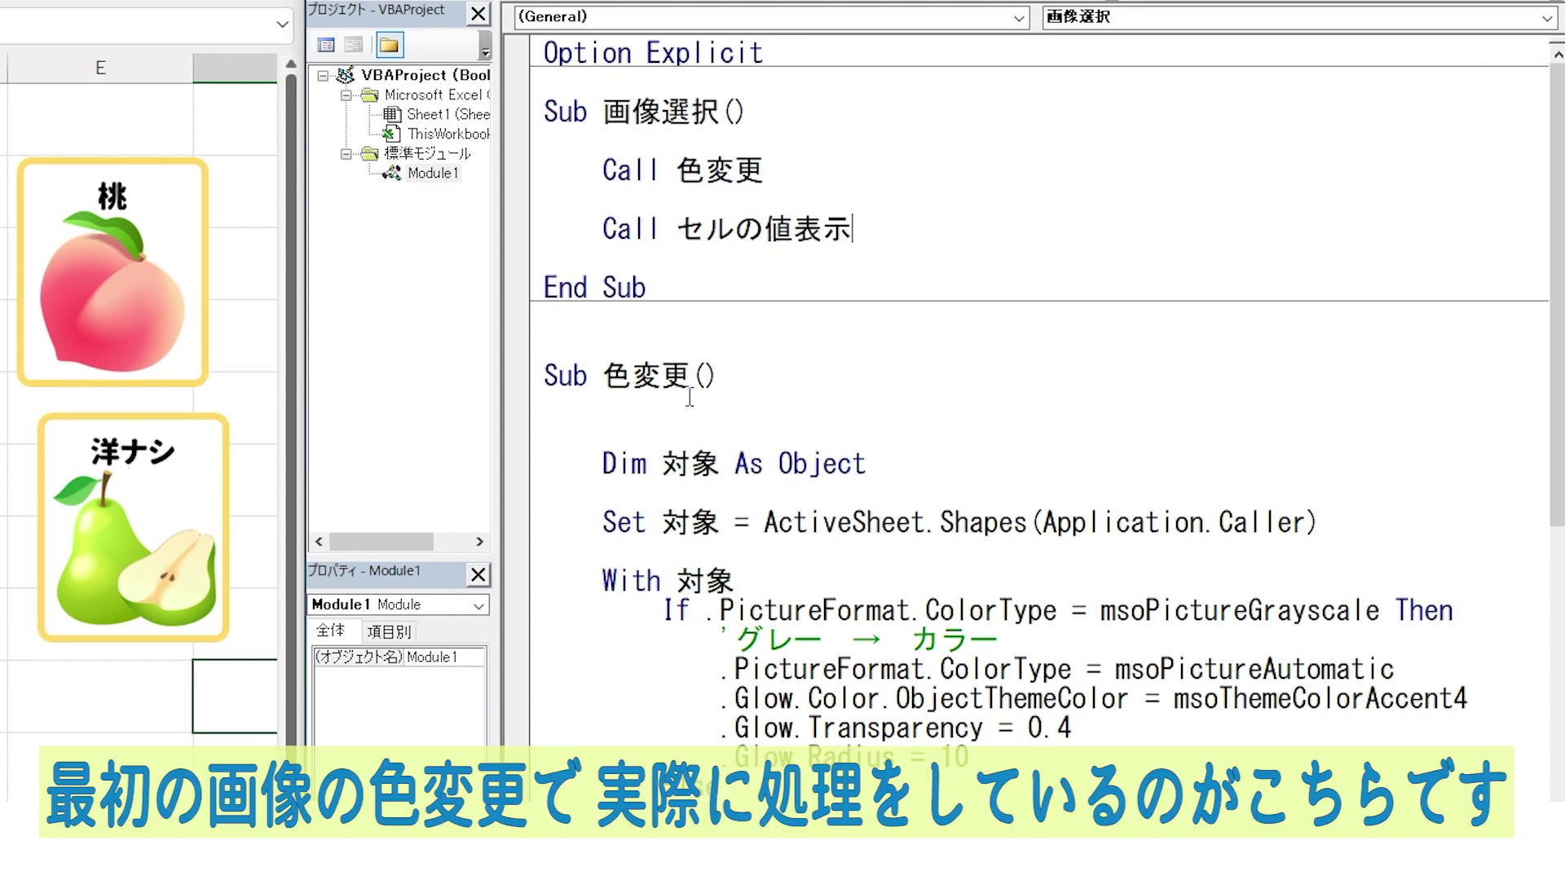
{"action": "scroll", "coordinate": [690, 398], "scroll_direction": "down", "scroll_amount": 2}
{"action": "scroll", "coordinate": [695, 360], "scroll_direction": "down", "scroll_amount": 1}
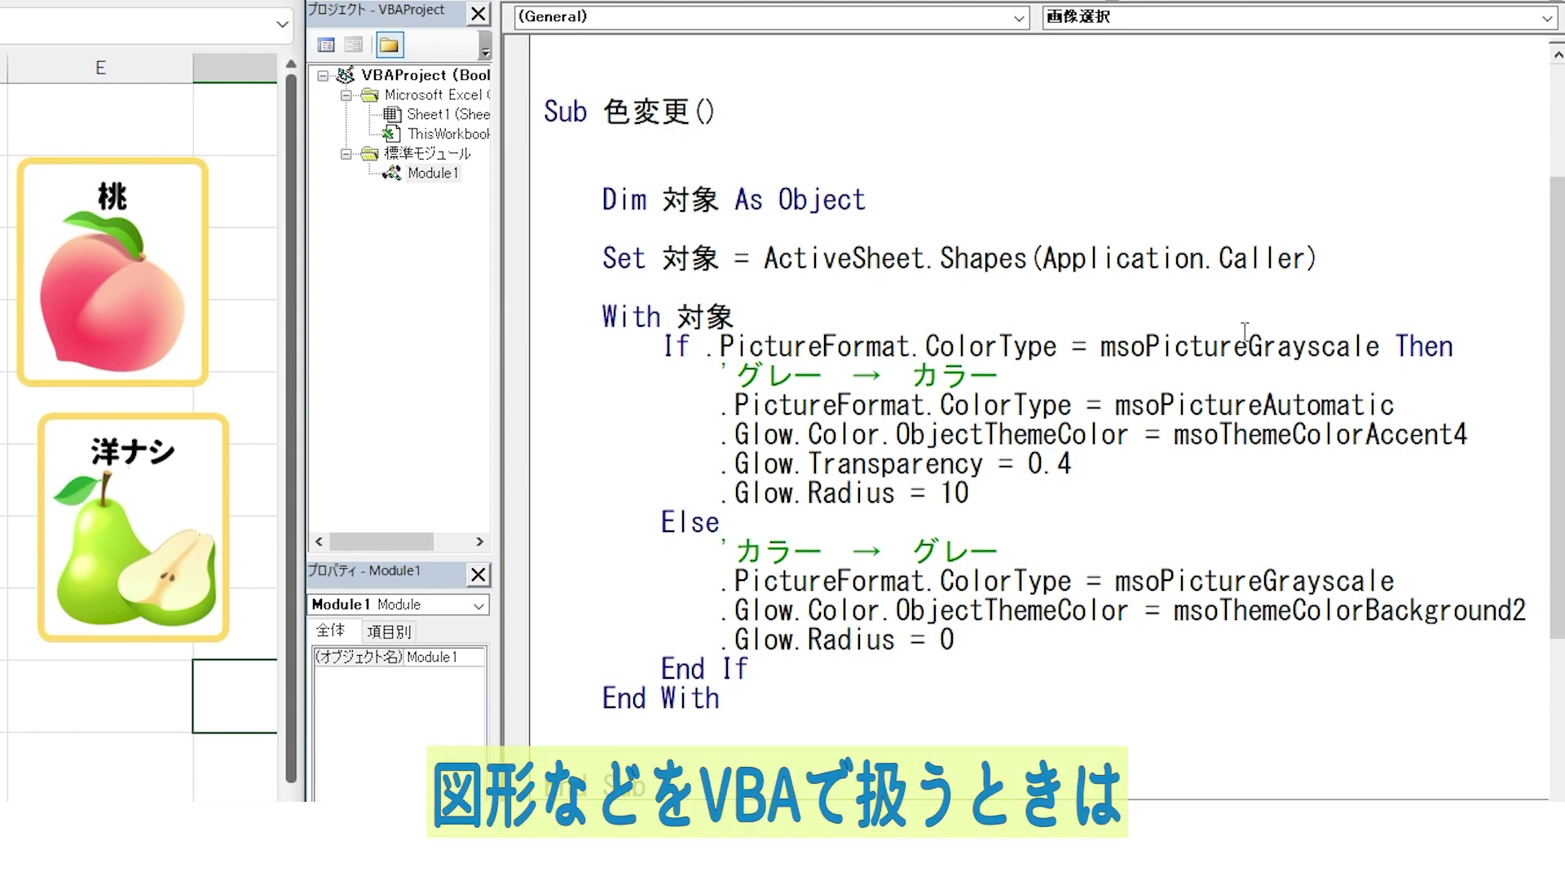
{"action": "double_click", "coordinate": [1290, 349]}
{"action": "left_click", "coordinate": [1261, 373]}
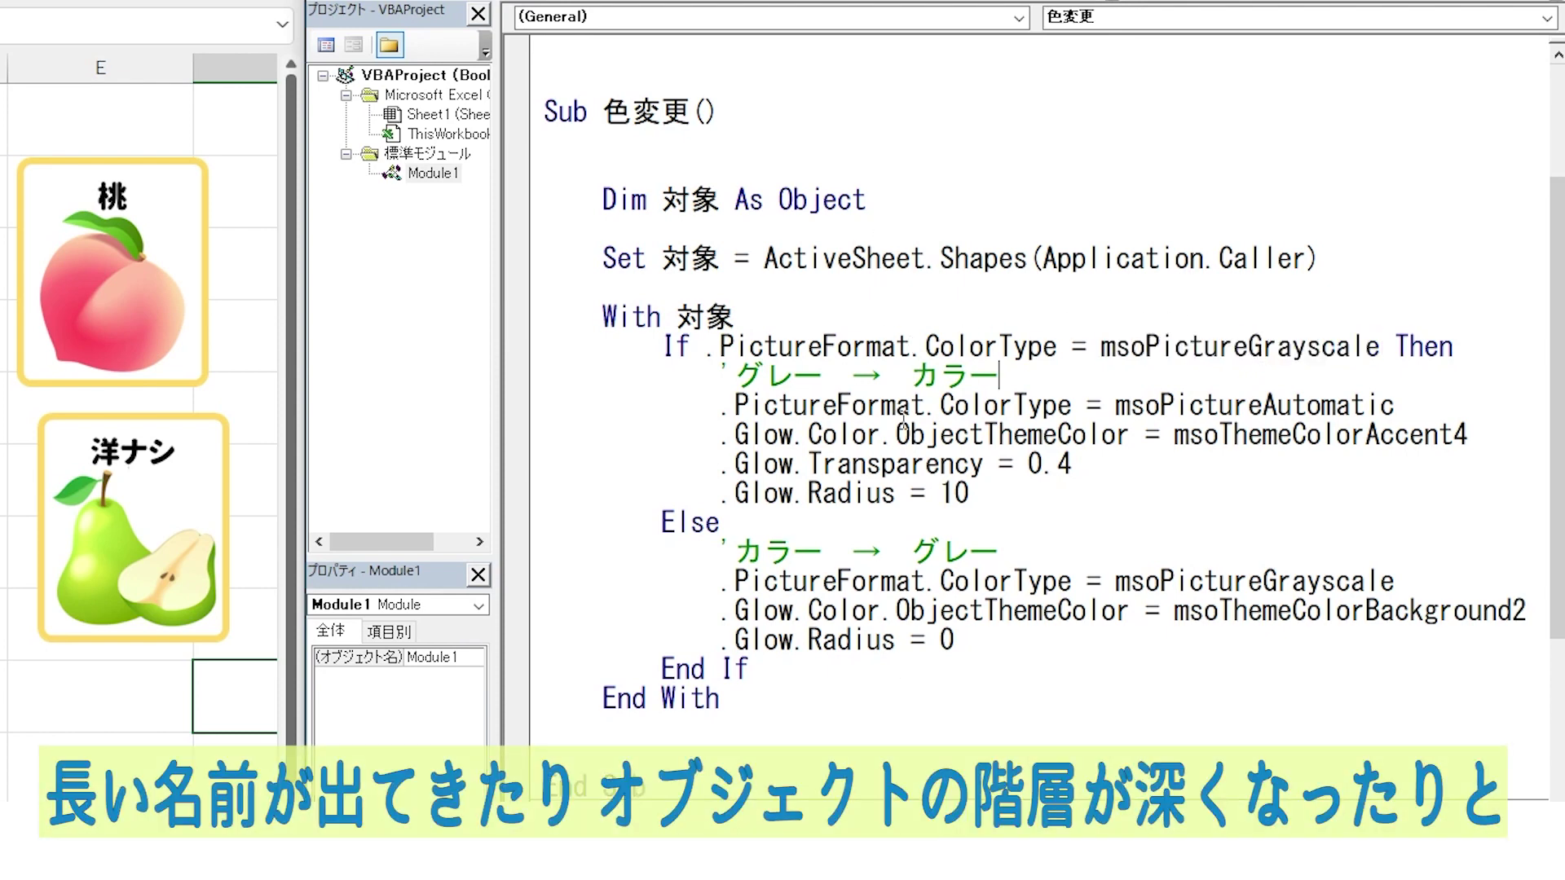
Examine the Glow.Color.ObjectThemeColor property in the macro code
{"action": "double_click", "coordinate": [763, 438]}
{"action": "double_click", "coordinate": [839, 436]}
{"action": "double_click", "coordinate": [952, 436]}
{"action": "left_click", "coordinate": [1201, 519]}
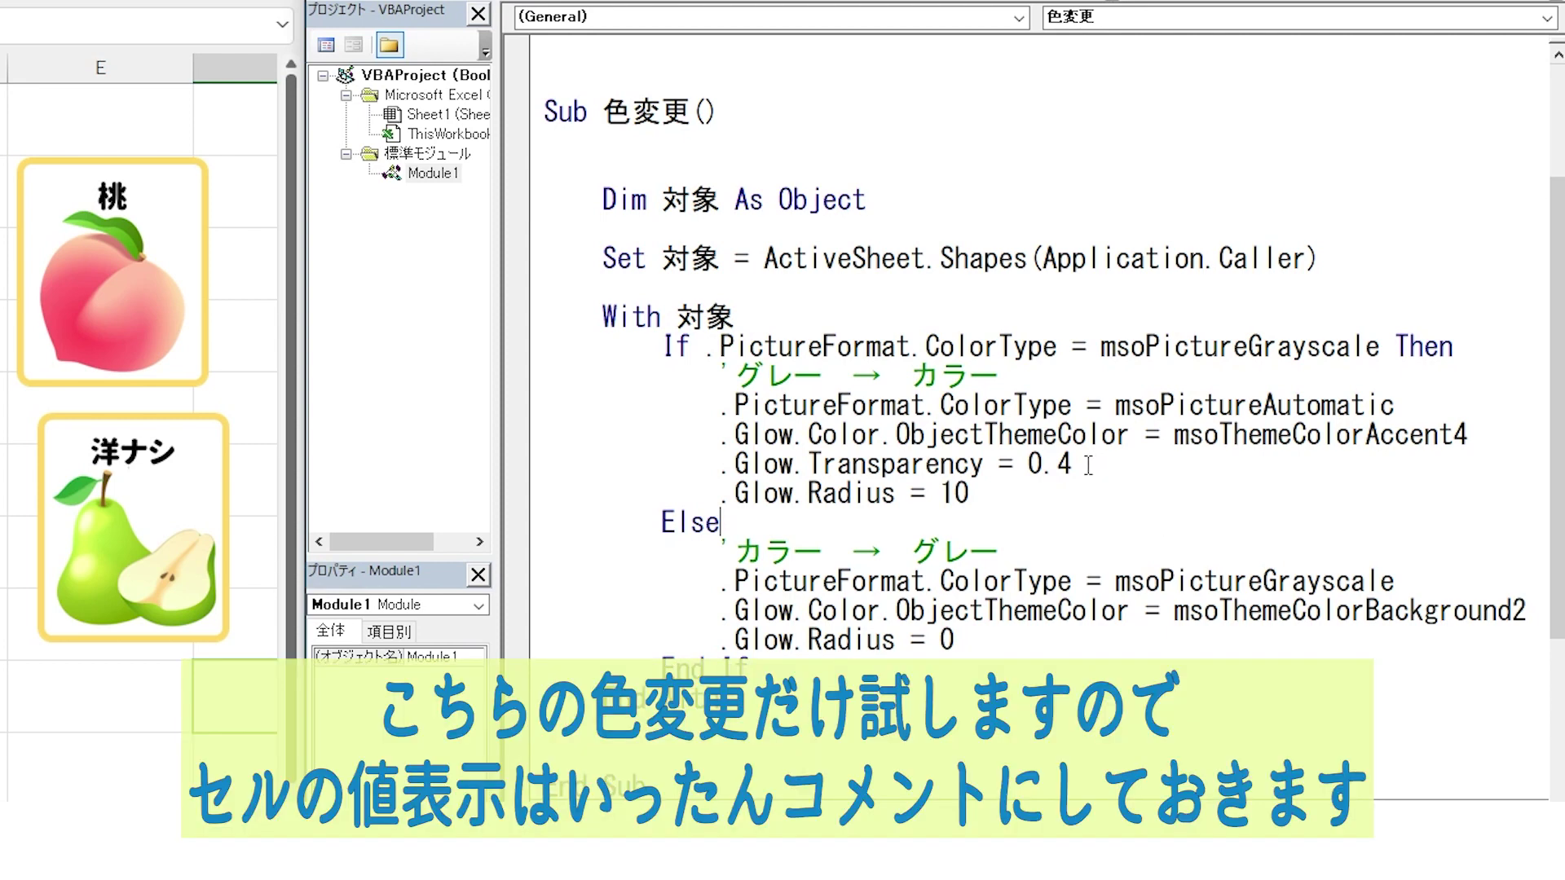
Comment out the Call セルの値表示 line with a leading apostrophe
{"action": "scroll", "coordinate": [1086, 466], "scroll_direction": "up", "scroll_amount": 3}
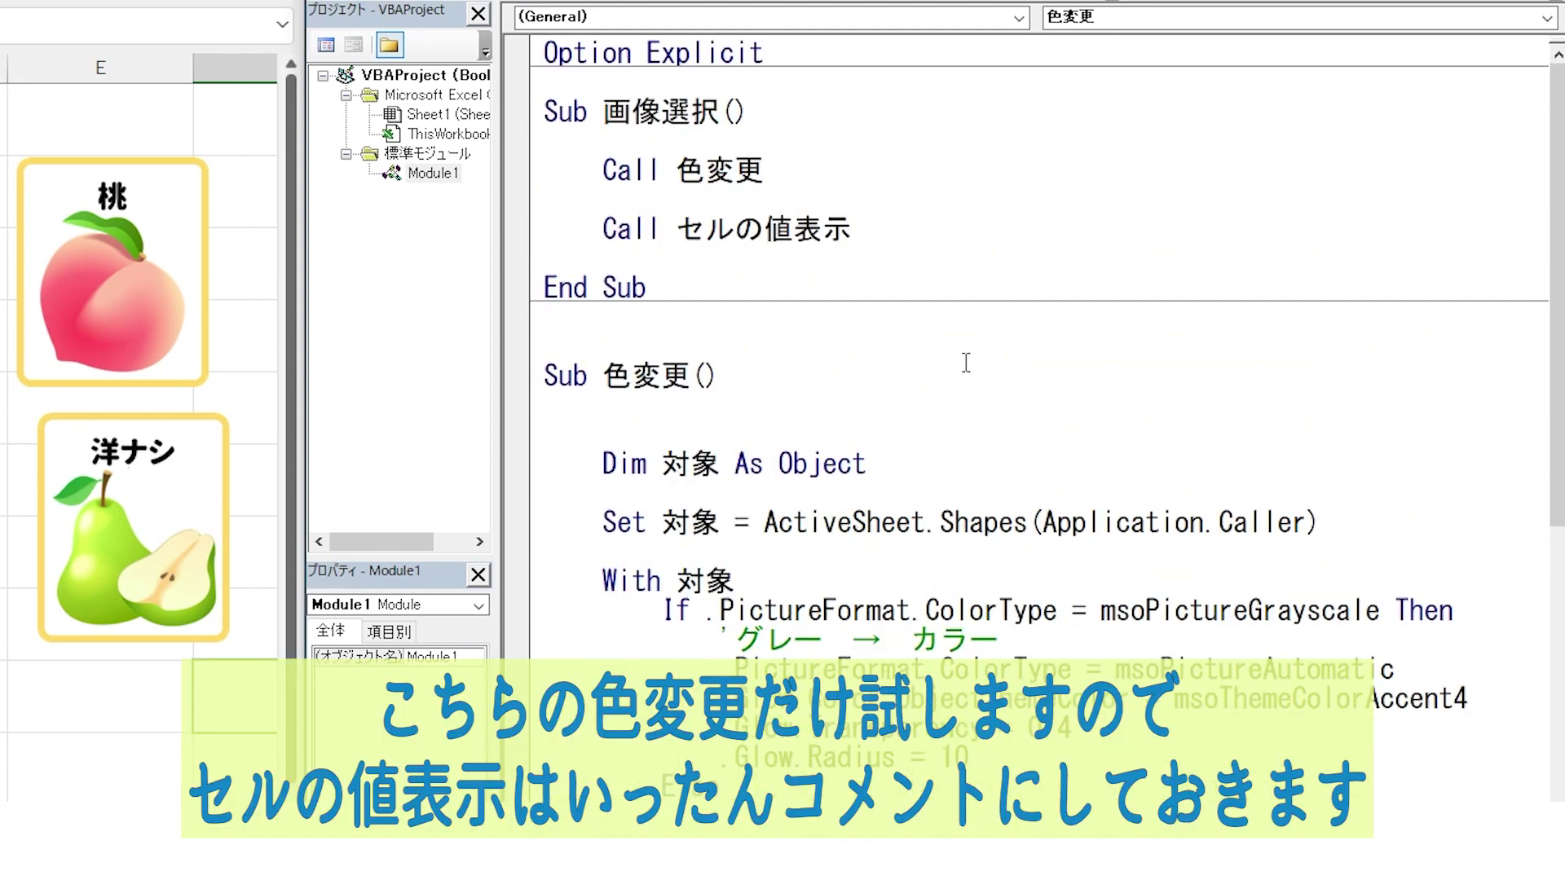
{"action": "left_click", "coordinate": [544, 228]}
{"action": "type", "text": "'"}
{"action": "key", "text": "Down"}
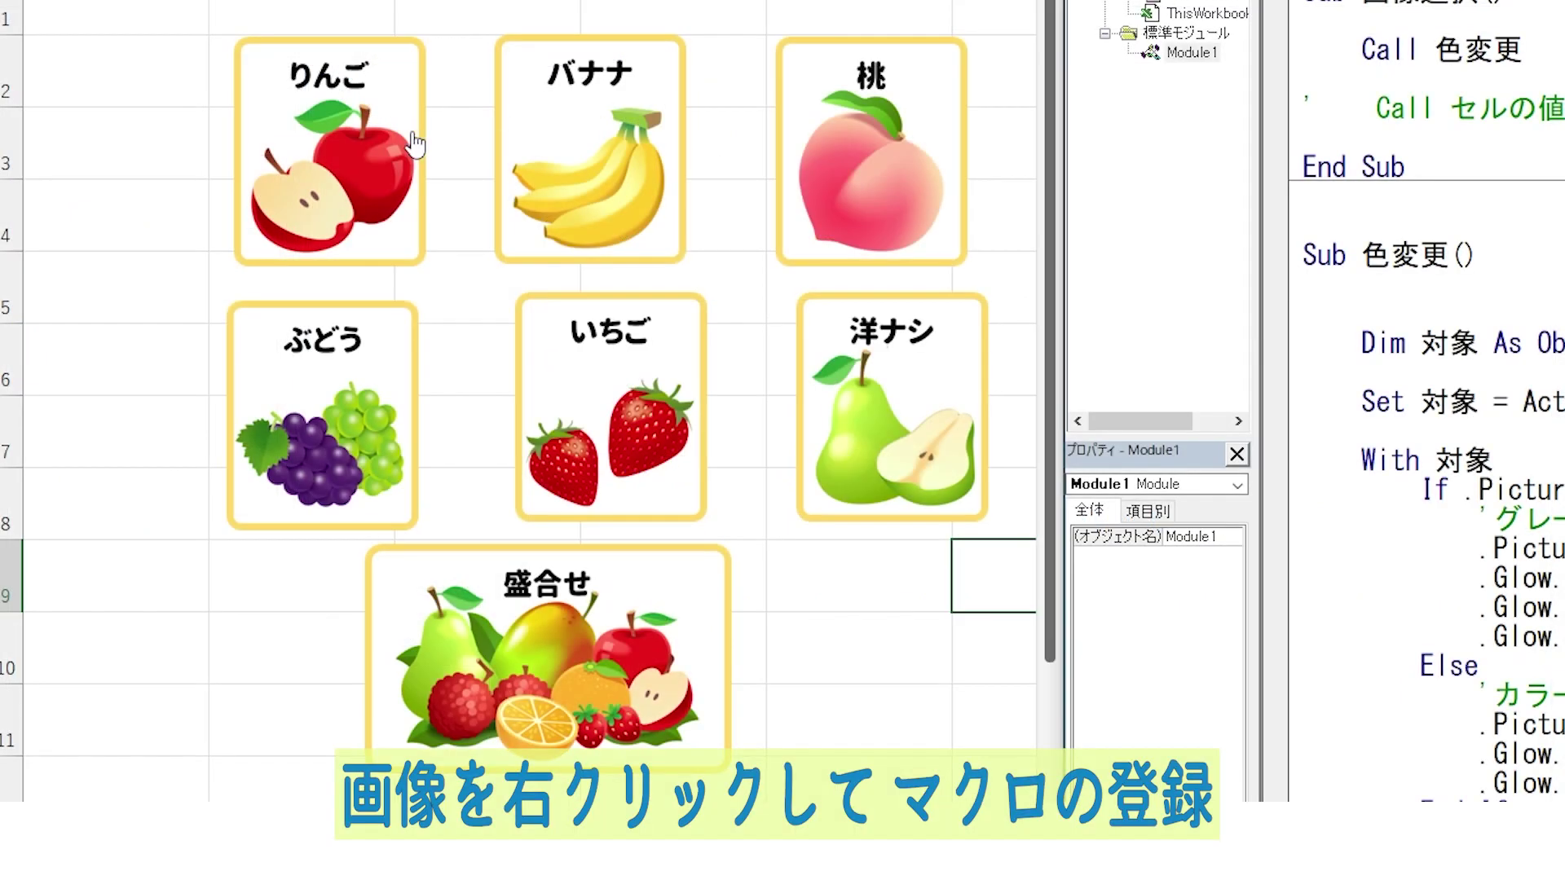
Assign the 画像選択 macro to the apple picture
{"action": "right_click", "coordinate": [395, 132]}
{"action": "left_click", "coordinate": [557, 561]}
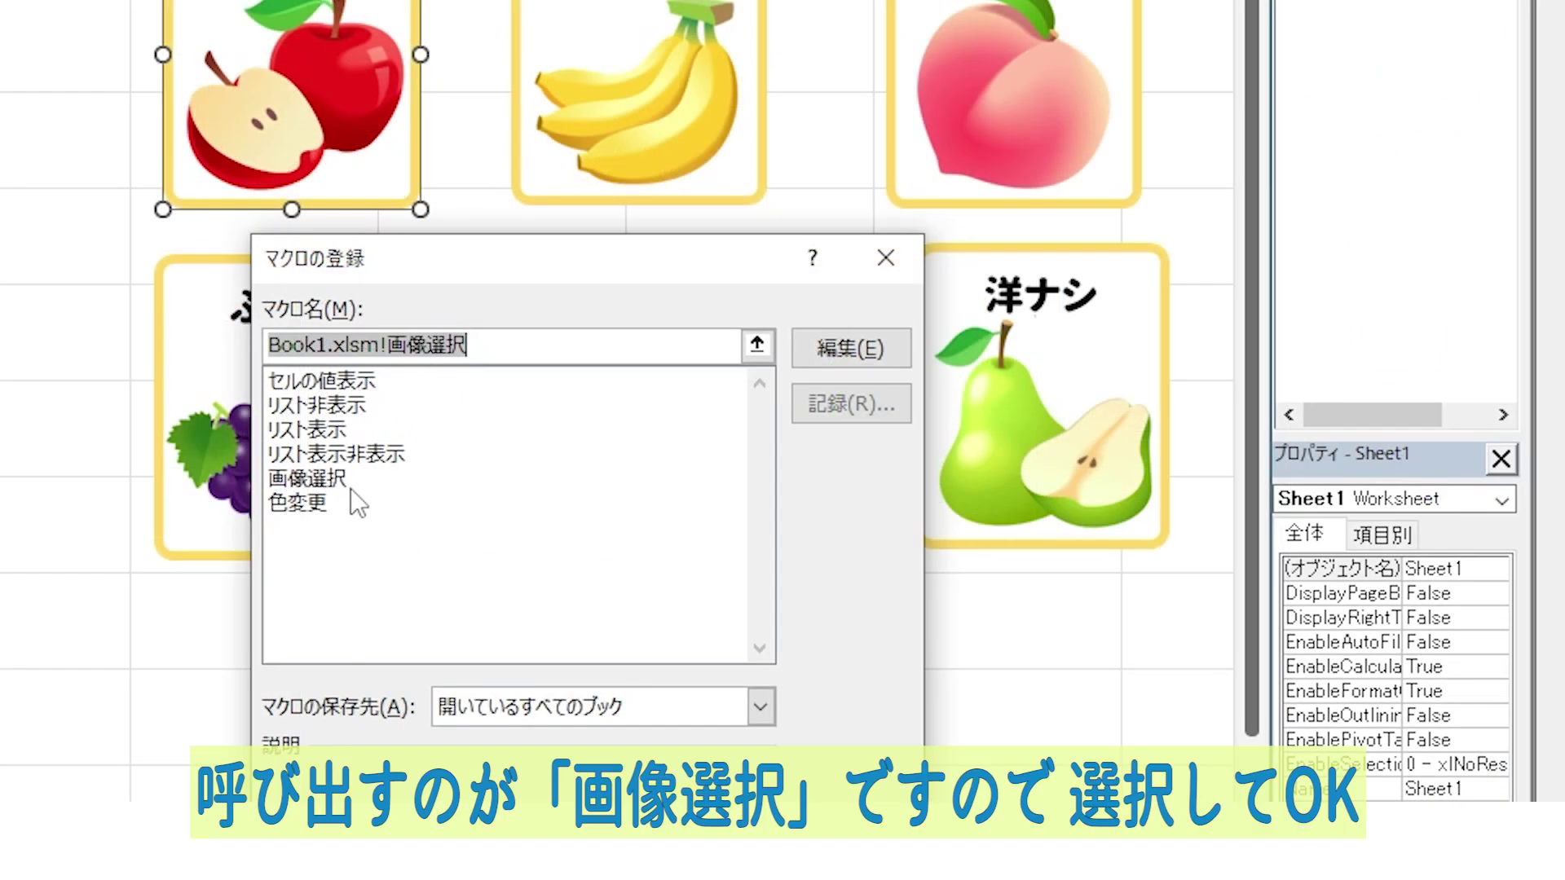
{"action": "left_click", "coordinate": [336, 470]}
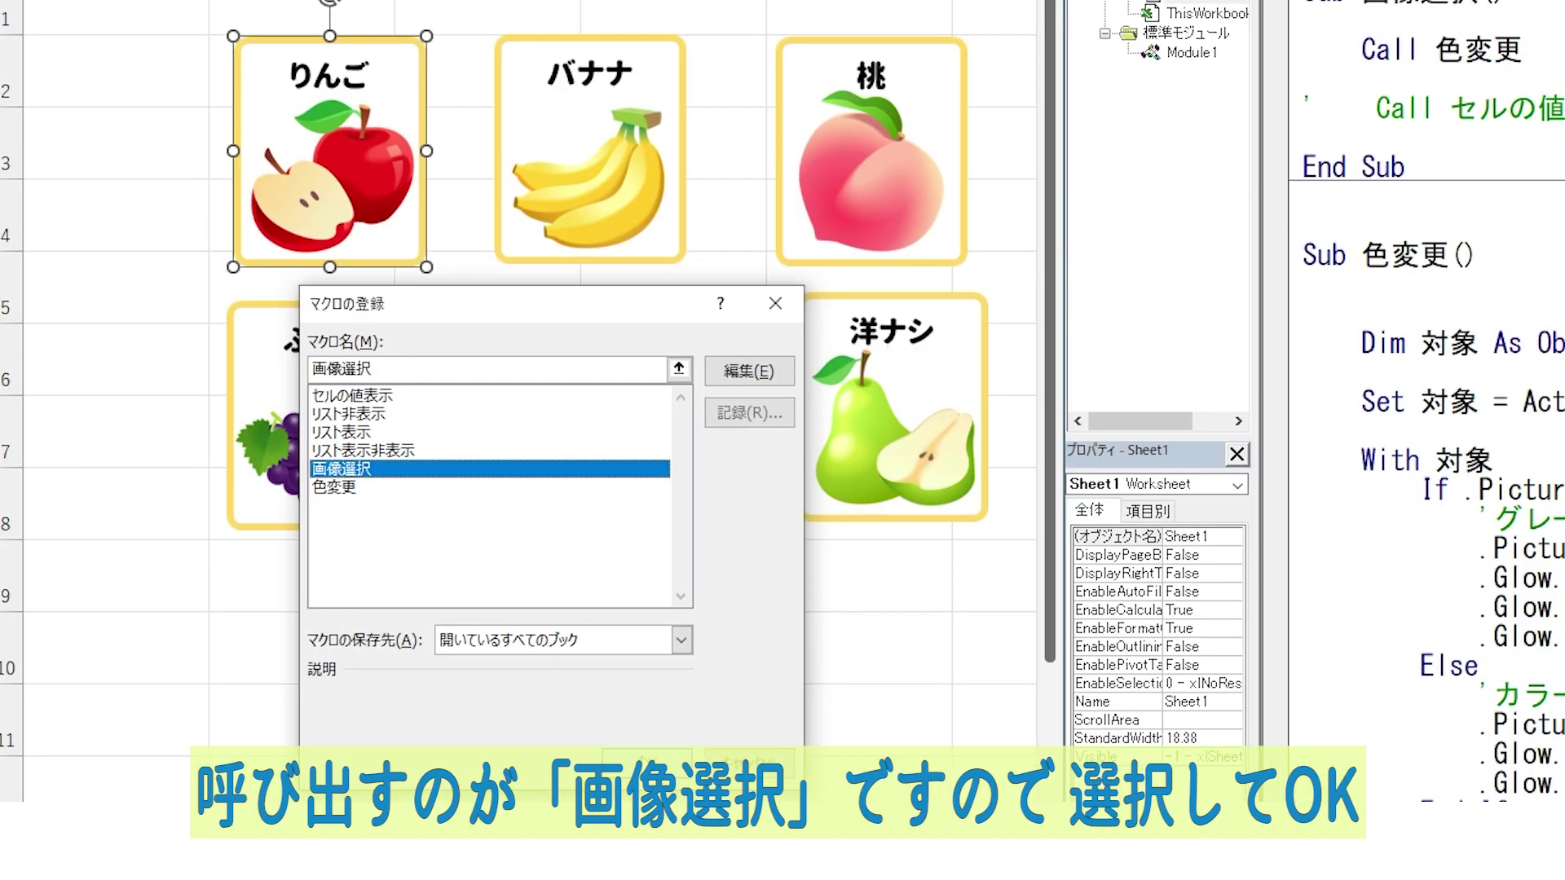
{"action": "left_click", "coordinate": [646, 760]}
{"action": "left_click", "coordinate": [152, 437]}
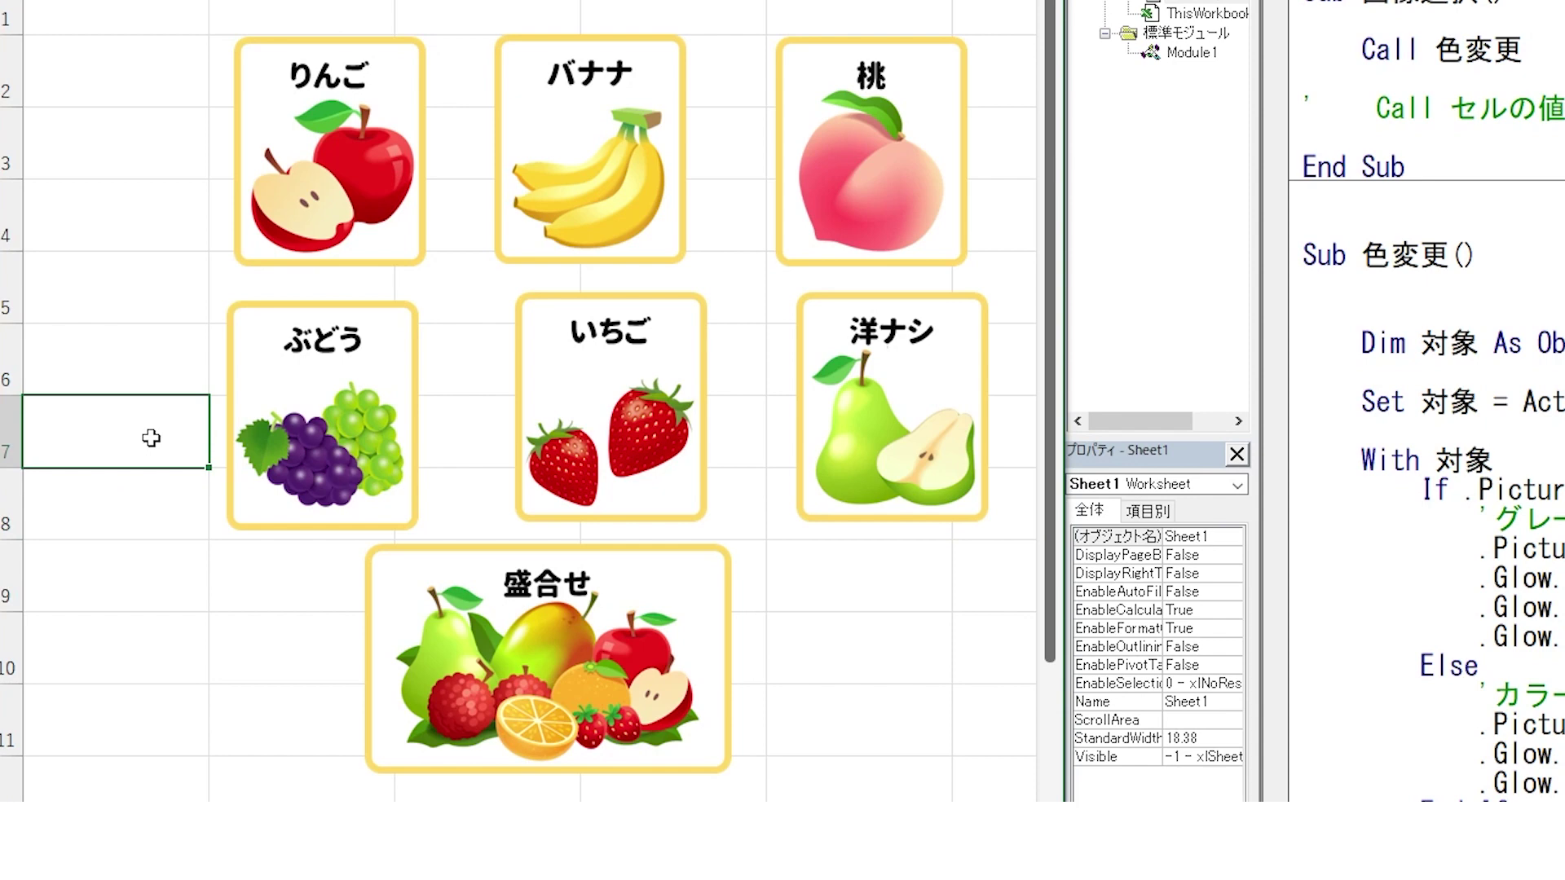
Click the apple repeatedly to toggle it between grey and glowing colour
{"action": "left_click", "coordinate": [333, 166]}
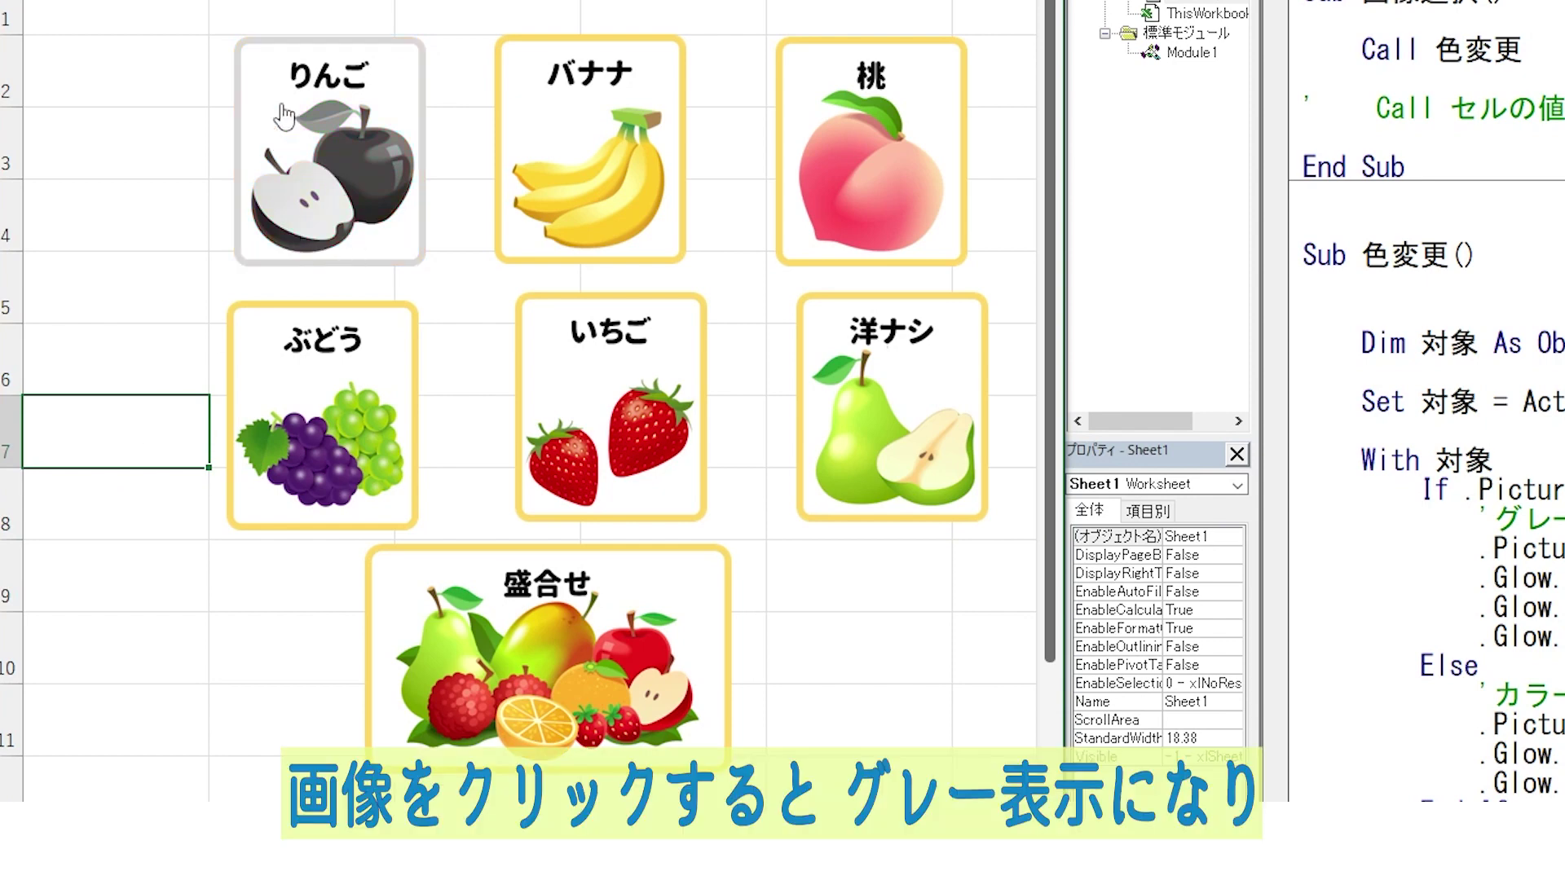
{"action": "left_click", "coordinate": [376, 195]}
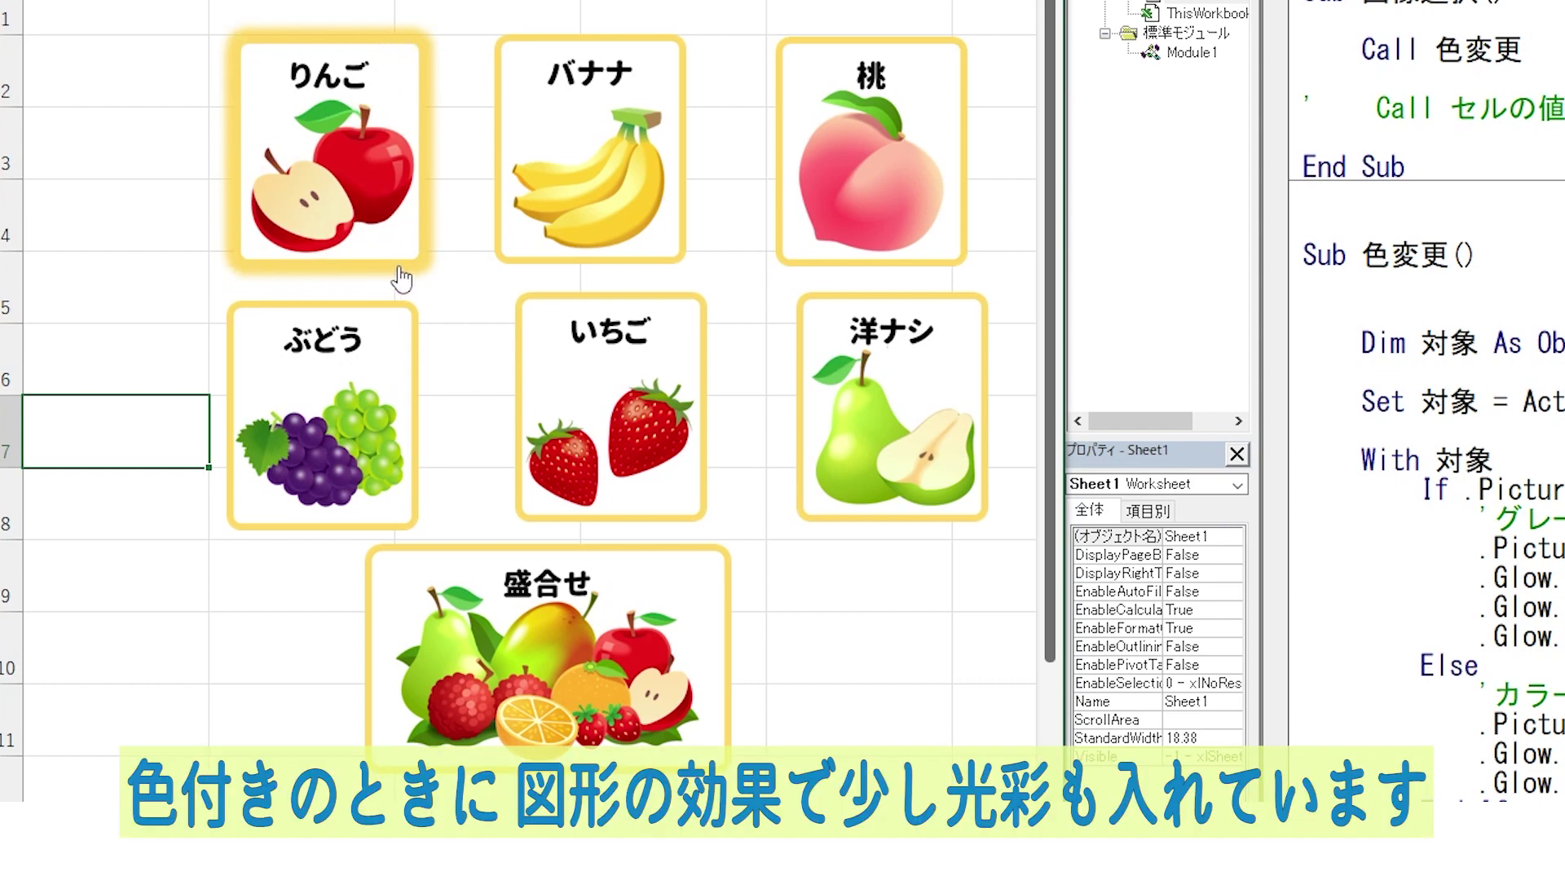
{"action": "left_click", "coordinate": [348, 167]}
{"action": "left_click", "coordinate": [348, 171]}
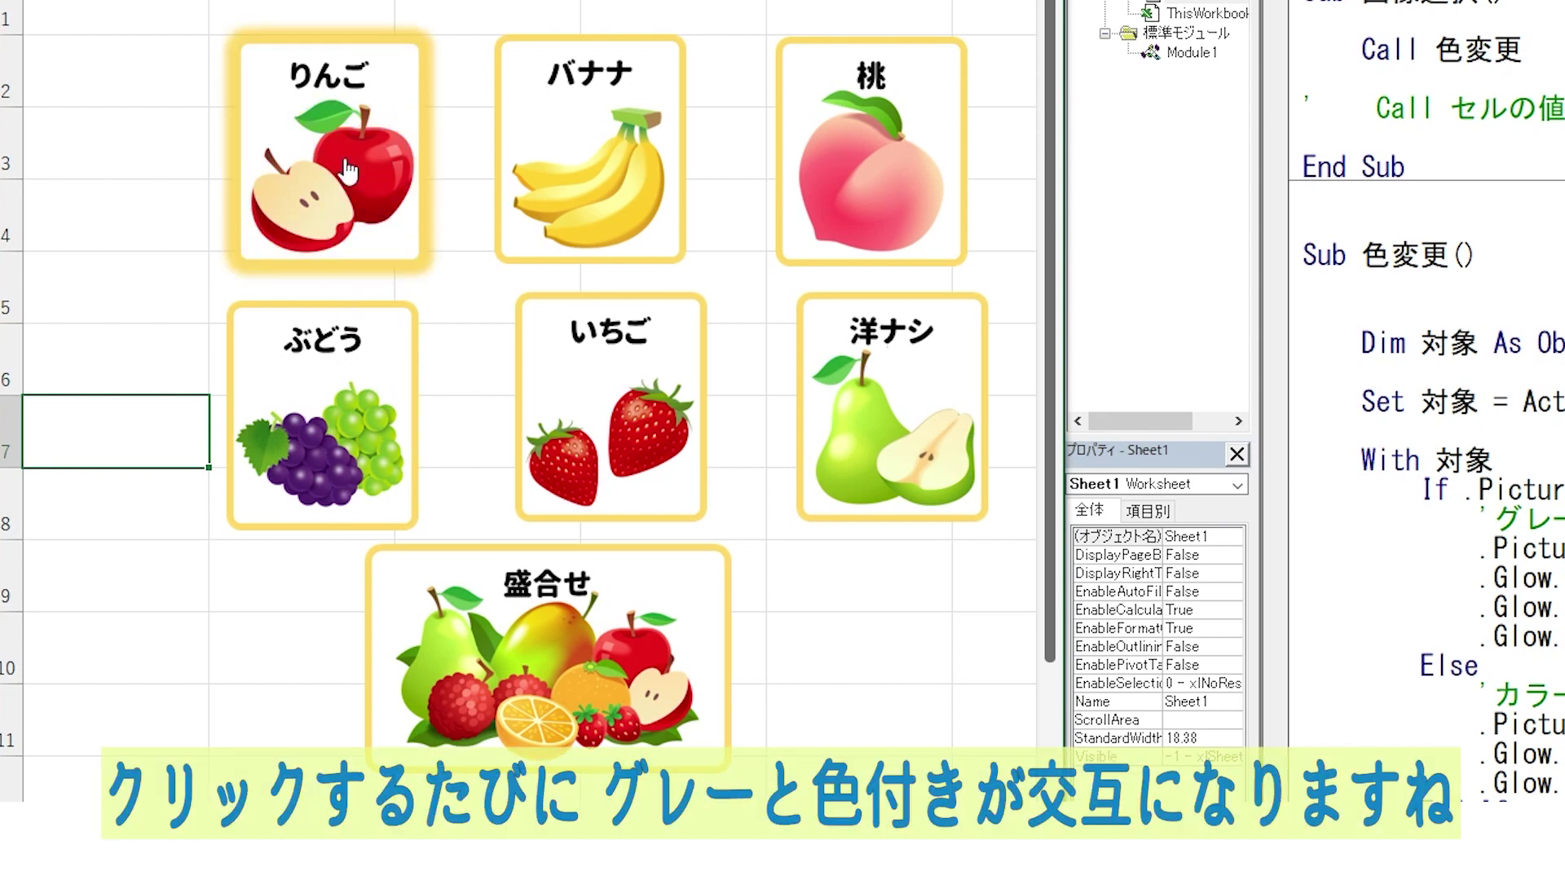
{"action": "left_click", "coordinate": [348, 173]}
{"action": "left_click", "coordinate": [348, 198]}
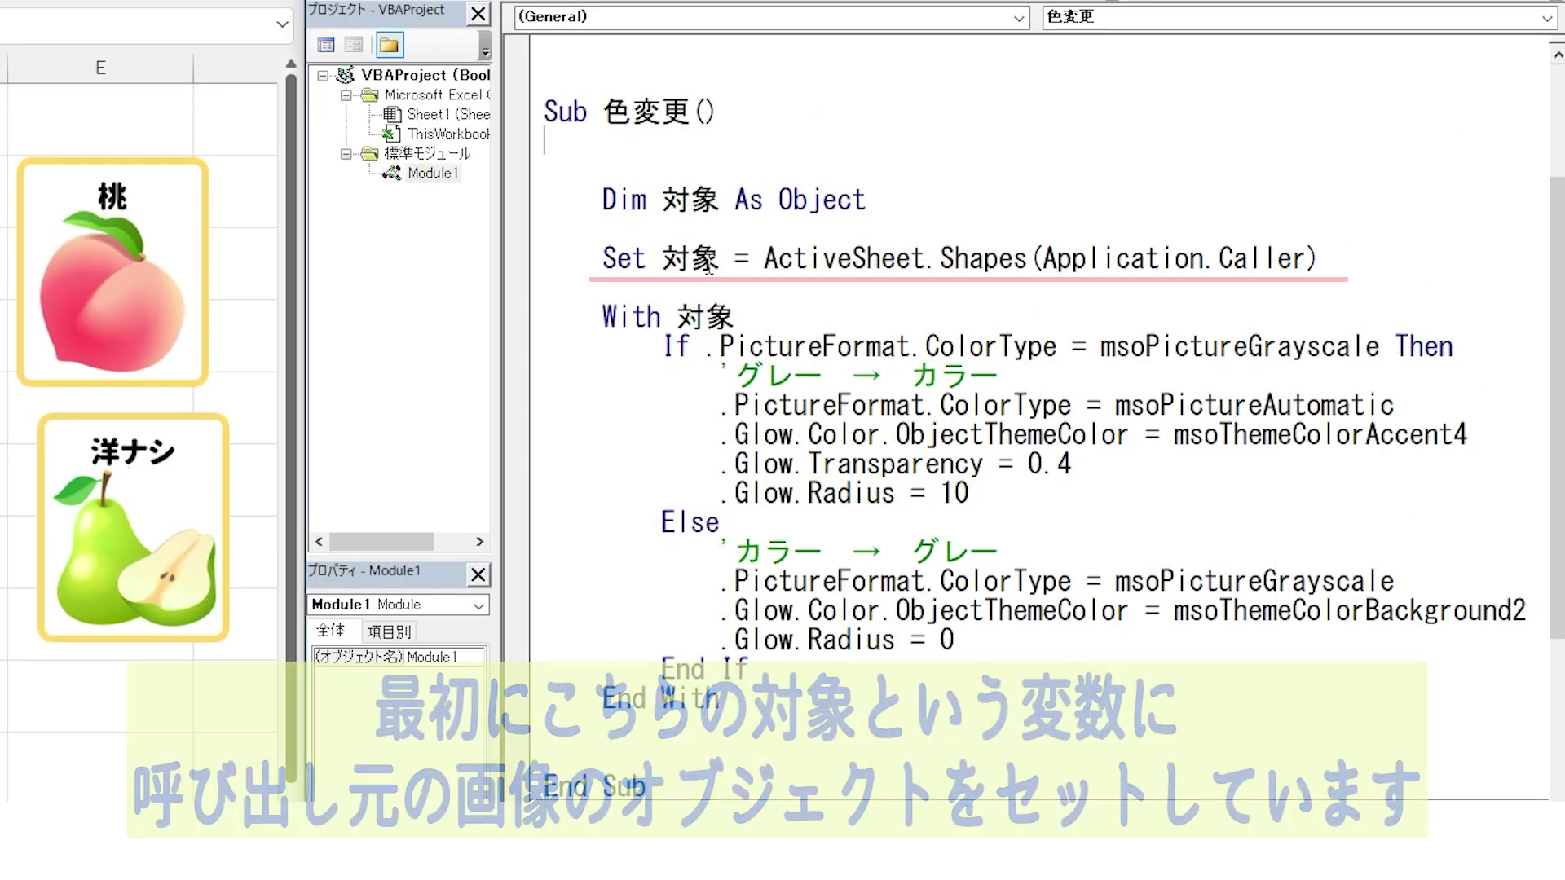
{"action": "double_click", "coordinate": [688, 257]}
{"action": "left_click", "coordinate": [734, 289]}
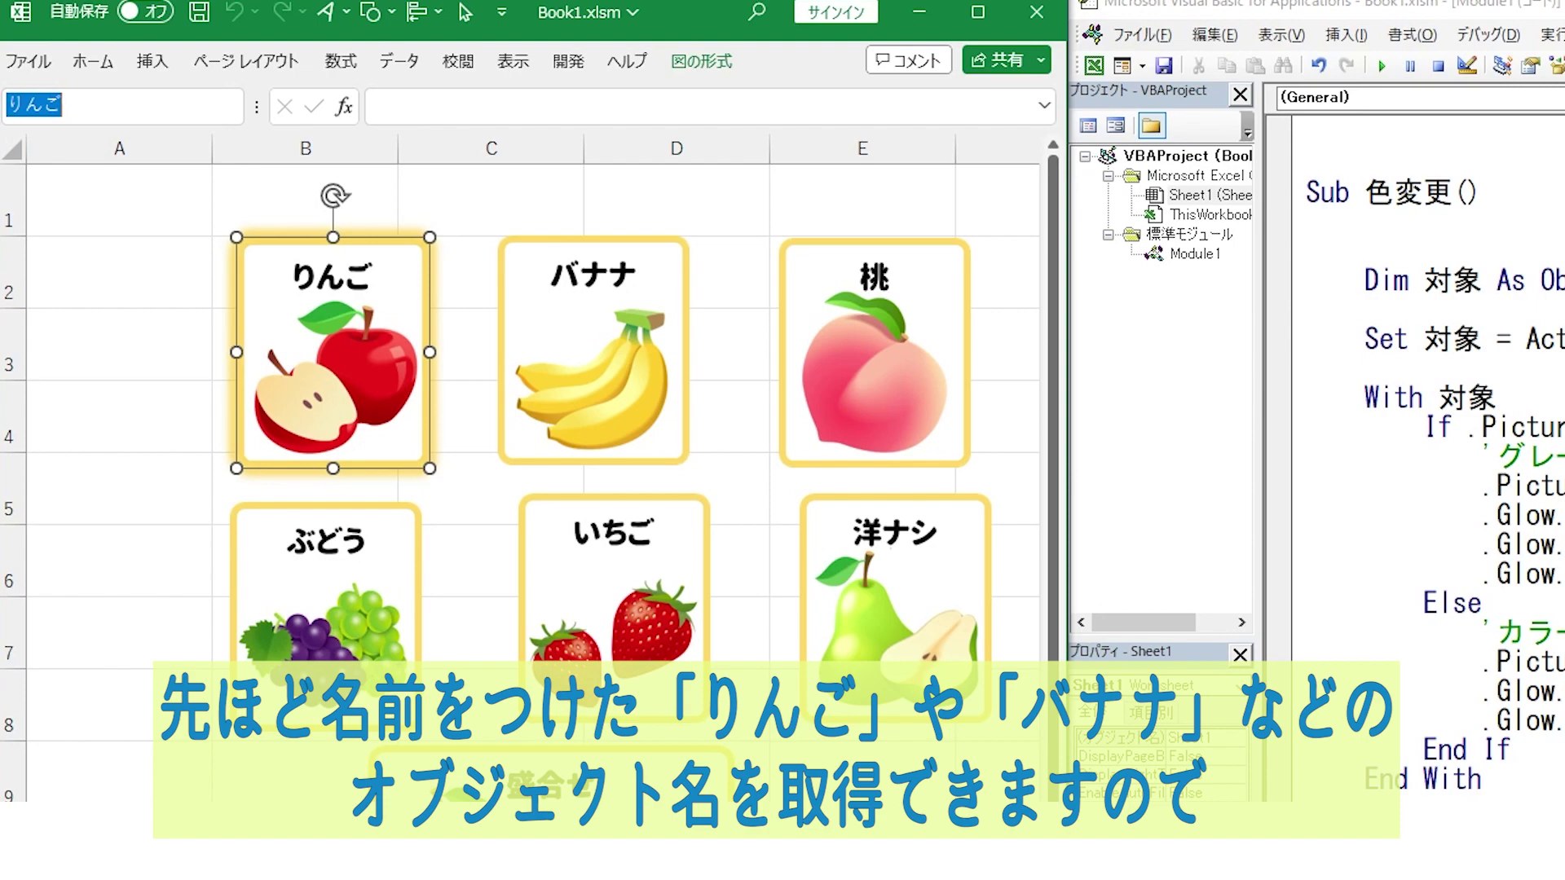
{"action": "left_click", "coordinate": [1365, 367]}
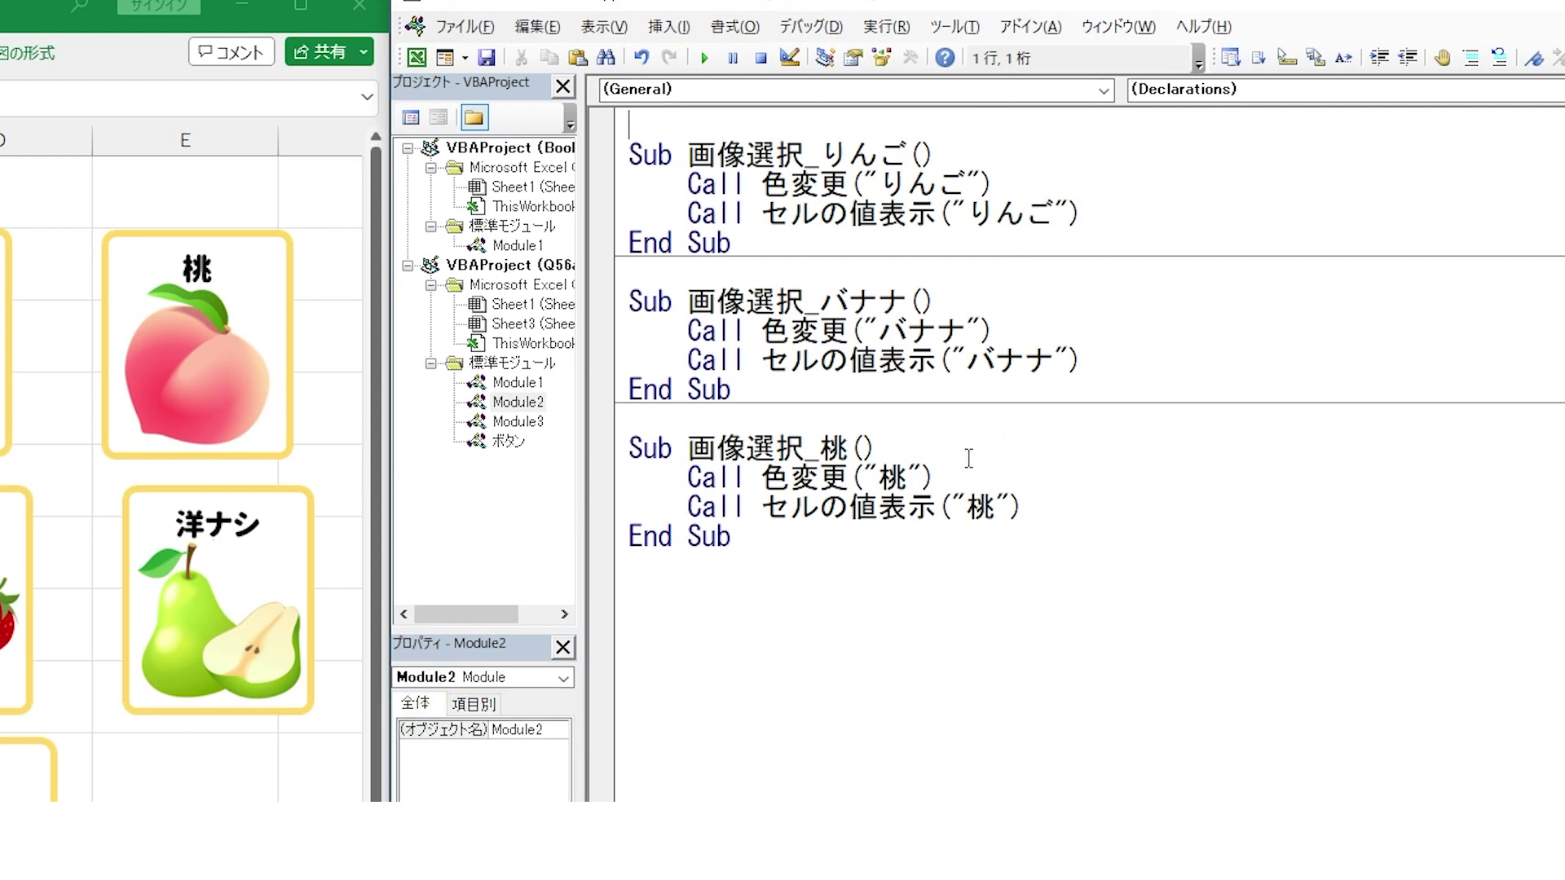
{"action": "left_click", "coordinate": [1047, 181]}
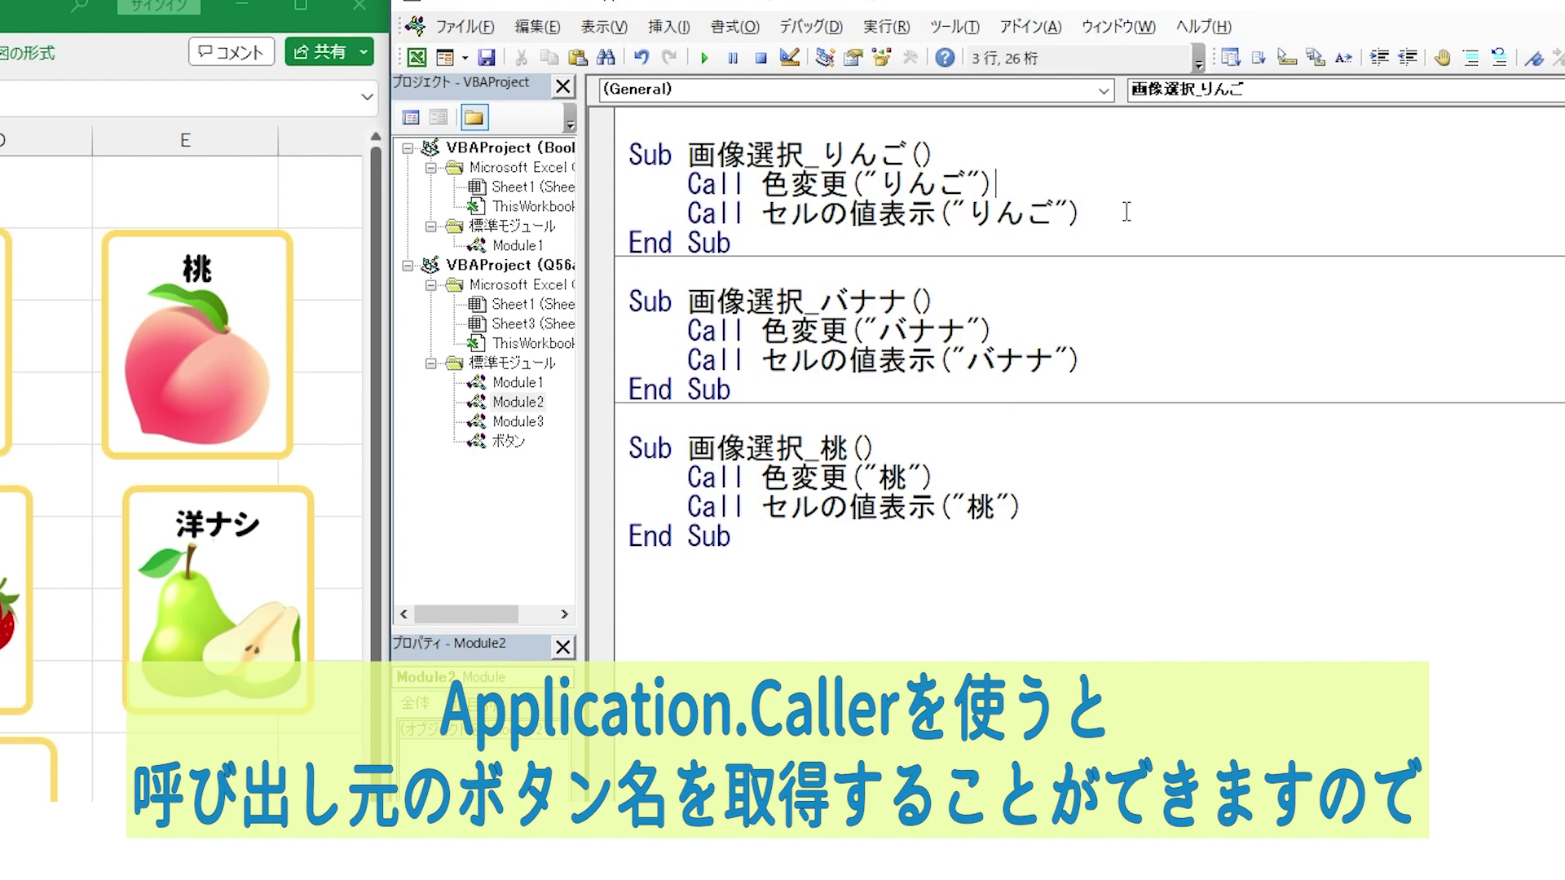
{"action": "left_click", "coordinate": [1127, 212]}
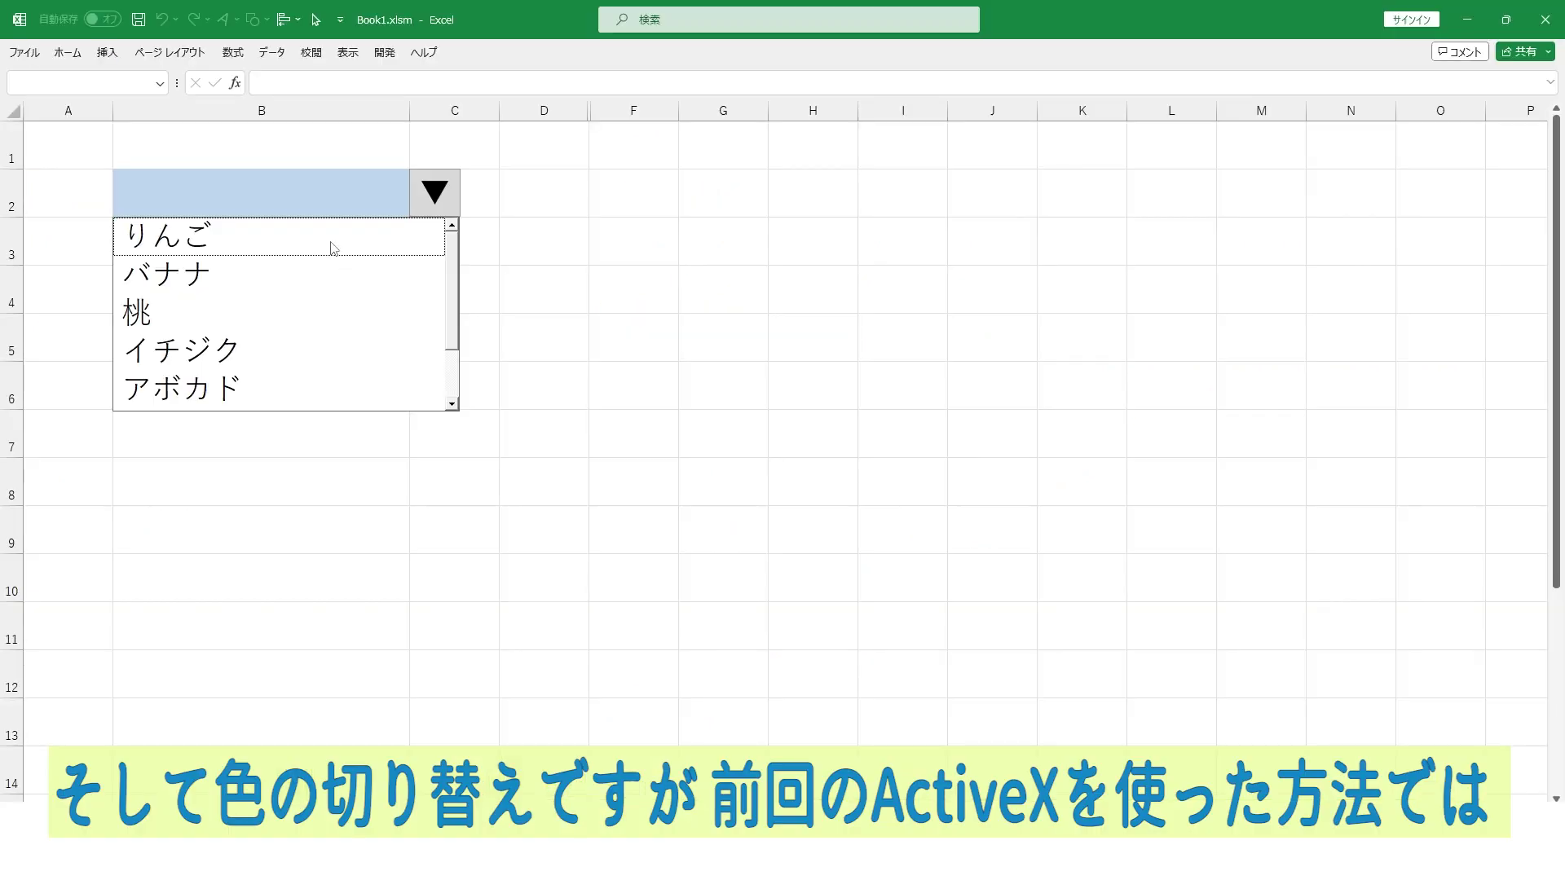
Pick りんご, 桃 and イチジク in the list so it reads りんご,桃,イチジク
{"action": "left_click", "coordinate": [328, 245]}
{"action": "left_click", "coordinate": [316, 311]}
{"action": "left_click", "coordinate": [317, 352]}
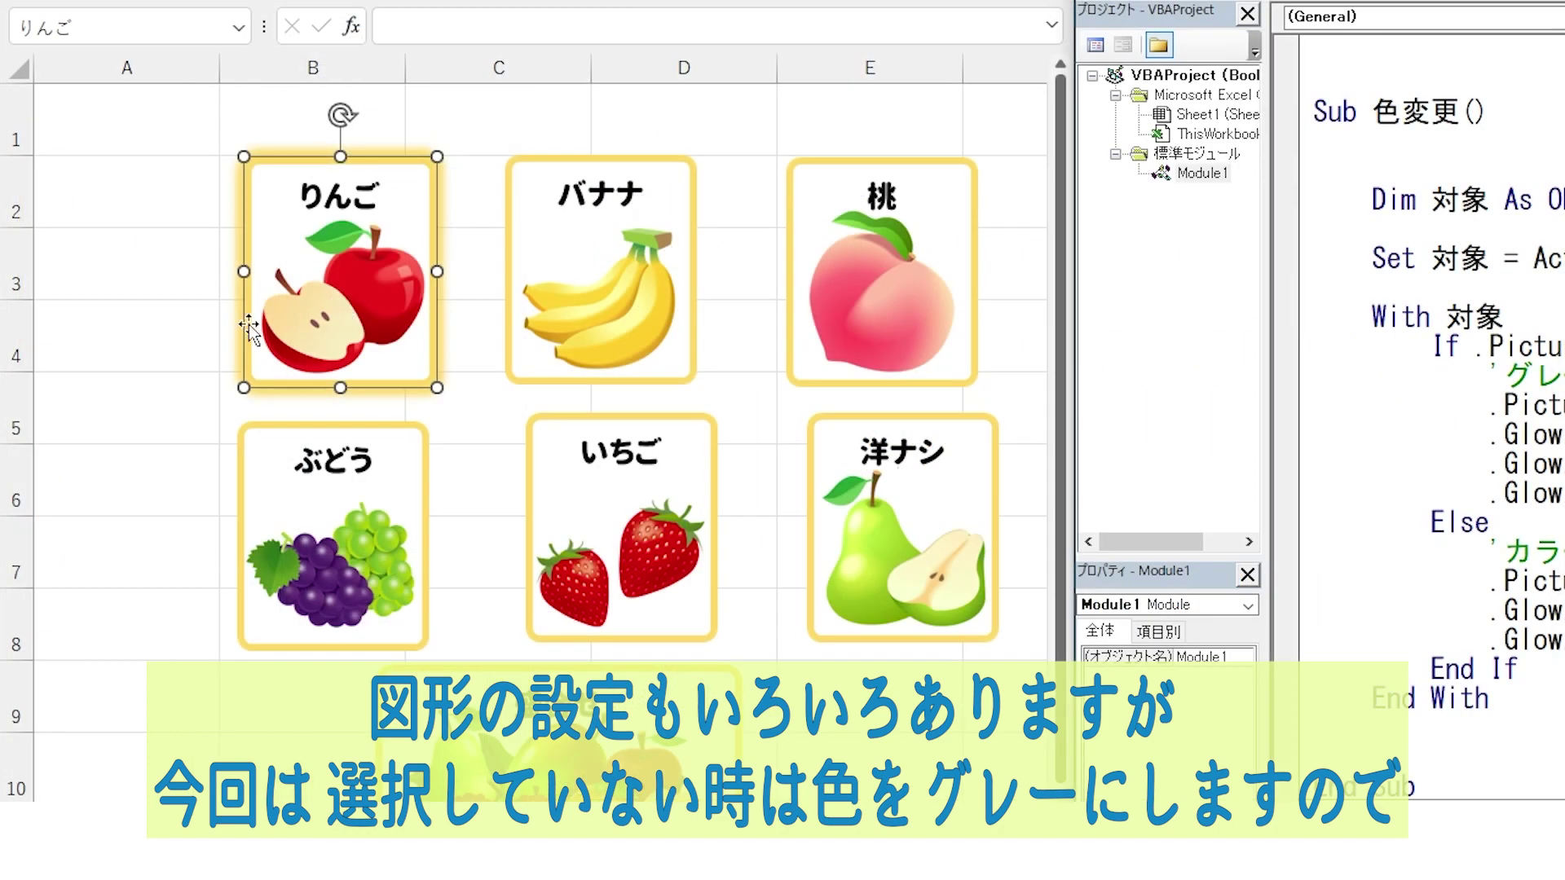
Turn the apple grey, then review the グレー/カラー comments in both branches
{"action": "left_click", "coordinate": [150, 341]}
{"action": "left_click", "coordinate": [377, 305]}
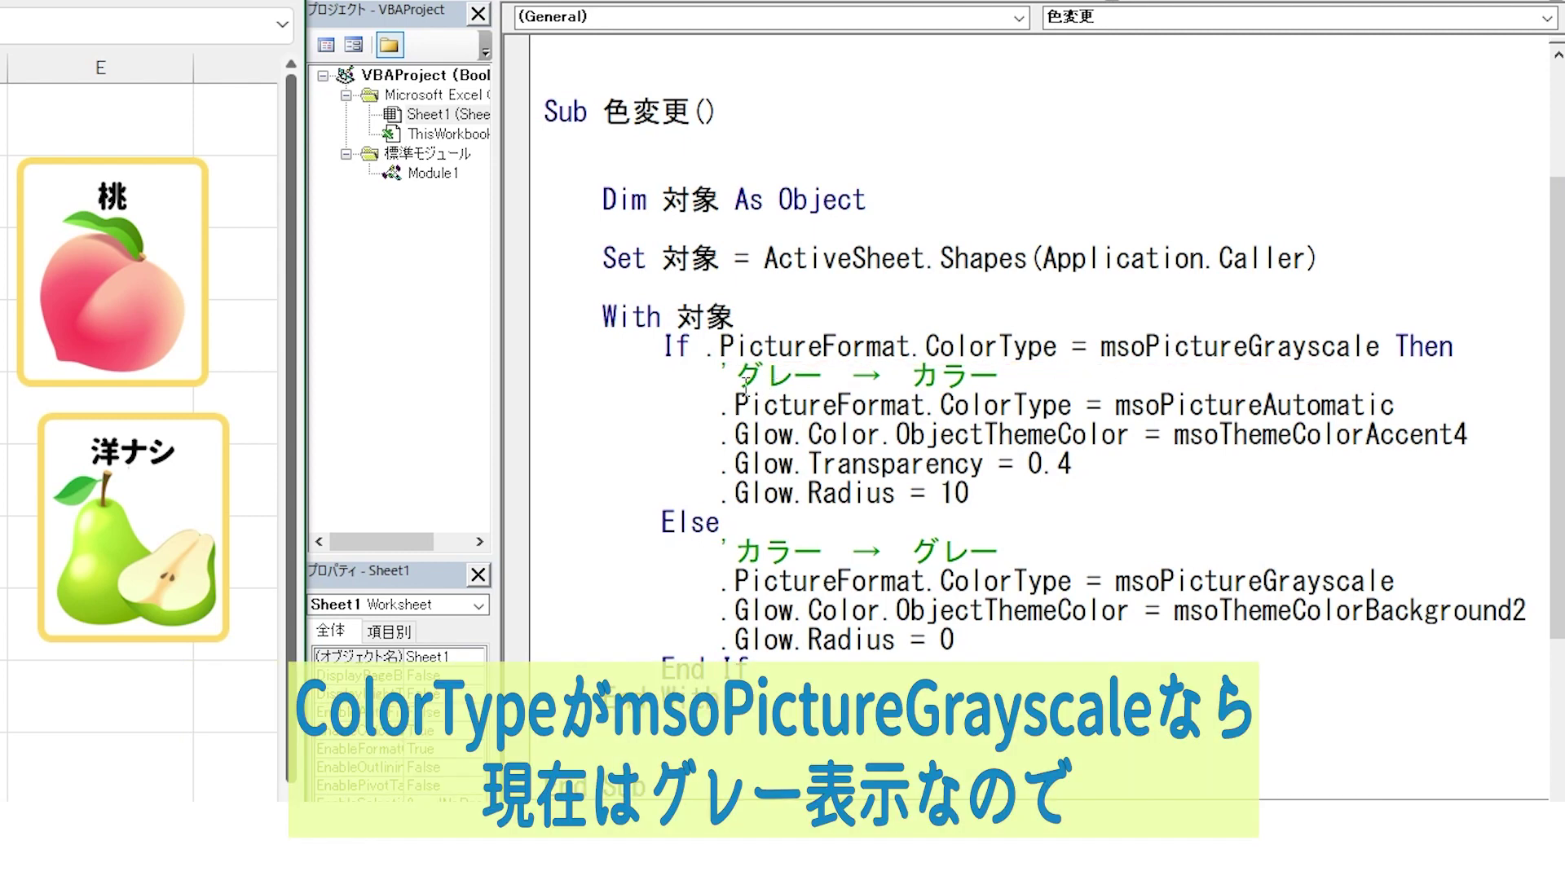
{"action": "double_click", "coordinate": [751, 383]}
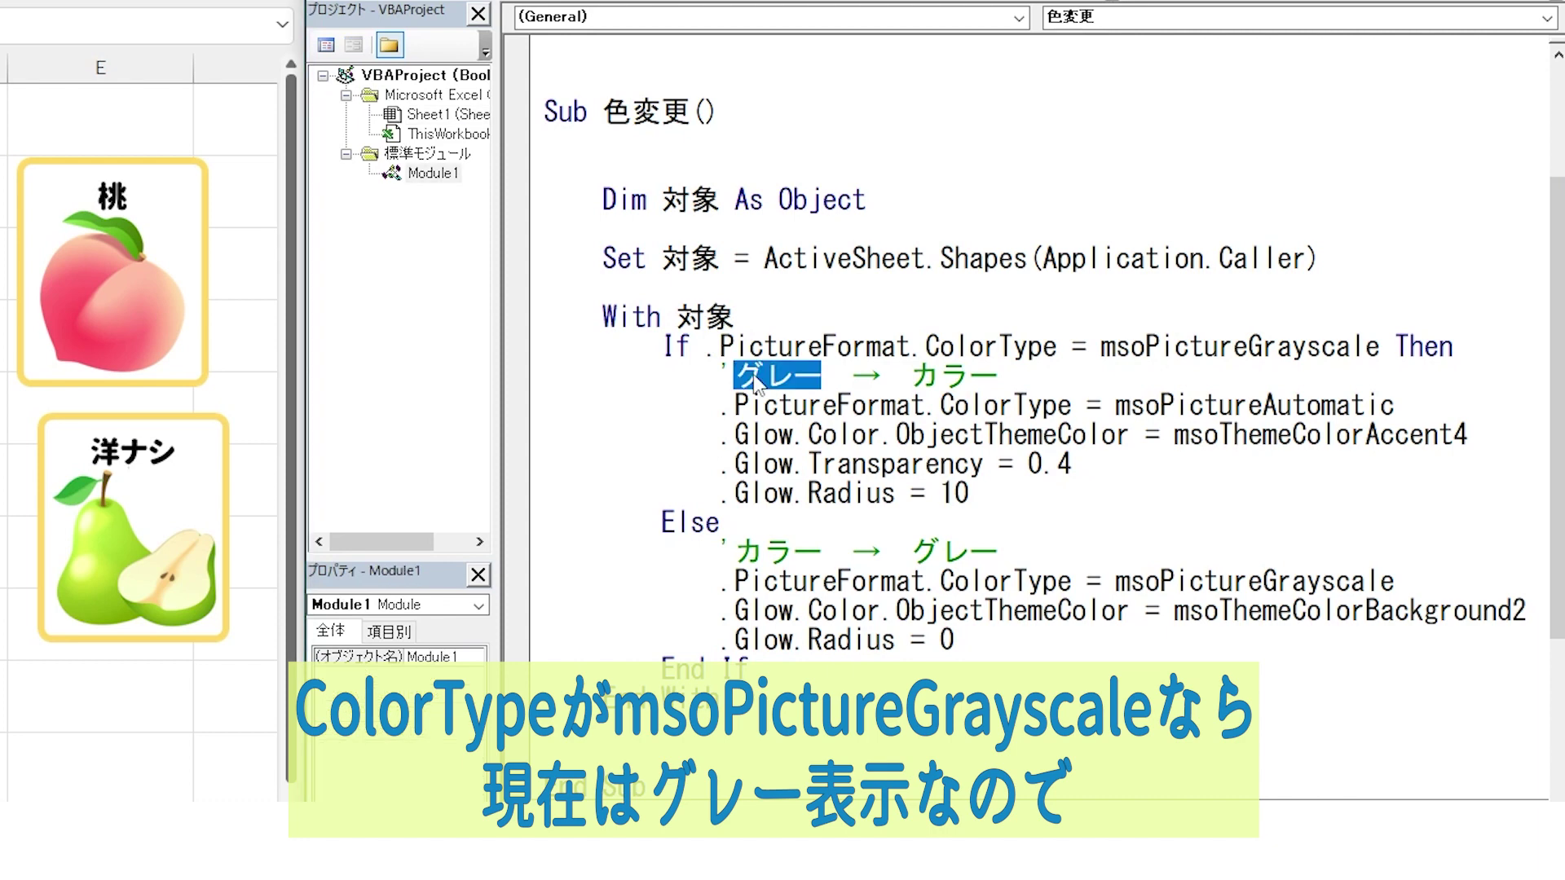
{"action": "left_click", "coordinate": [971, 380]}
{"action": "double_click", "coordinate": [971, 380]}
{"action": "left_click", "coordinate": [1038, 379]}
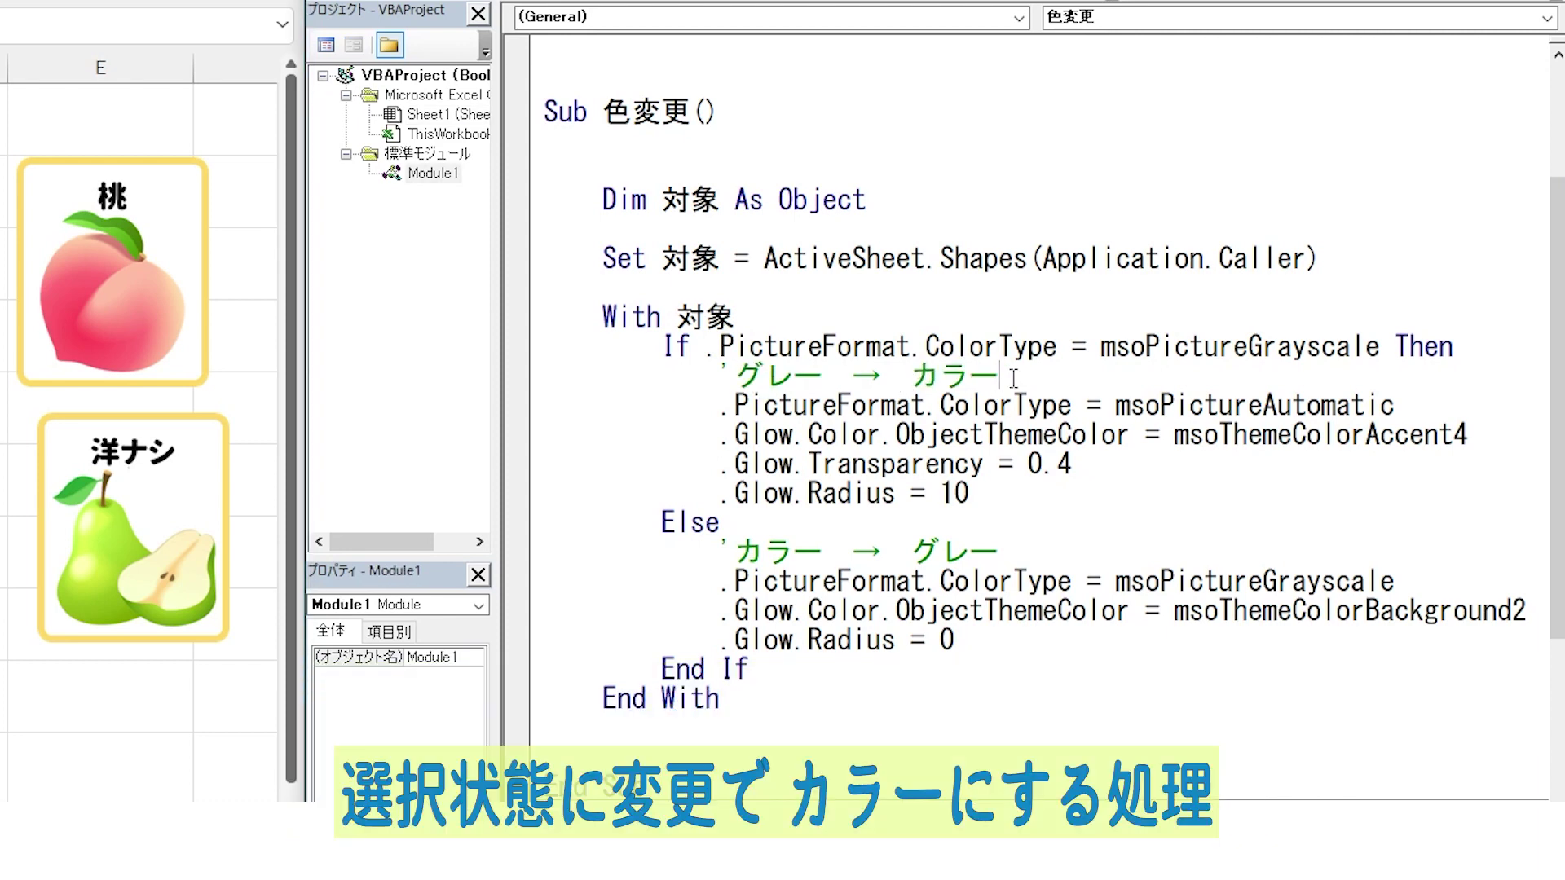
{"action": "double_click", "coordinate": [778, 552]}
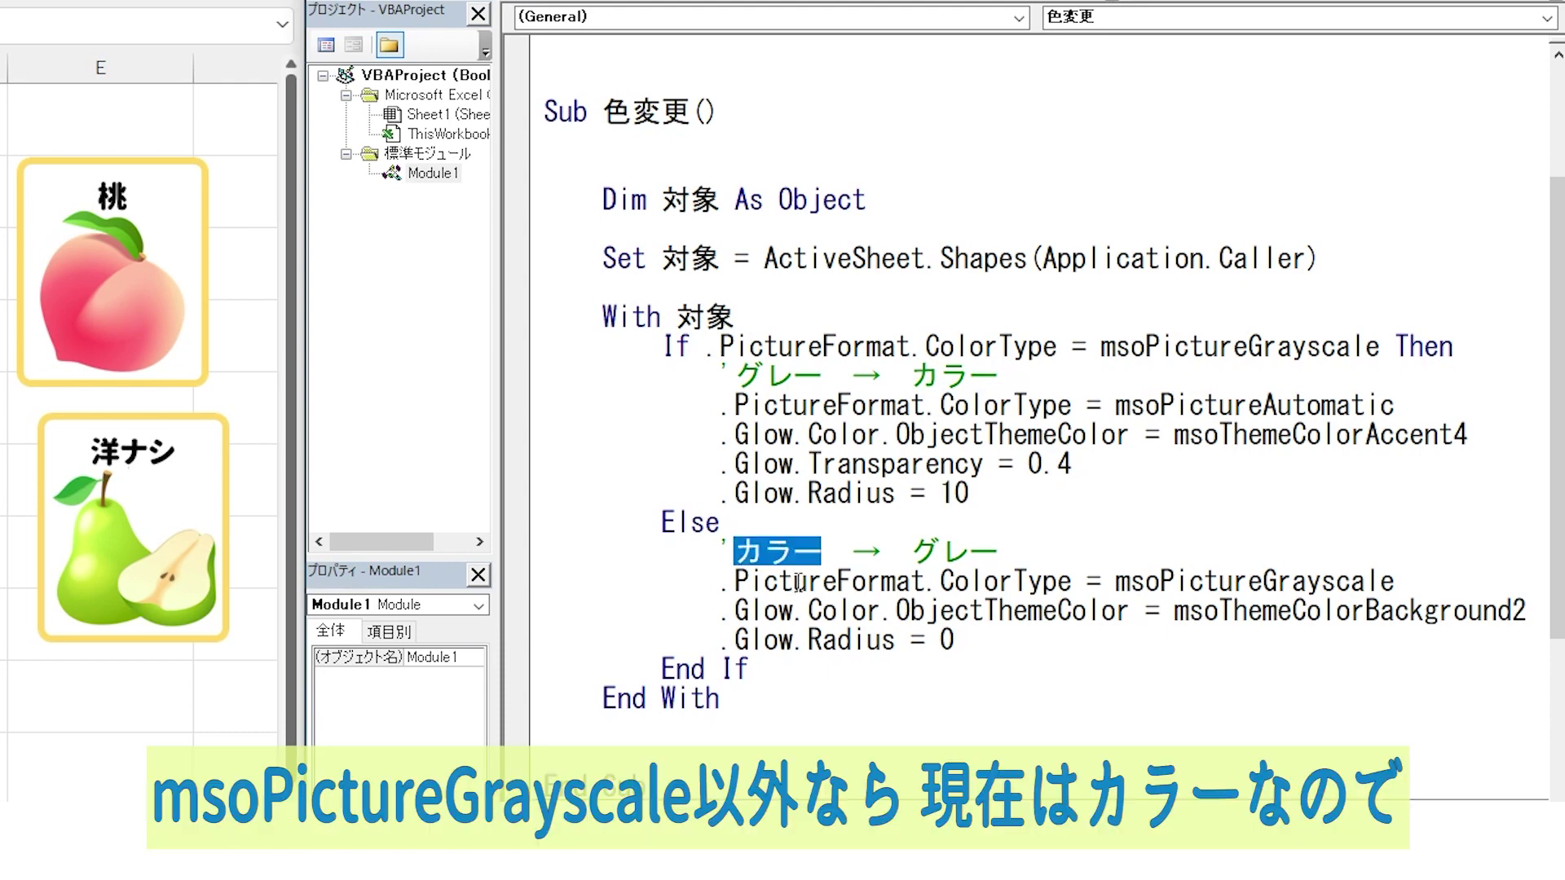
{"action": "double_click", "coordinate": [968, 554]}
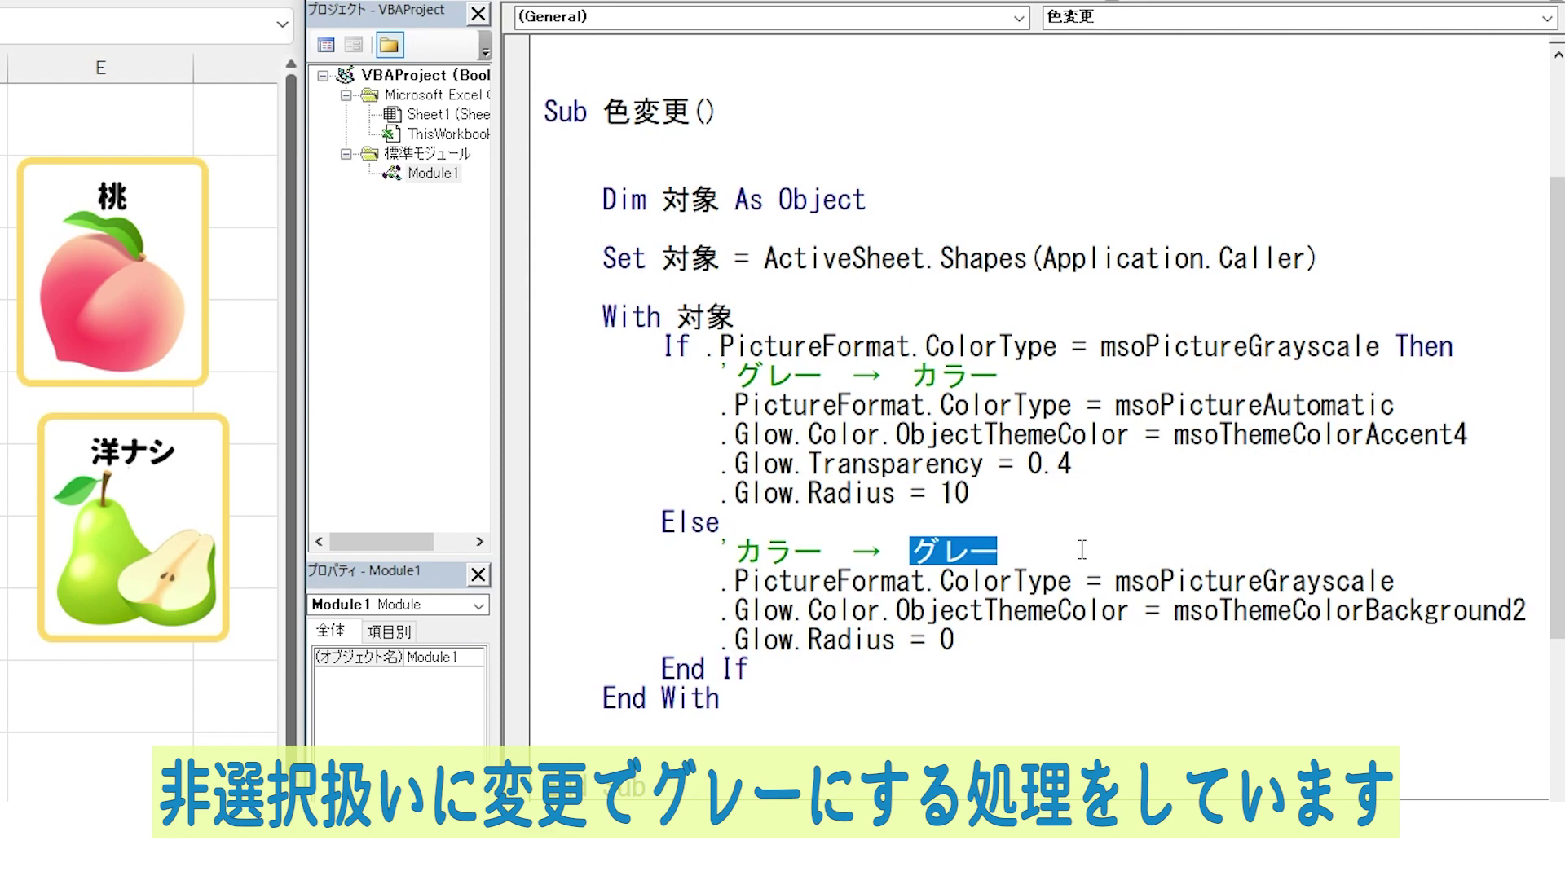
{"action": "left_click", "coordinate": [1090, 548]}
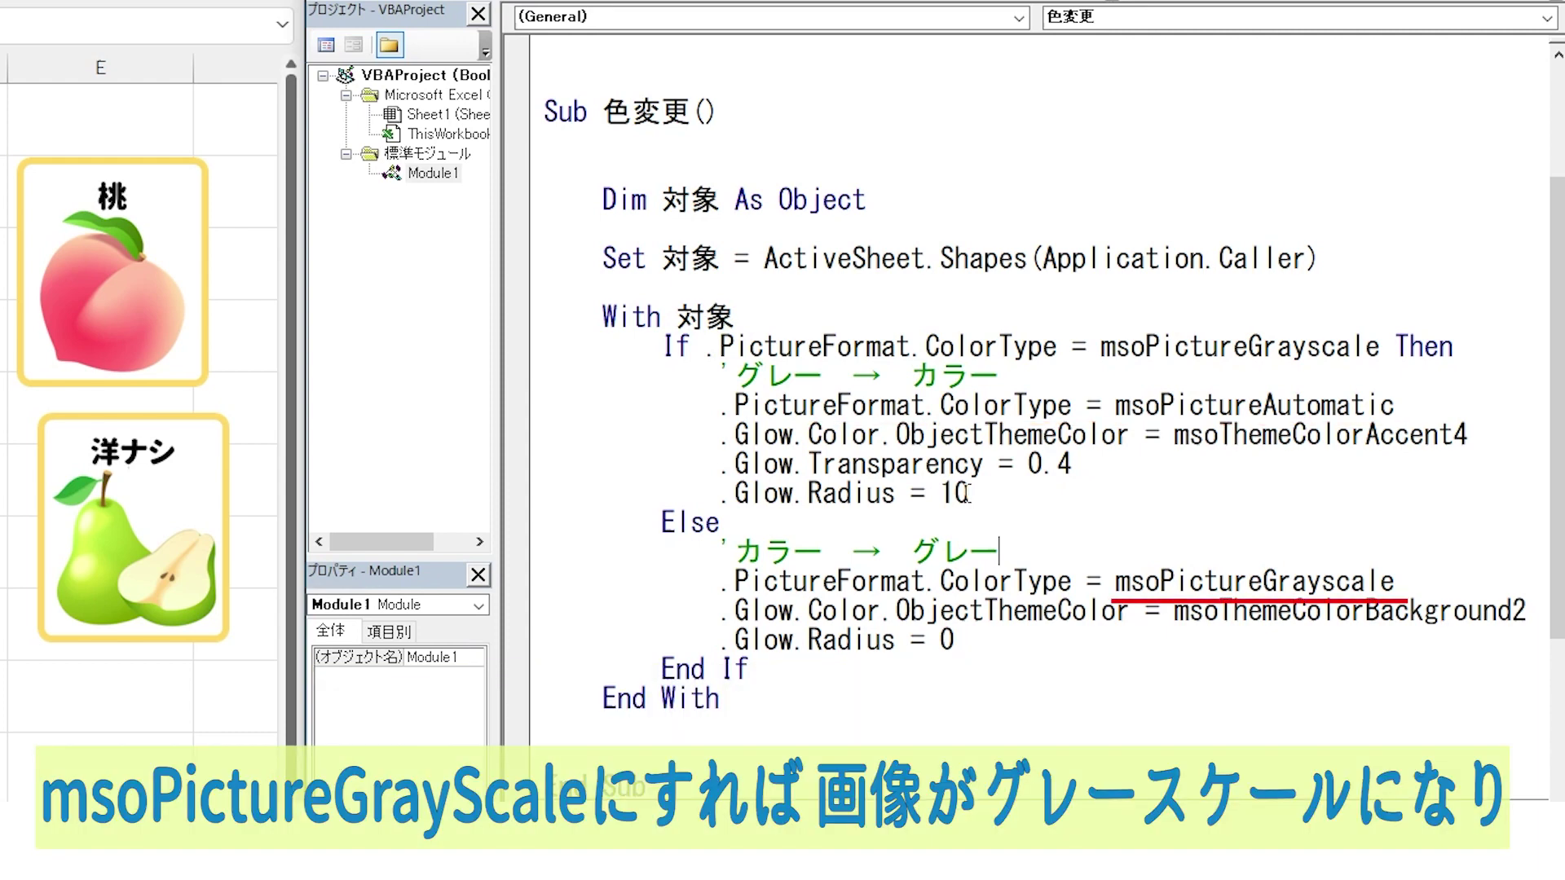
Review the msoPictureGrayscale and msoPictureAutomatic ColorType constants
{"action": "double_click", "coordinate": [1288, 580]}
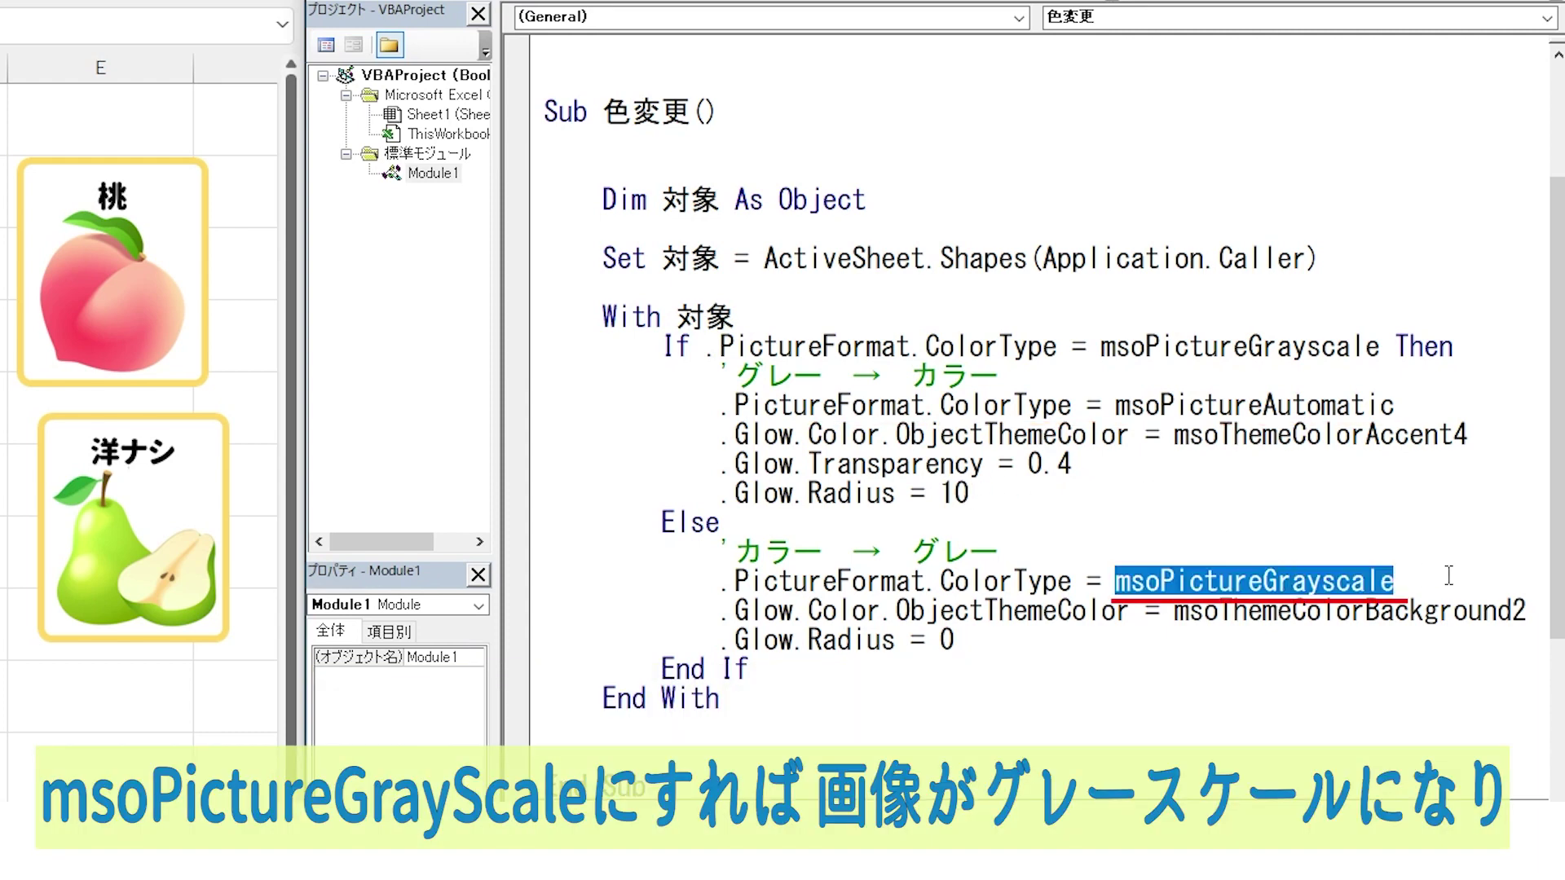
{"action": "left_click", "coordinate": [1448, 575]}
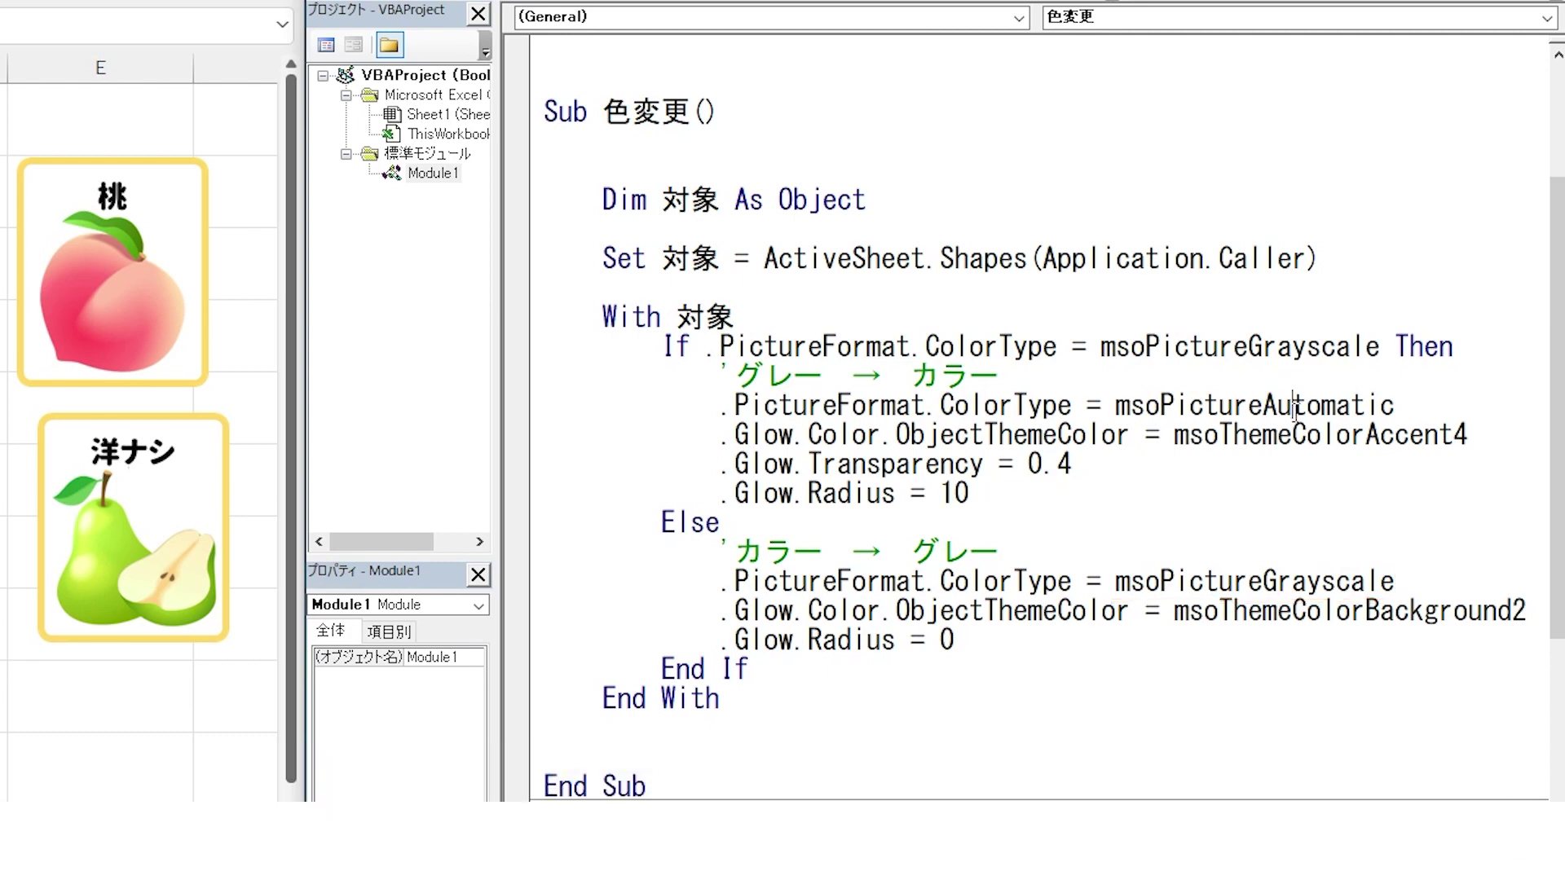
{"action": "double_click", "coordinate": [1293, 403]}
{"action": "left_click", "coordinate": [1431, 403]}
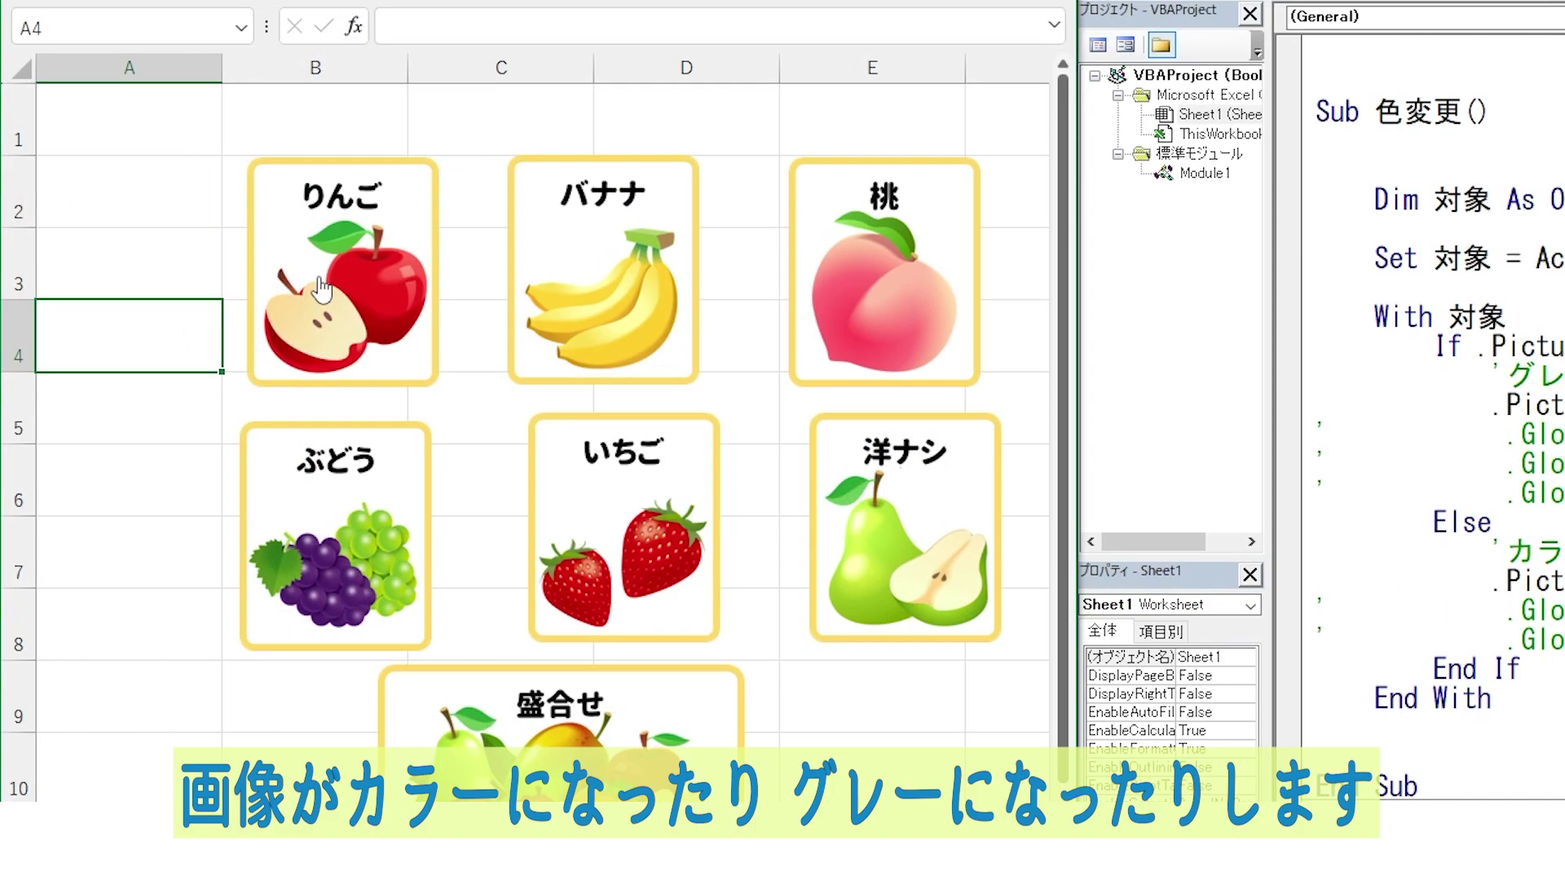
Toggle the apple grey and back to colour, then select the three Glow lines
{"action": "left_click", "coordinate": [322, 289]}
{"action": "left_click", "coordinate": [322, 289]}
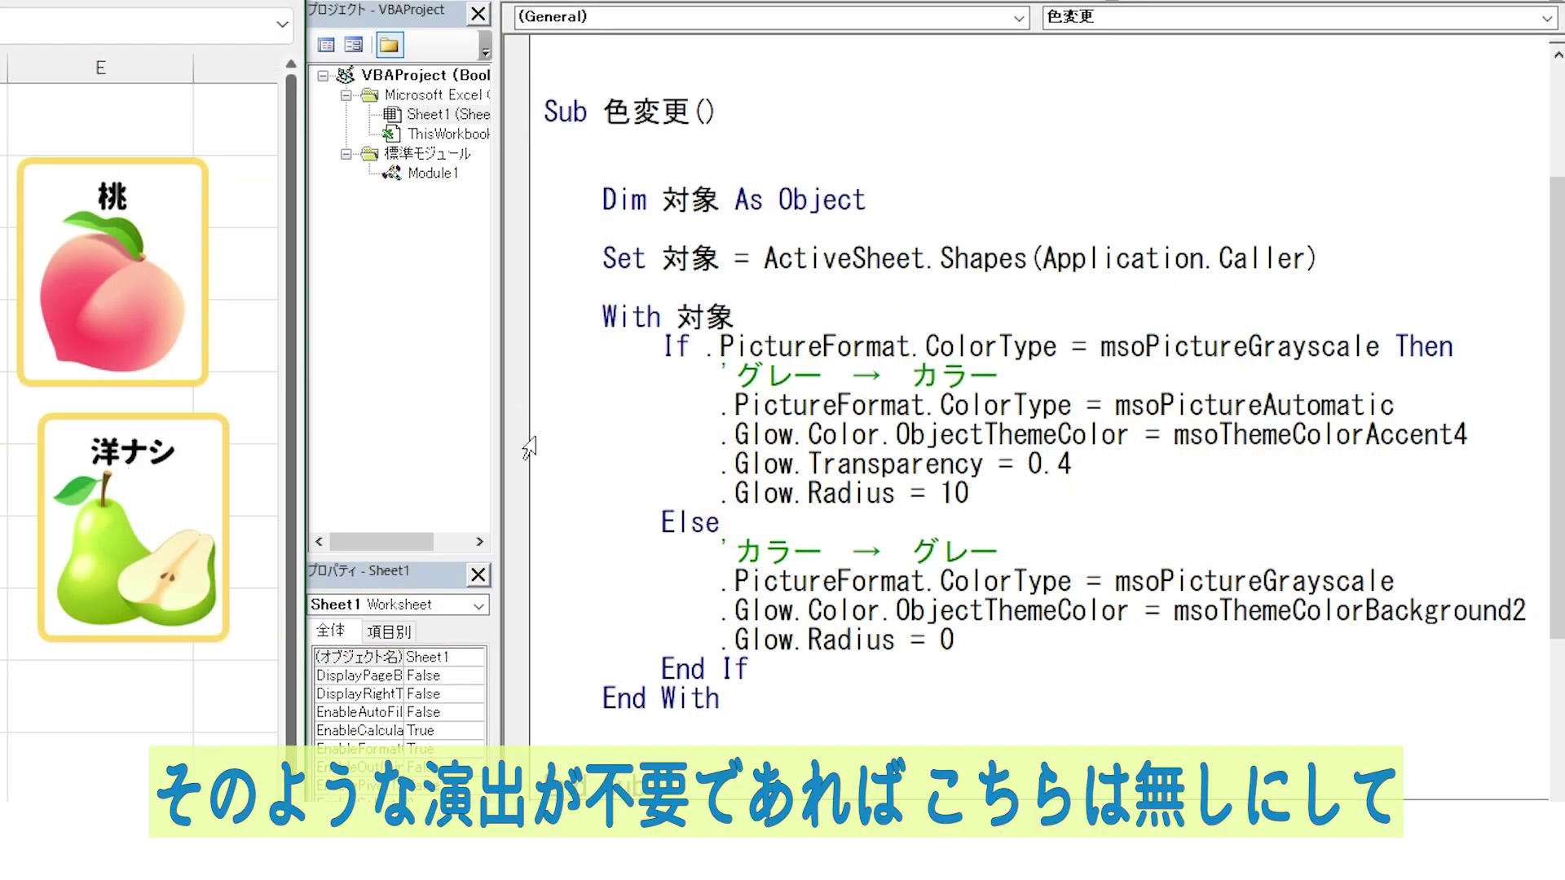
{"action": "left_click_drag", "start_coordinate": [530, 444], "coordinate": [532, 554]}
Delete the Glow lines from both branches and confirm the apple still turns grey
{"action": "key", "text": "Delete"}
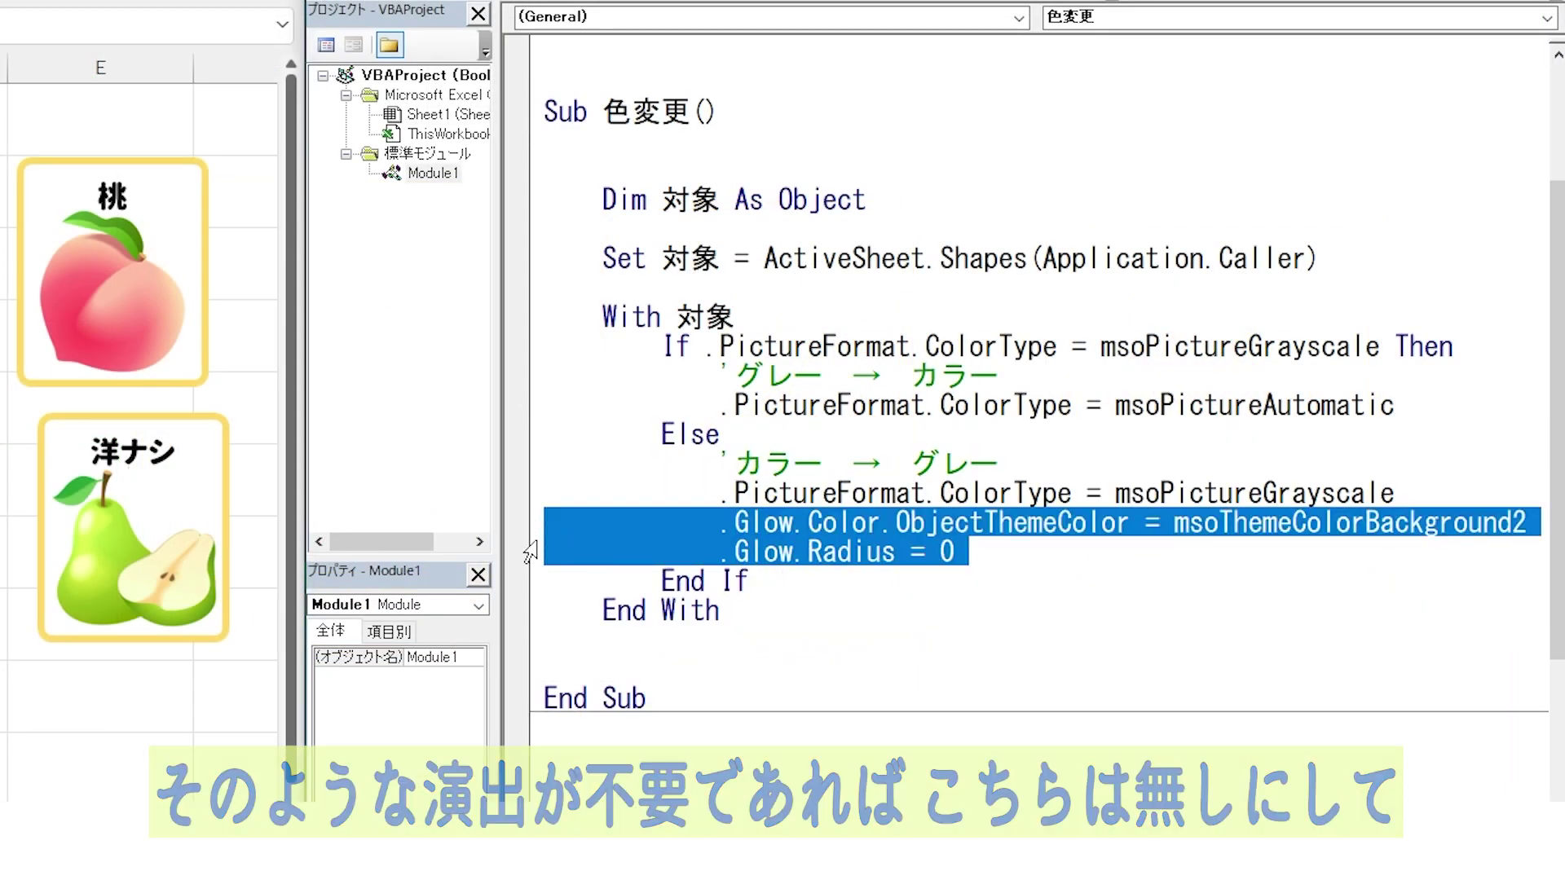
{"action": "key", "text": "Delete"}
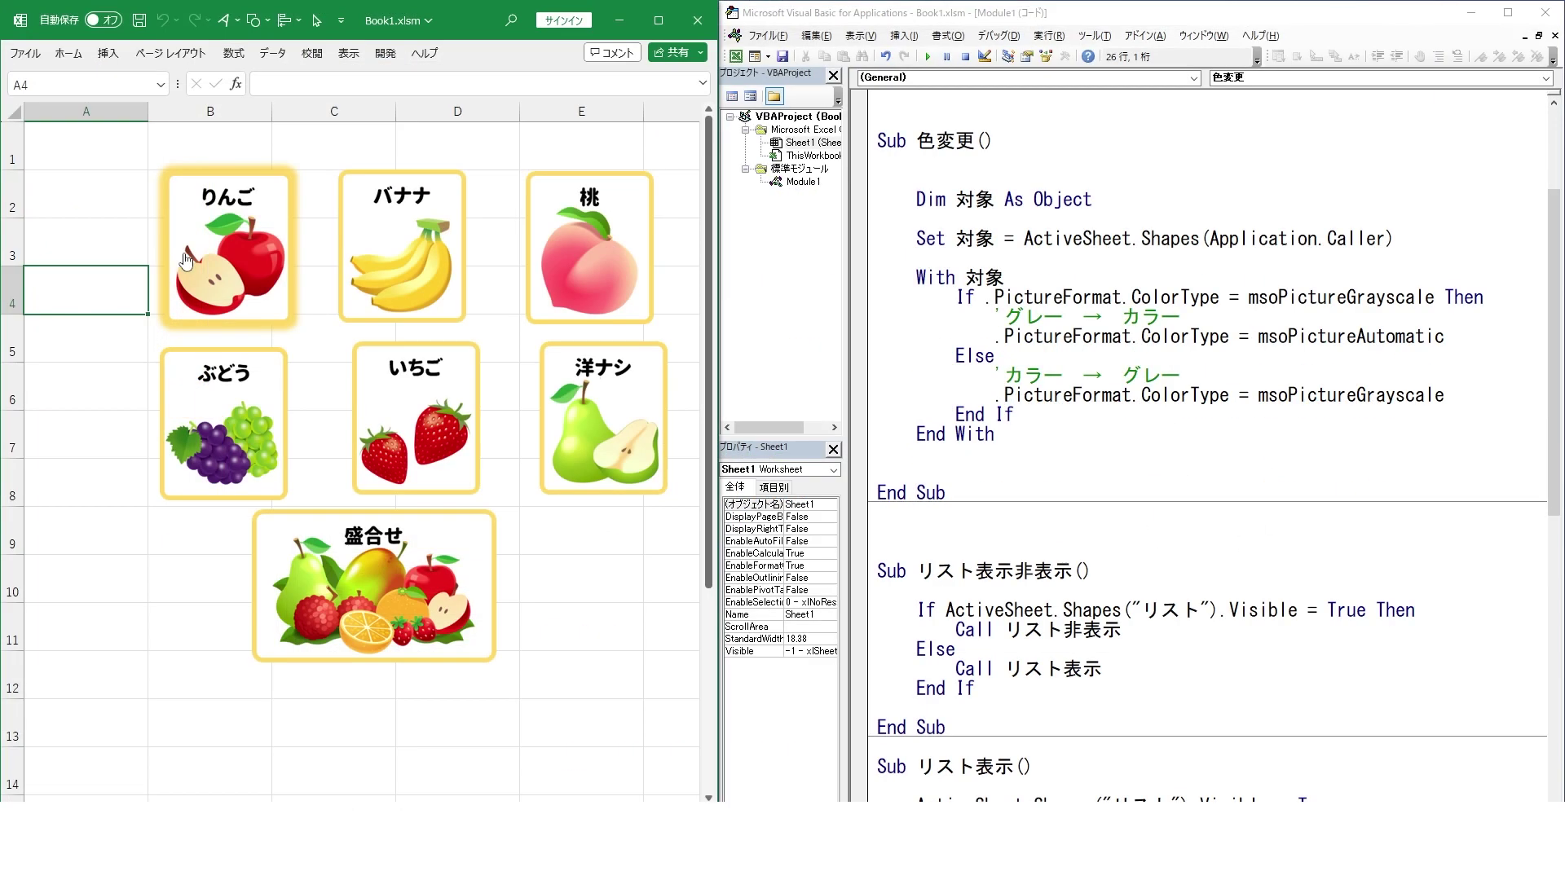
{"action": "left_click", "coordinate": [193, 261]}
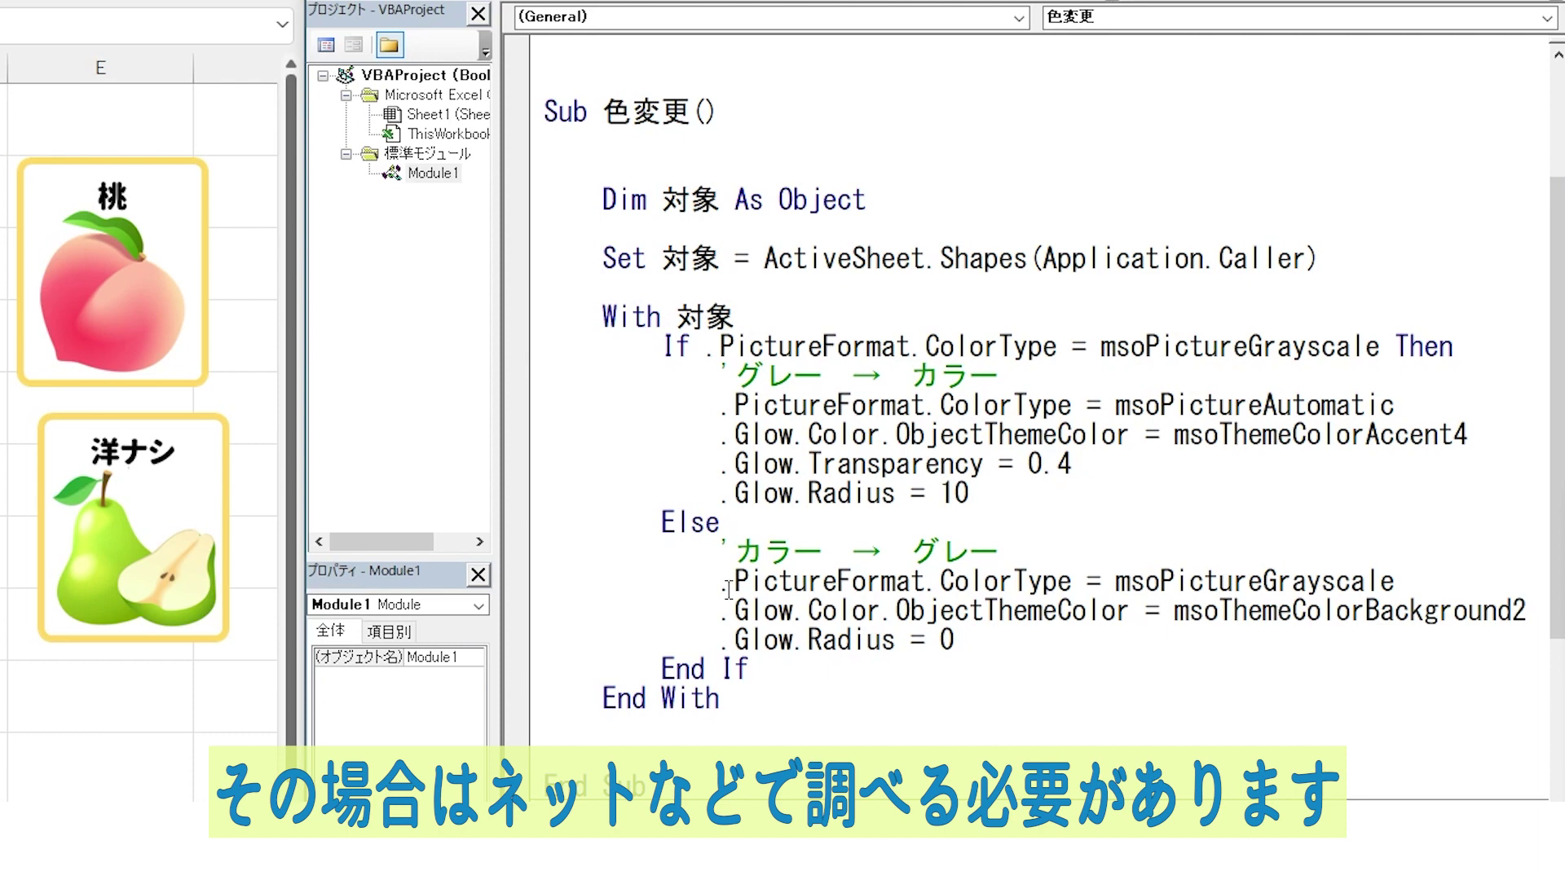
Review the restored Glow.Color, Glow.Transparency and PictureFormat.ColorType settings
{"action": "left_click_drag", "start_coordinate": [733, 434], "coordinate": [1129, 437]}
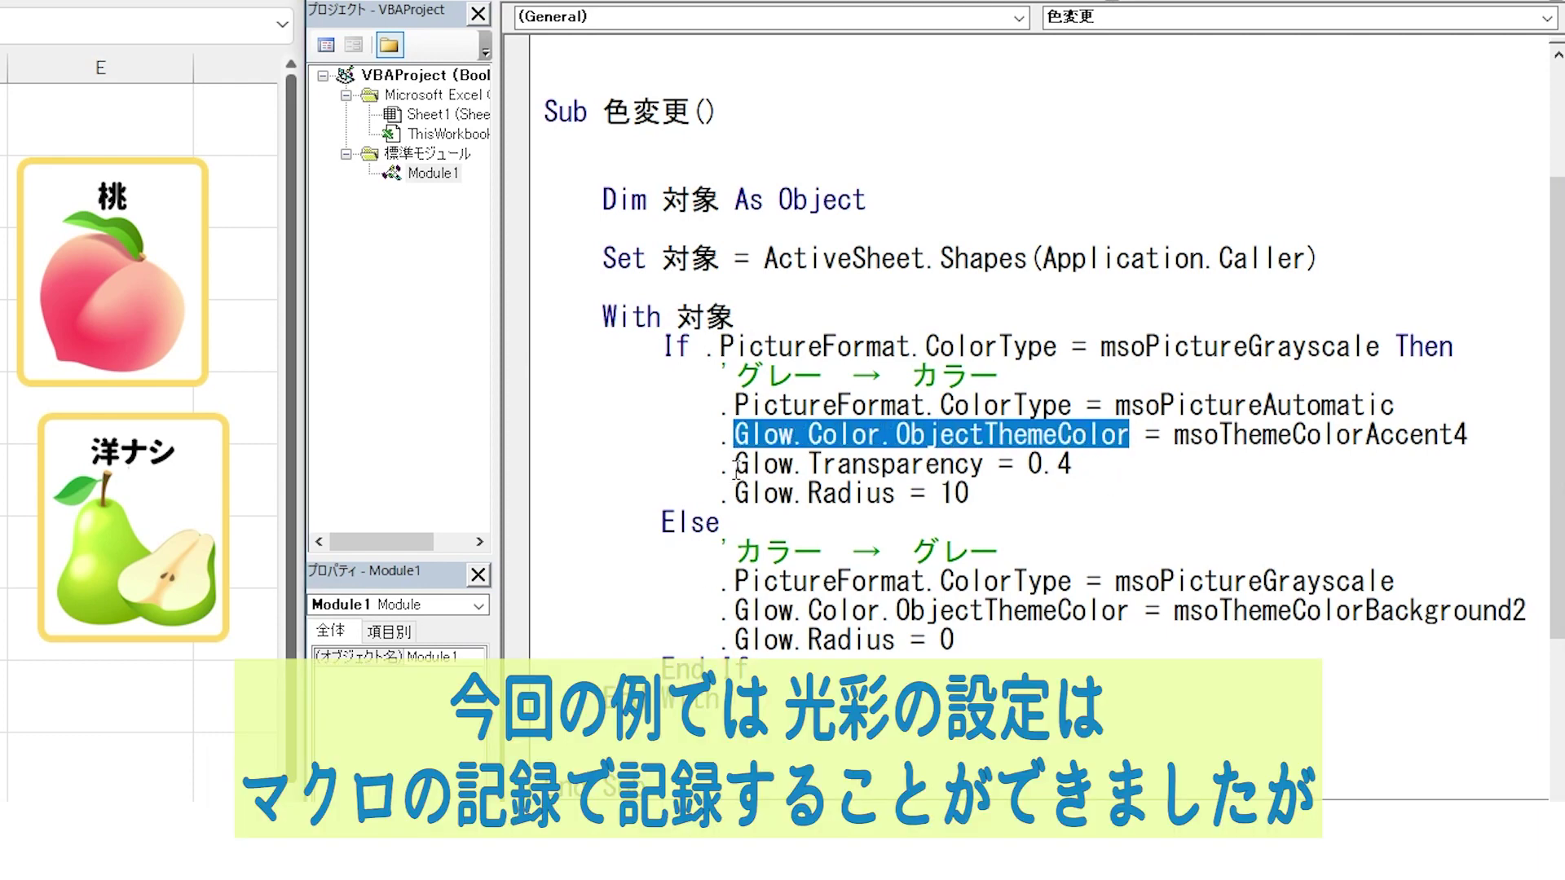
{"action": "left_click_drag", "start_coordinate": [735, 463], "coordinate": [993, 465]}
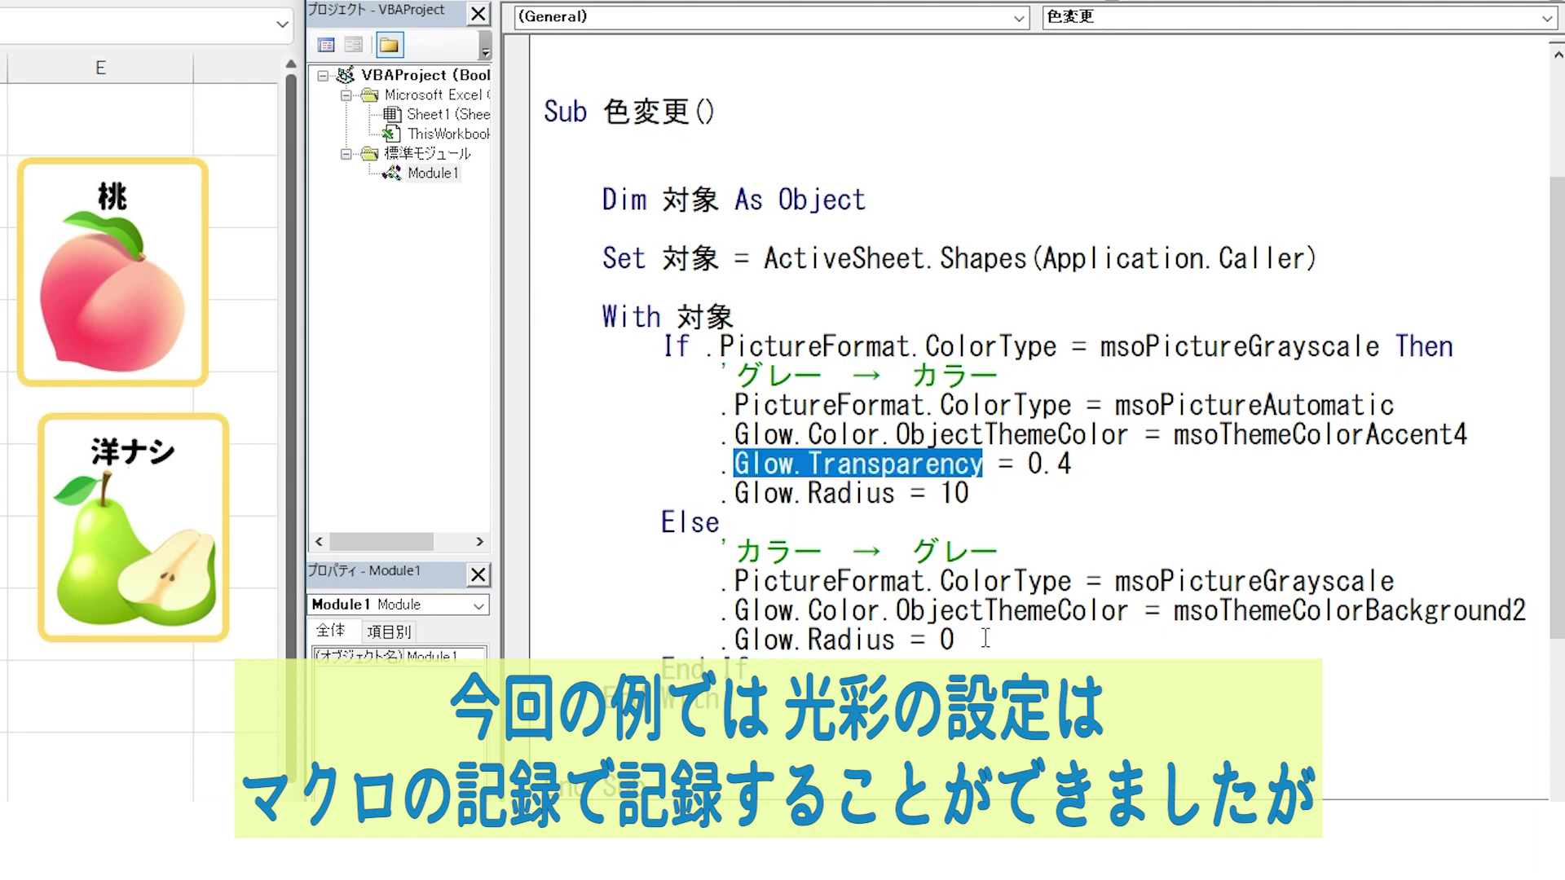
{"action": "left_click_drag", "start_coordinate": [733, 405], "coordinate": [1423, 406]}
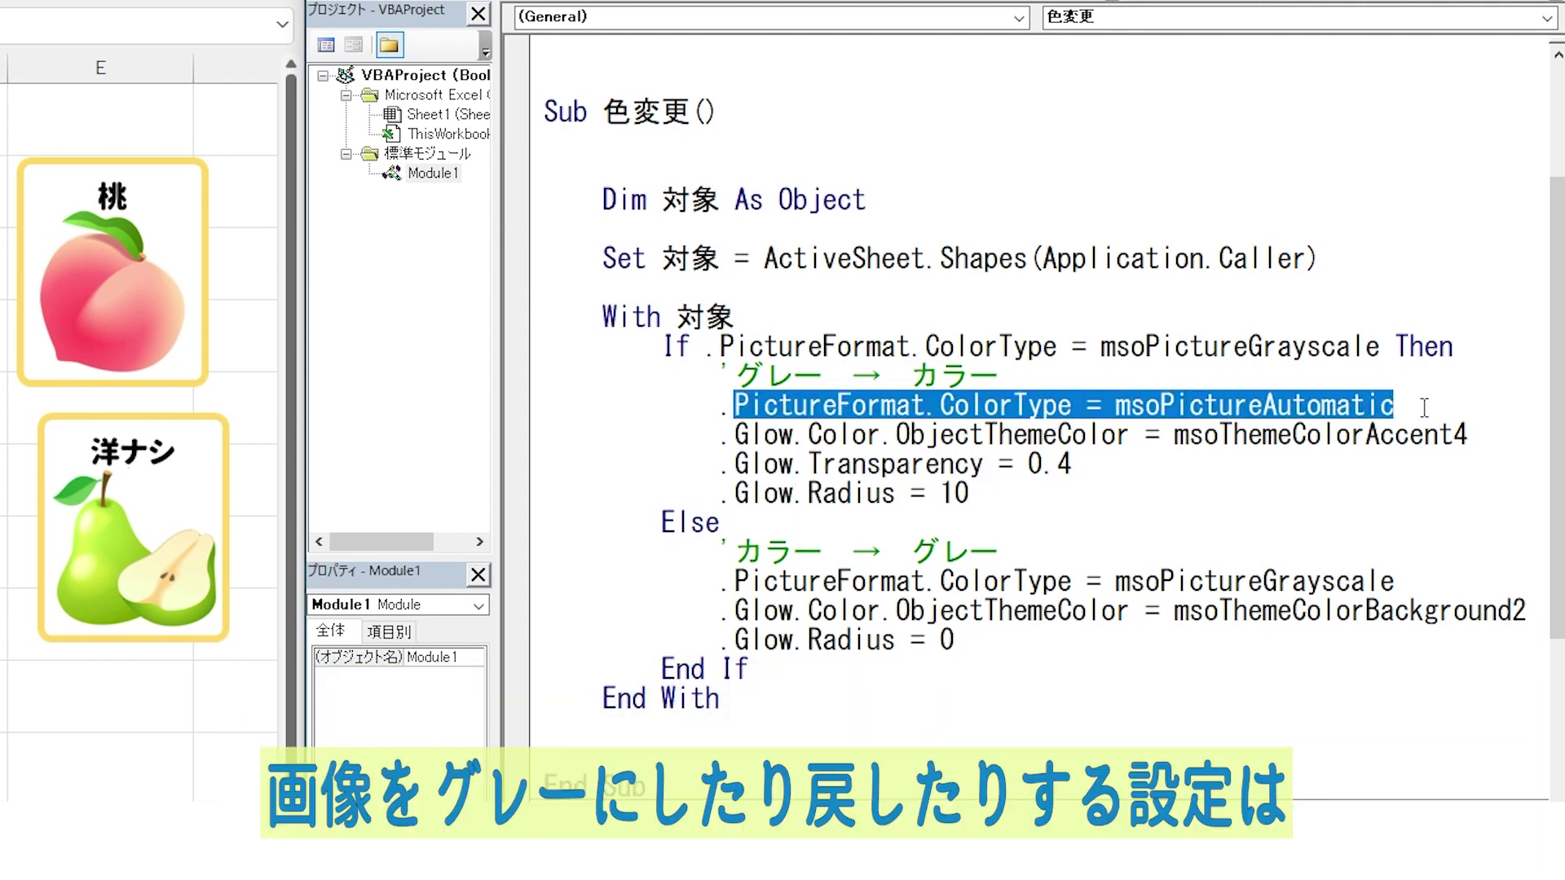
{"action": "left_click", "coordinate": [1061, 404]}
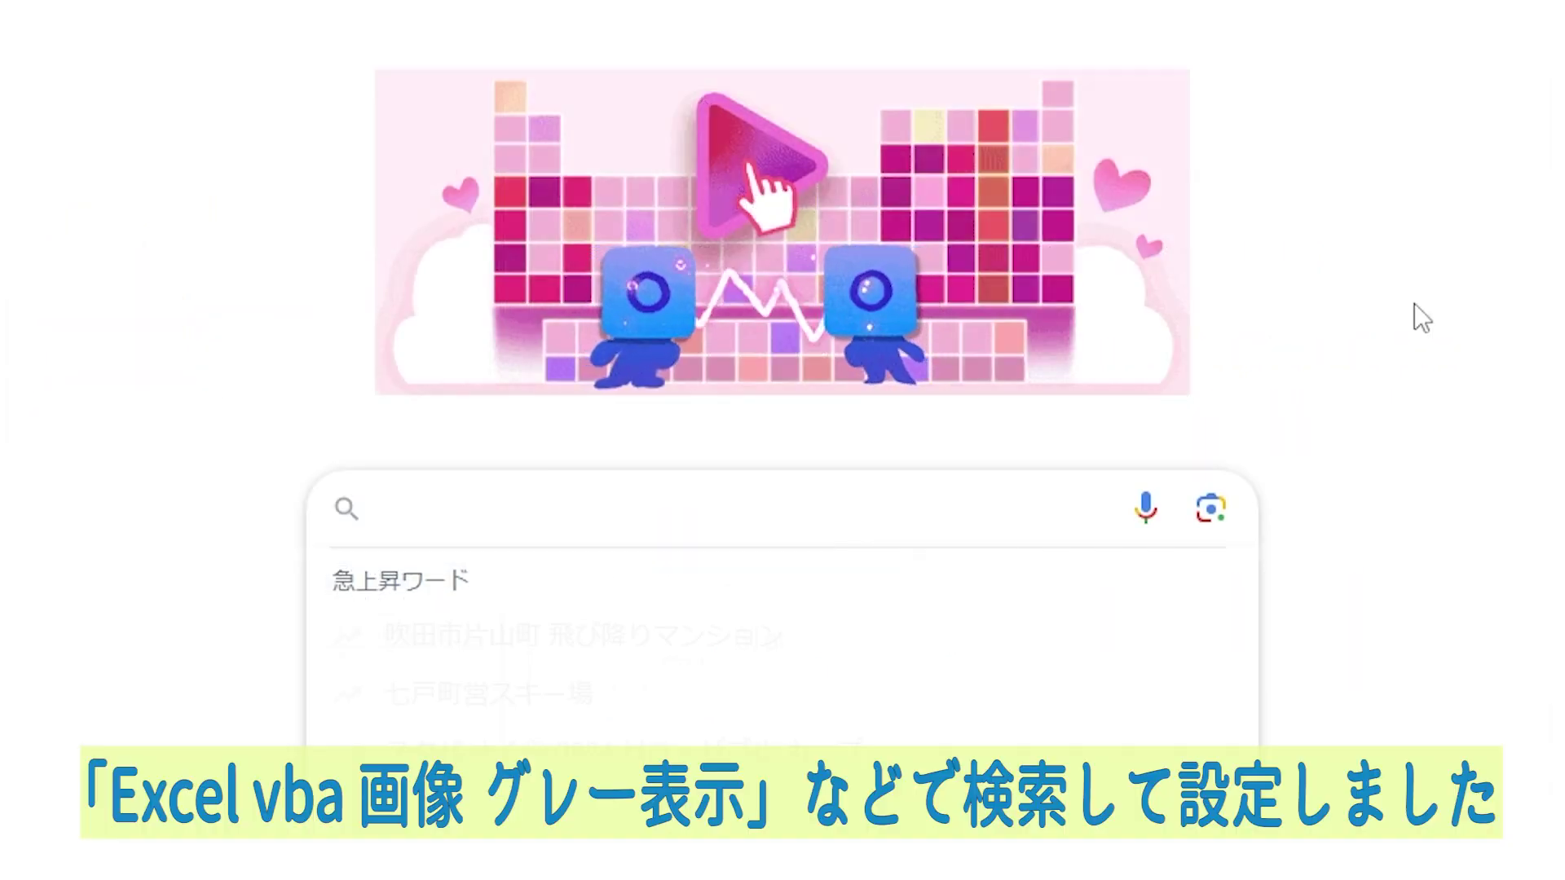
Search Google for "Excel vba 画像 グレー表示"
{"action": "type", "text": "Excel vba "}
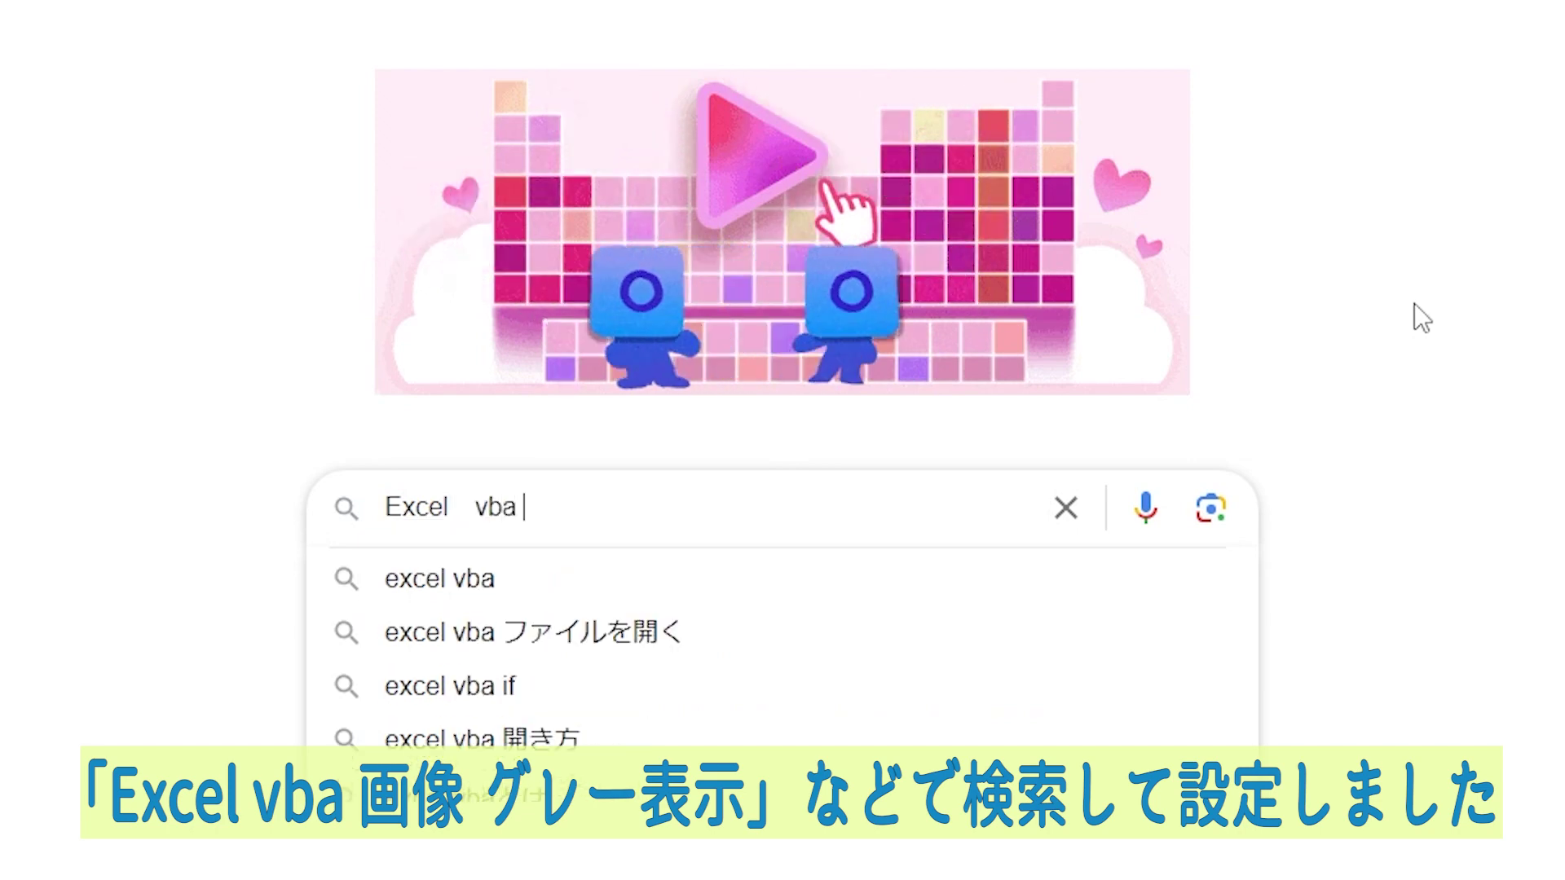
{"action": "type", "text": "gazo"}
{"action": "key", "text": "space"}
{"action": "type", "text": "gure-hyouji"}
{"action": "key", "text": "space"}
{"action": "key", "text": "Return"}
{"action": "key", "text": "Return"}
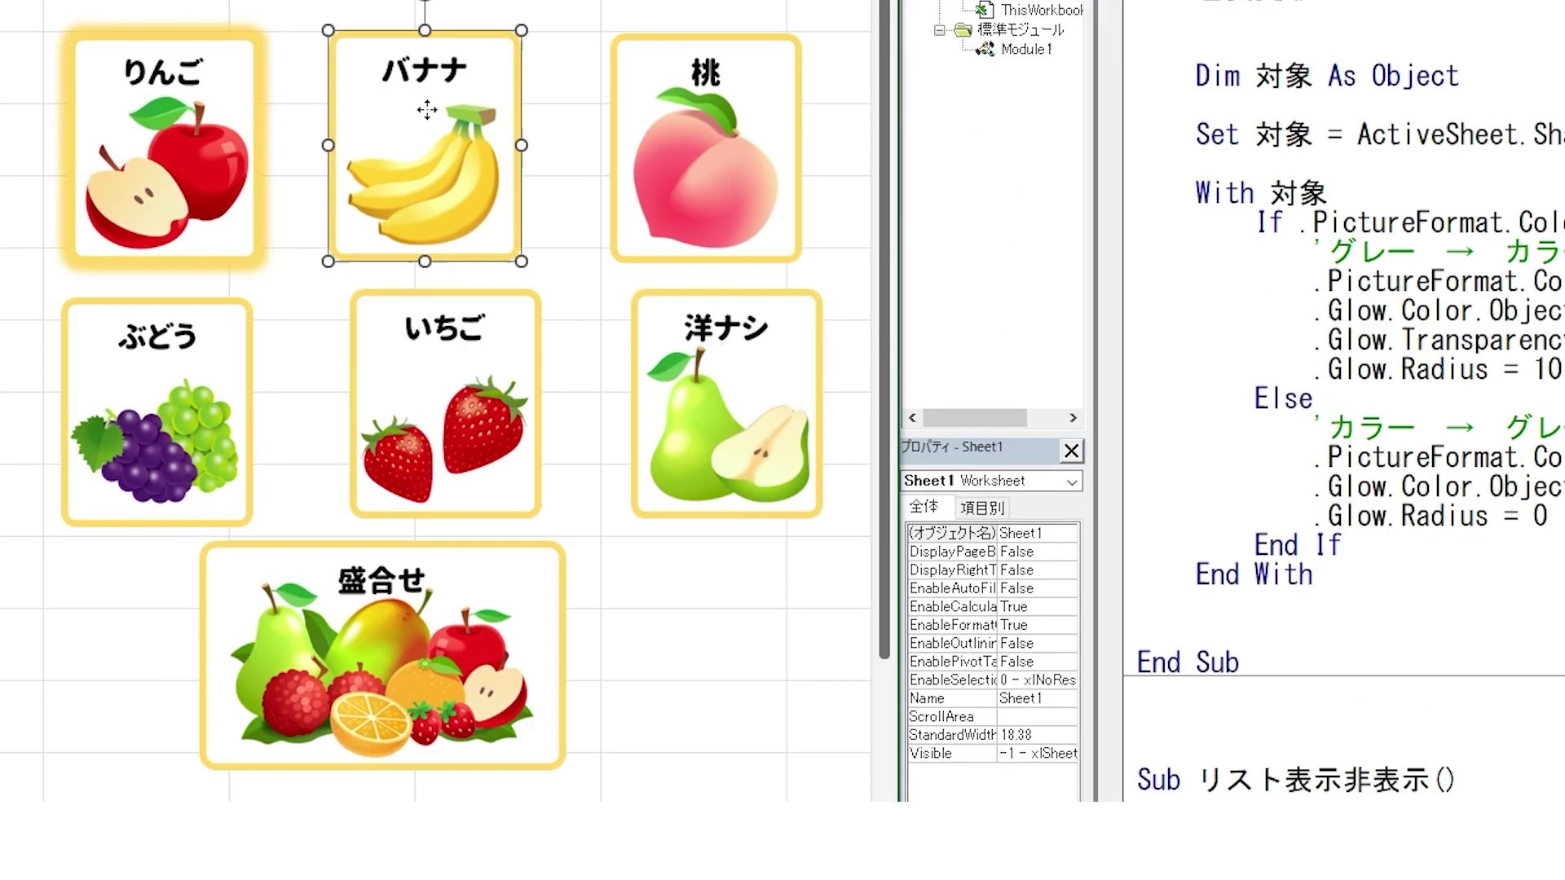
Assign the 画像選択 macro to the banana picture
{"action": "right_click", "coordinate": [408, 255]}
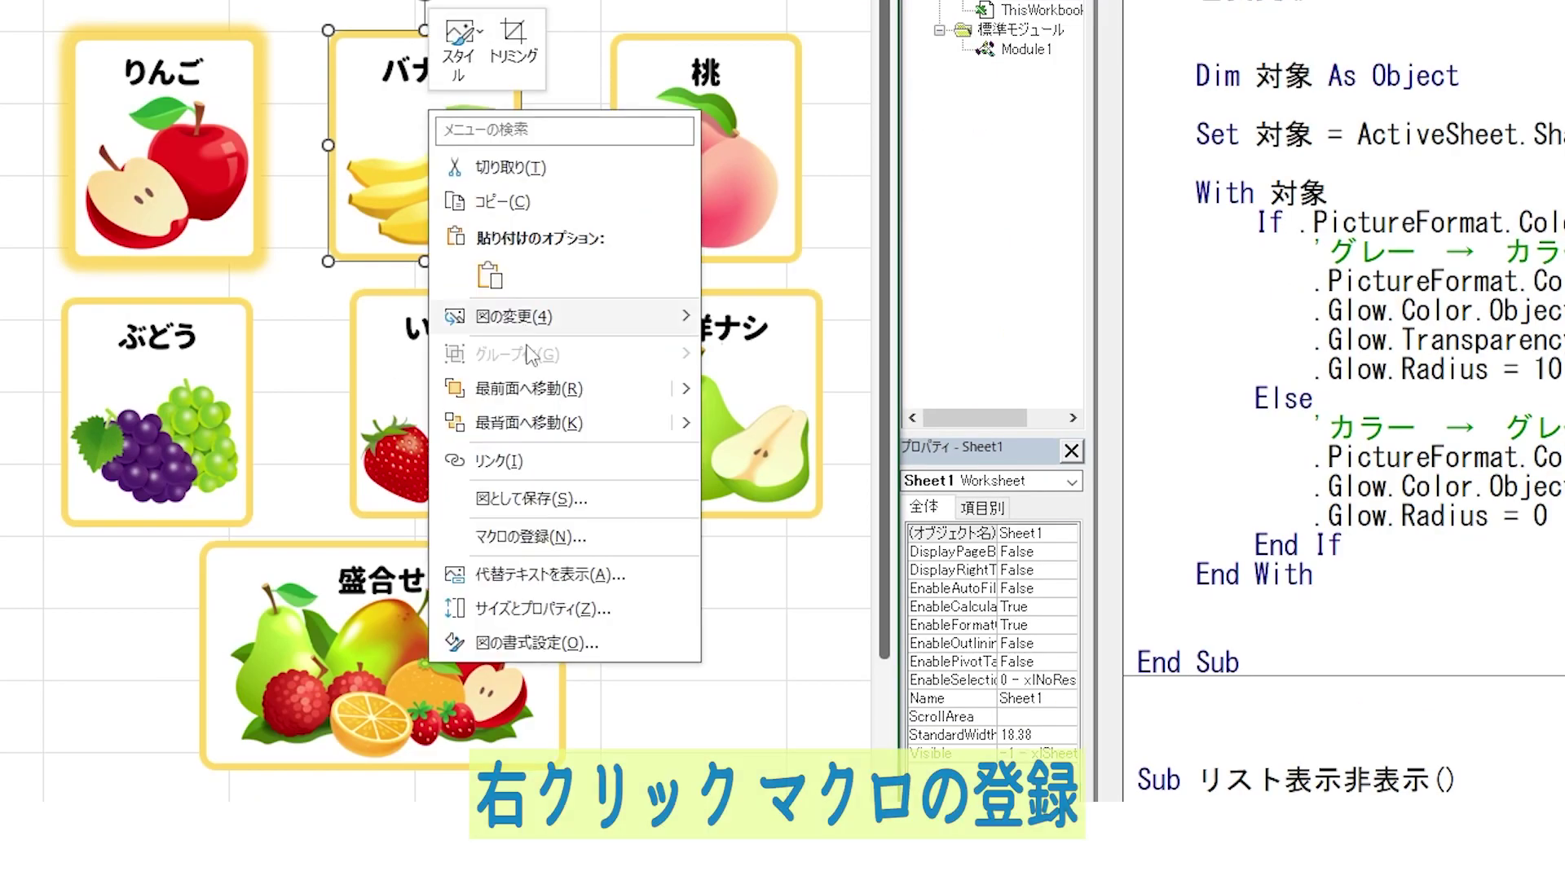
{"action": "left_click", "coordinate": [537, 535]}
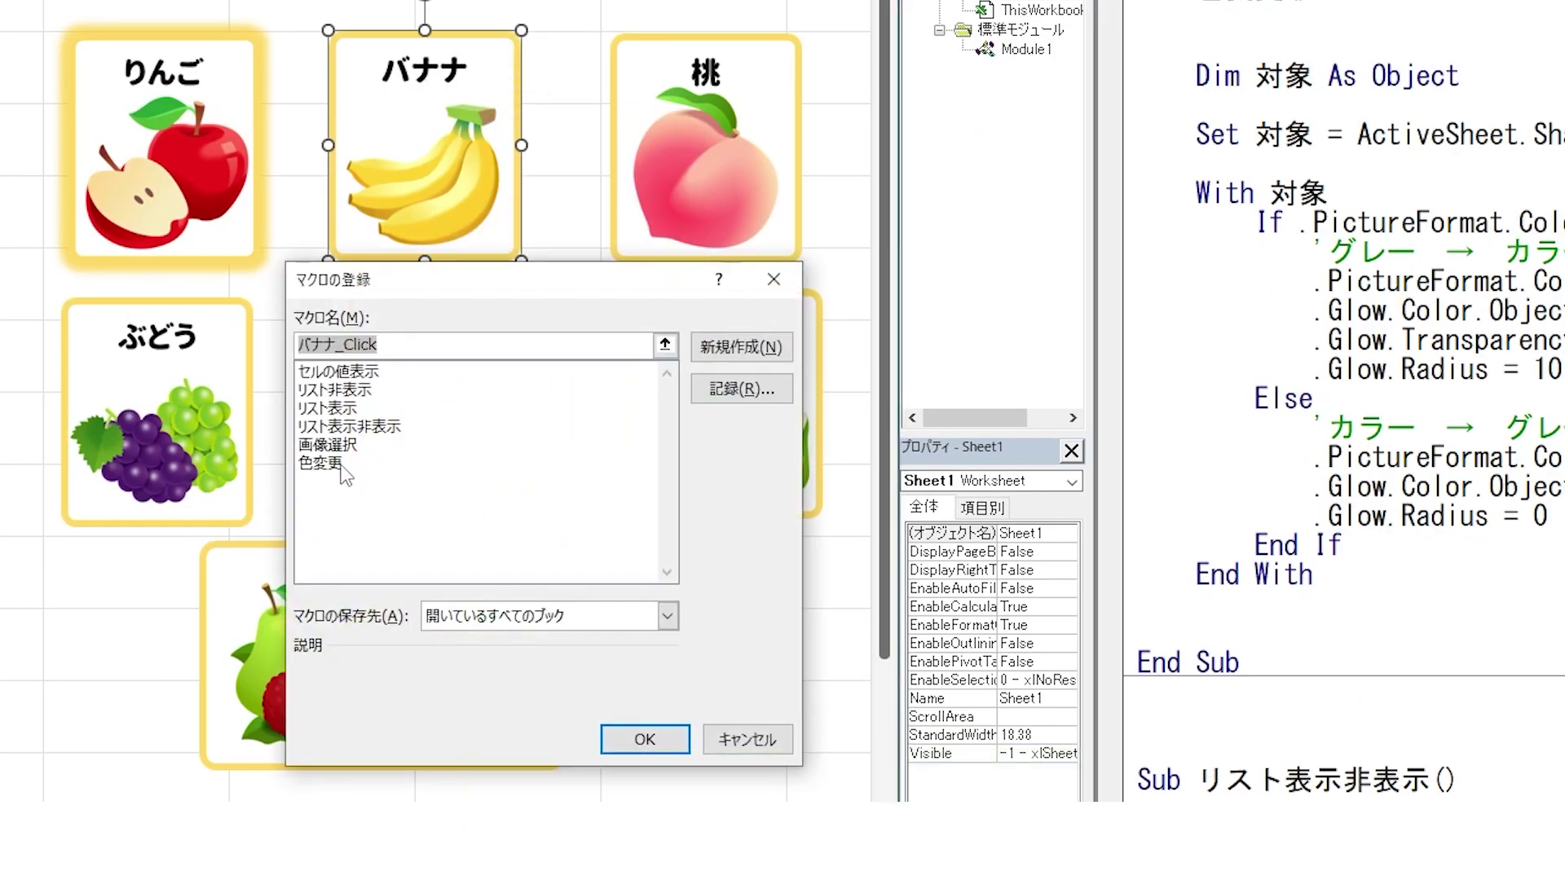
{"action": "left_click", "coordinate": [338, 446]}
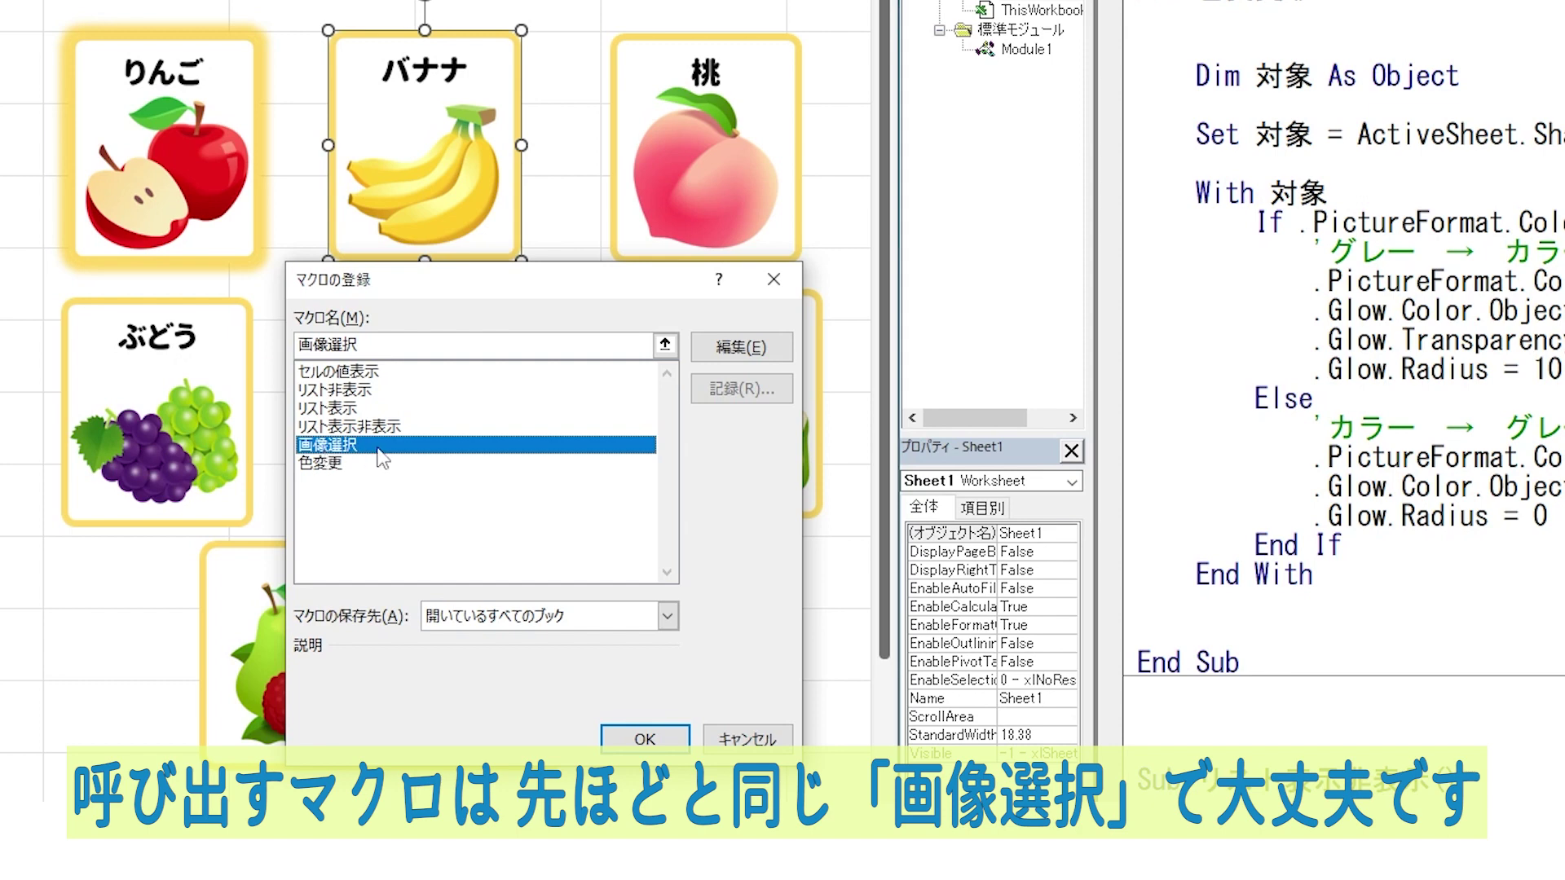
{"action": "left_click", "coordinate": [645, 738]}
Click the banana picture repeatedly to check it toggles between grey and colour
{"action": "left_click", "coordinate": [32, 387]}
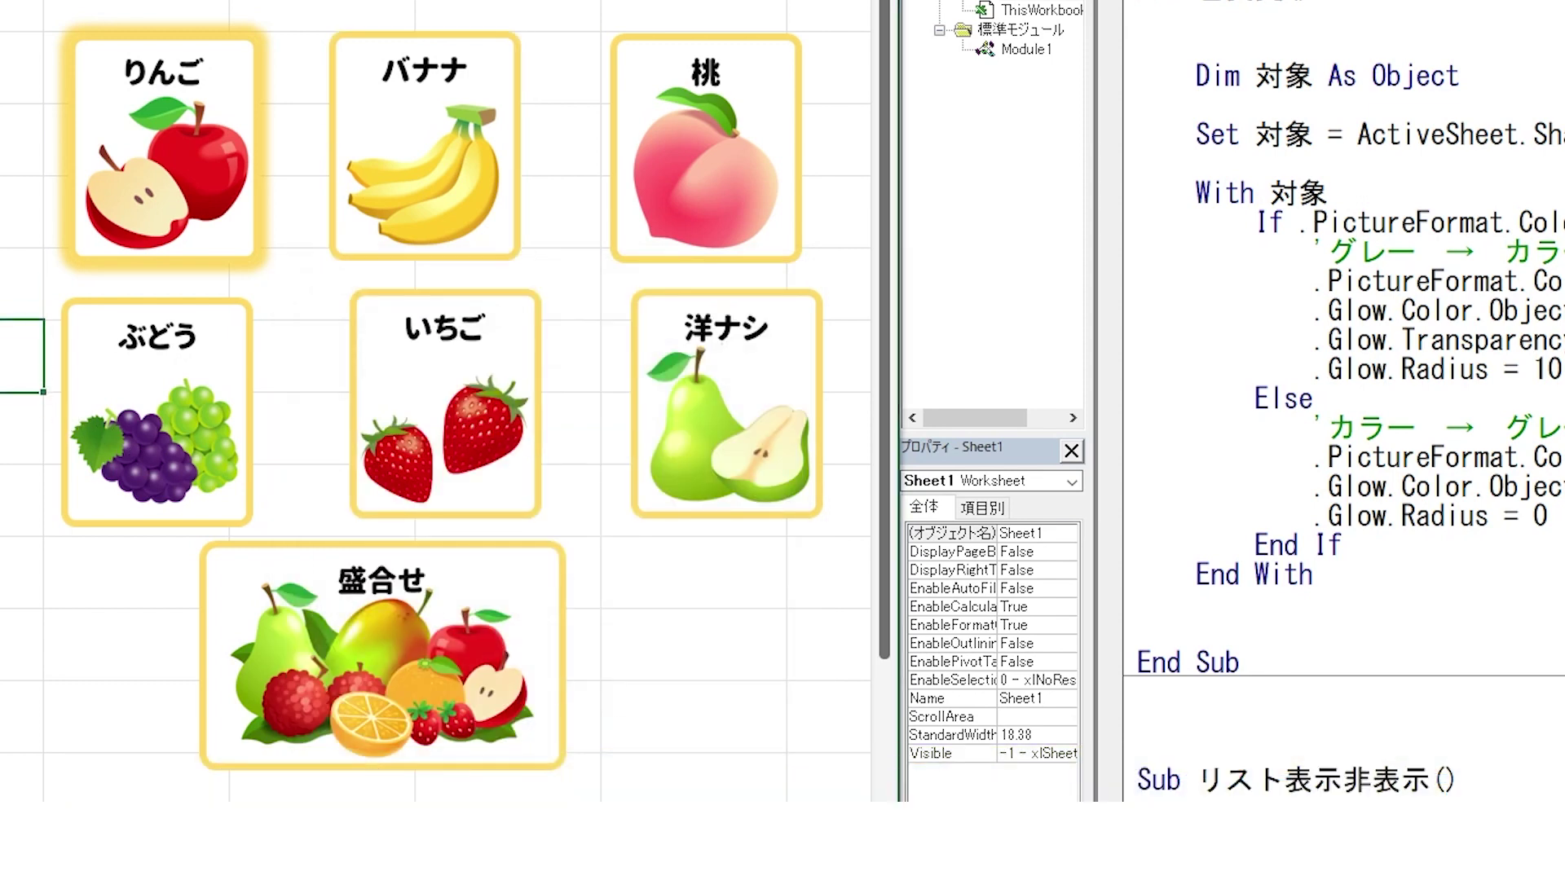
{"action": "left_click", "coordinate": [440, 177]}
{"action": "left_click", "coordinate": [441, 178]}
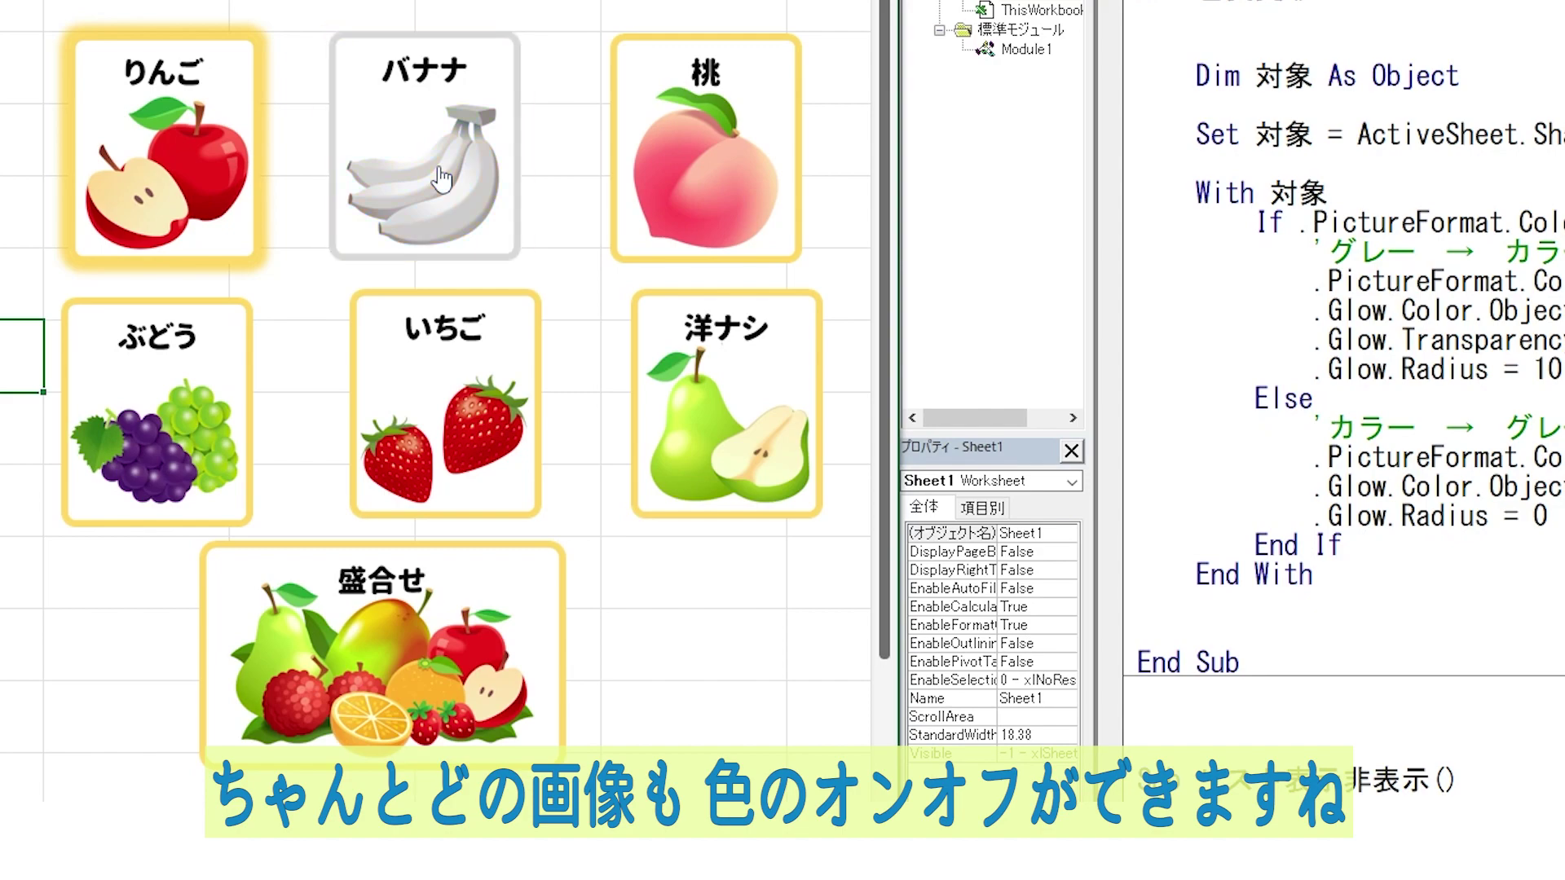
{"action": "left_click", "coordinate": [441, 177]}
{"action": "left_click", "coordinate": [441, 178]}
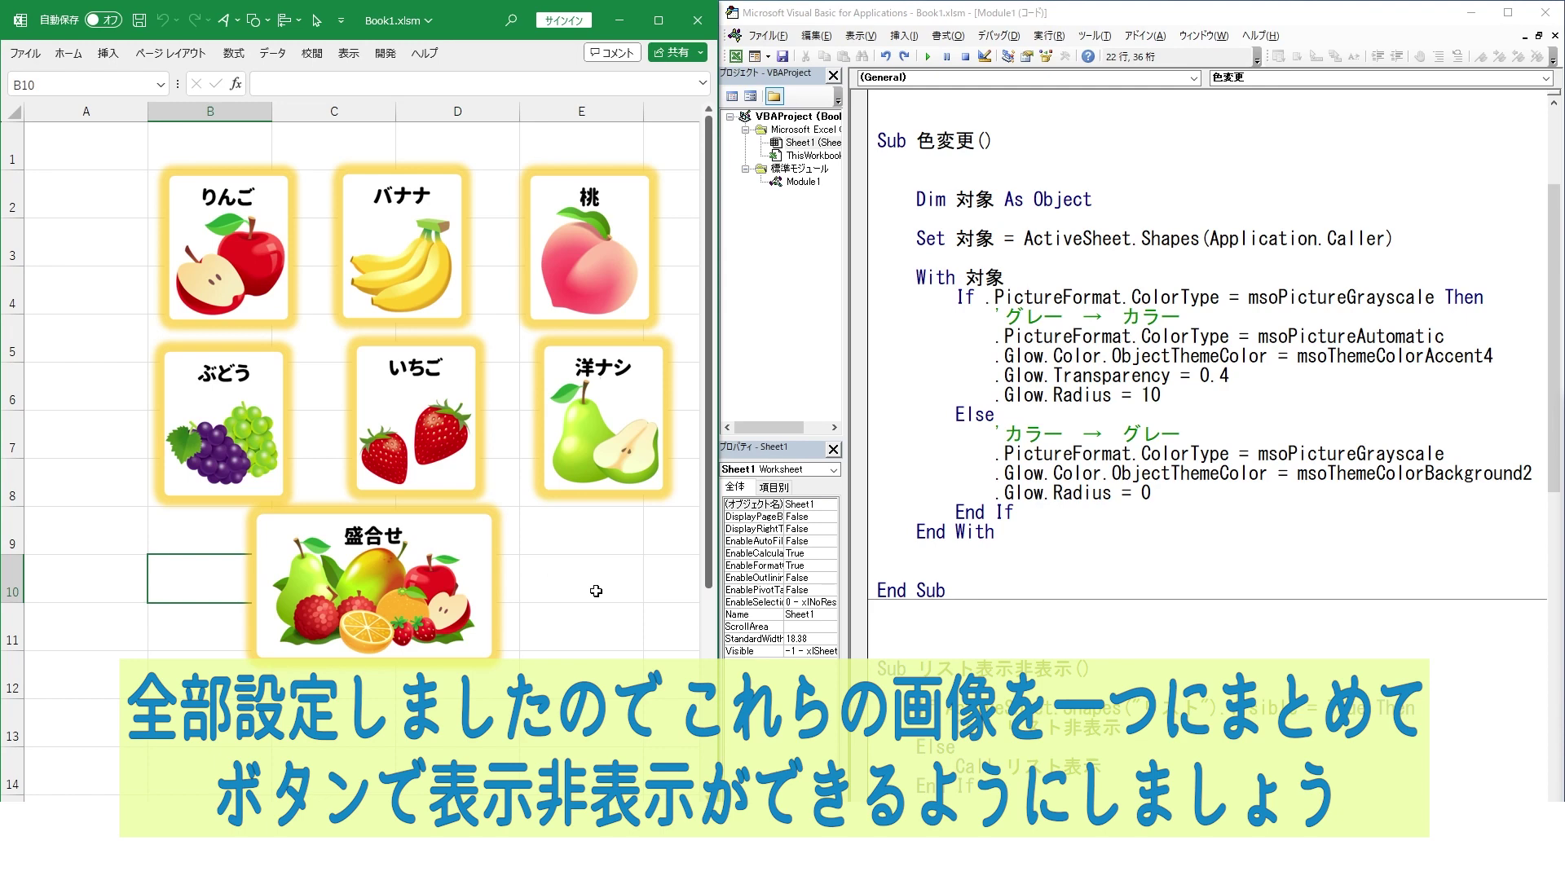
Draw a nearly square-cornered rounded rectangle over B3:B10 and send it behind the pictures
{"action": "left_click", "coordinate": [666, 26]}
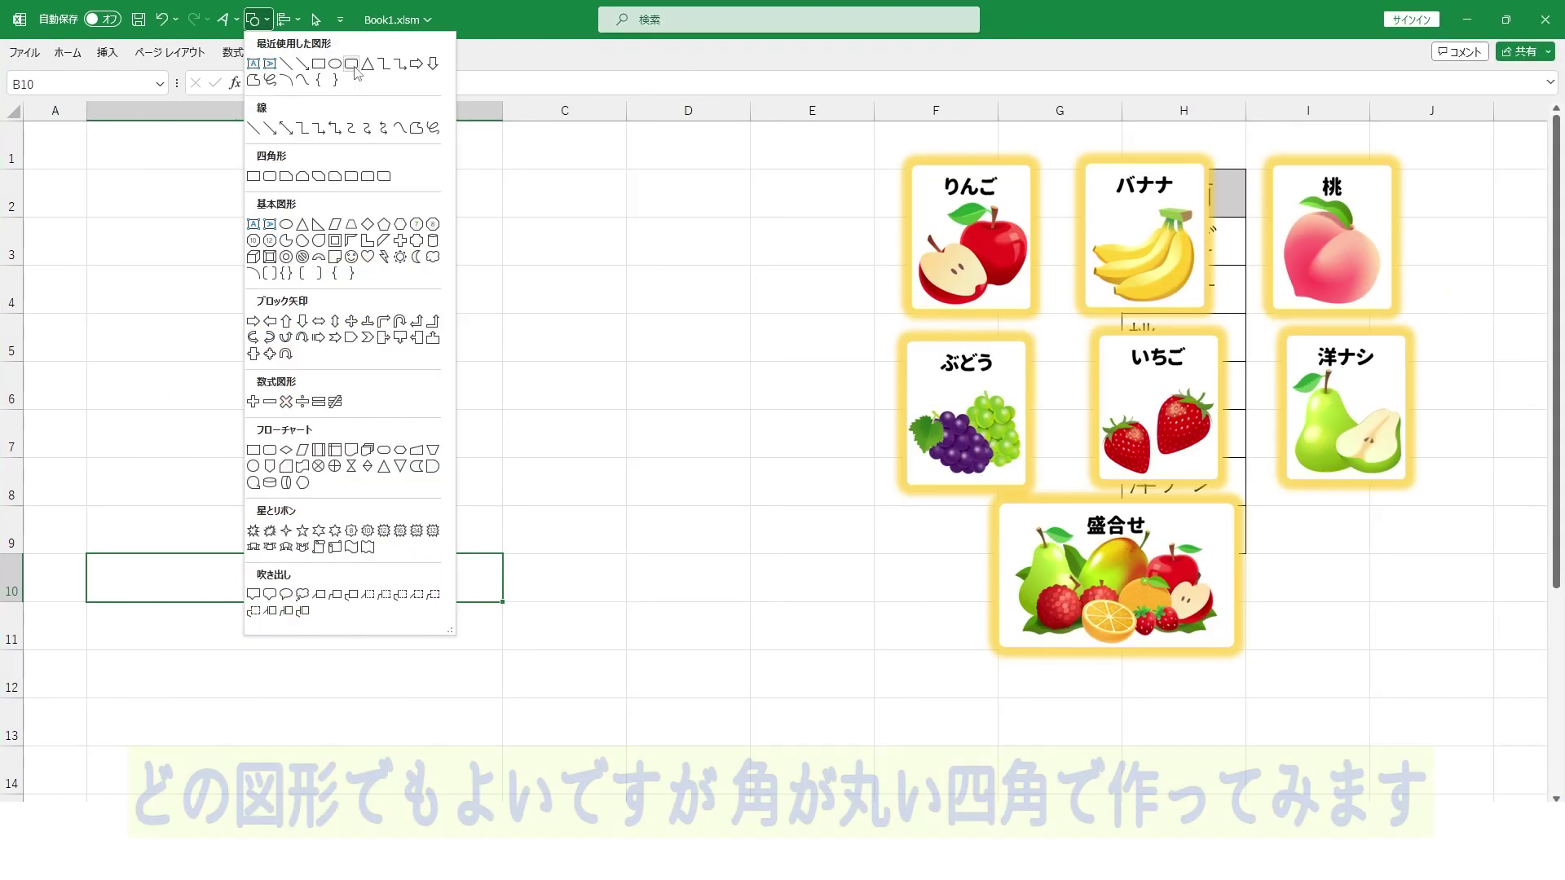
{"action": "left_click", "coordinate": [351, 65]}
{"action": "left_click_drag", "start_coordinate": [91, 225], "coordinate": [501, 600]}
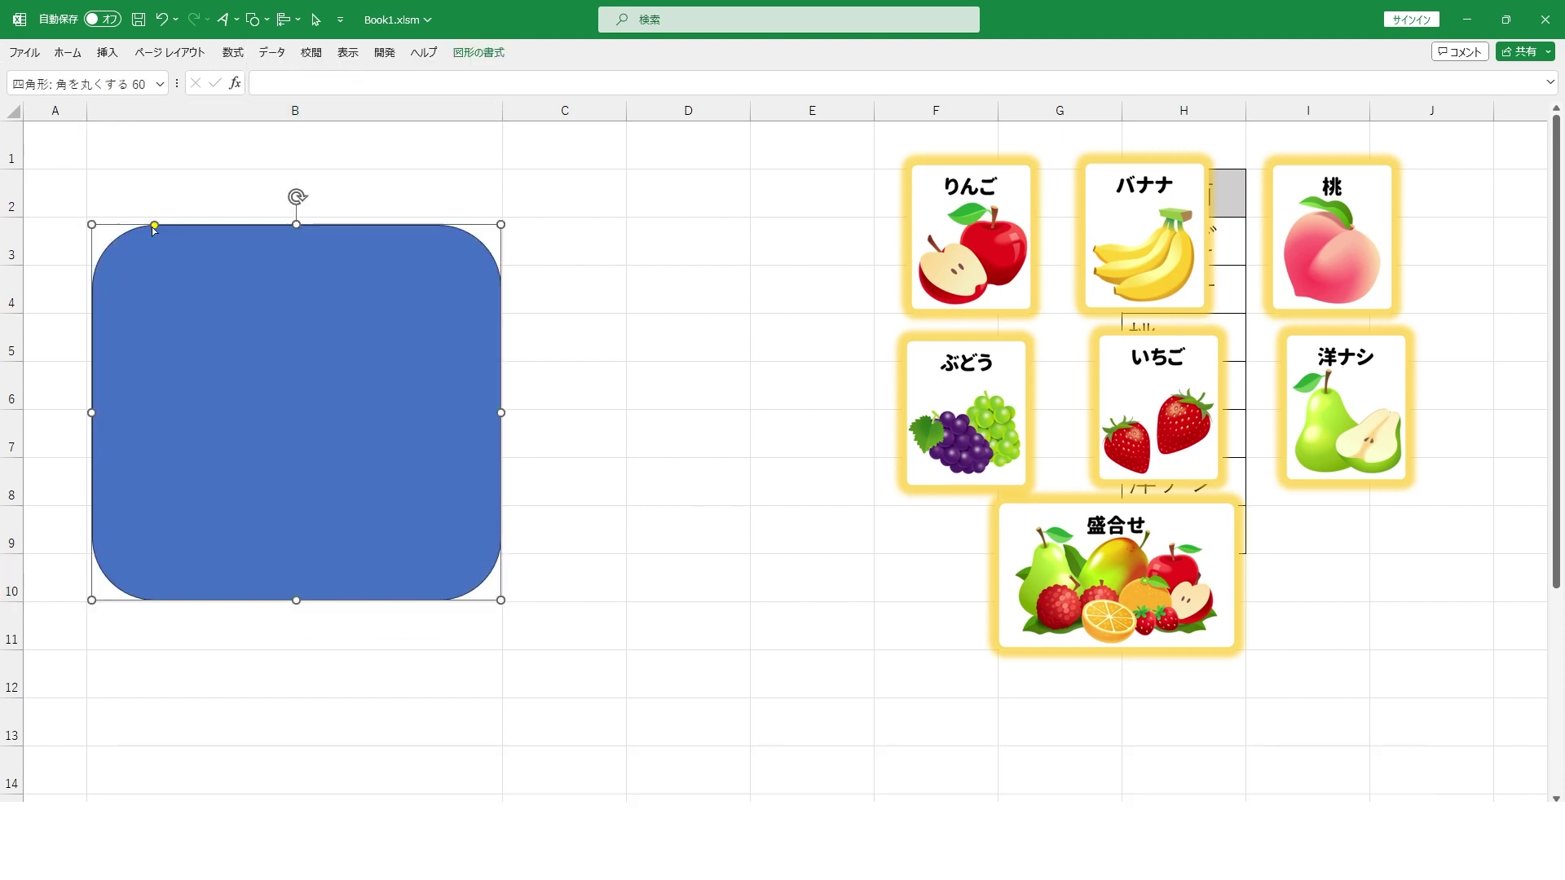
{"action": "left_click_drag", "start_coordinate": [154, 225], "coordinate": [92, 224]}
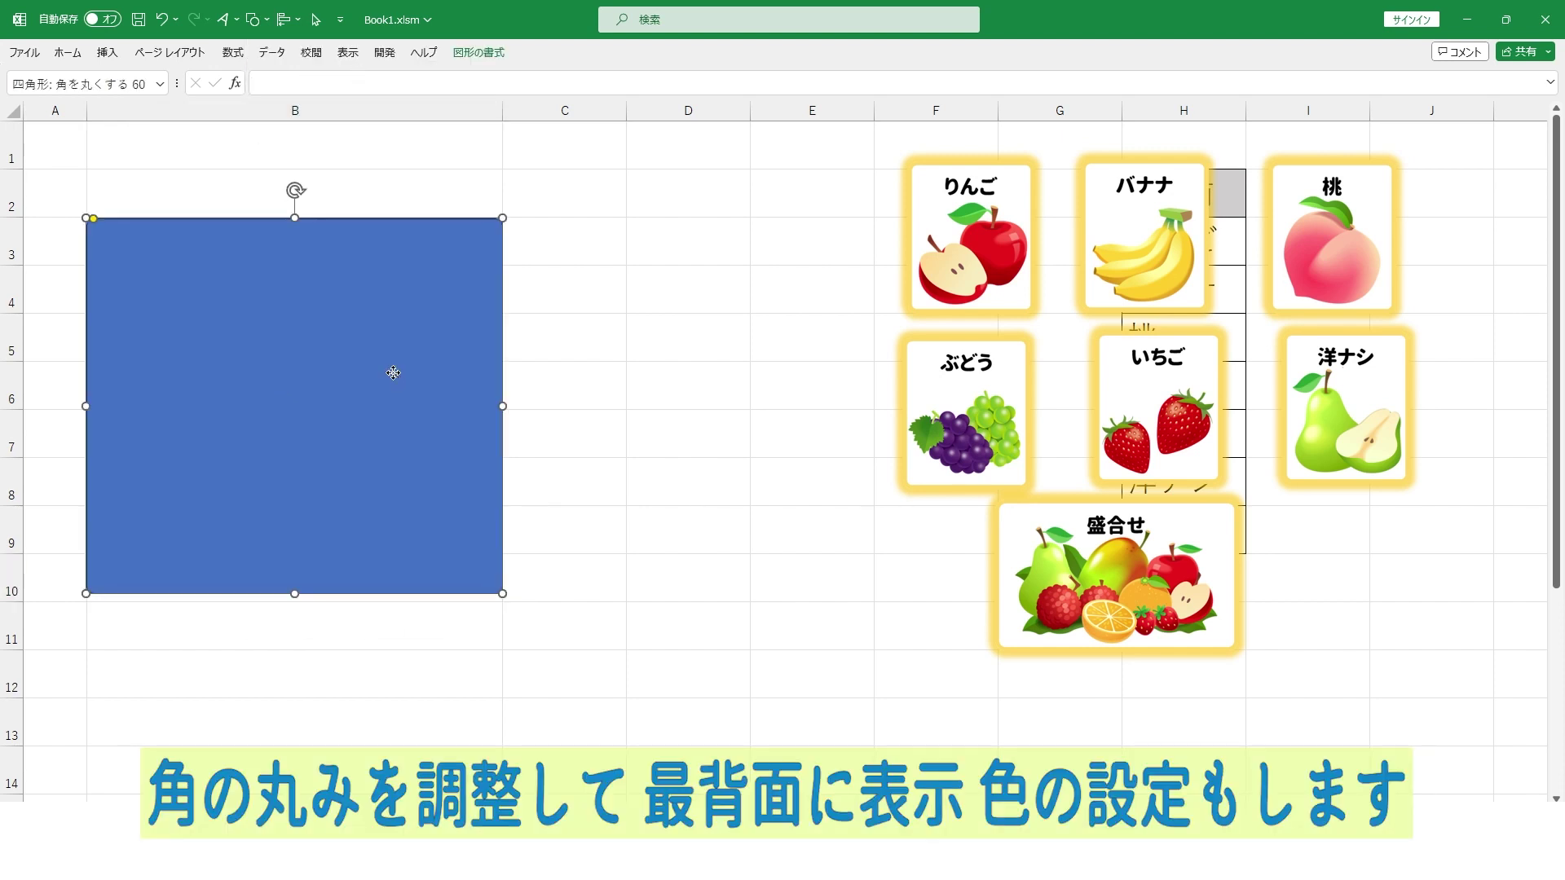
{"action": "right_click", "coordinate": [393, 373]}
{"action": "left_click", "coordinate": [472, 603]}
Fill the rectangle light green and give it a shadow
{"action": "left_click", "coordinate": [478, 52]}
{"action": "left_click", "coordinate": [678, 76]}
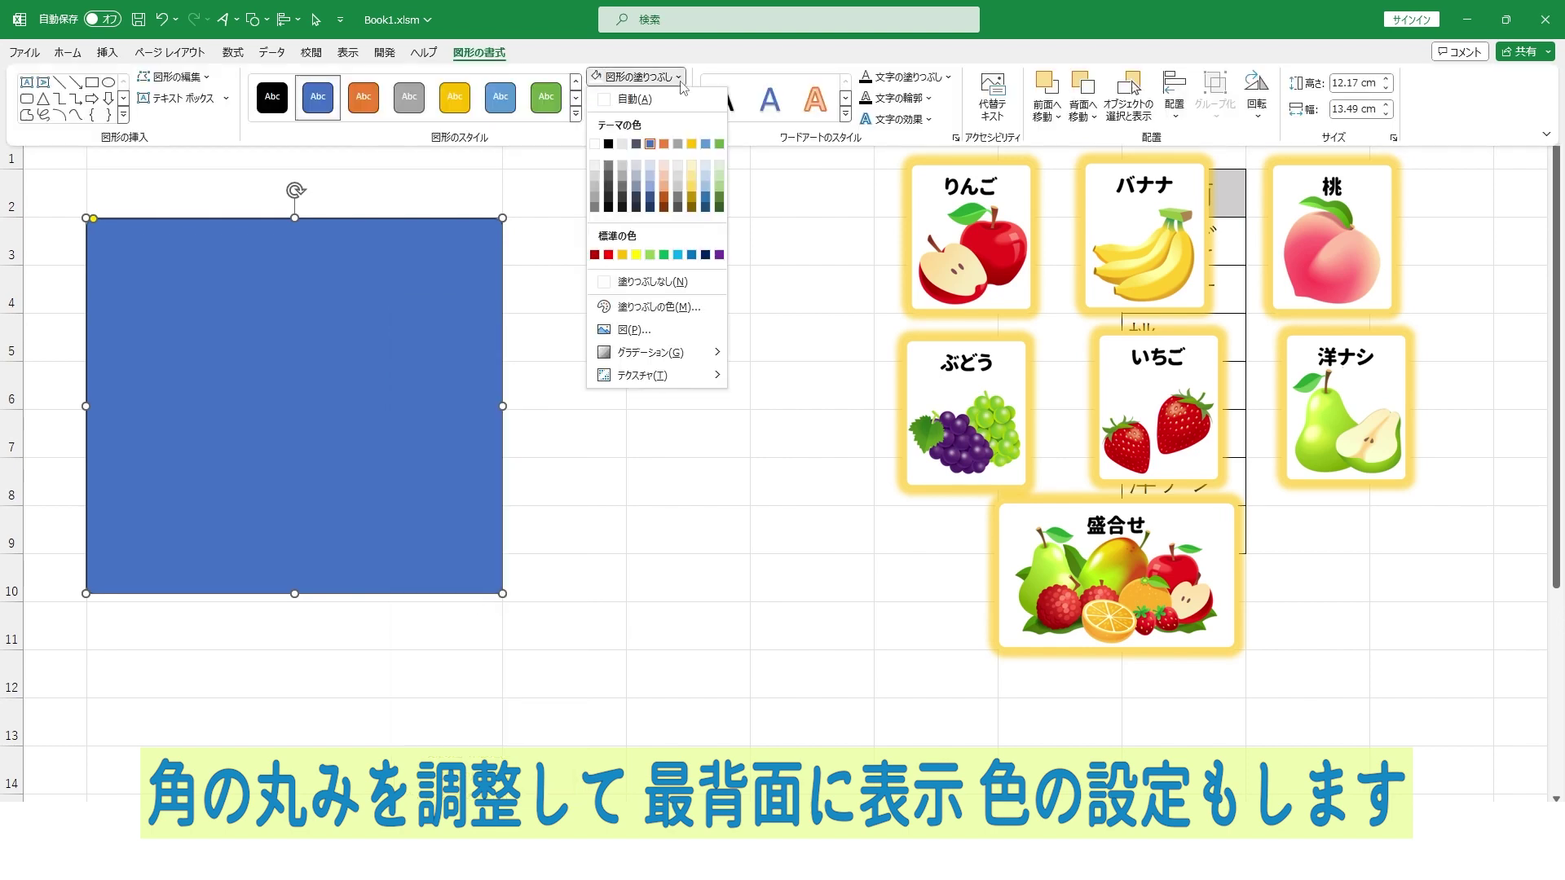
{"action": "left_click", "coordinate": [721, 176]}
{"action": "left_click", "coordinate": [551, 375]}
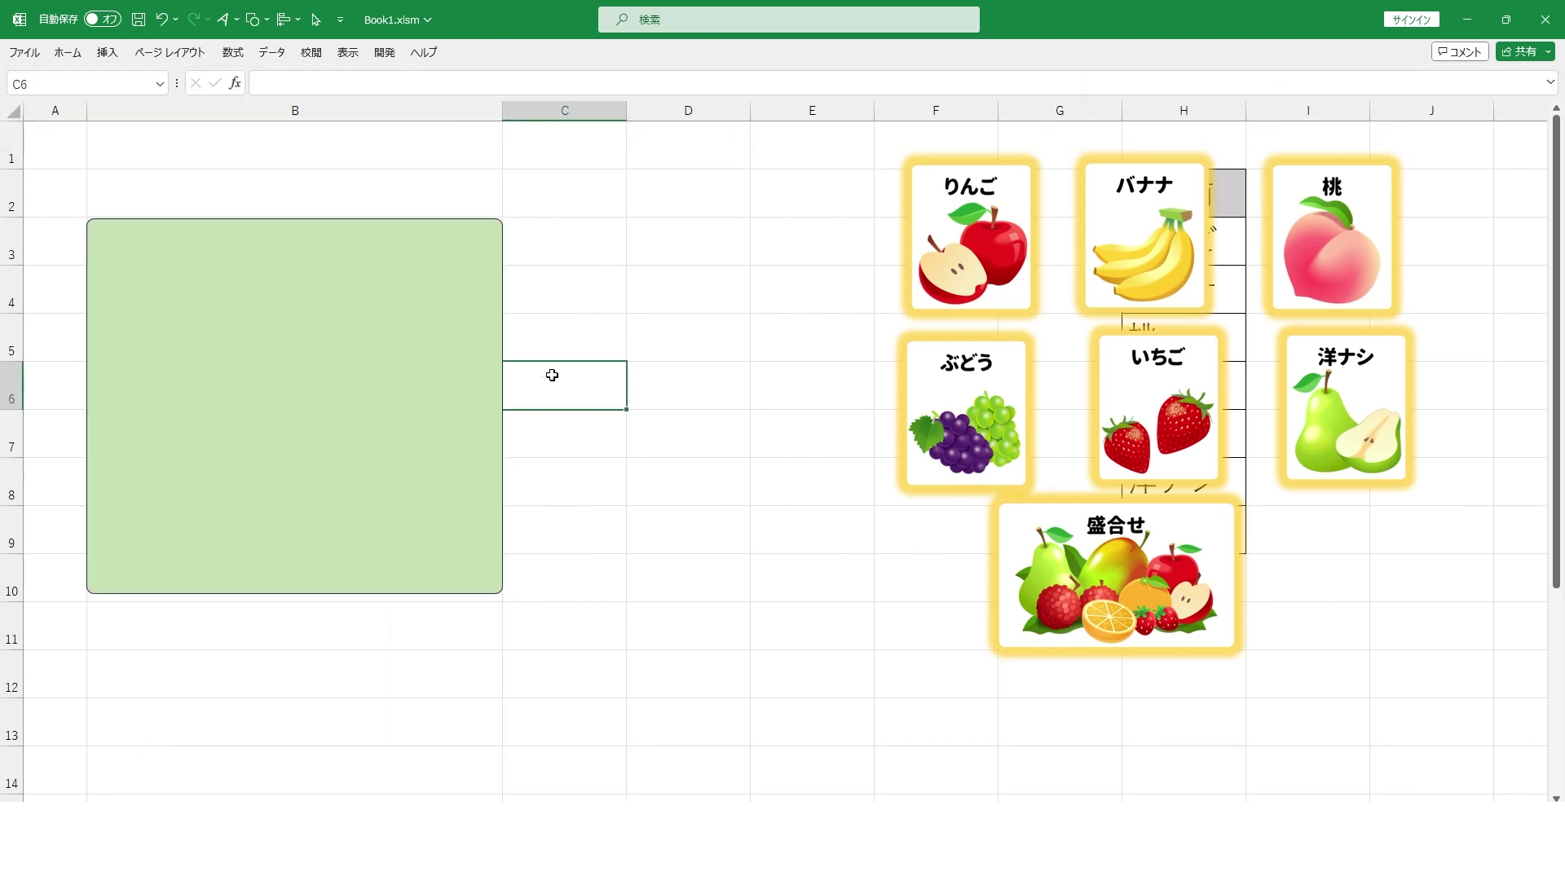
{"action": "left_click", "coordinate": [295, 318]}
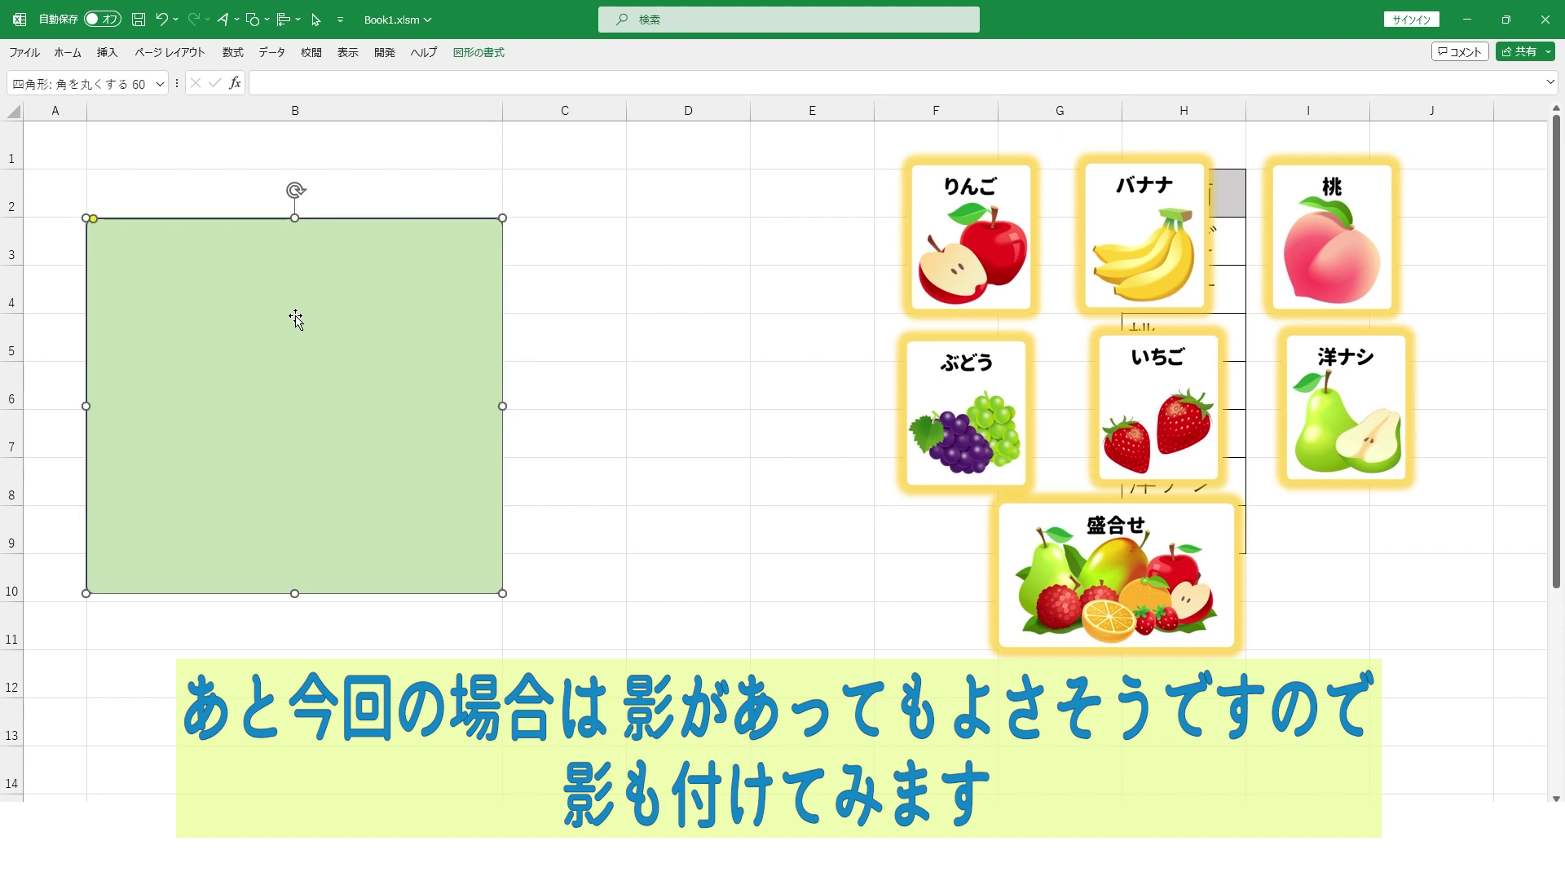
{"action": "left_click", "coordinate": [468, 54]}
{"action": "left_click", "coordinate": [664, 119]}
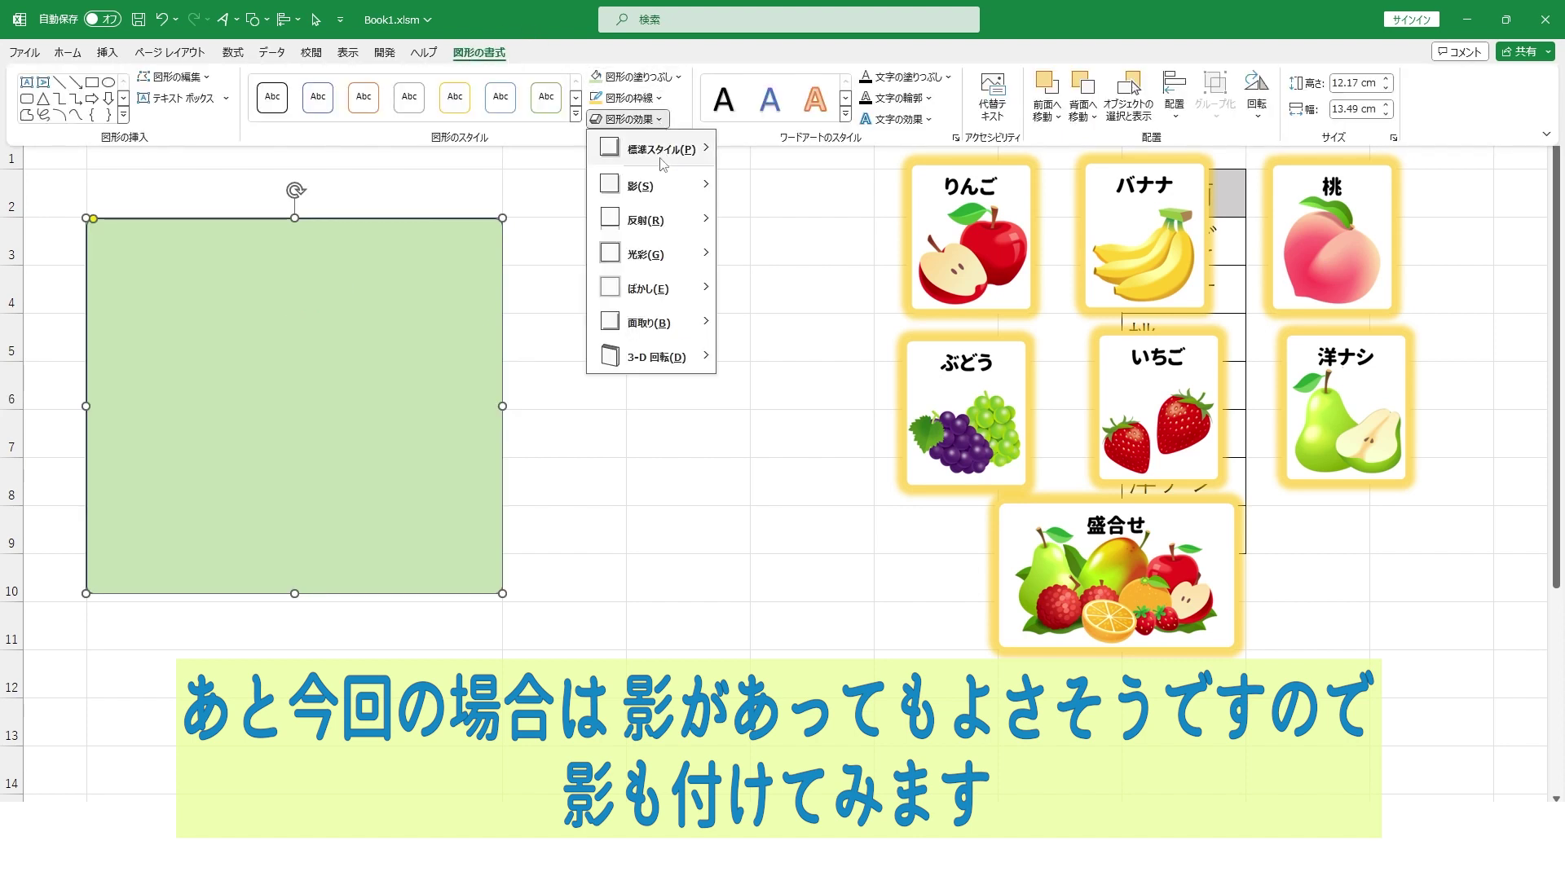
{"action": "left_click", "coordinate": [736, 289]}
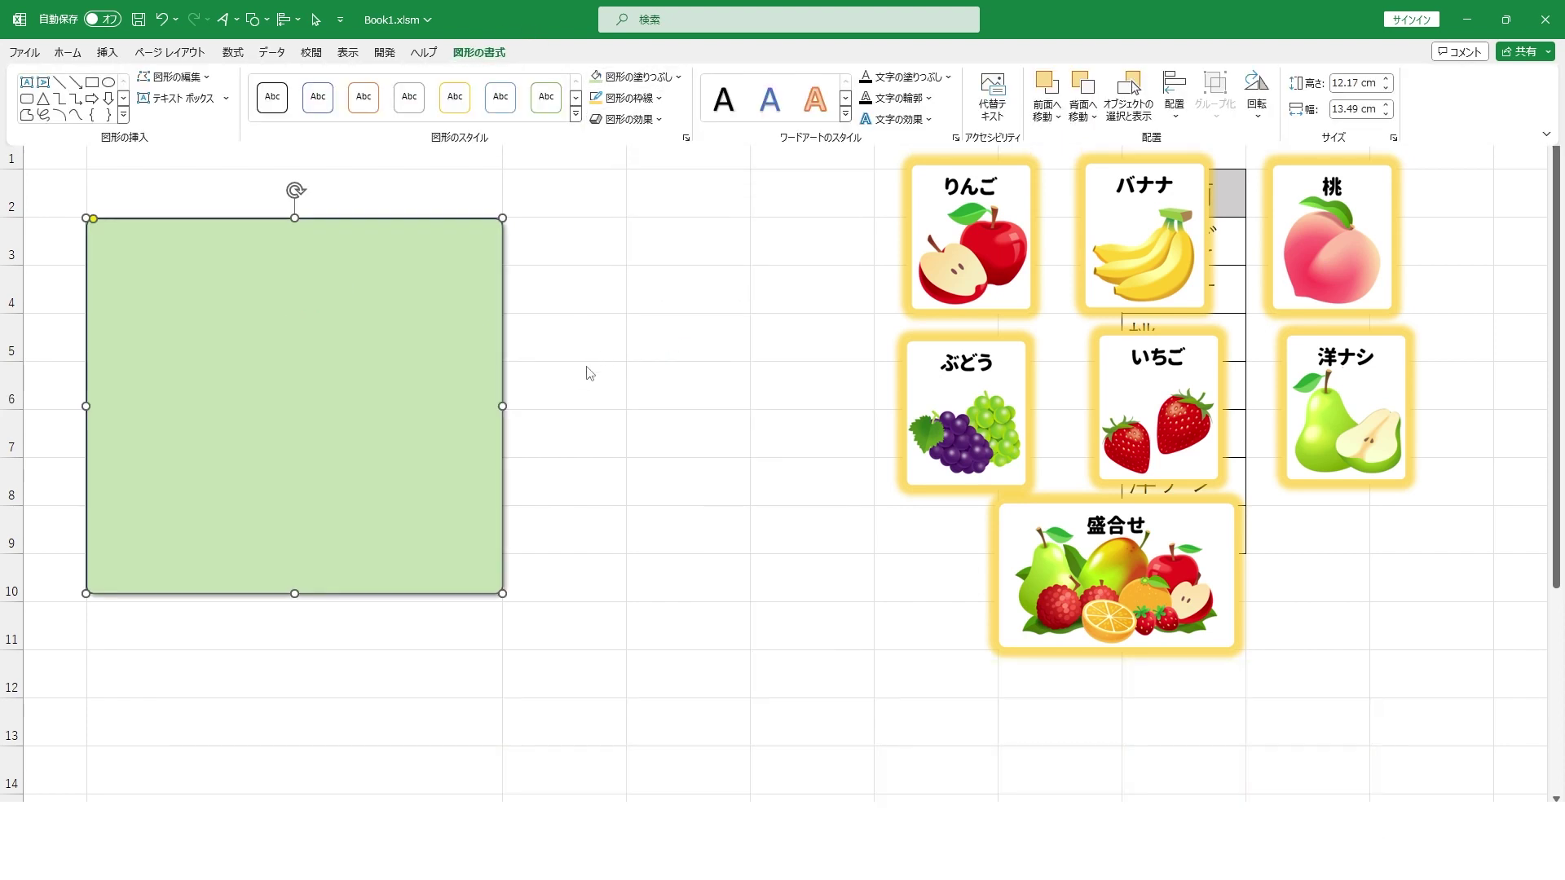
{"action": "key", "text": "ctrl+F1"}
{"action": "left_click", "coordinate": [590, 366]}
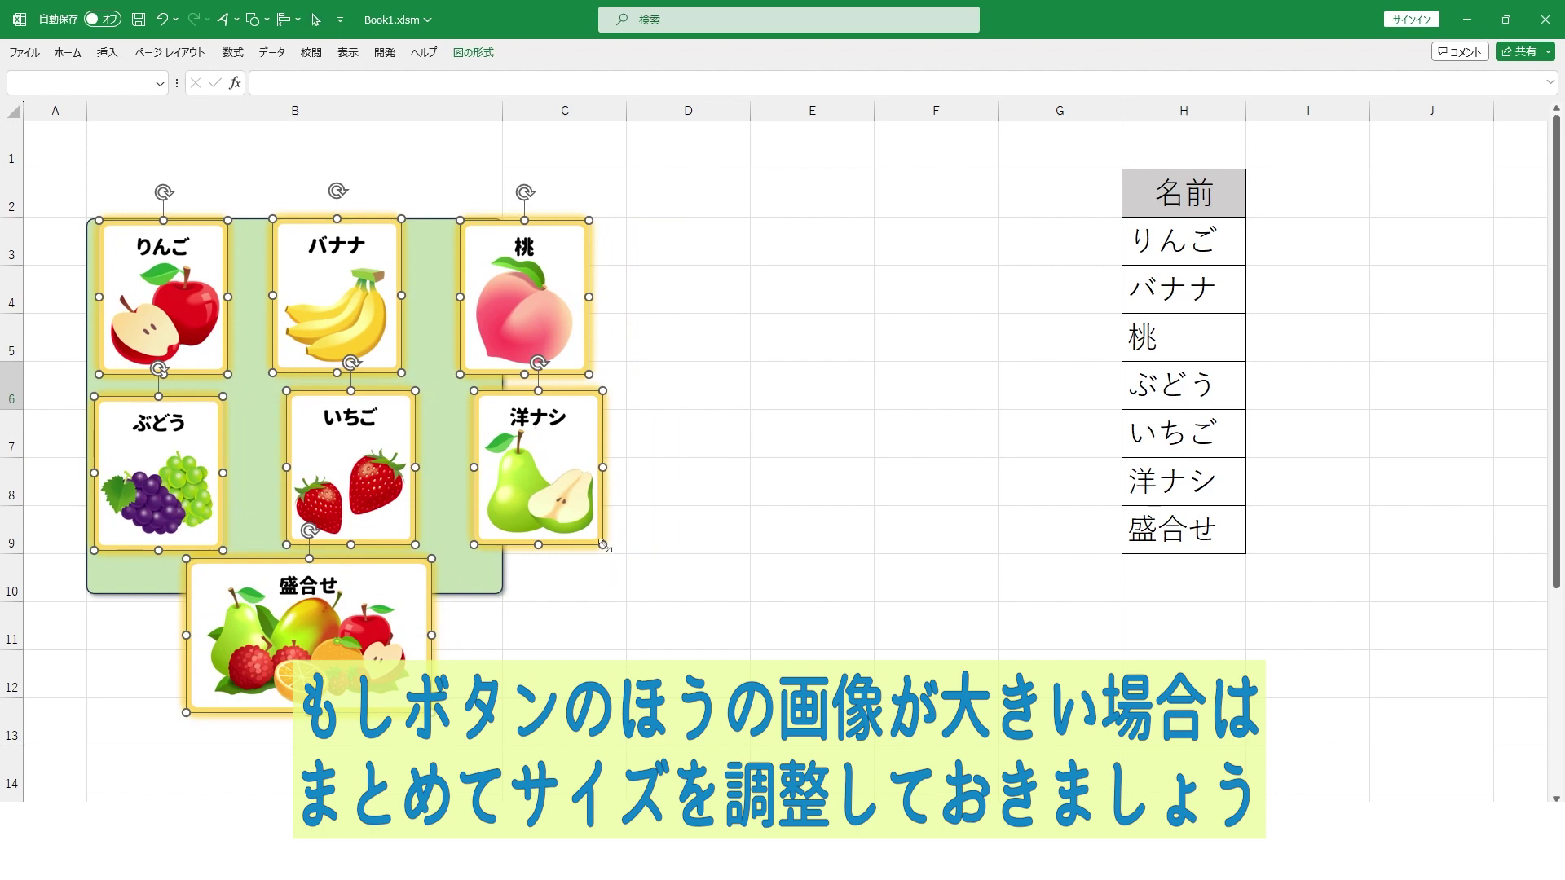
Shrink all the fruit pictures together
{"action": "left_click_drag", "start_coordinate": [594, 533], "coordinate": [546, 494]}
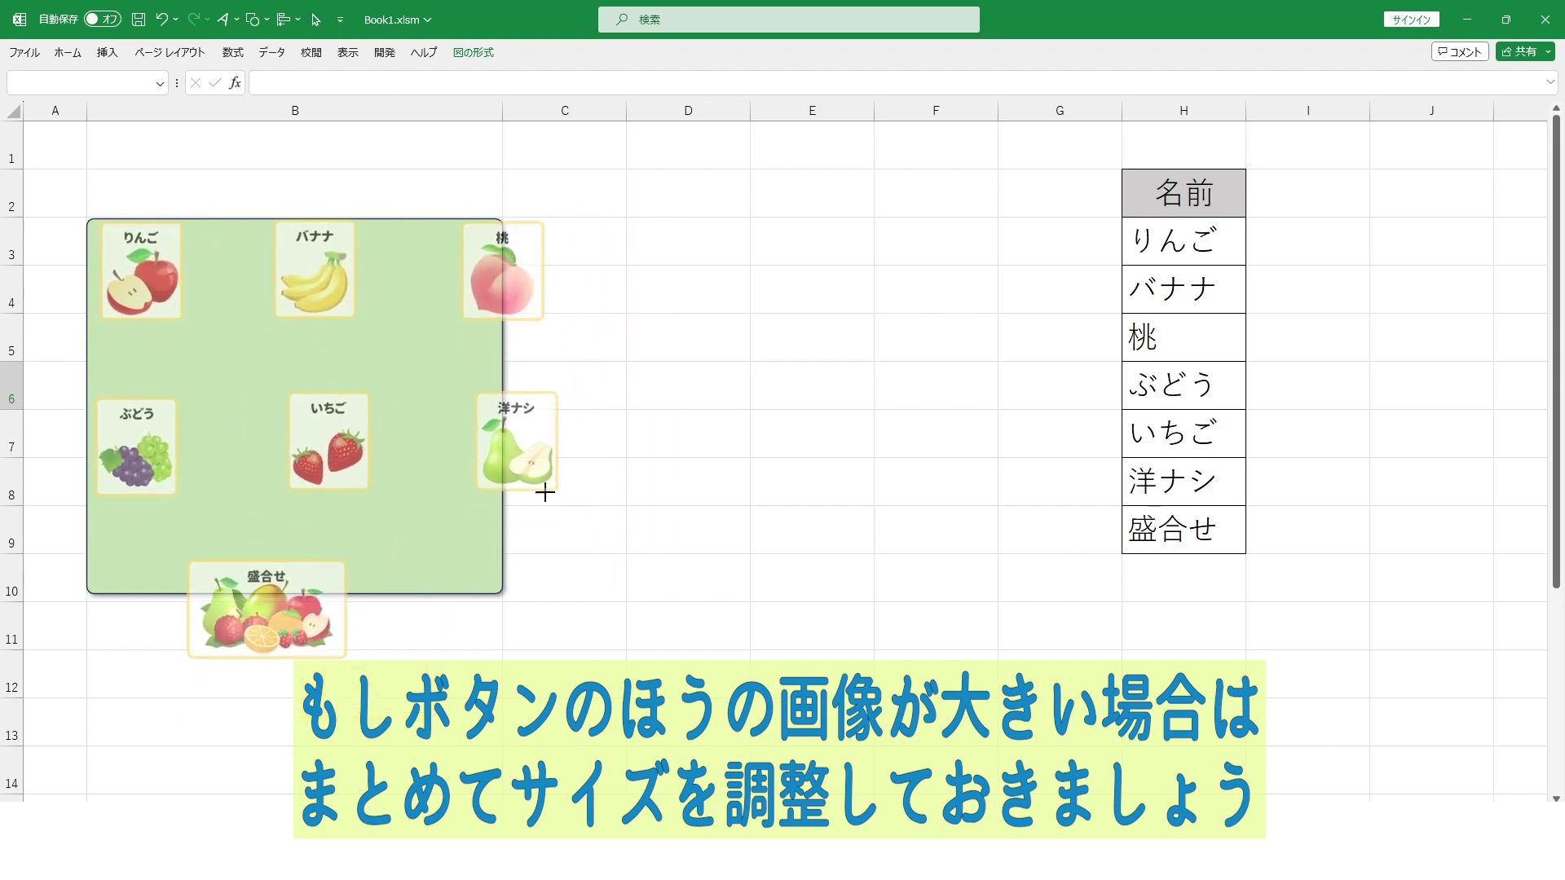
{"action": "left_click_drag", "start_coordinate": [545, 493], "coordinate": [542, 495]}
{"action": "left_click", "coordinate": [782, 443]}
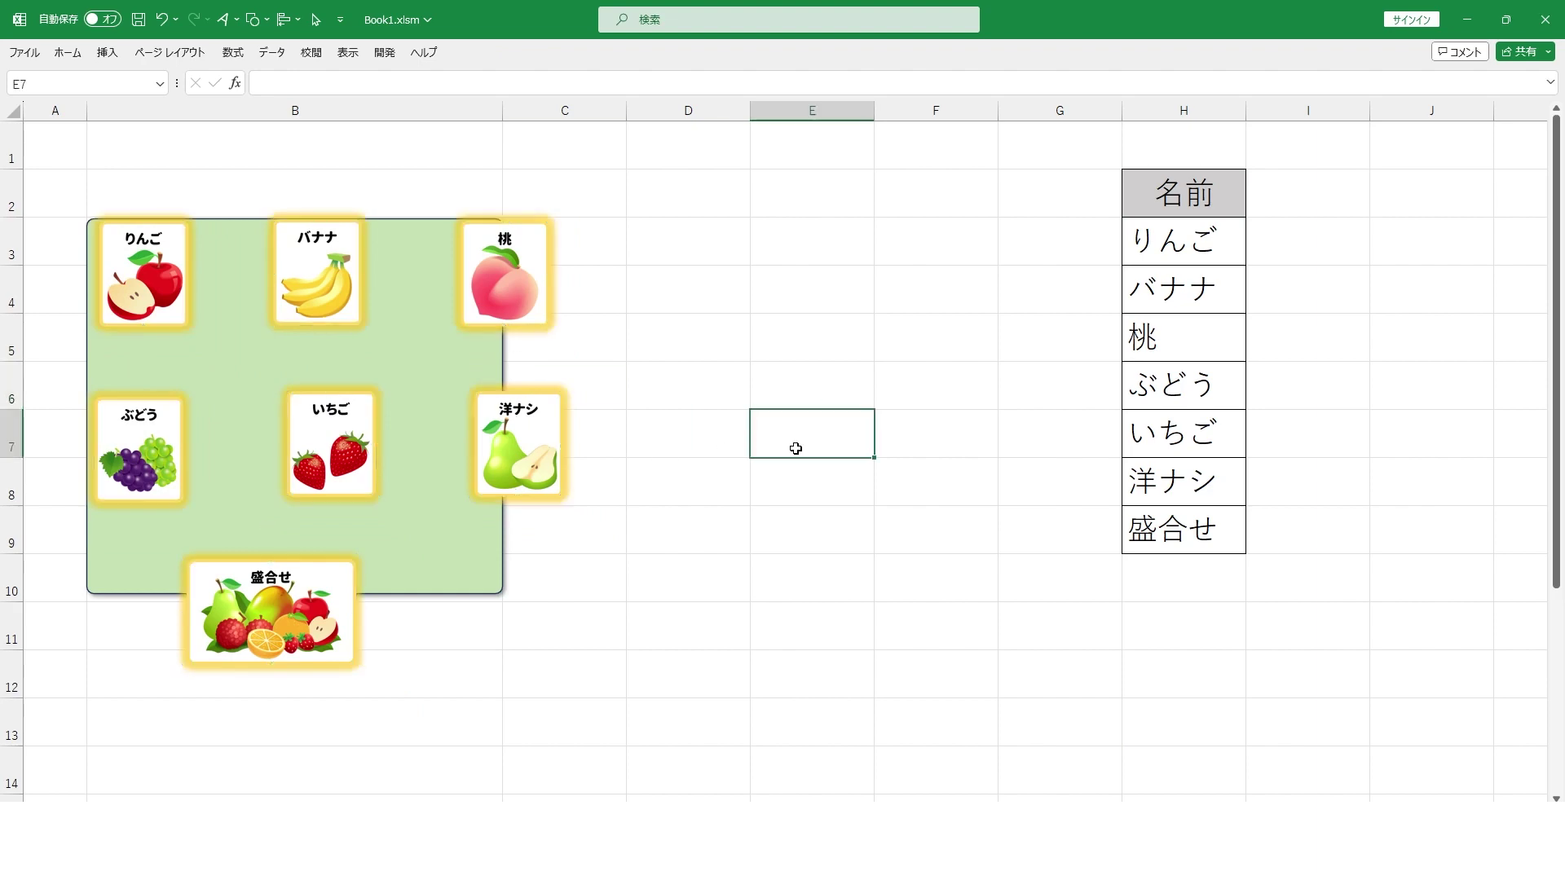
{"action": "left_click", "coordinate": [440, 538]}
{"action": "left_click", "coordinate": [688, 626]}
Roughly arrange the fruit cards onto the green base
{"action": "left_click", "coordinate": [317, 20]}
{"action": "left_click_drag", "start_coordinate": [328, 181], "coordinate": [643, 511]}
{"action": "mouse_move", "coordinate": [348, 496]}
{"action": "left_mouse_down"}
{"action": "mouse_move", "coordinate": [319, 520]}
{"action": "mouse_move", "coordinate": [302, 505]}
{"action": "left_mouse_up"}
{"action": "left_click_drag", "start_coordinate": [562, 208], "coordinate": [407, 522]}
{"action": "left_click_drag", "start_coordinate": [472, 456], "coordinate": [445, 456]}
{"action": "mouse_move", "coordinate": [530, 383]}
{"action": "left_mouse_down"}
{"action": "mouse_move", "coordinate": [332, 669]}
{"action": "mouse_move", "coordinate": [333, 649]}
{"action": "left_mouse_up"}
{"action": "left_click", "coordinate": [314, 639]}
{"action": "left_click_drag", "start_coordinate": [608, 701], "coordinate": [4, 146]}
{"action": "left_click", "coordinate": [316, 19]}
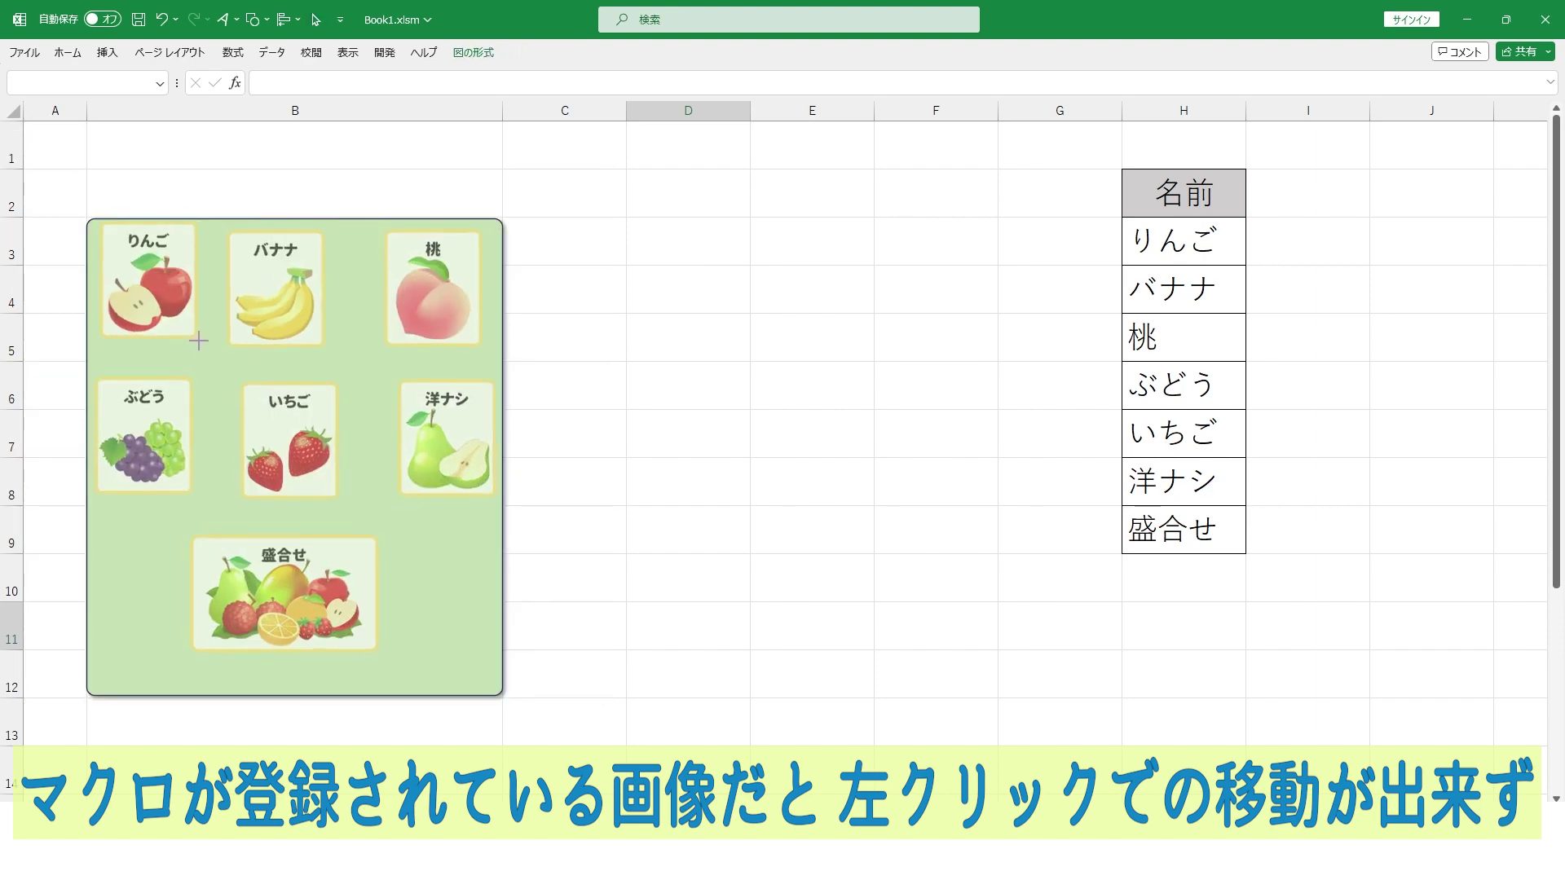
{"action": "left_click", "coordinate": [688, 349]}
Align the tops of the top and second rows, distribute them evenly, and line up the pear
{"action": "left_click", "coordinate": [316, 19]}
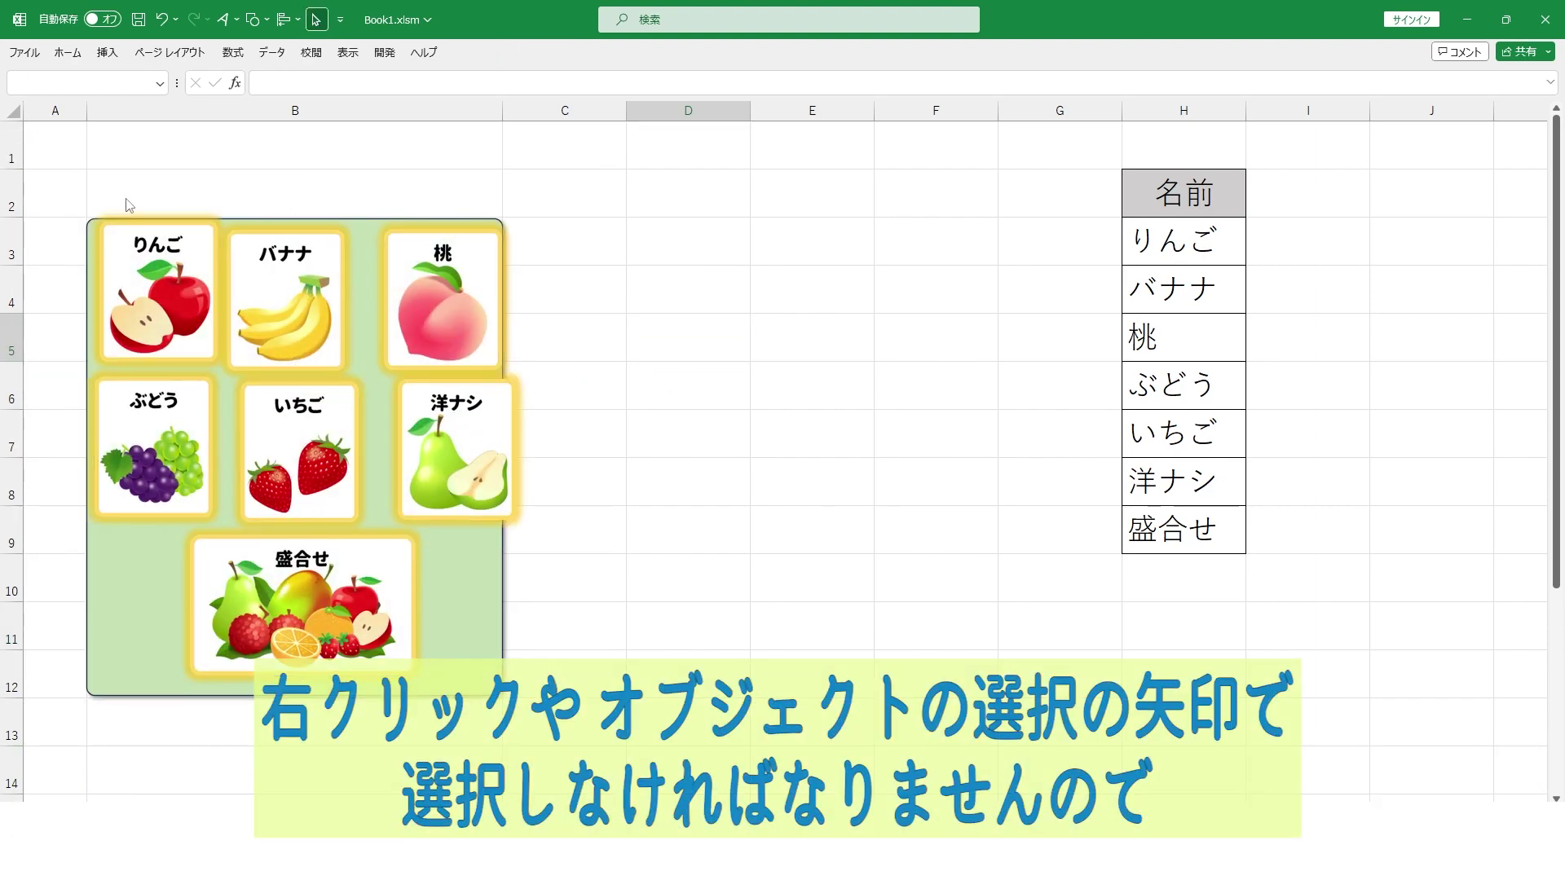
{"action": "left_click_drag", "start_coordinate": [61, 188], "coordinate": [560, 401]}
{"action": "left_click", "coordinate": [298, 20]}
{"action": "left_click", "coordinate": [343, 134]}
{"action": "left_click", "coordinate": [298, 20]}
{"action": "left_click", "coordinate": [342, 184]}
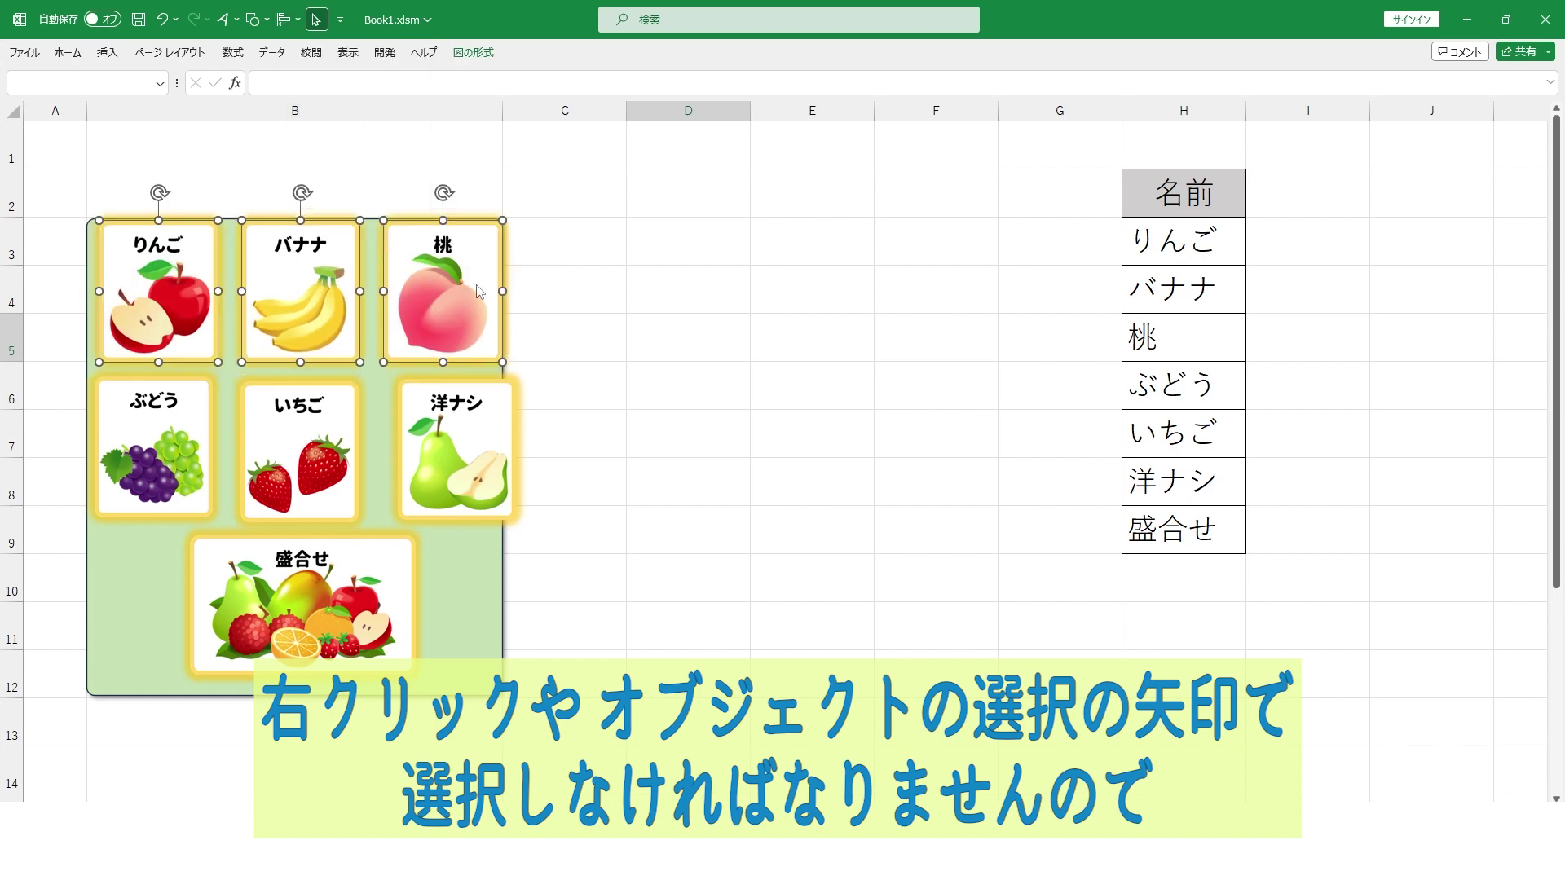
{"action": "left_click_drag", "start_coordinate": [82, 371], "coordinate": [530, 530]}
{"action": "left_click", "coordinate": [298, 19]}
{"action": "left_click", "coordinate": [343, 135]}
{"action": "left_click", "coordinate": [298, 20]}
{"action": "left_click", "coordinate": [342, 184]}
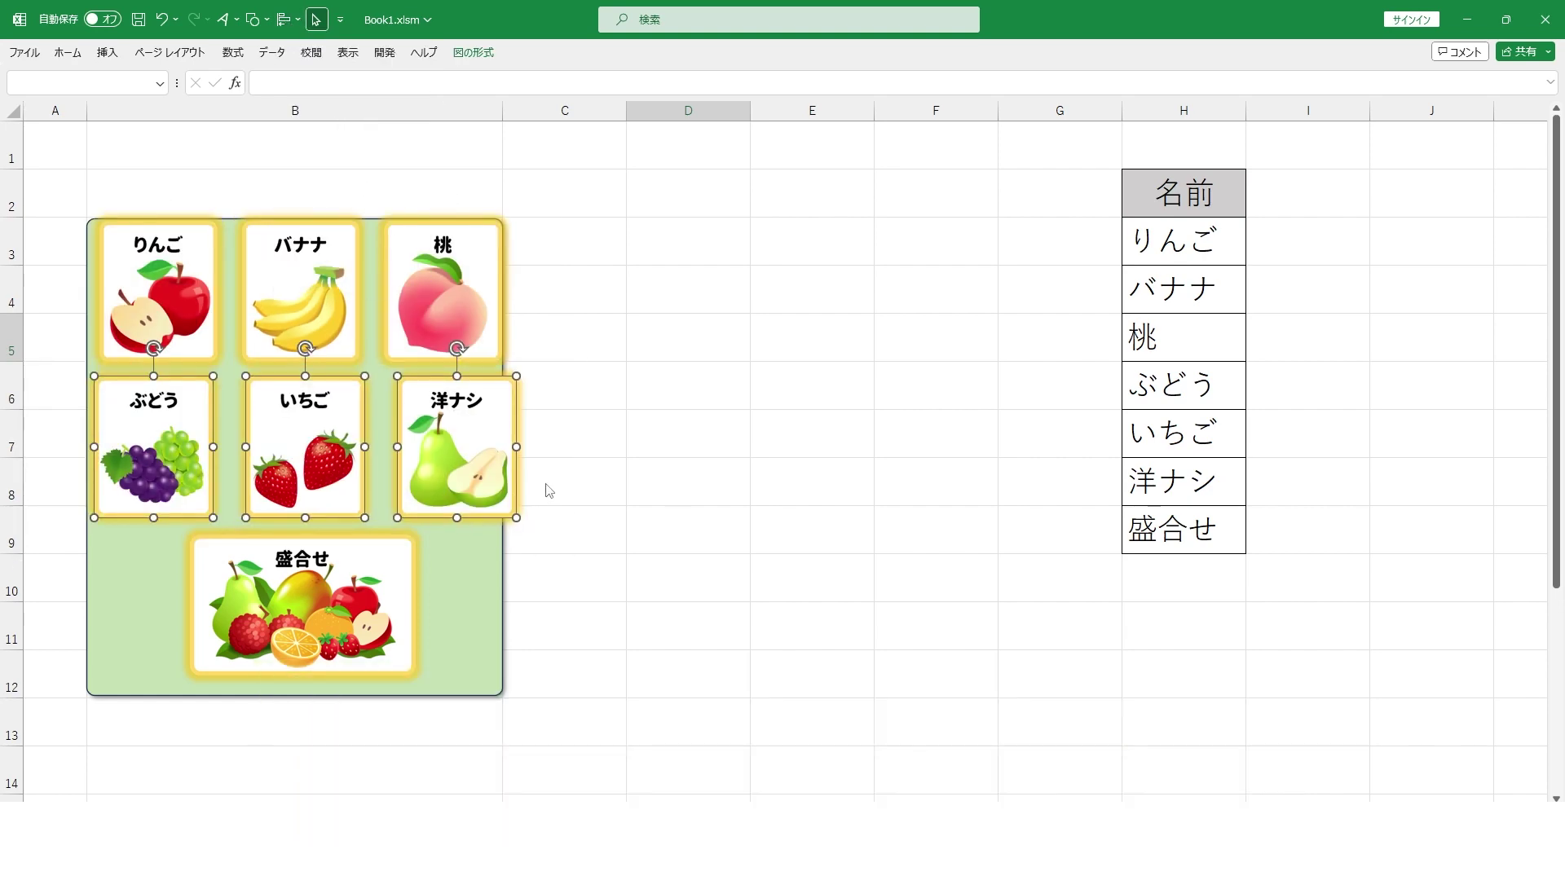
{"action": "left_click", "coordinate": [545, 485]}
{"action": "left_click_drag", "start_coordinate": [446, 524], "coordinate": [518, 526]}
{"action": "left_click", "coordinate": [541, 526]}
Left-align the cards into columns and shift the six cards slightly down and left
{"action": "left_click_drag", "start_coordinate": [90, 192], "coordinate": [228, 537]}
{"action": "left_click", "coordinate": [298, 20]}
{"action": "left_click", "coordinate": [343, 85]}
{"action": "left_click_drag", "start_coordinate": [232, 192], "coordinate": [371, 538]}
{"action": "left_click", "coordinate": [298, 20]}
{"action": "left_click", "coordinate": [342, 85]}
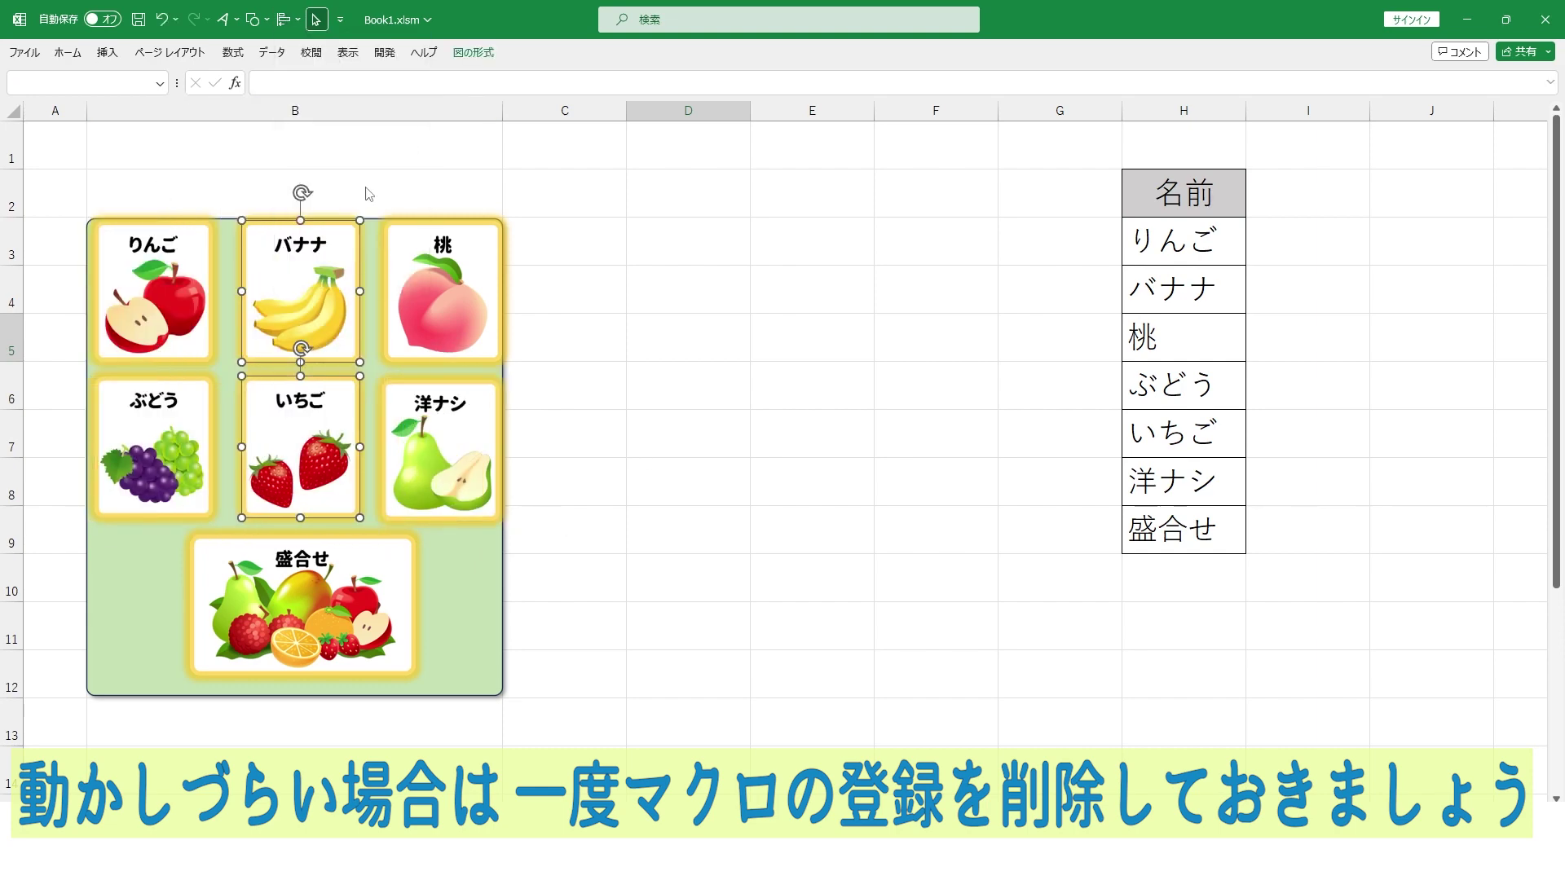
{"action": "left_click_drag", "start_coordinate": [375, 193], "coordinate": [513, 538]}
{"action": "left_click_drag", "start_coordinate": [570, 179], "coordinate": [44, 541]}
{"action": "left_click_drag", "start_coordinate": [461, 524], "coordinate": [466, 531]}
{"action": "left_click_drag", "start_coordinate": [536, 178], "coordinate": [223, 541]}
{"action": "key", "text": "Left"}
{"action": "key", "text": "Left"}
{"action": "key", "text": "Left"}
{"action": "key", "text": "Escape"}
Place the 盛合せ card centred at the bottom of the base
{"action": "left_click_drag", "start_coordinate": [61, 188], "coordinate": [218, 535]}
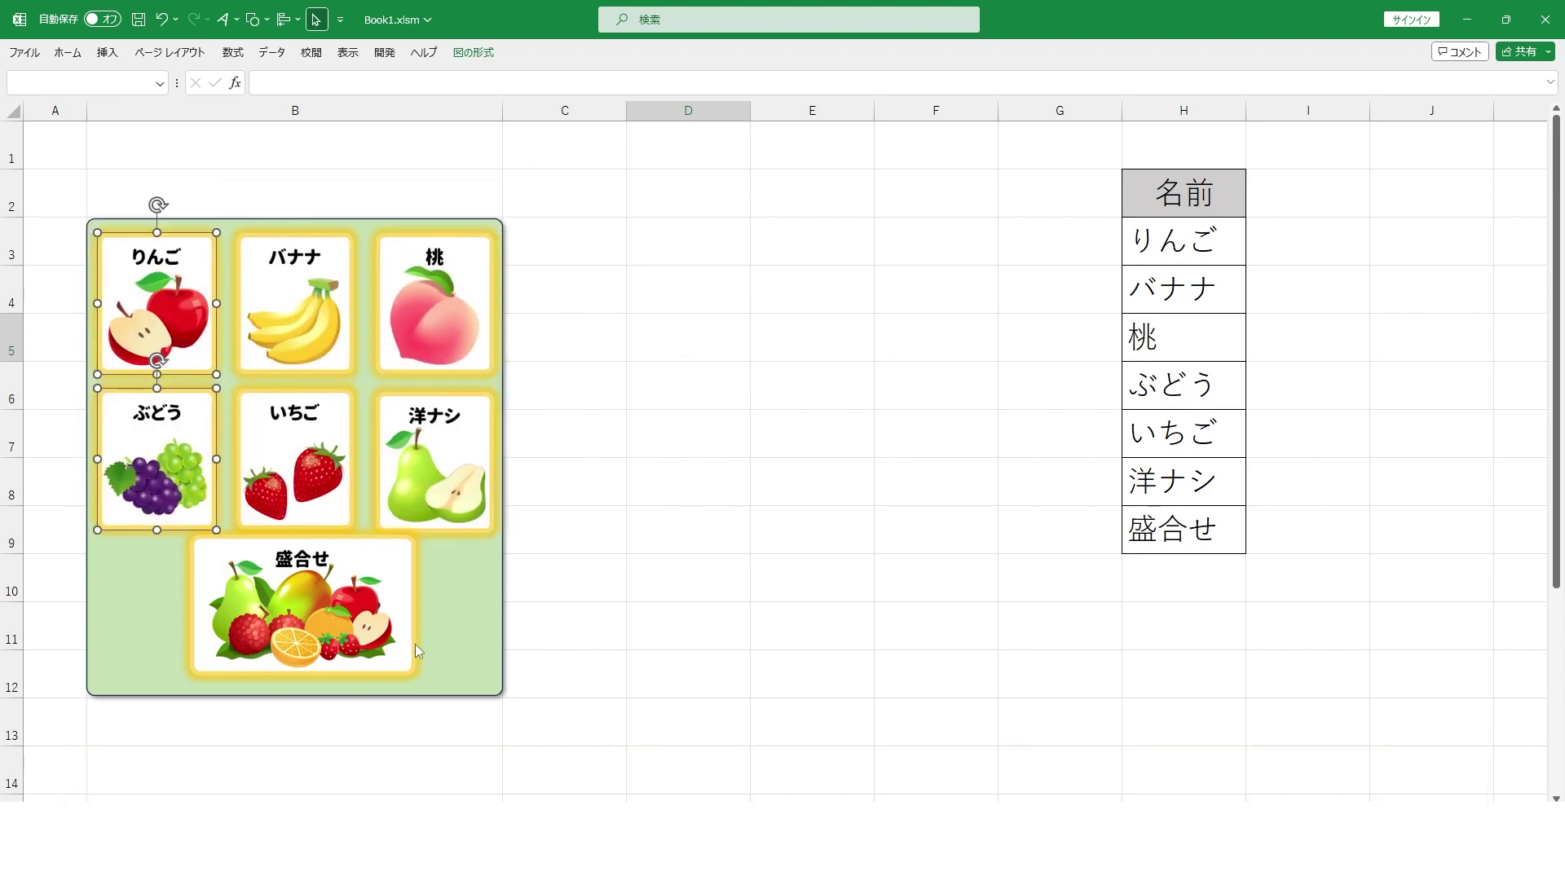
{"action": "left_click_drag", "start_coordinate": [412, 644], "coordinate": [415, 655]}
{"action": "left_click", "coordinate": [456, 664]}
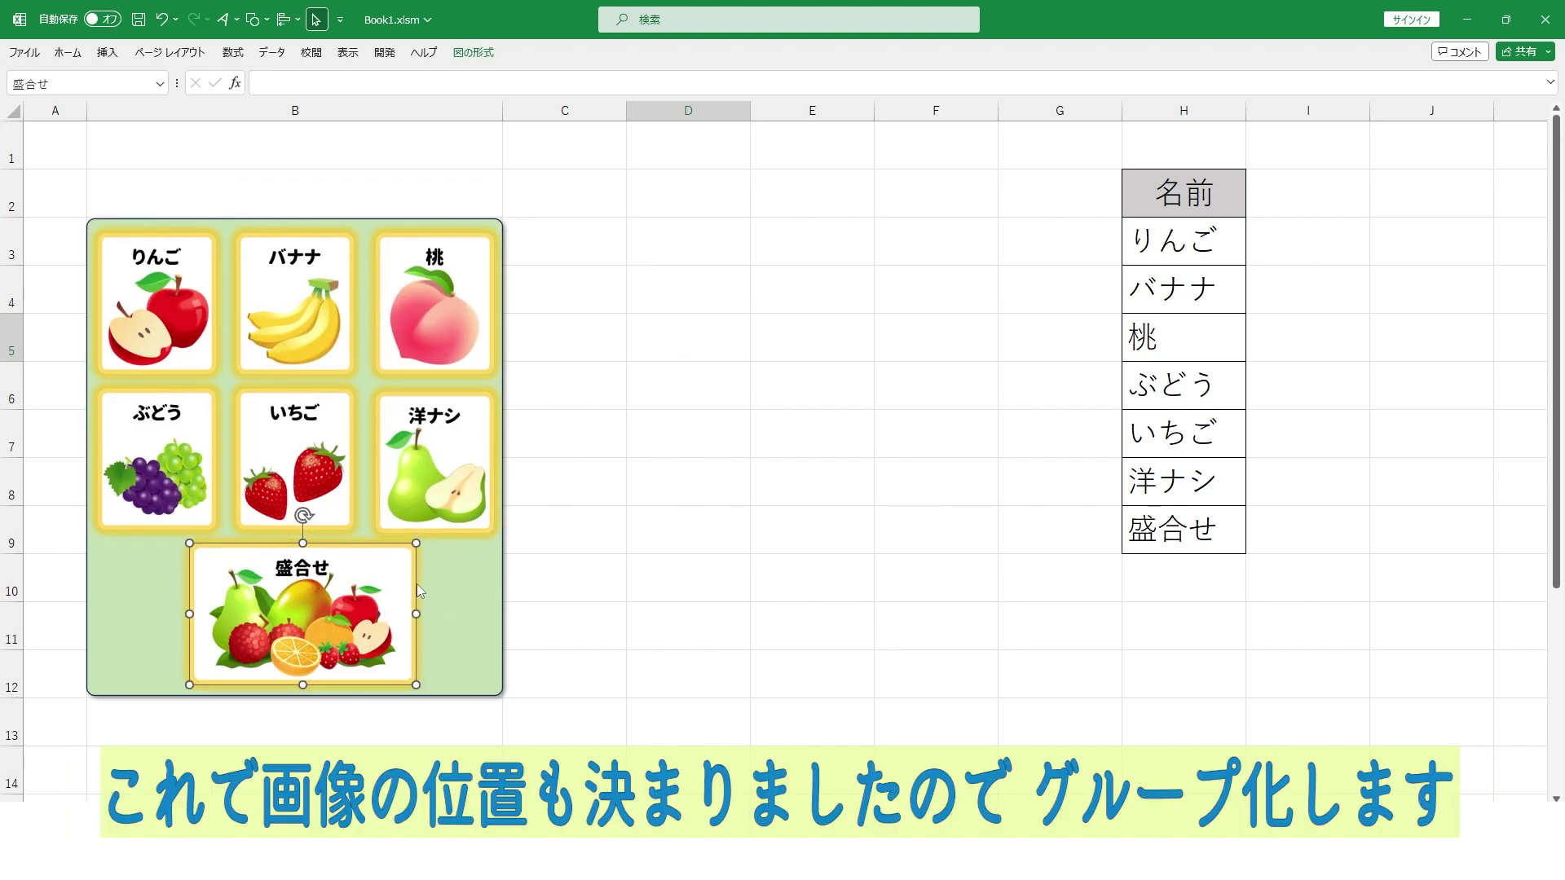
{"action": "left_click_drag", "start_coordinate": [415, 583], "coordinate": [408, 583]}
{"action": "key", "text": "Escape"}
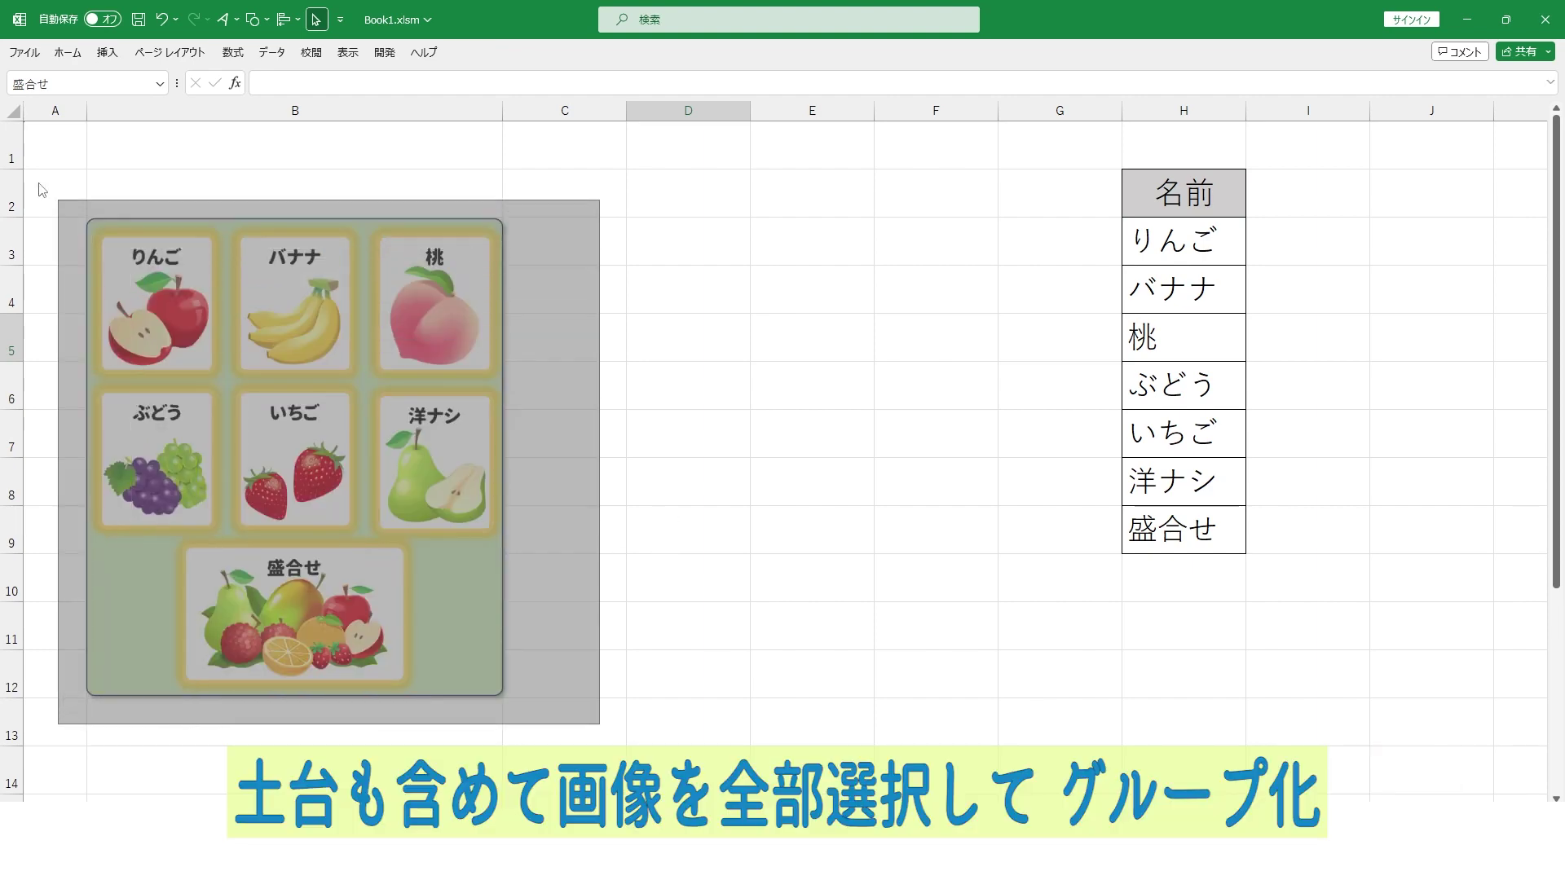
Group the green base and all seven fruit cards into one object
{"action": "left_click_drag", "start_coordinate": [603, 730], "coordinate": [37, 181]}
{"action": "right_click", "coordinate": [465, 570]}
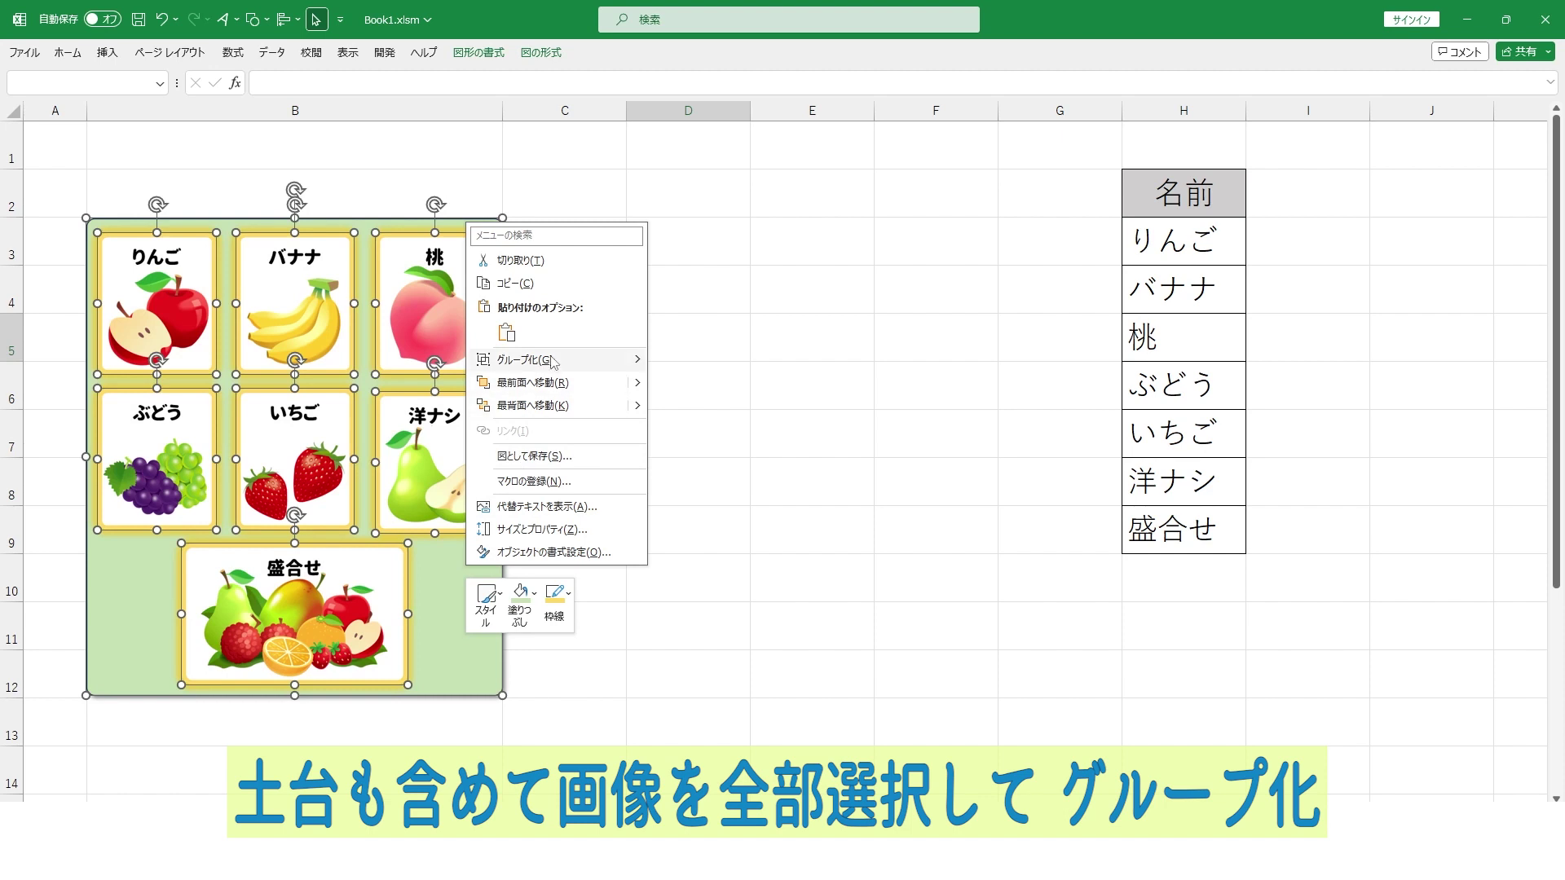
{"action": "left_click", "coordinate": [698, 362]}
{"action": "left_click", "coordinate": [664, 241]}
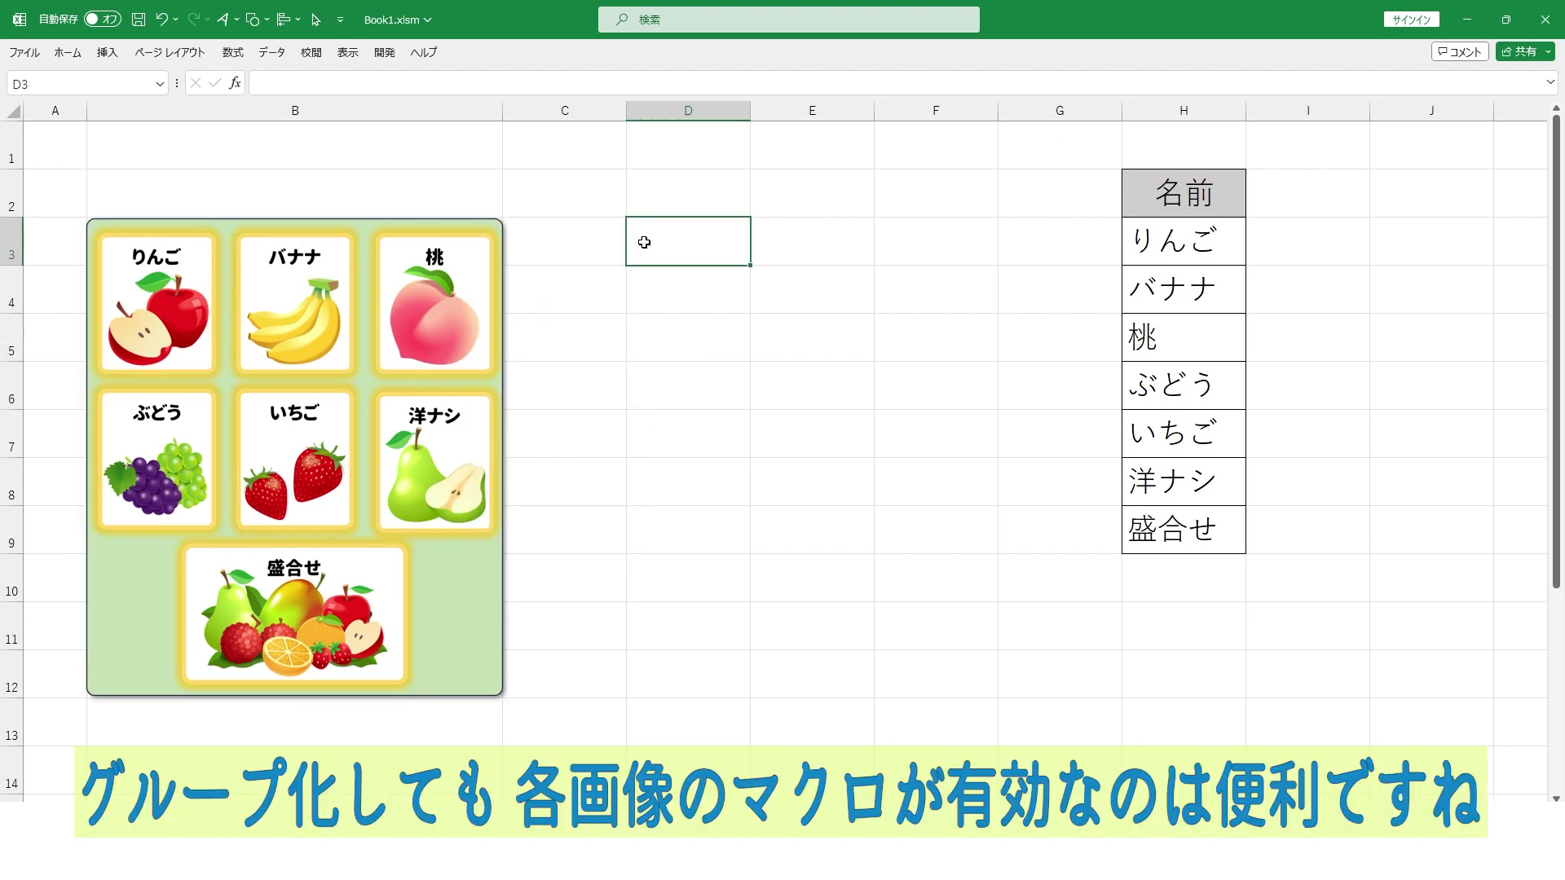
Check the peach, banana and apple pictures still toggle grey and back to colour
{"action": "left_click", "coordinate": [450, 295]}
{"action": "left_click", "coordinate": [263, 317]}
{"action": "left_click", "coordinate": [161, 313]}
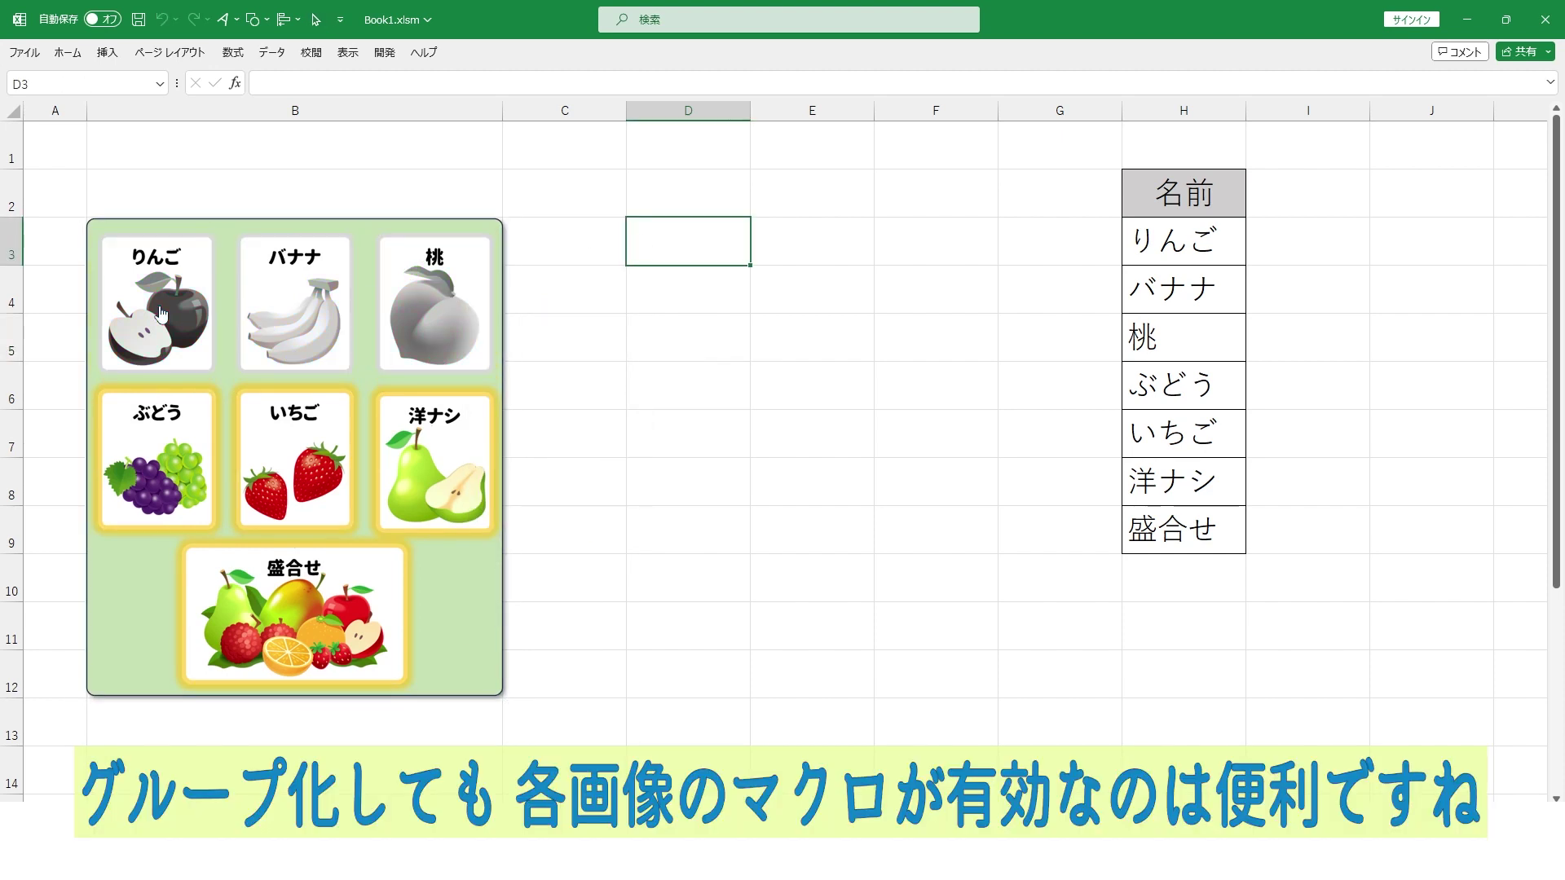
{"action": "left_click", "coordinate": [327, 303]}
{"action": "left_click", "coordinate": [463, 302]}
{"action": "left_click", "coordinate": [155, 330]}
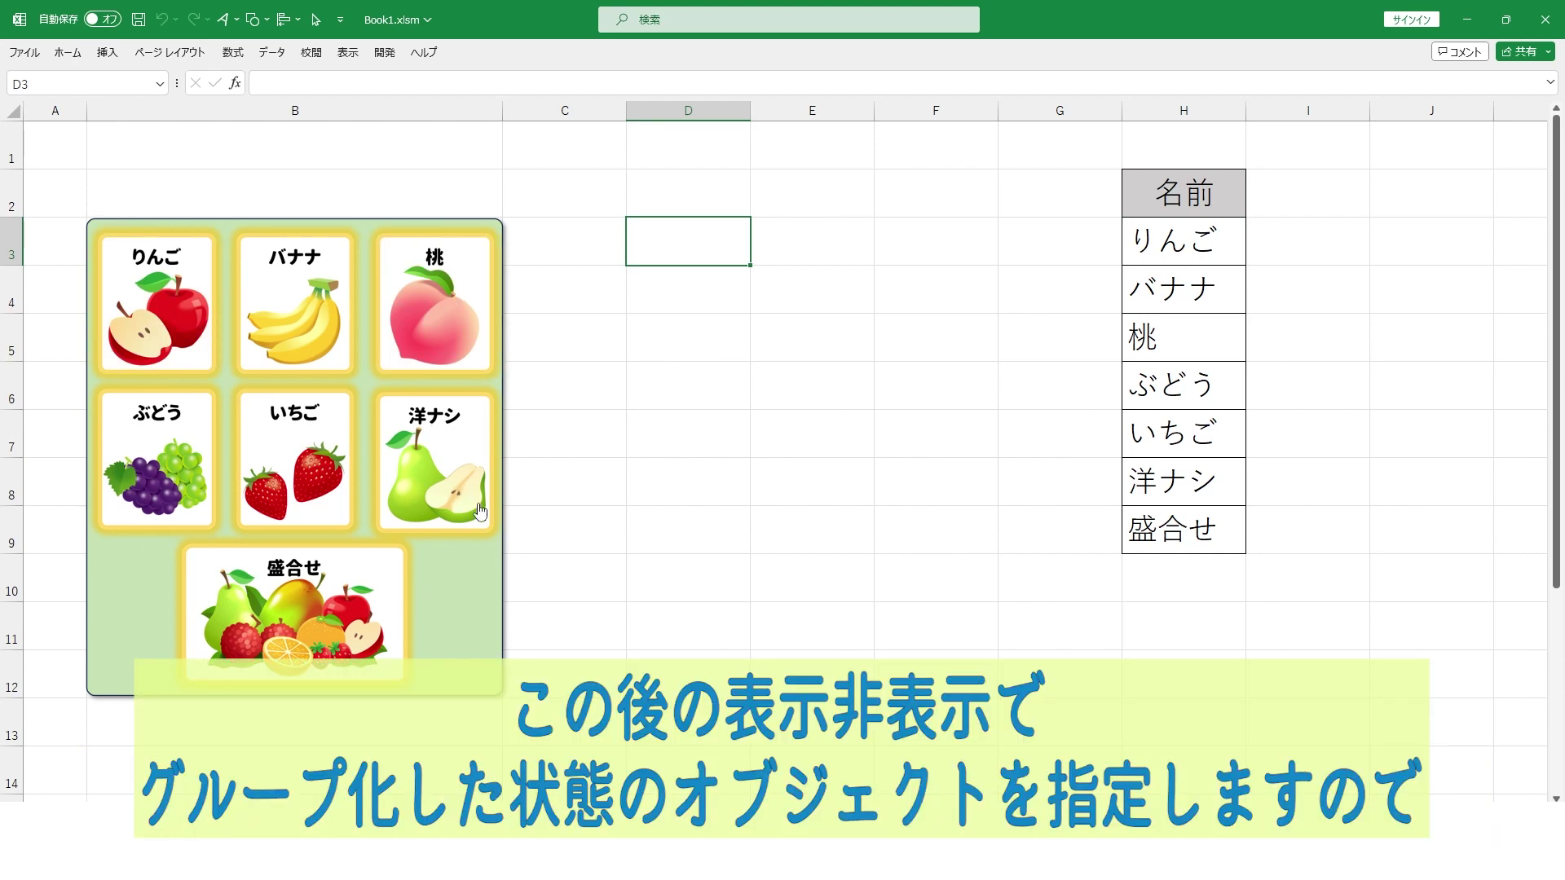
{"action": "left_click", "coordinate": [498, 595]}
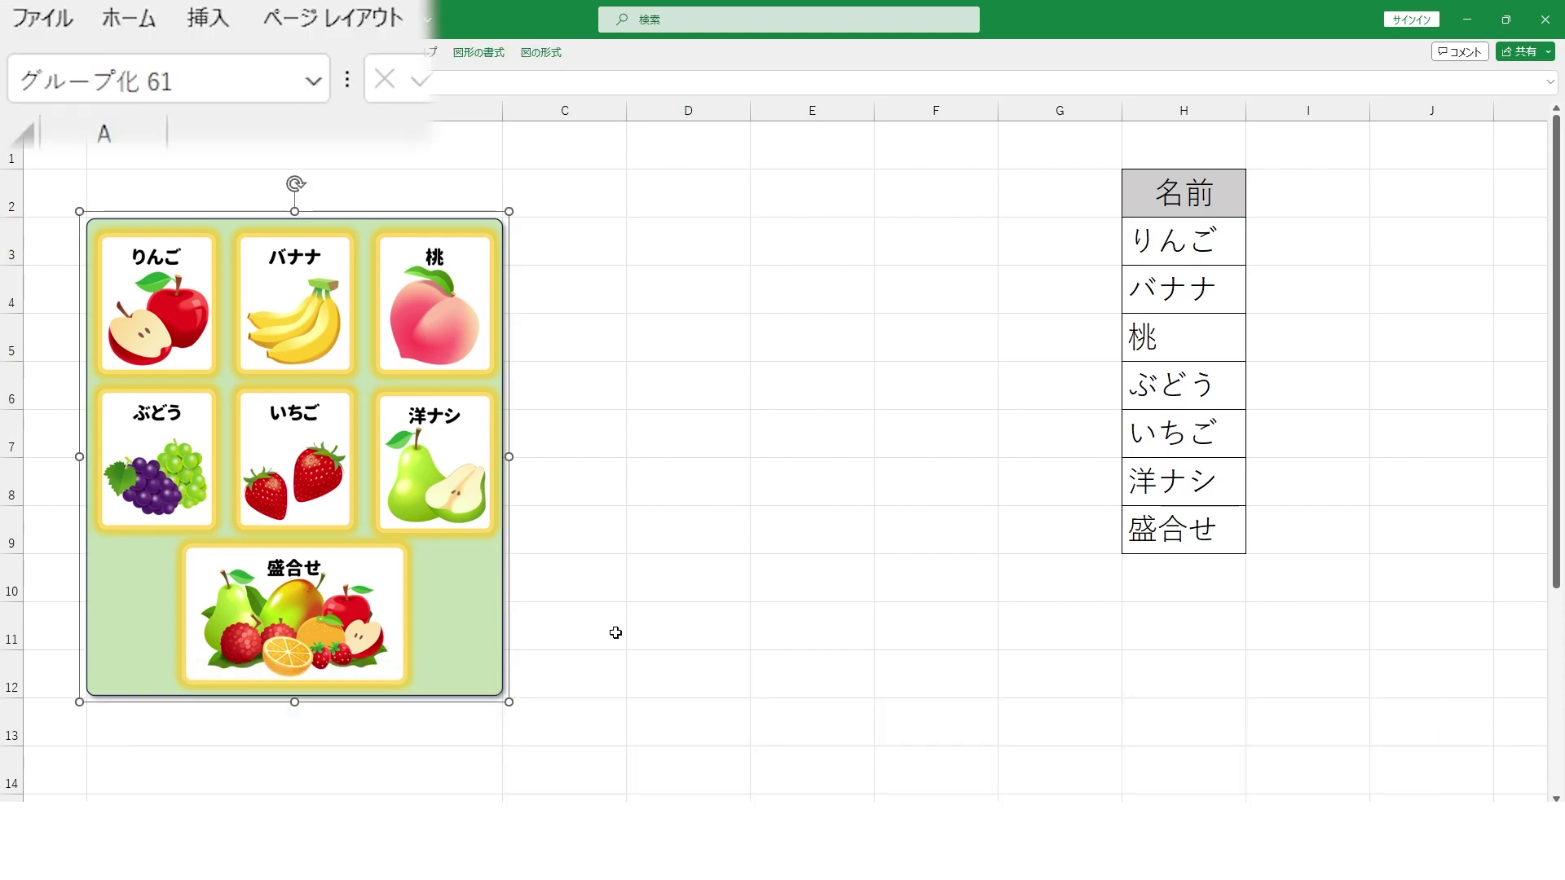
Rename the grouped fruit panel to リスト via the Name Box
{"action": "left_click", "coordinate": [203, 86]}
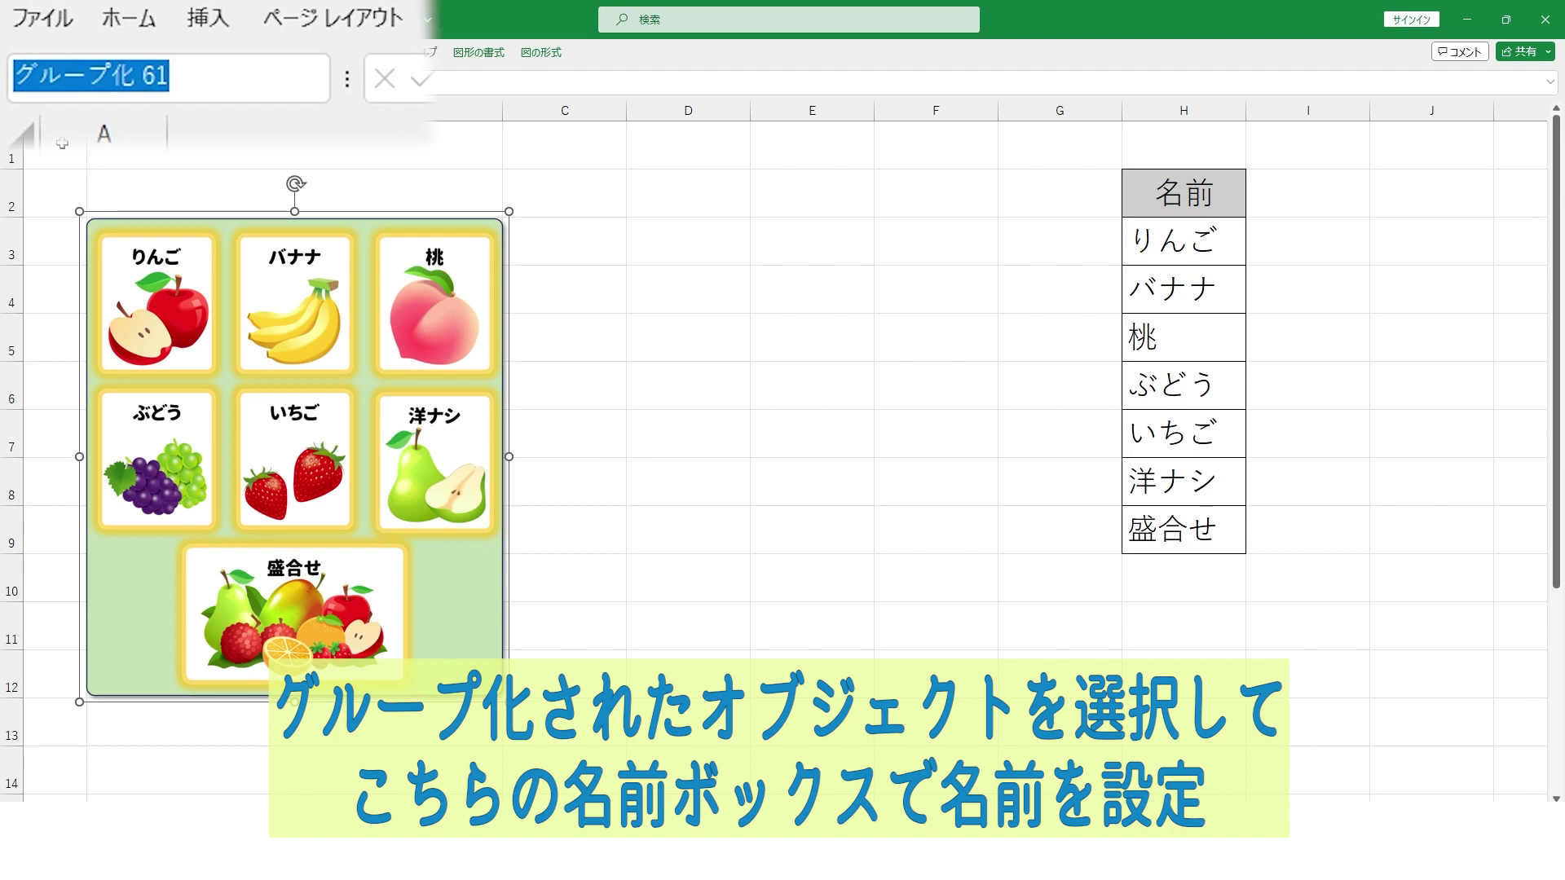
{"action": "type", "text": "risuto"}
{"action": "key", "text": "space"}
{"action": "key", "text": "Return"}
{"action": "key", "text": "Return"}
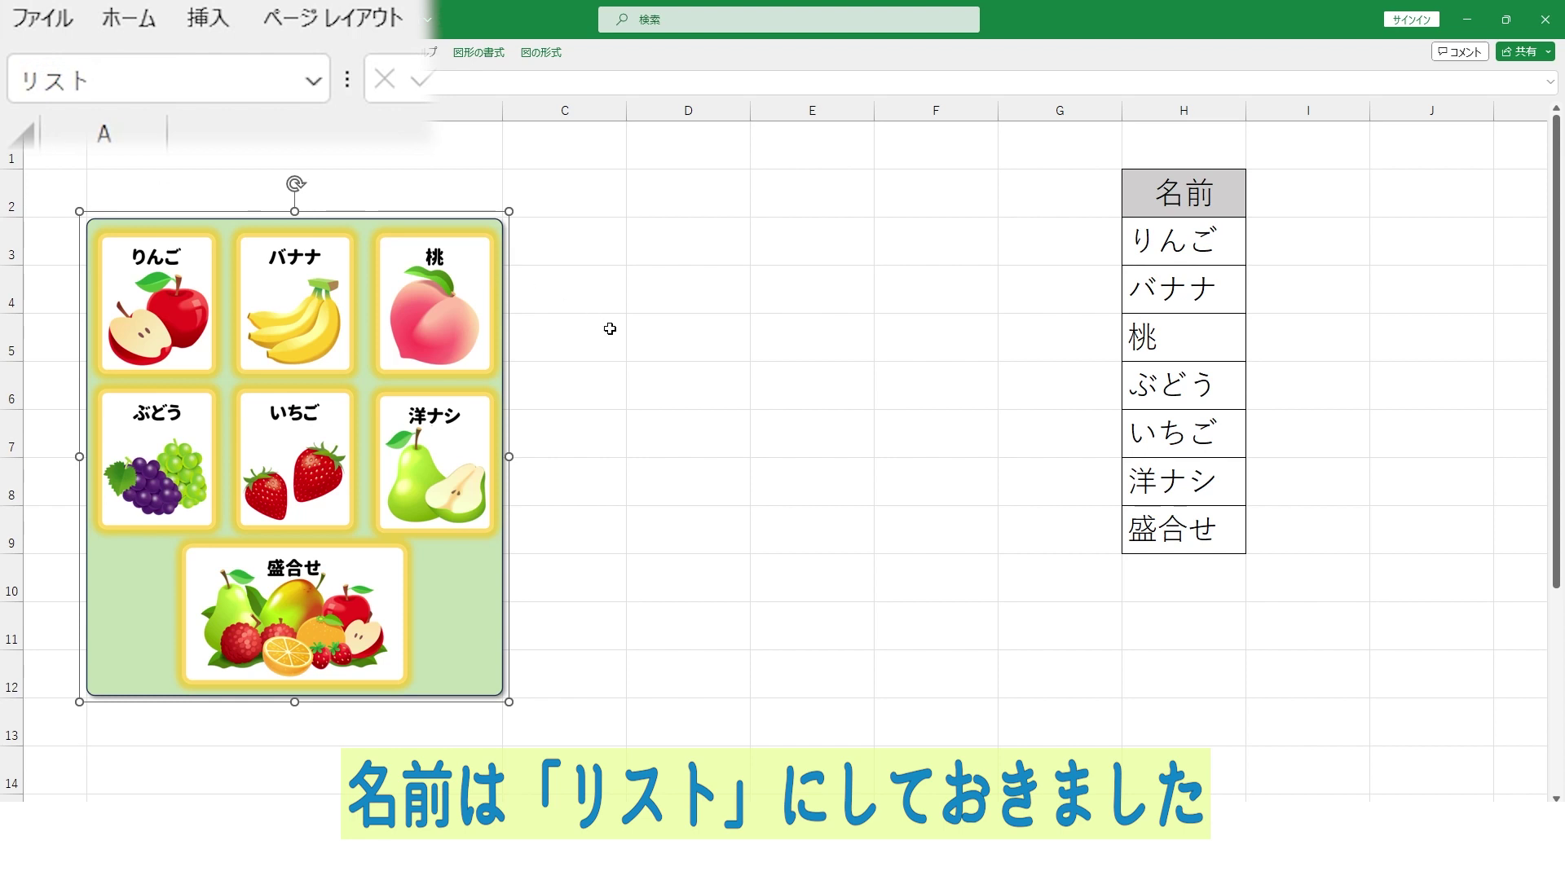
{"action": "left_click", "coordinate": [609, 329]}
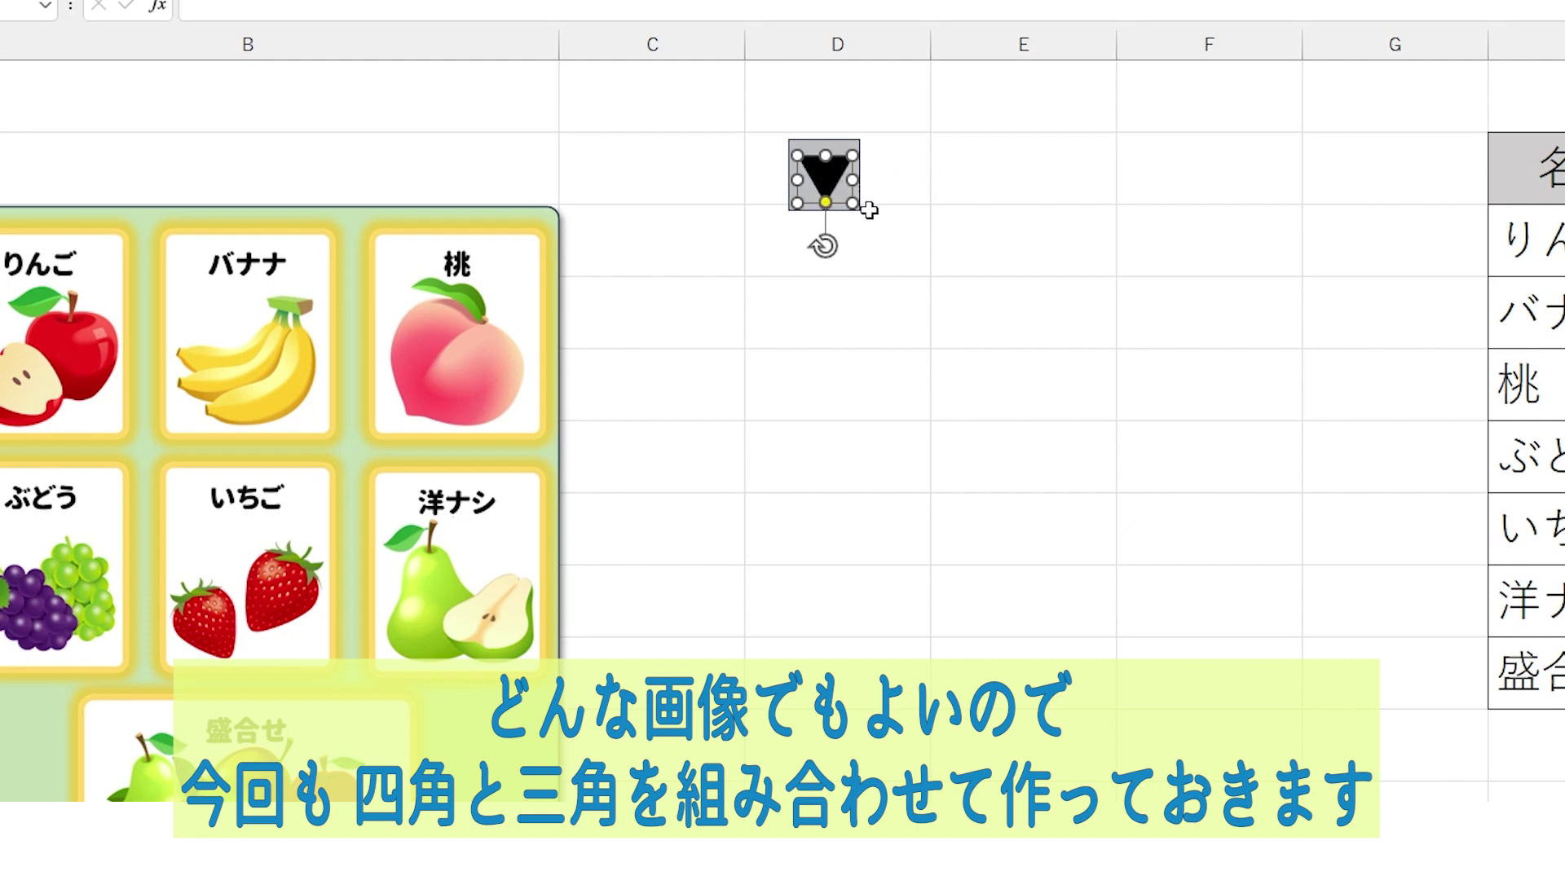
Copy the grey square and black triangle together and paste them as a ▼ picture
{"action": "left_click", "coordinate": [823, 175]}
{"action": "left_click", "coordinate": [844, 201], "text": "shift"}
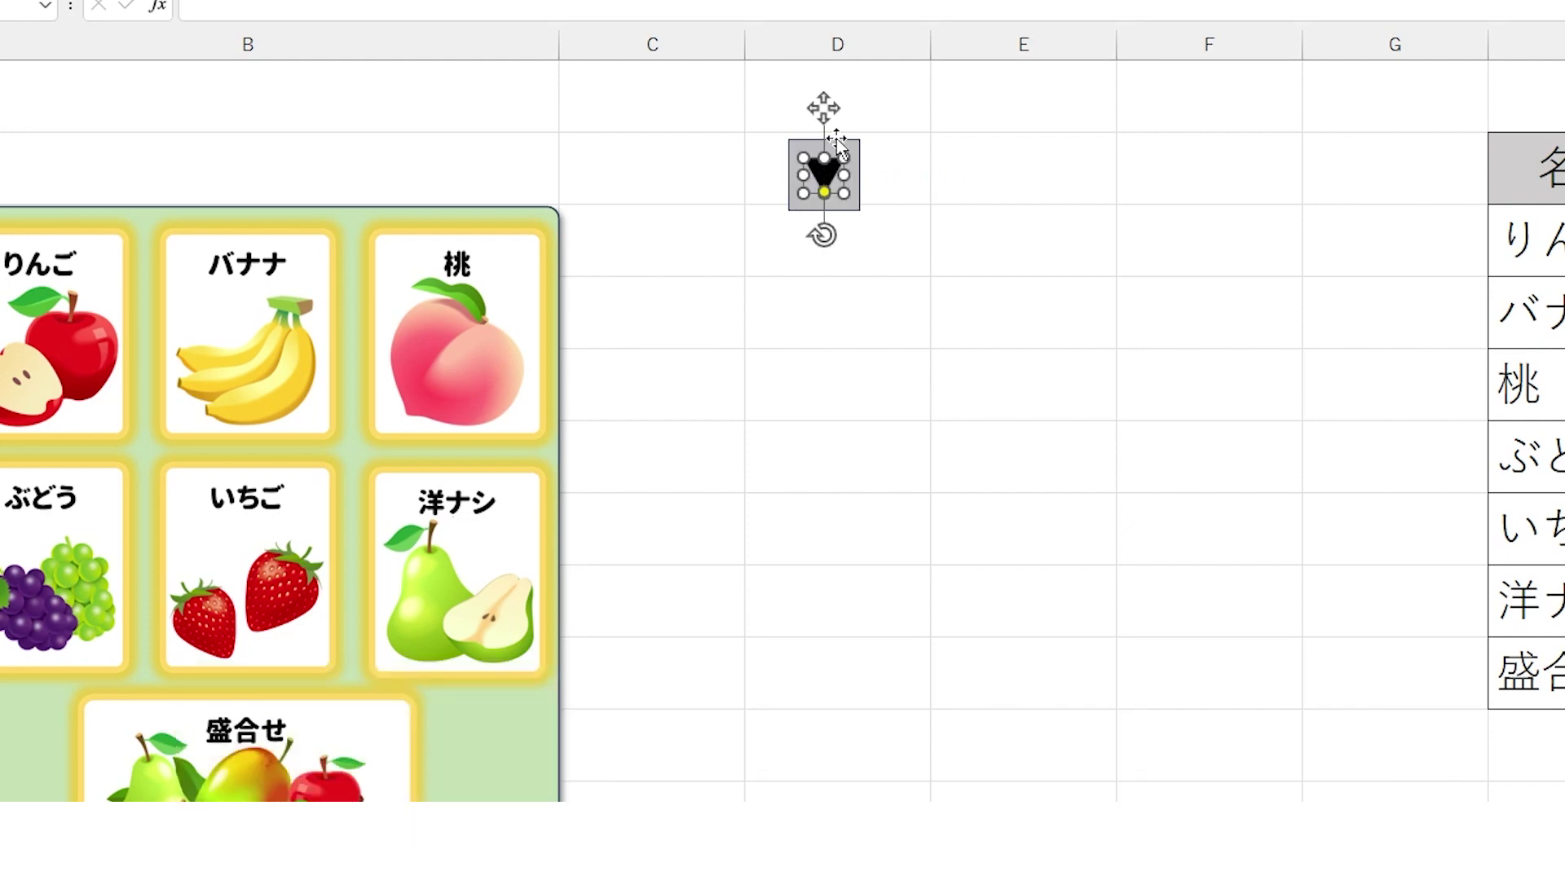
{"action": "left_click", "coordinate": [157, 5]}
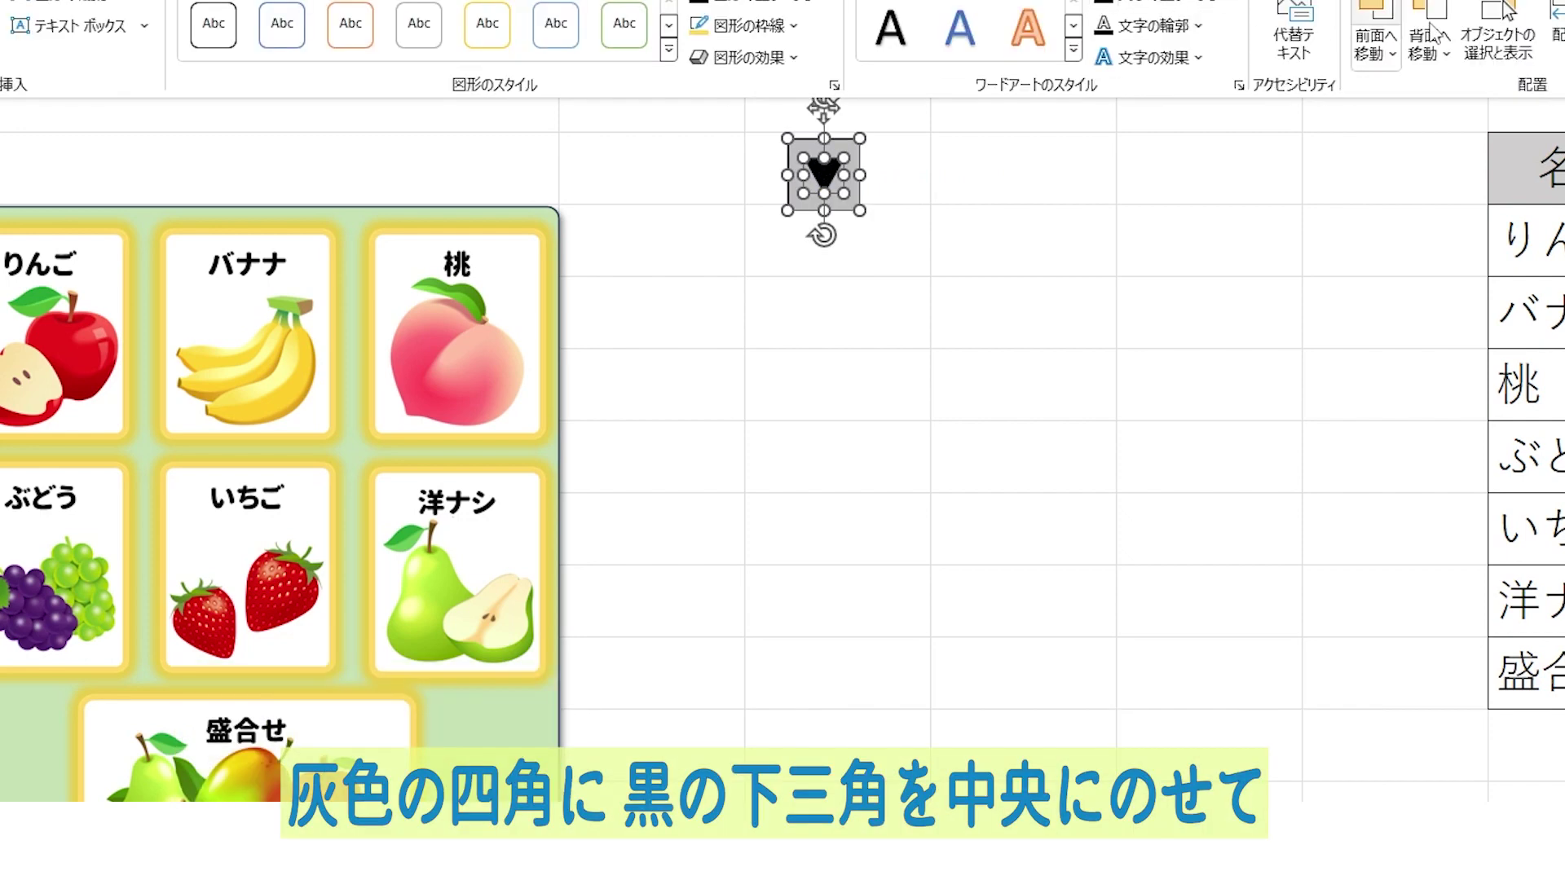
{"action": "right_click", "coordinate": [840, 204]}
{"action": "left_click", "coordinate": [911, 296]}
{"action": "left_click", "coordinate": [995, 168]}
{"action": "right_click", "coordinate": [995, 168]}
{"action": "left_click", "coordinate": [1124, 199]}
{"action": "left_click", "coordinate": [942, 280]}
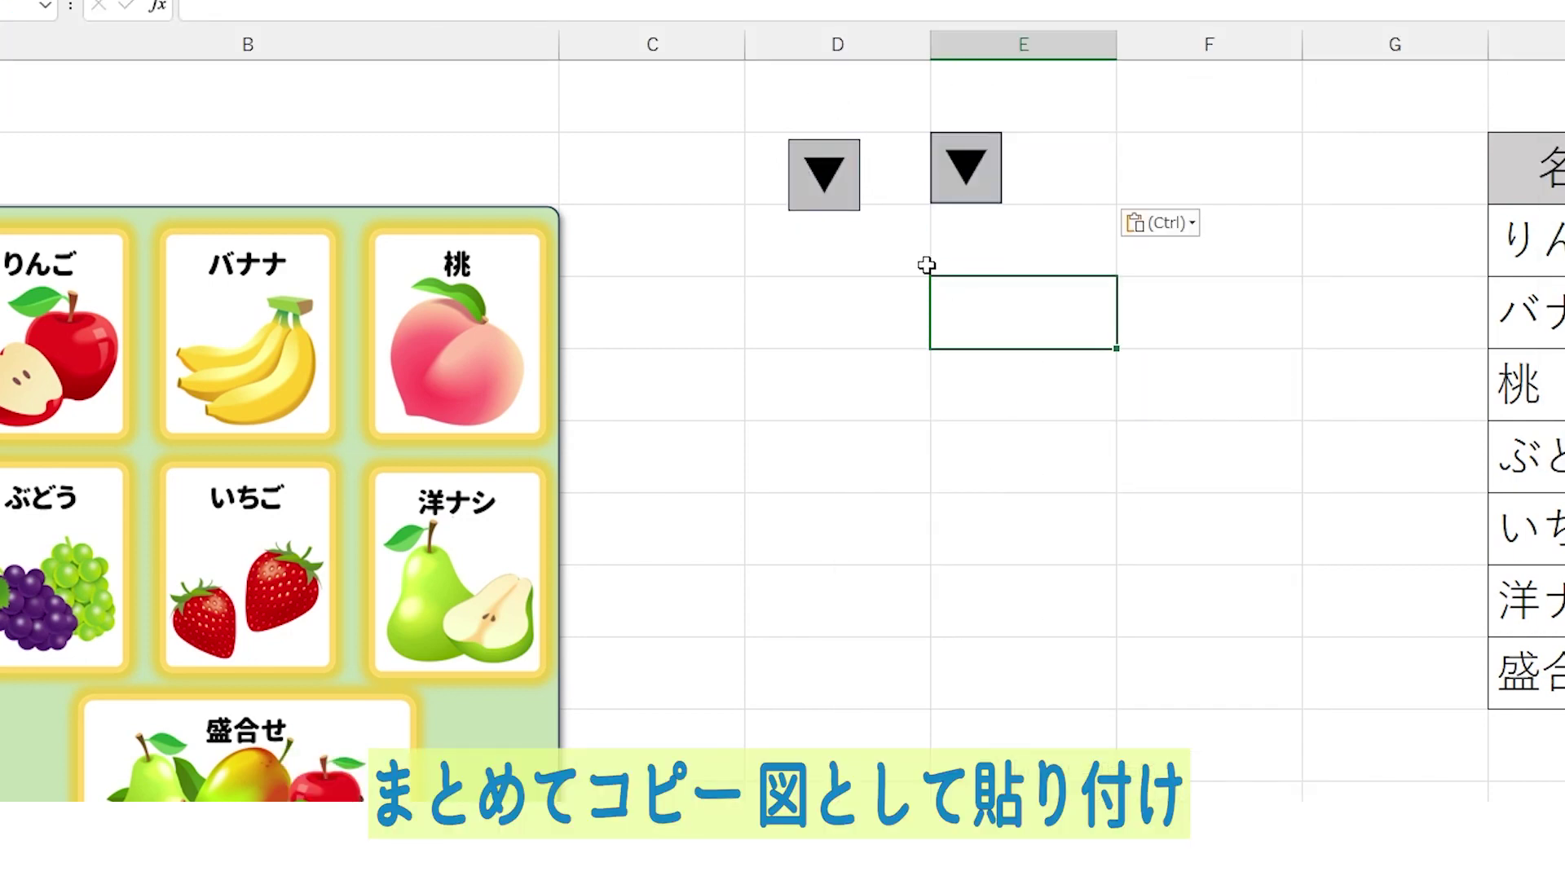
Move the ▼ picture into C2 beside the fruit panel
{"action": "left_click", "coordinate": [823, 179]}
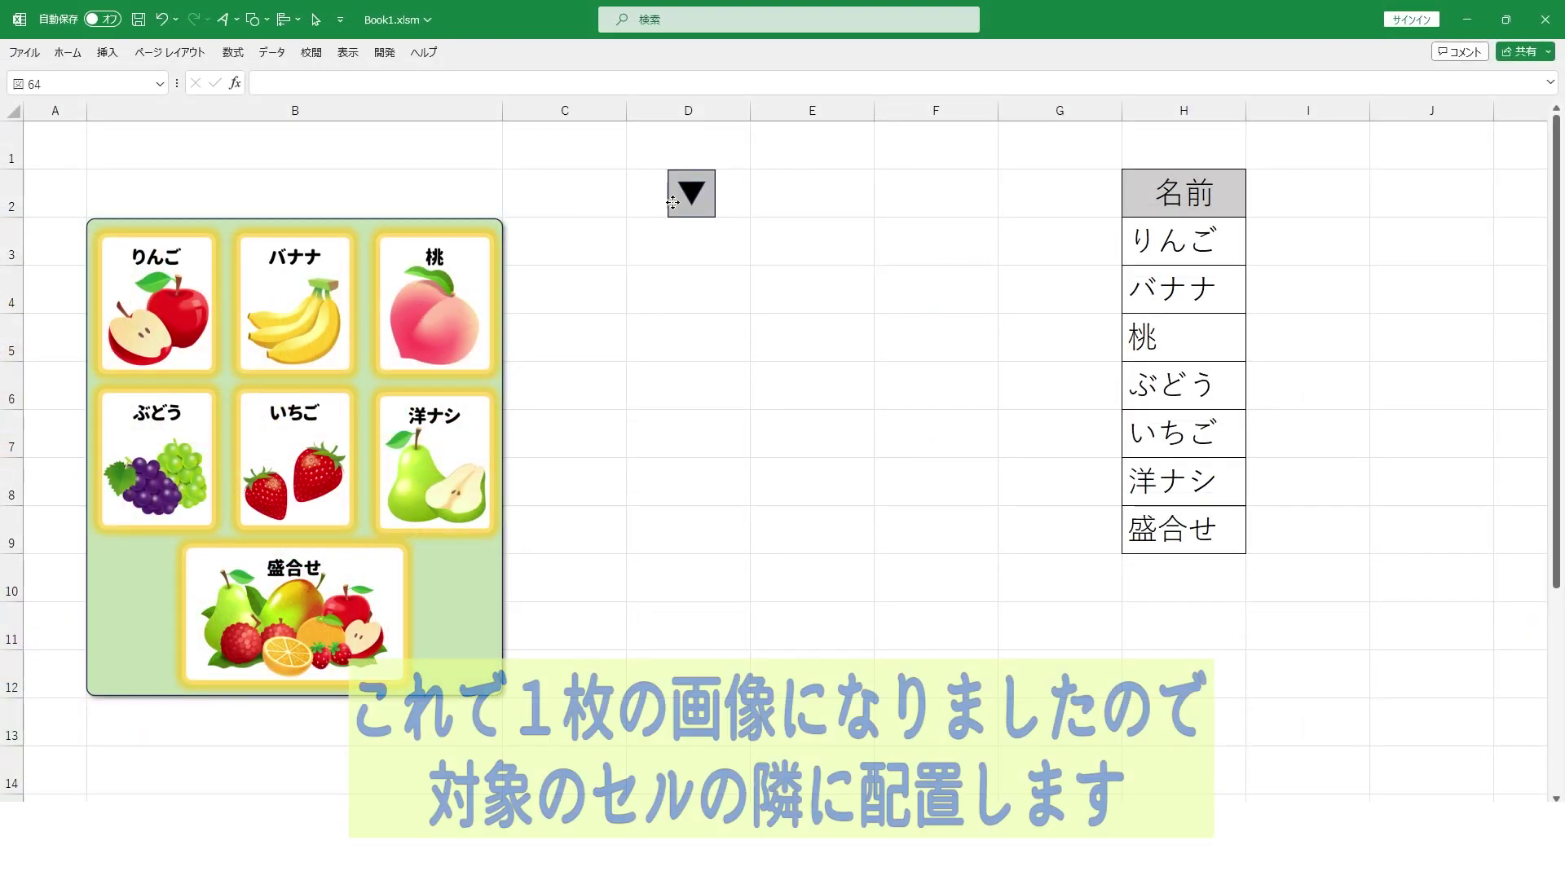
{"action": "left_click_drag", "start_coordinate": [570, 199], "coordinate": [547, 202]}
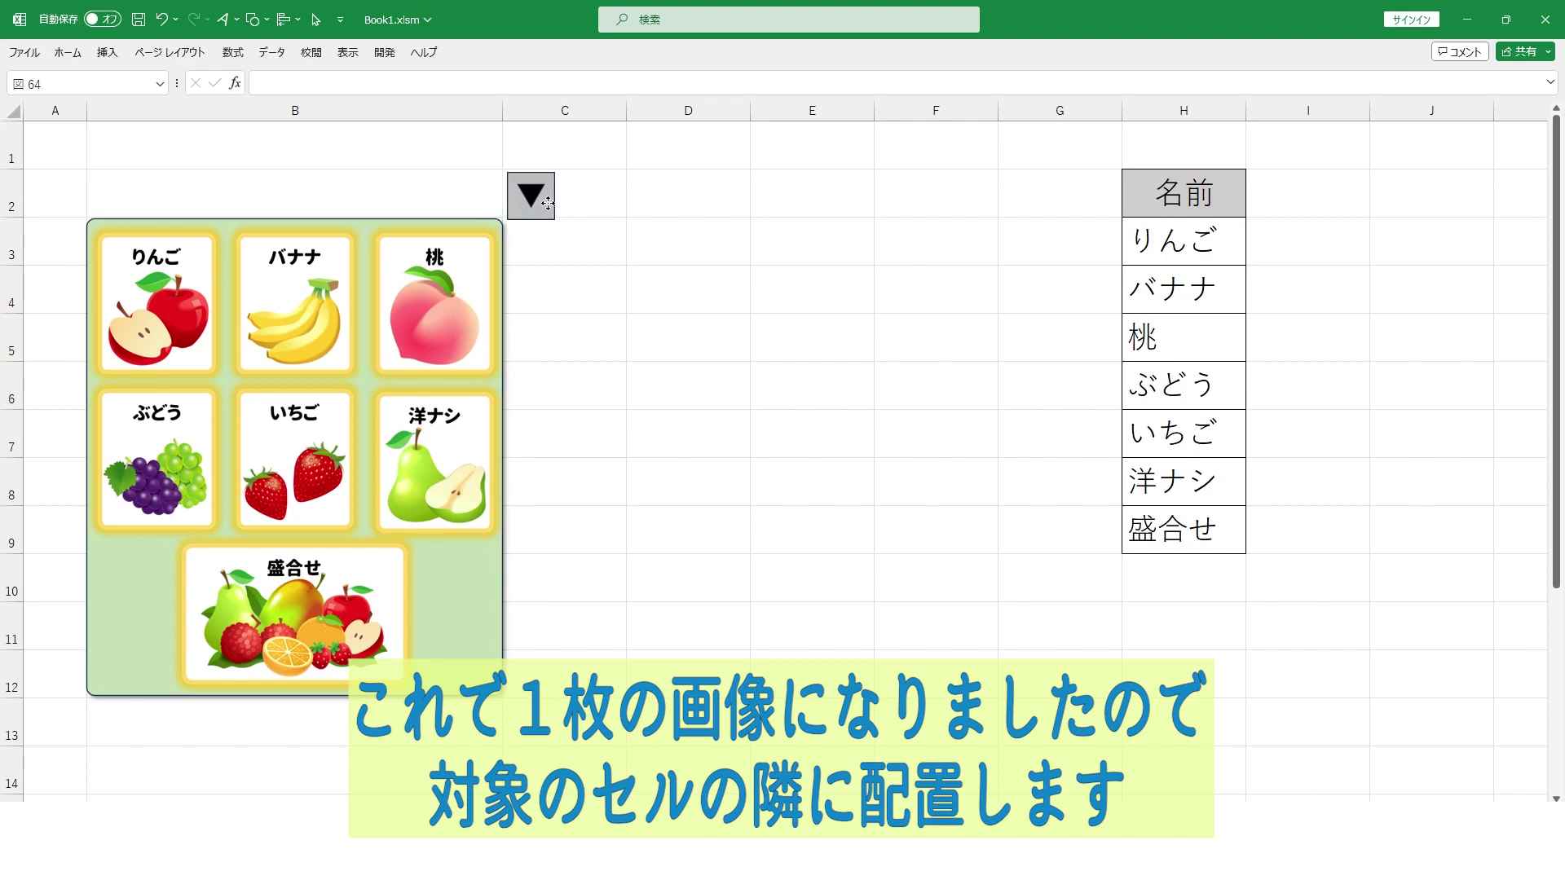
{"action": "left_click_drag", "start_coordinate": [547, 201], "coordinate": [546, 201]}
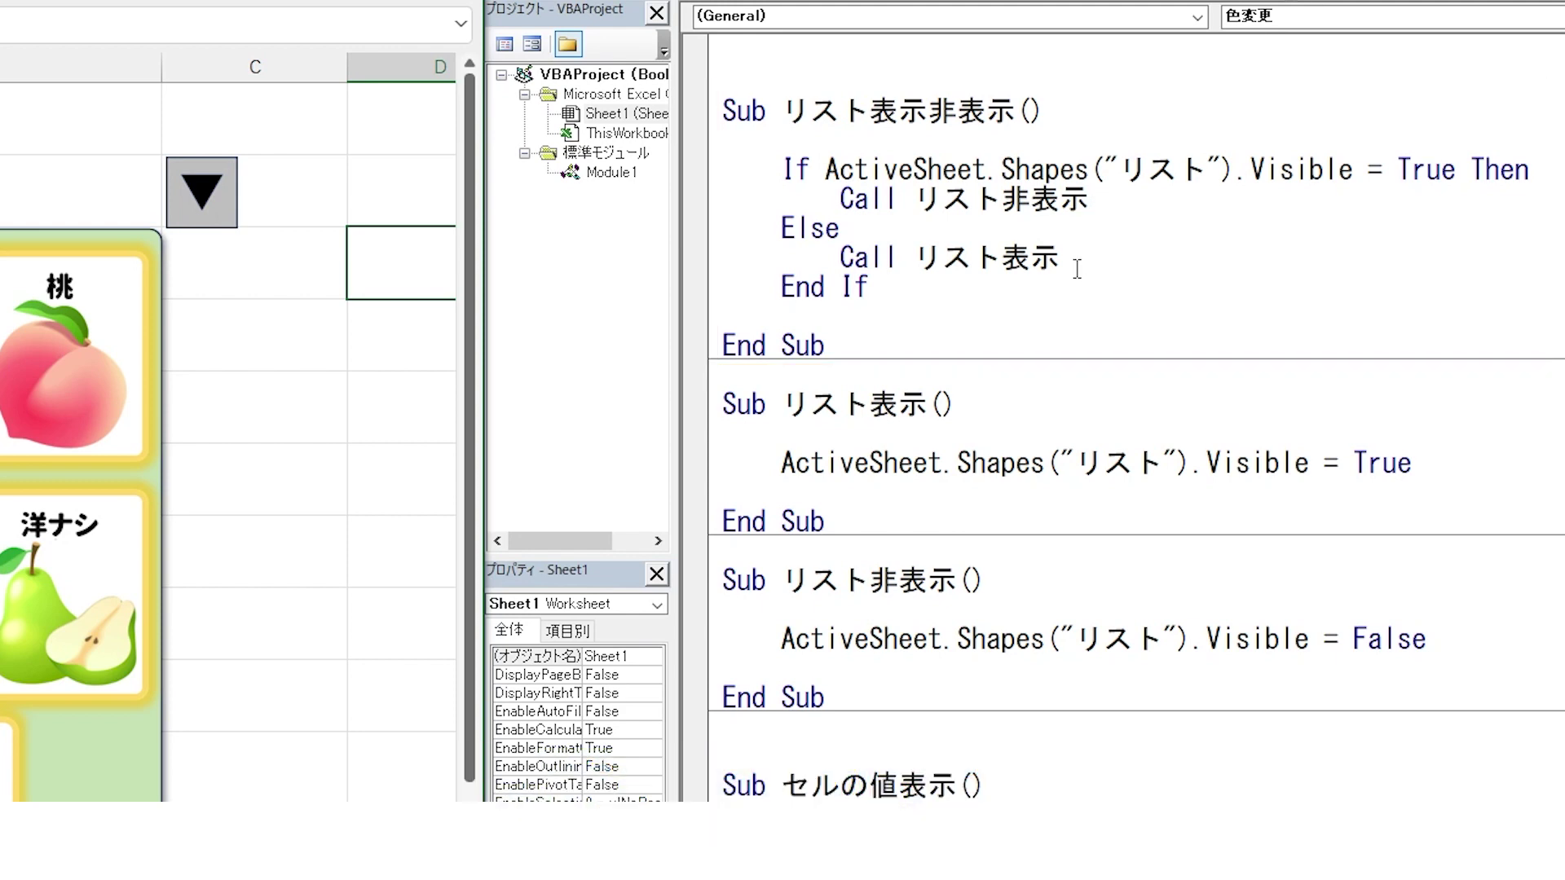
{"action": "double_click", "coordinate": [1276, 472]}
{"action": "double_click", "coordinate": [1382, 468]}
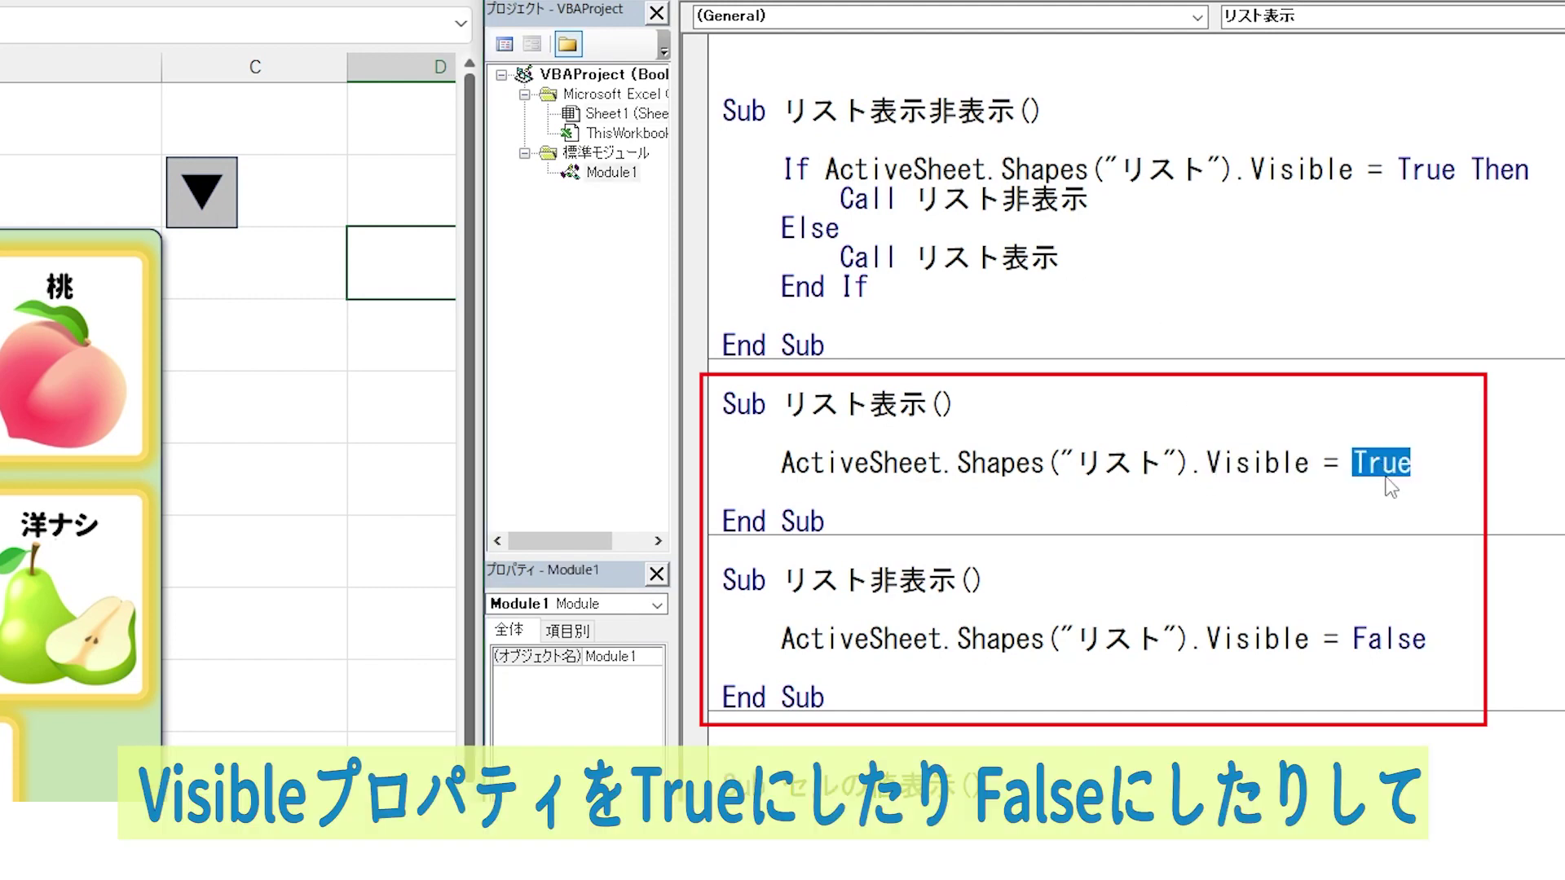
{"action": "double_click", "coordinate": [1410, 642]}
{"action": "left_click", "coordinate": [1355, 585]}
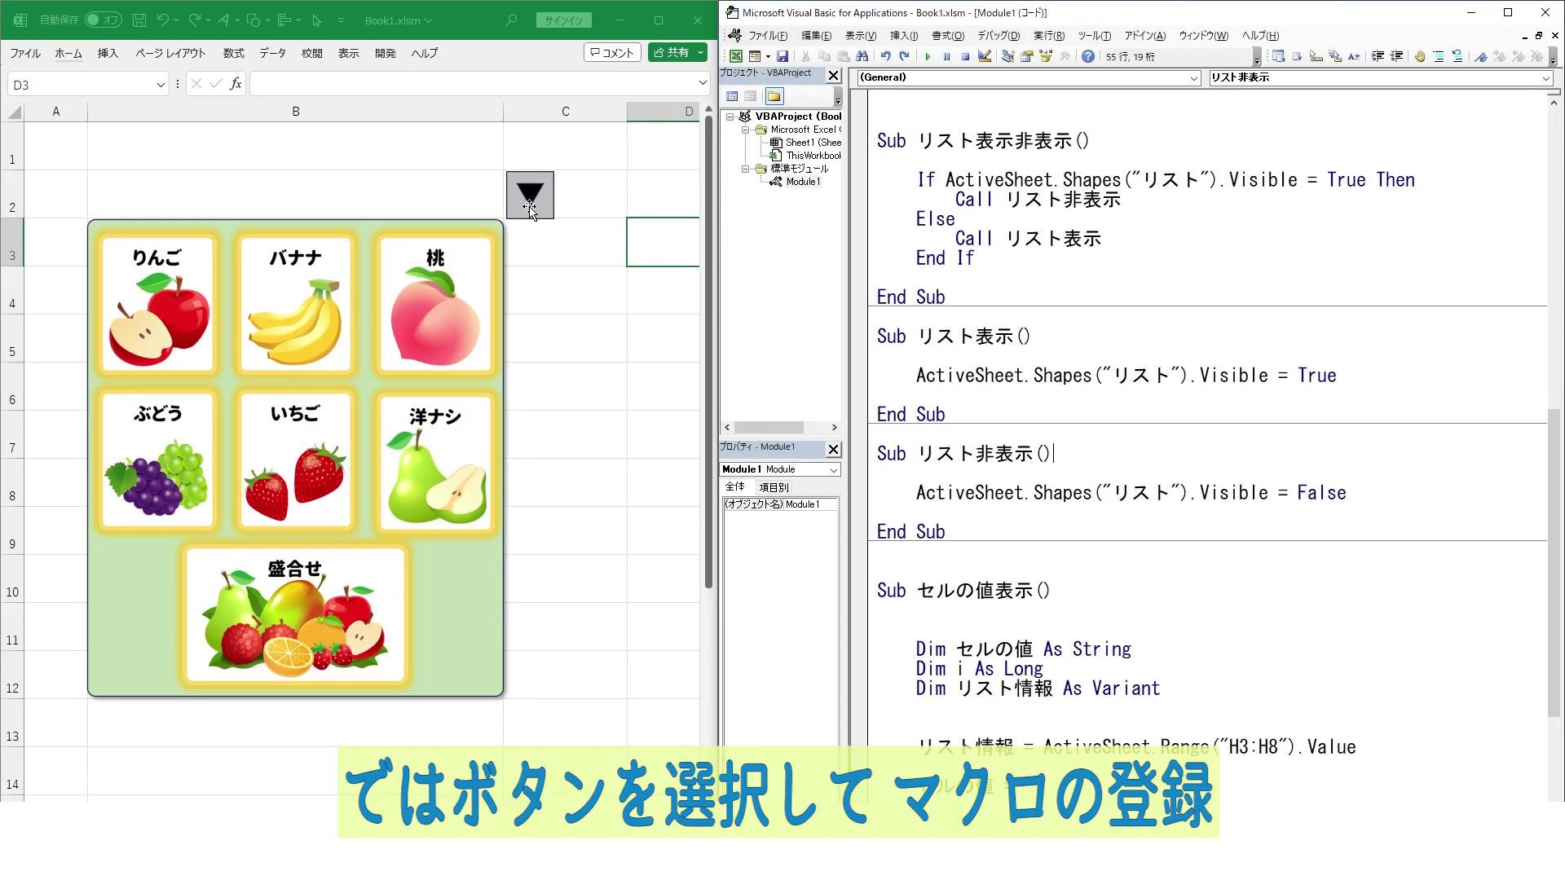
{"action": "left_click", "coordinate": [530, 214]}
Assign the リスト表示非表示 macro to the ▼ picture
{"action": "right_click", "coordinate": [531, 213]}
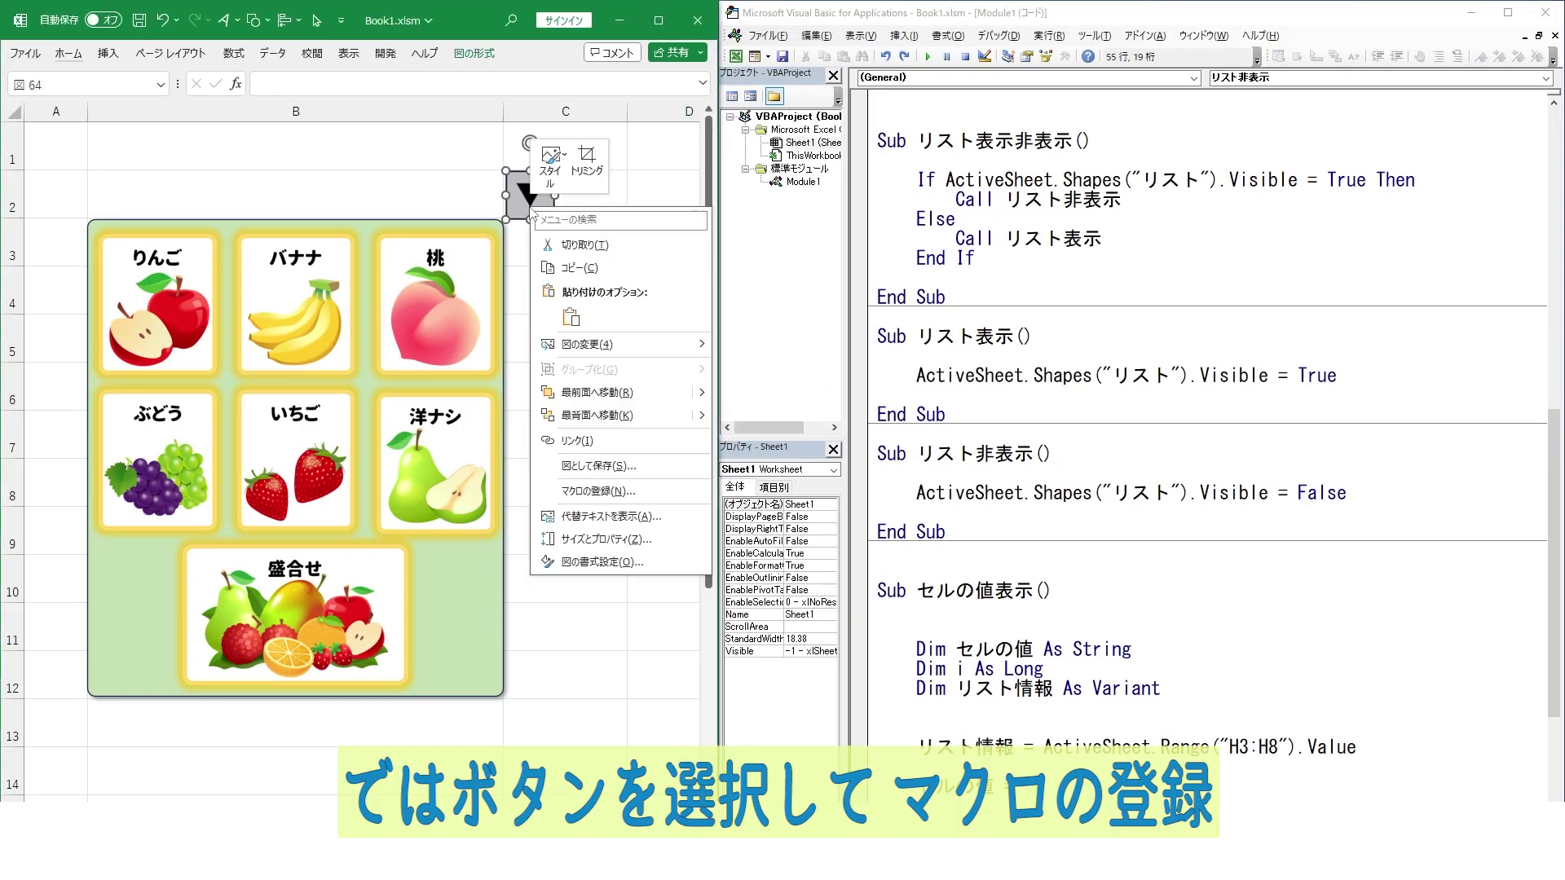
{"action": "left_click", "coordinate": [616, 499]}
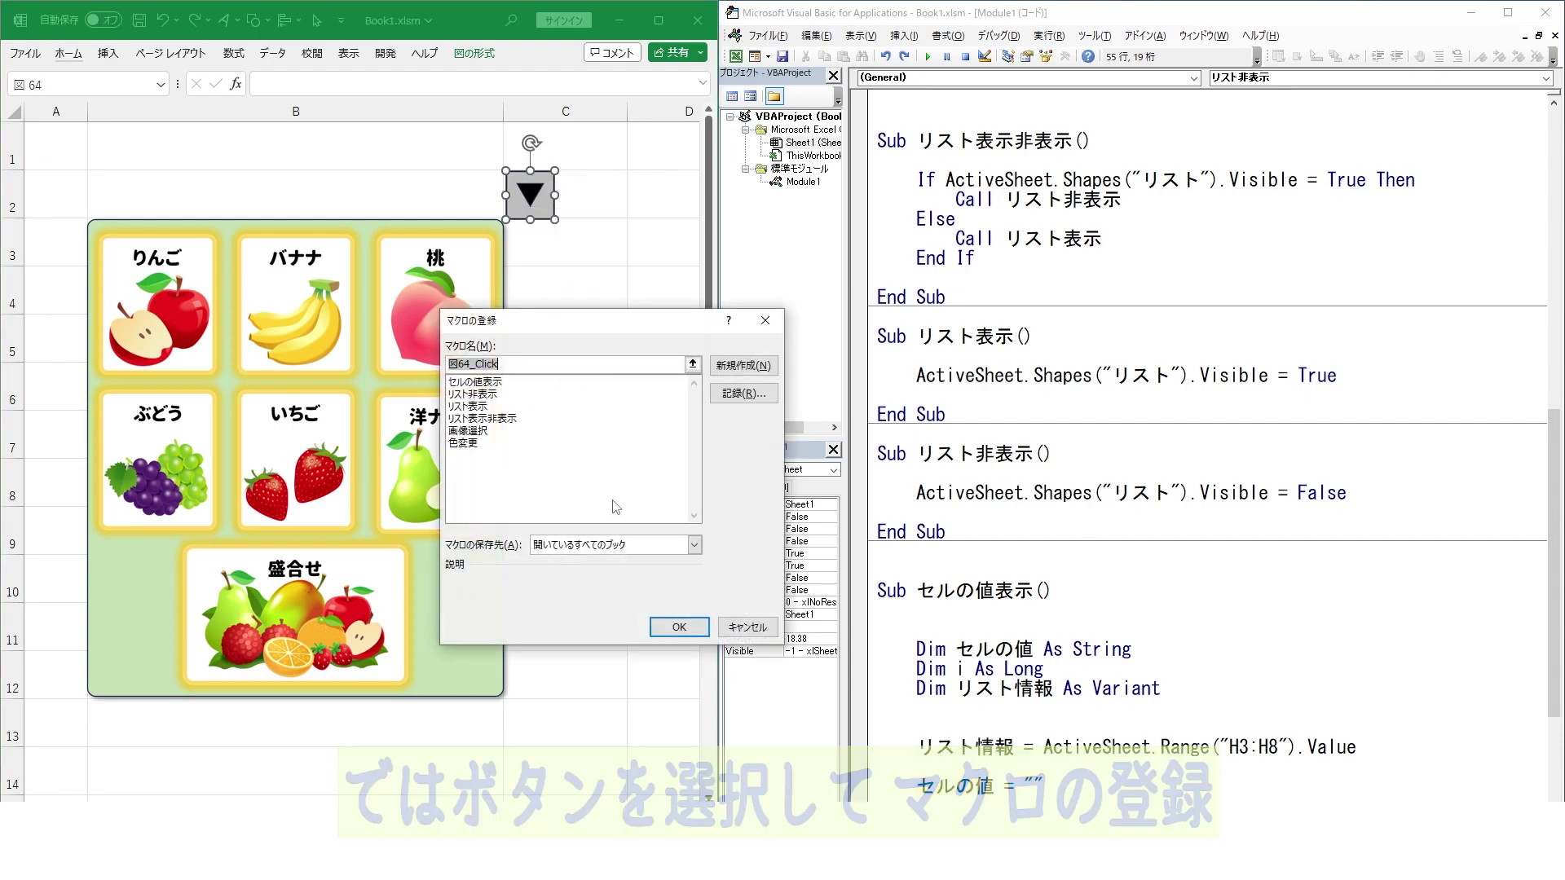
{"action": "left_click", "coordinate": [501, 419]}
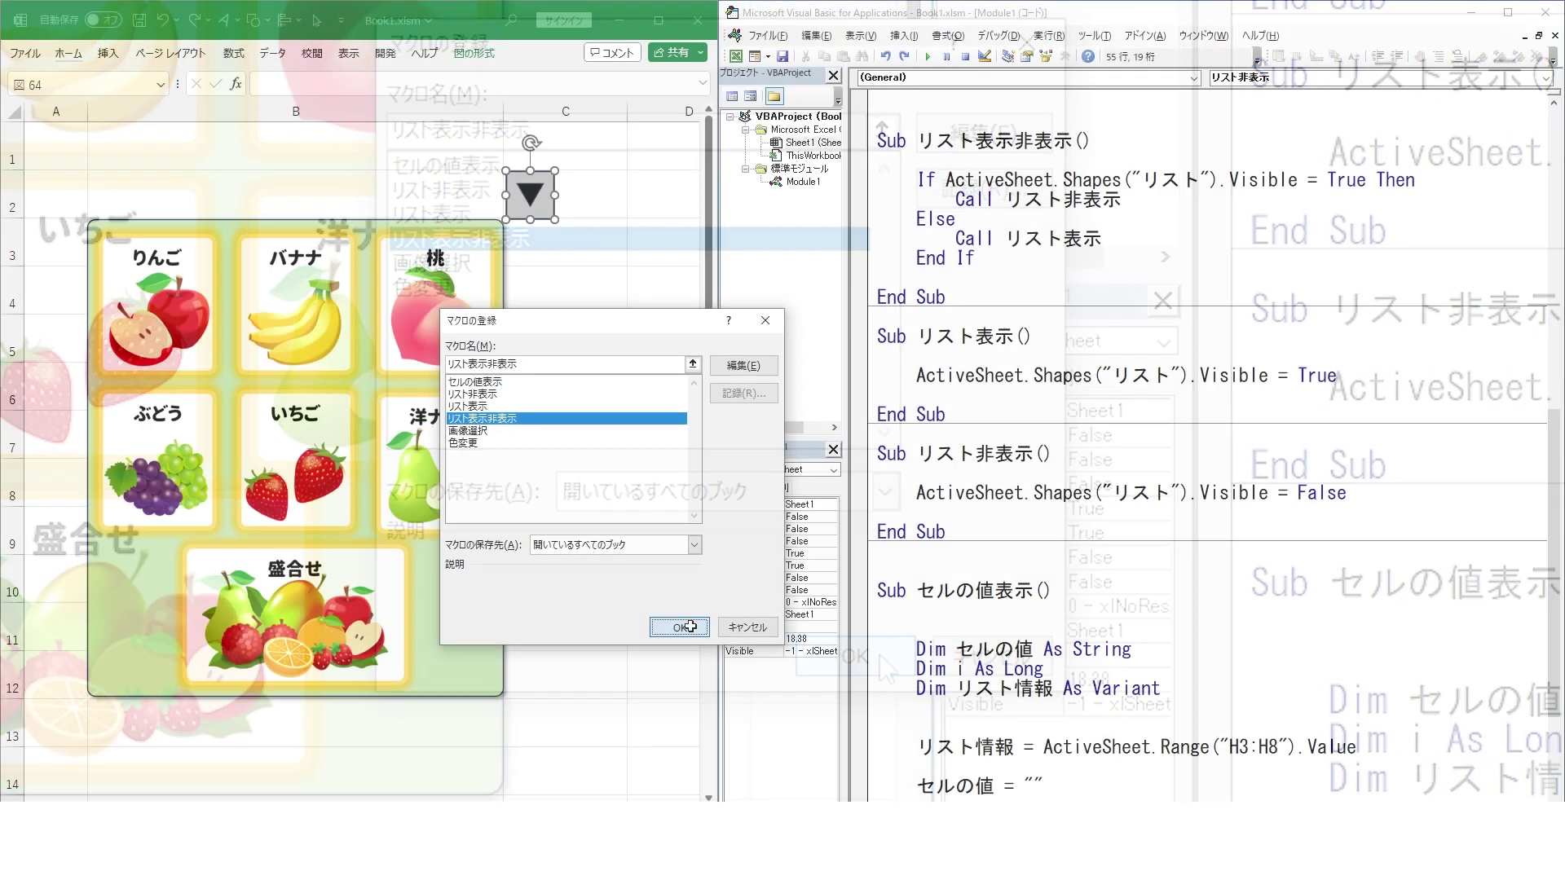
{"action": "left_click", "coordinate": [690, 627]}
{"action": "left_click", "coordinate": [597, 360]}
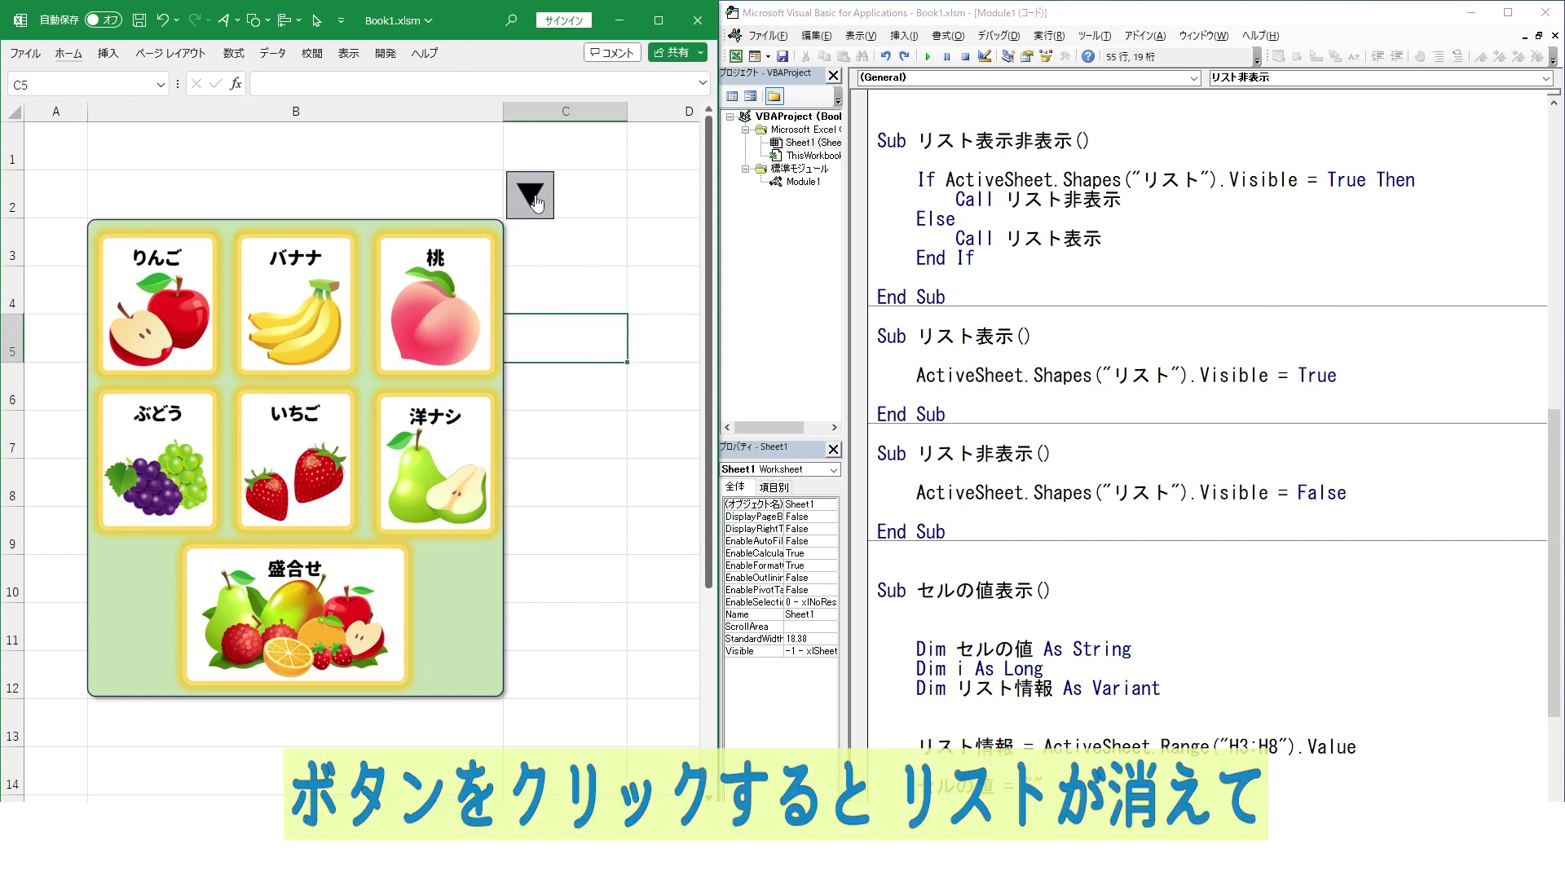
Test the ▼ button showing and hiding the panel, then open Sheet1's code module
{"action": "left_click", "coordinate": [536, 203]}
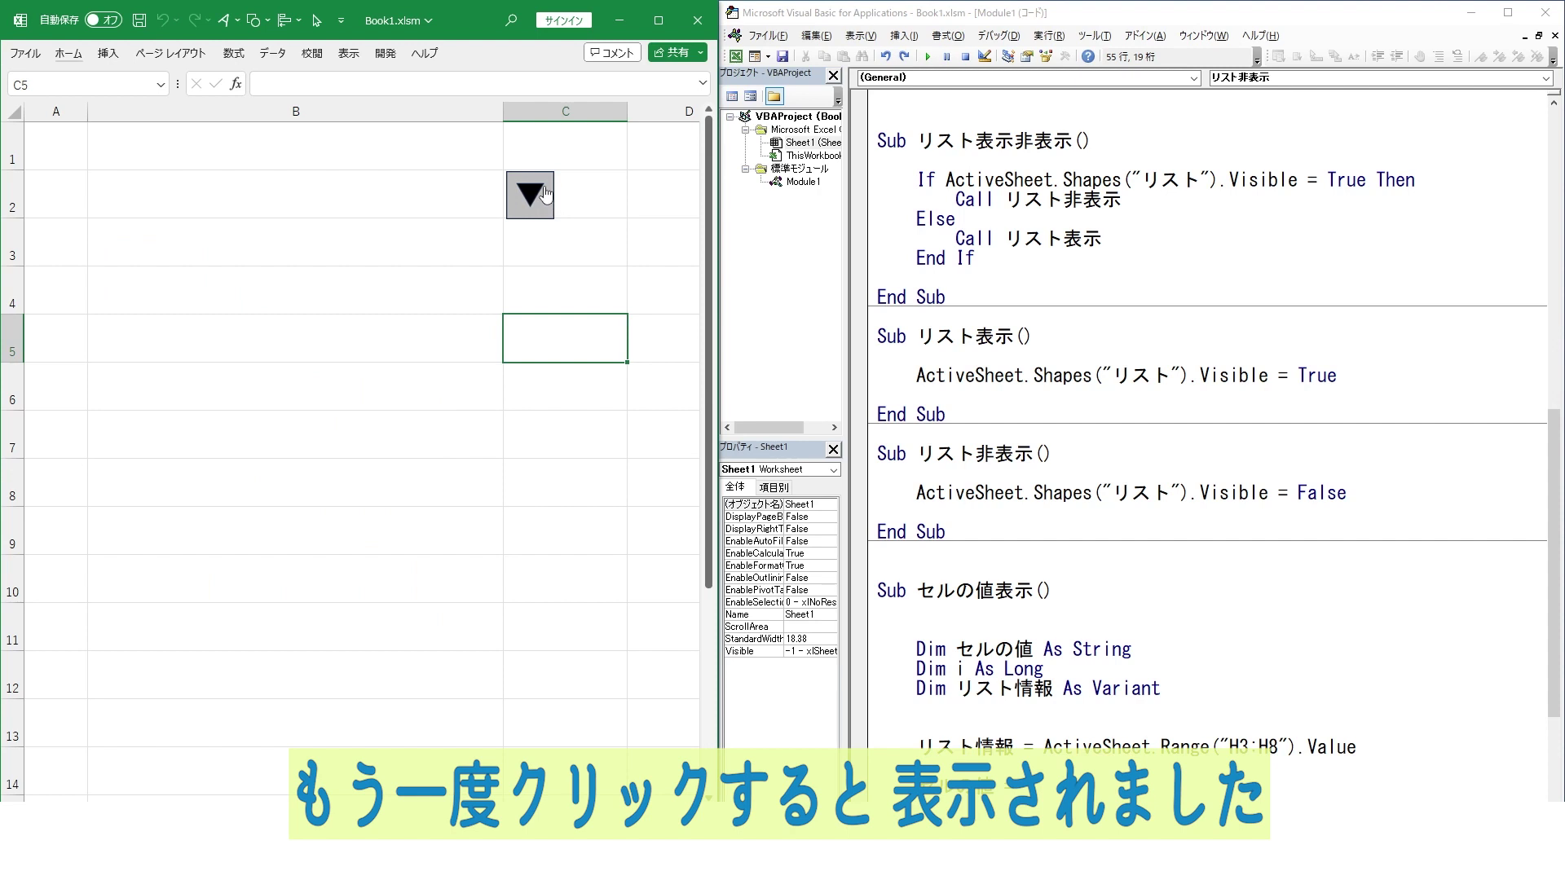
{"action": "left_click", "coordinate": [544, 194]}
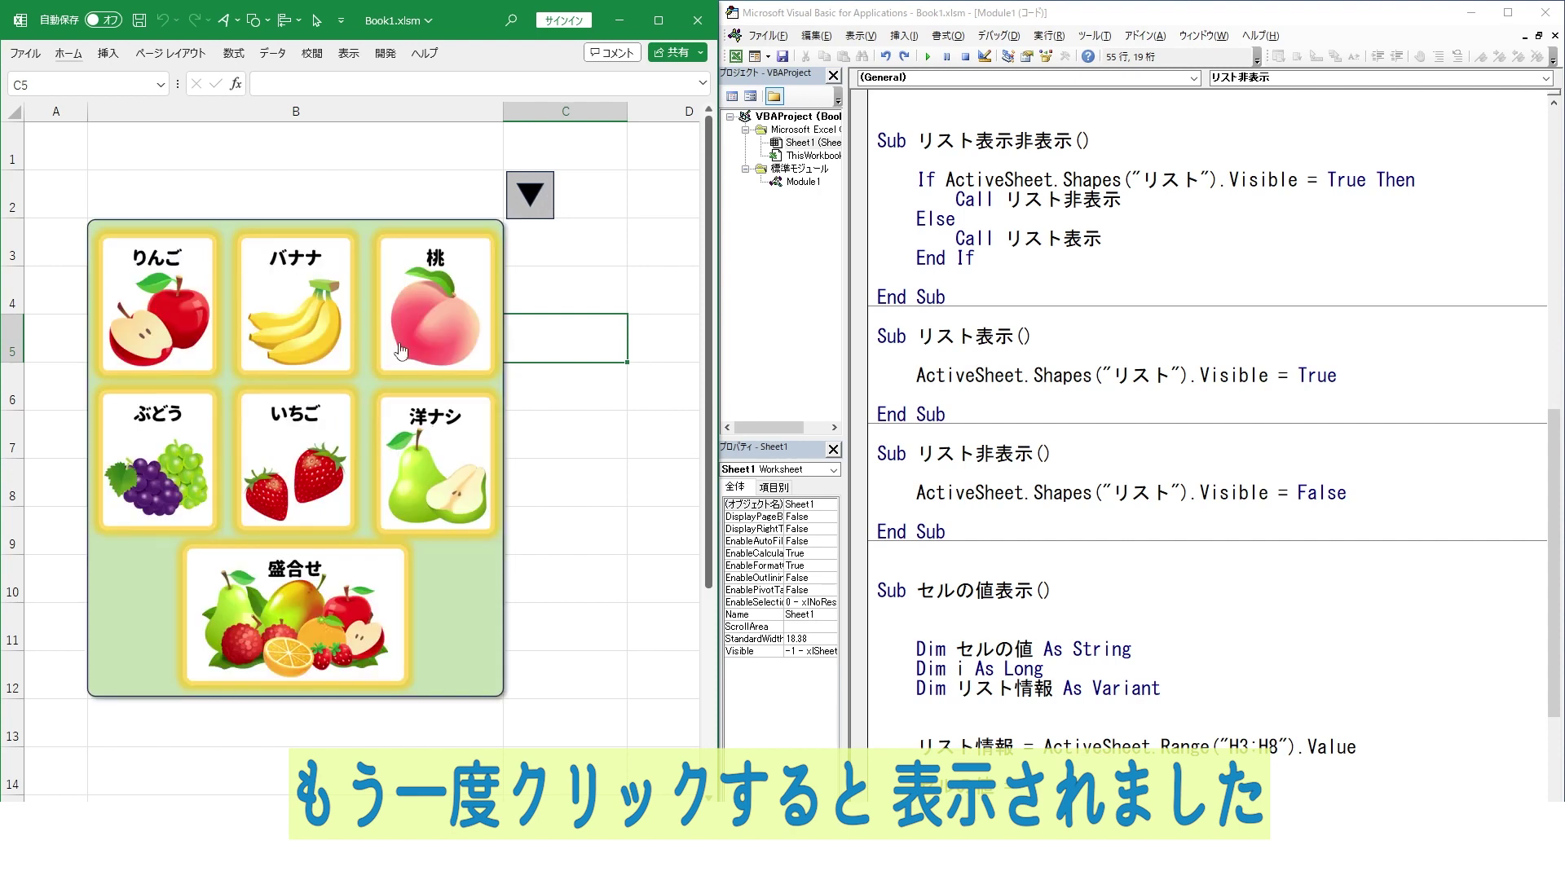
{"action": "left_click", "coordinate": [350, 579]}
{"action": "left_click", "coordinate": [537, 214]}
{"action": "left_click", "coordinate": [537, 213]}
{"action": "left_click", "coordinate": [537, 213]}
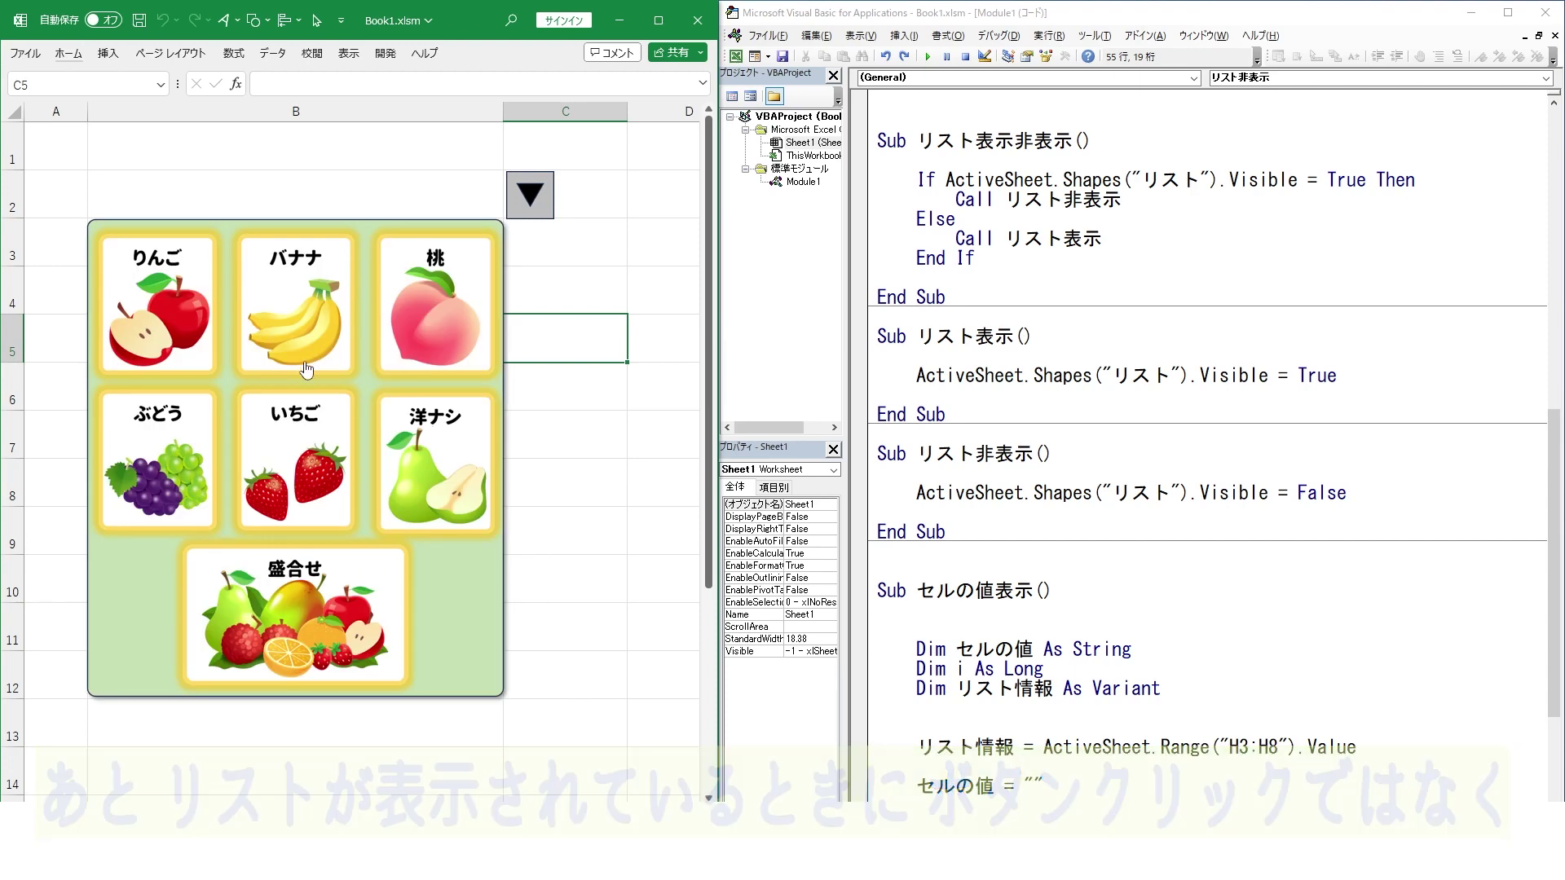
{"action": "left_click", "coordinate": [622, 304]}
{"action": "left_click", "coordinate": [622, 394]}
{"action": "left_click", "coordinate": [620, 485]}
{"action": "left_click", "coordinate": [621, 348]}
{"action": "left_click", "coordinate": [618, 280]}
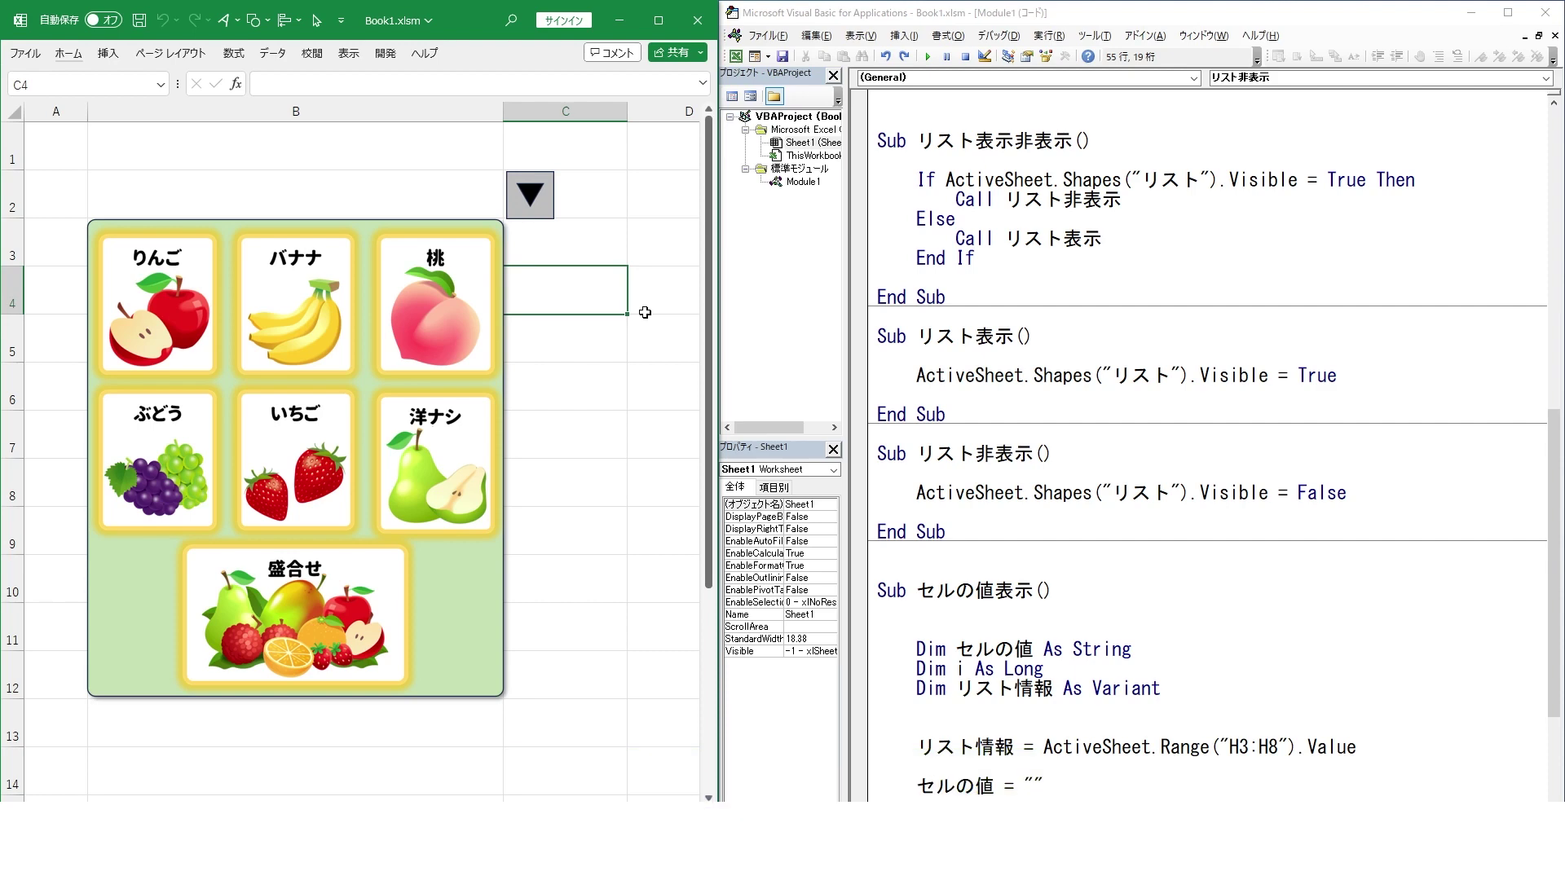
{"action": "double_click", "coordinate": [814, 144]}
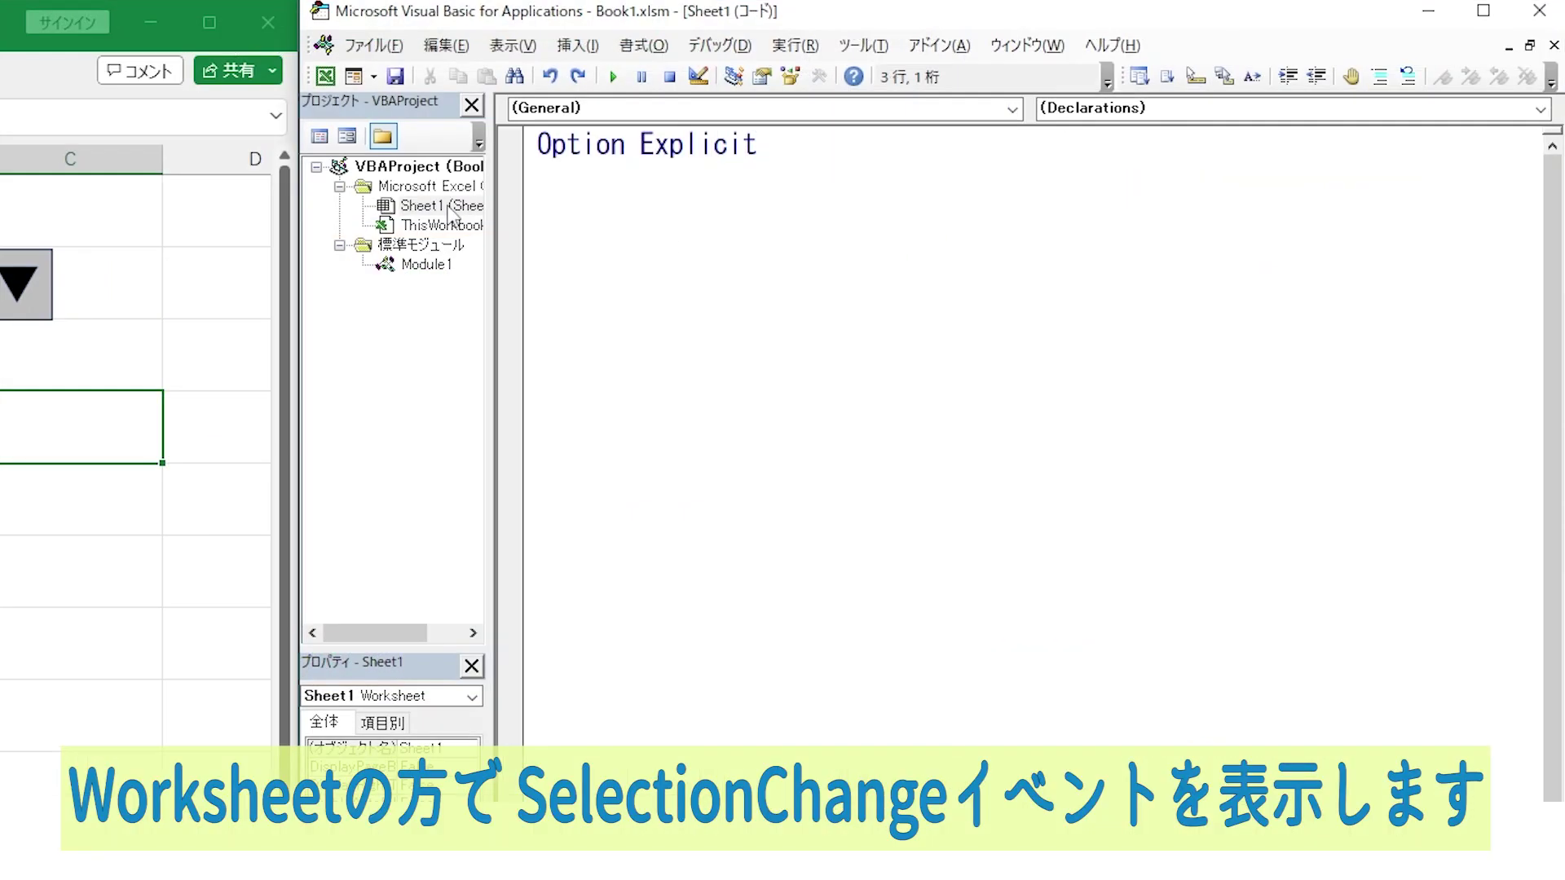
Add a Worksheet_SelectionChange handler that calls リスト非表示 when Target isn't $B$2
{"action": "left_click", "coordinate": [853, 114]}
{"action": "left_click", "coordinate": [813, 147]}
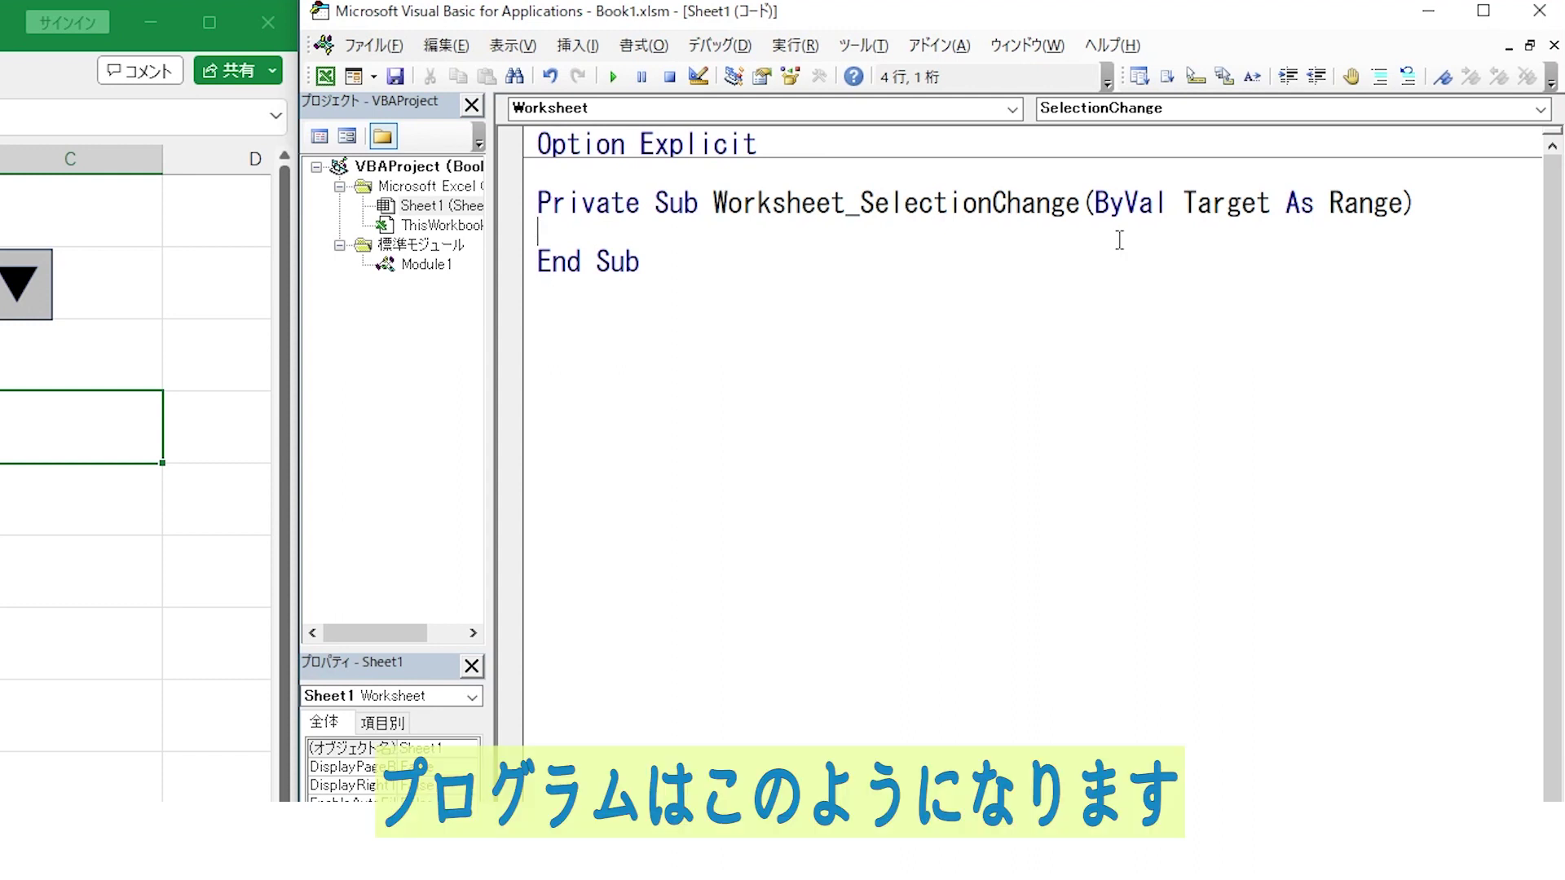
{"action": "type", "text": "If Target.Address <> \"$B$2\" Then         Call リスト非表示     End If"}
{"action": "left_click_drag", "start_coordinate": [654, 291], "coordinate": [906, 291]}
{"action": "left_click", "coordinate": [945, 297]}
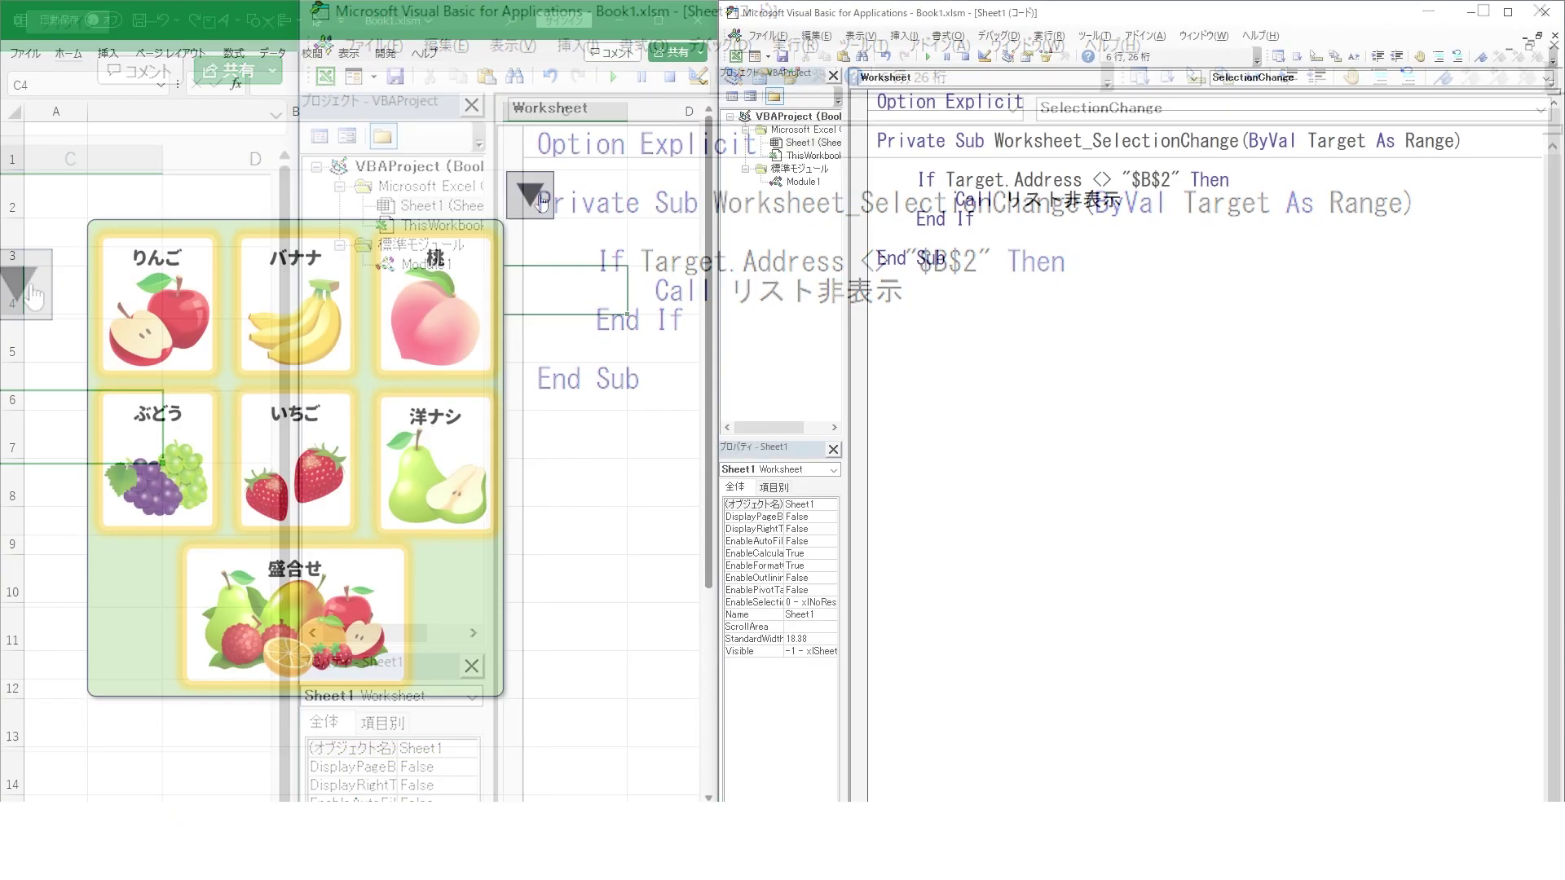
Show the panel and select C6 and C4 to confirm it hides
{"action": "left_click", "coordinate": [529, 196]}
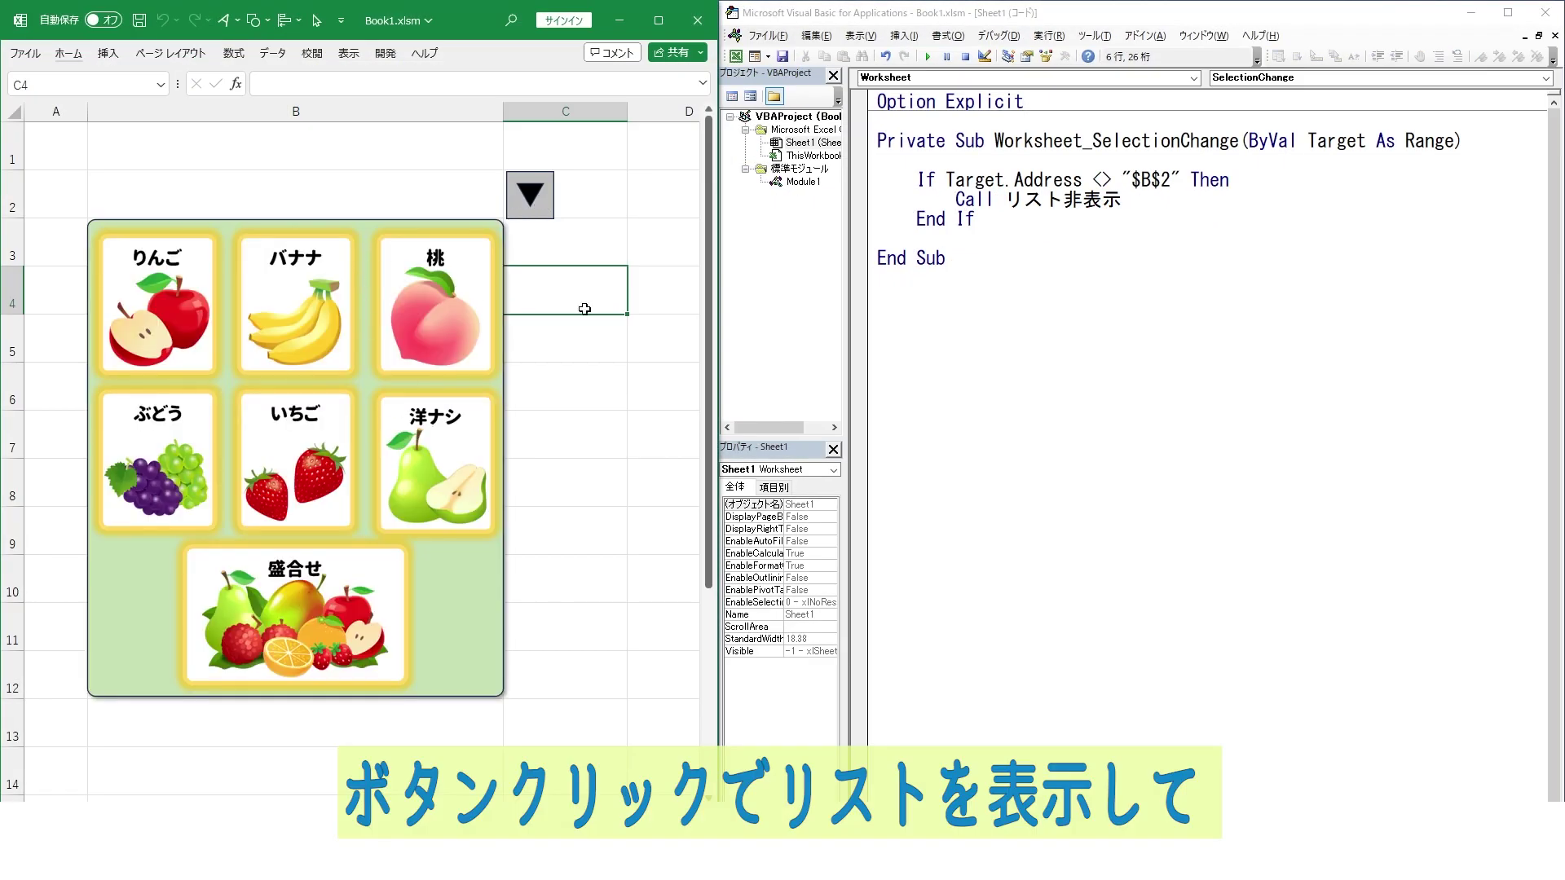
{"action": "left_click", "coordinate": [588, 368]}
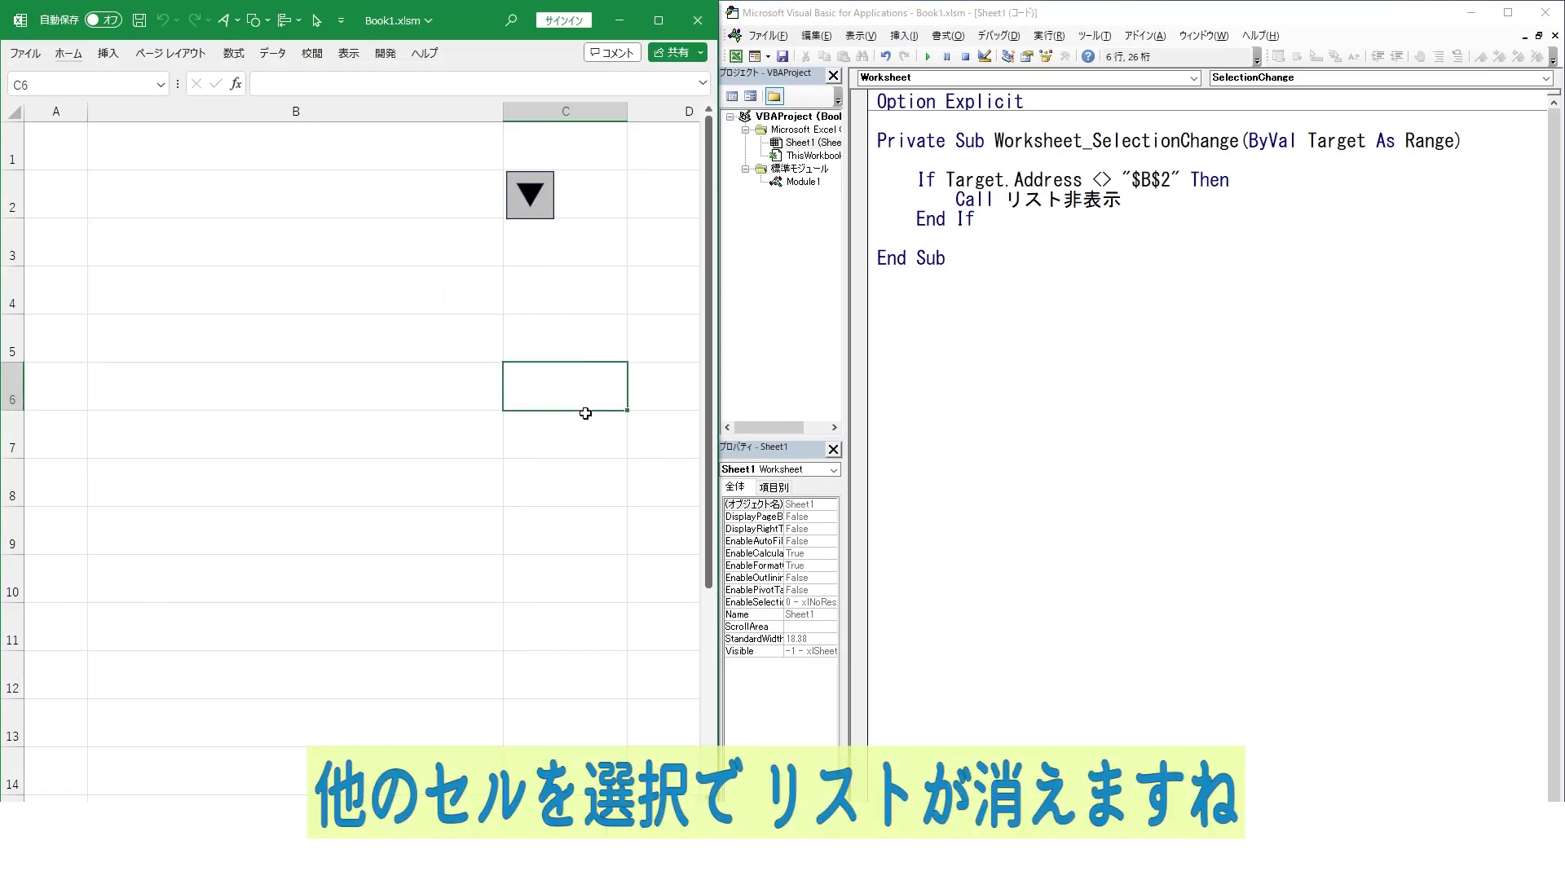
{"action": "left_click", "coordinate": [531, 200]}
{"action": "left_click", "coordinate": [587, 269]}
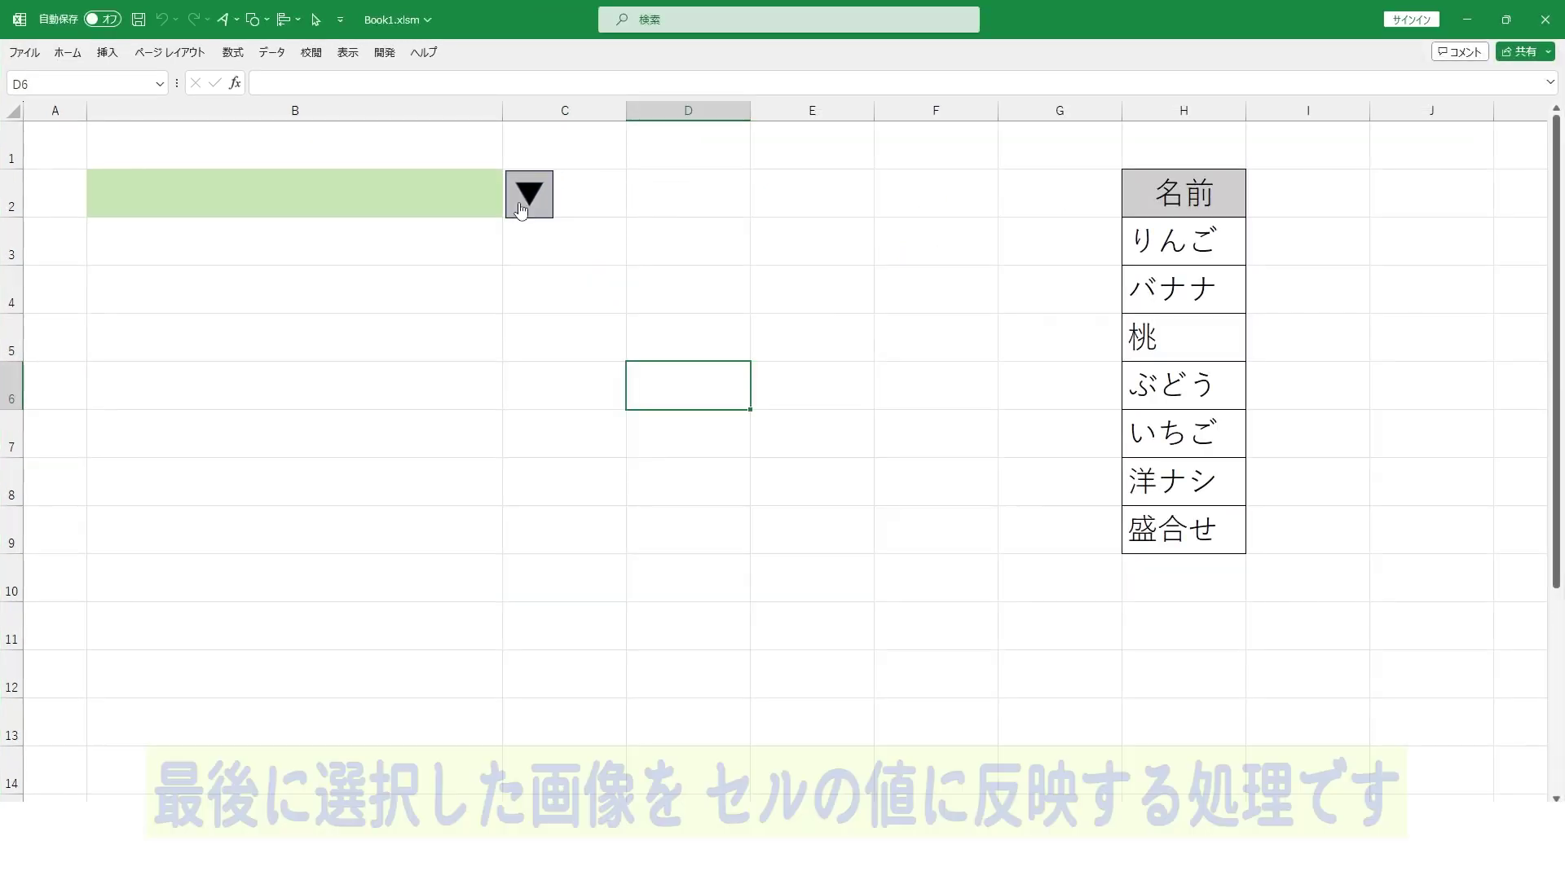
{"action": "left_click", "coordinate": [531, 203]}
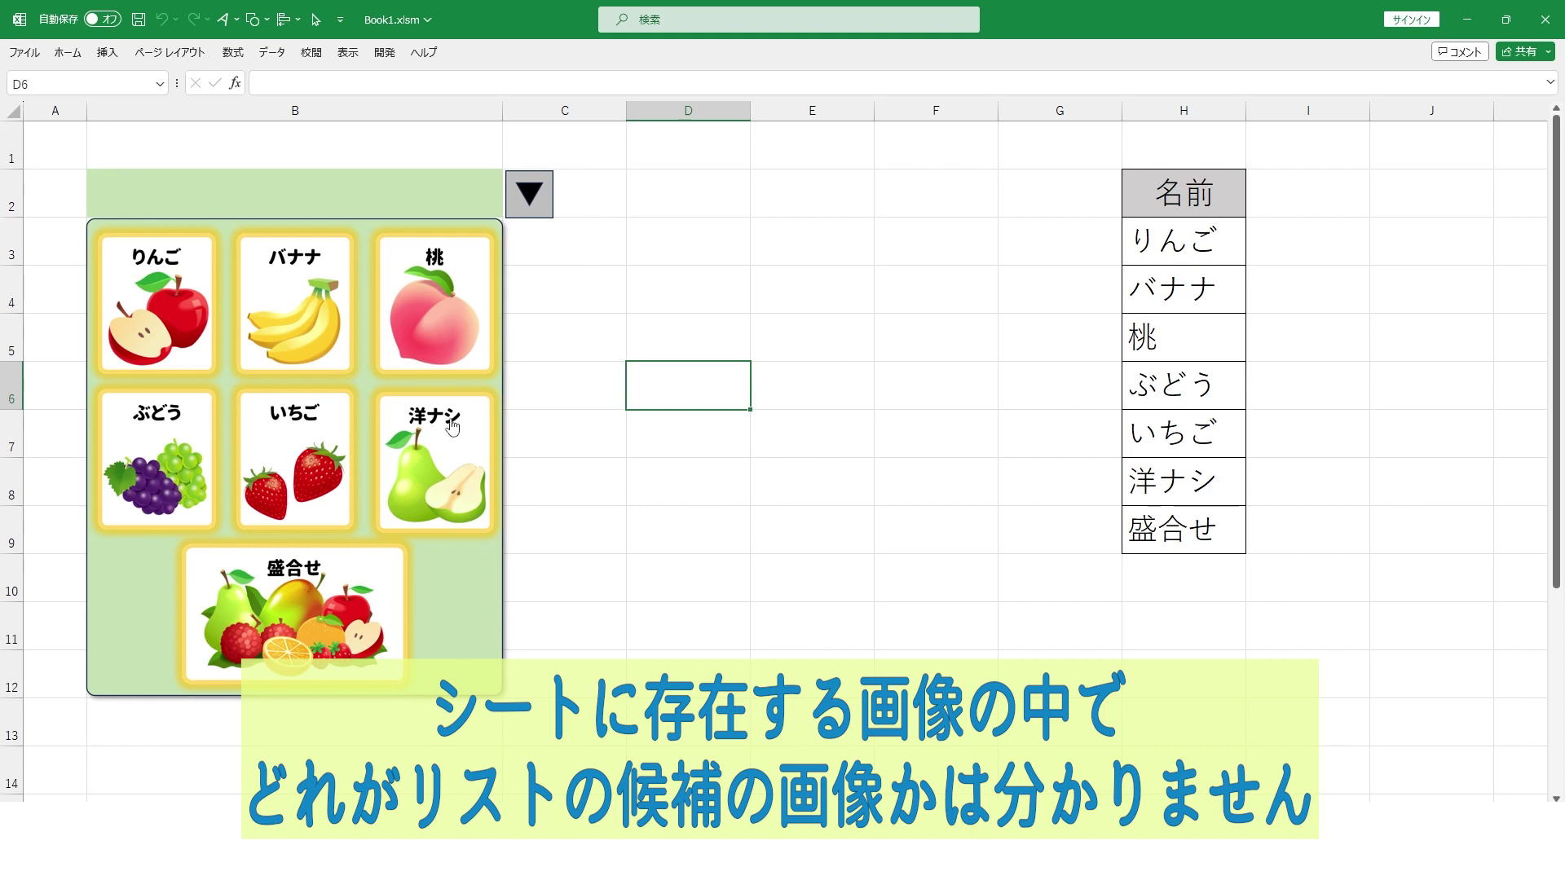
Select the fruit panel and check the Name Box reads リスト
{"action": "left_click", "coordinate": [473, 604]}
{"action": "left_click", "coordinate": [74, 85]}
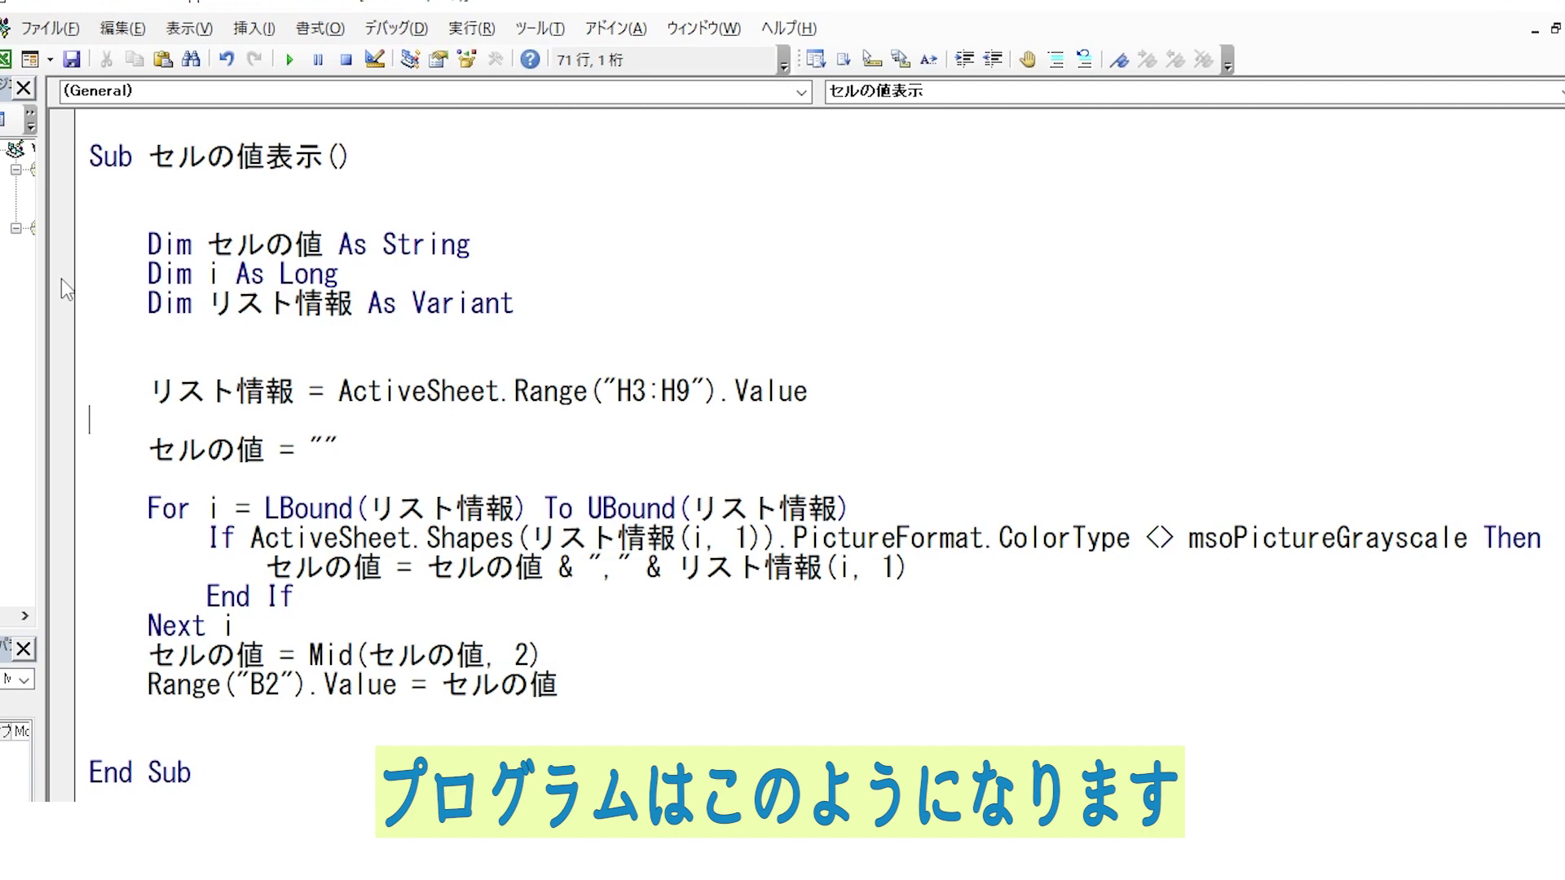
Trace the セルの値表示 code: the リスト情報 variable, the comma separator, the Mid trim and the B2 write
{"action": "double_click", "coordinate": [229, 394]}
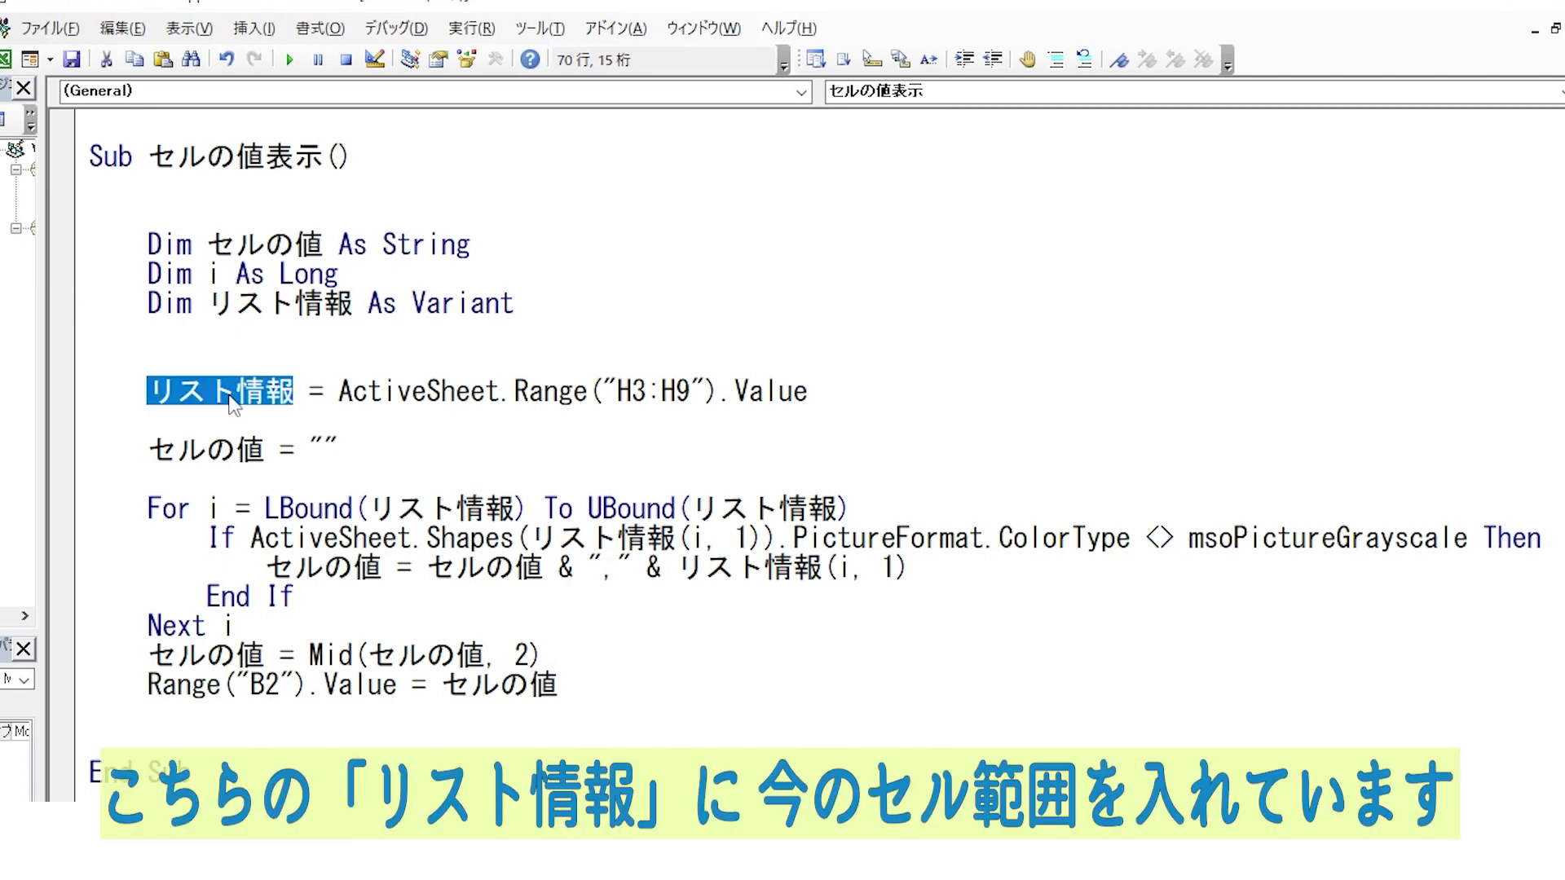
{"action": "left_click", "coordinate": [131, 383]}
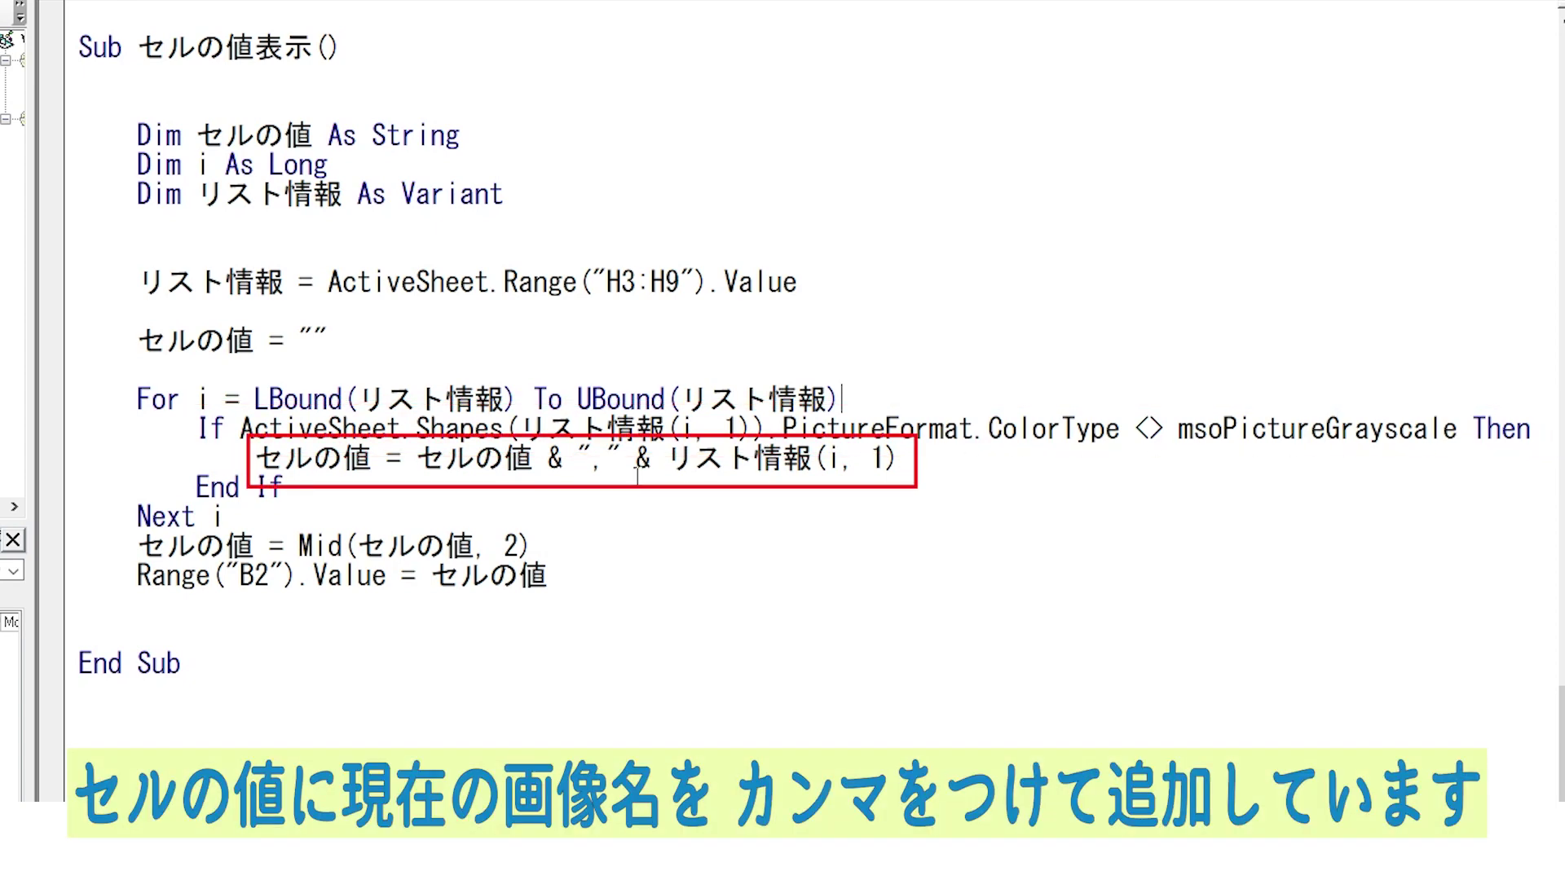
{"action": "left_click_drag", "start_coordinate": [593, 456], "coordinate": [608, 458]}
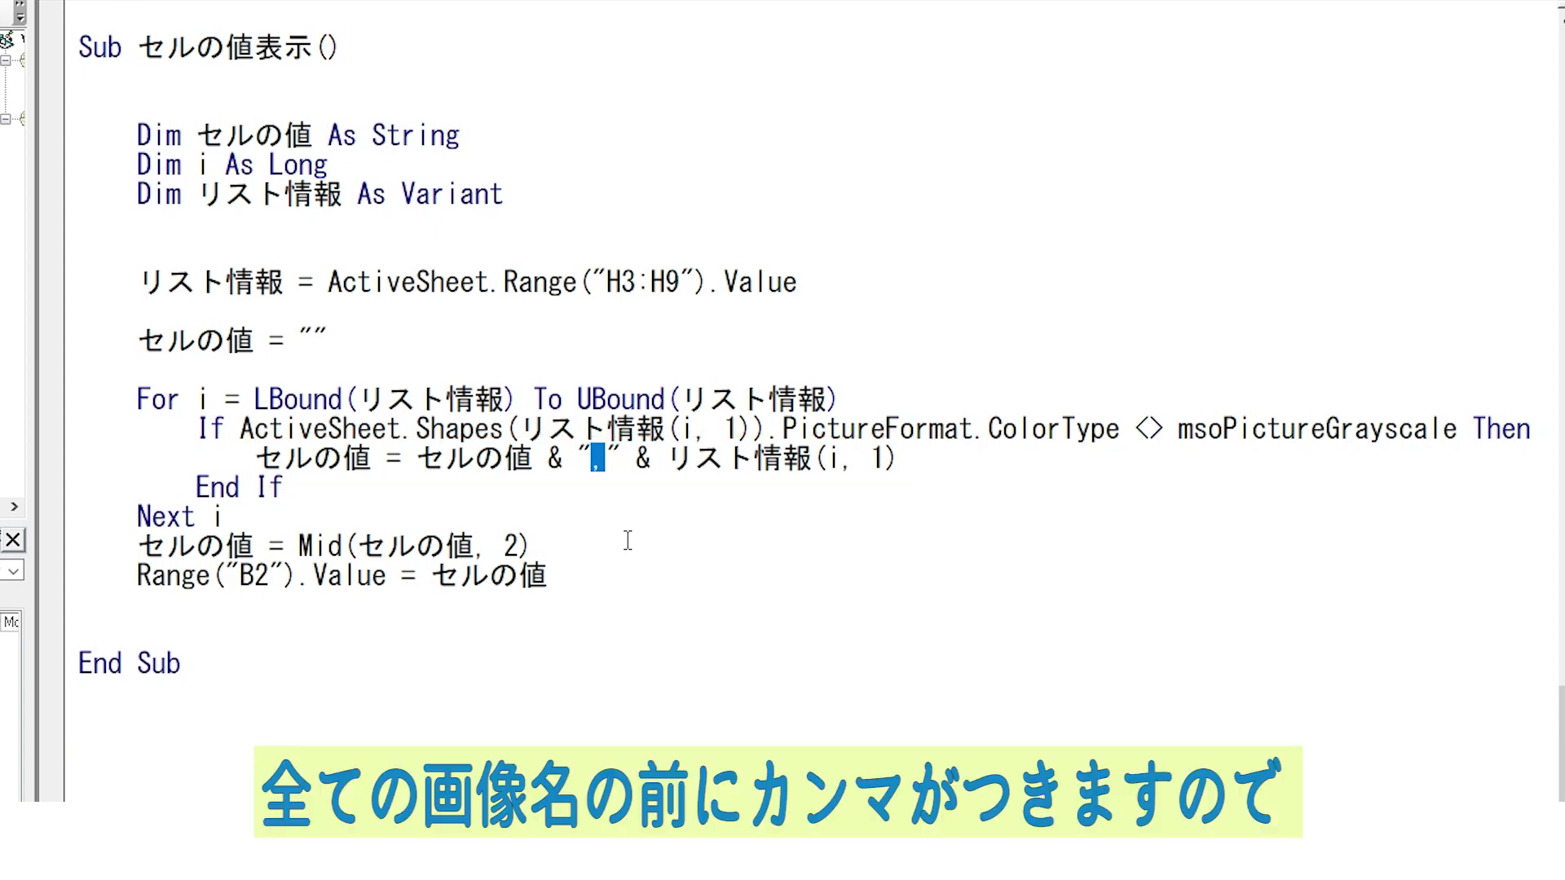
{"action": "left_click", "coordinate": [630, 479]}
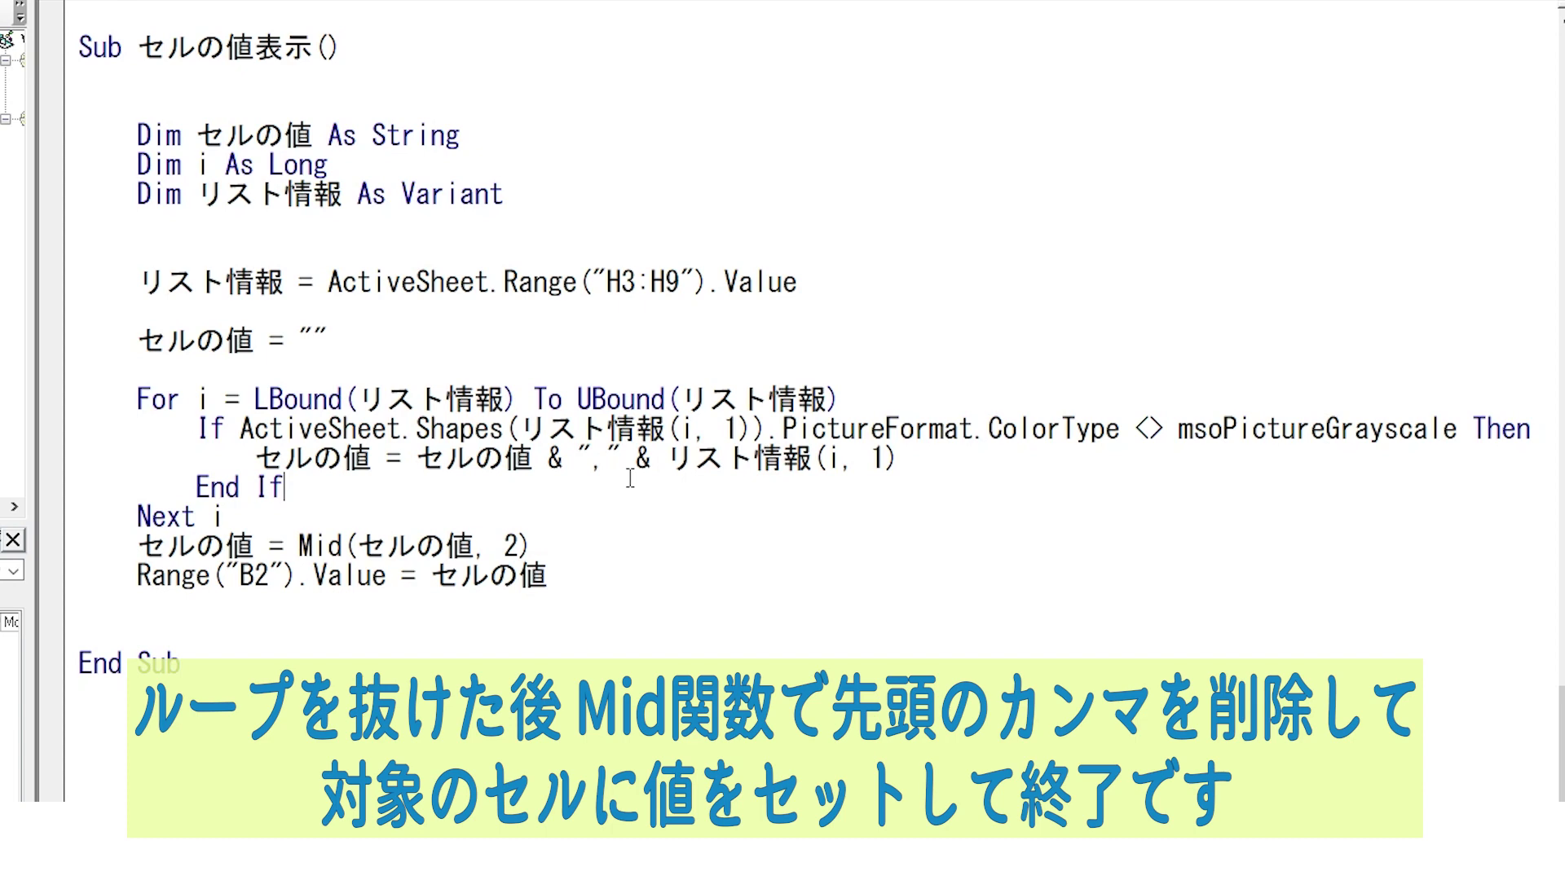
{"action": "left_click", "coordinate": [569, 552]}
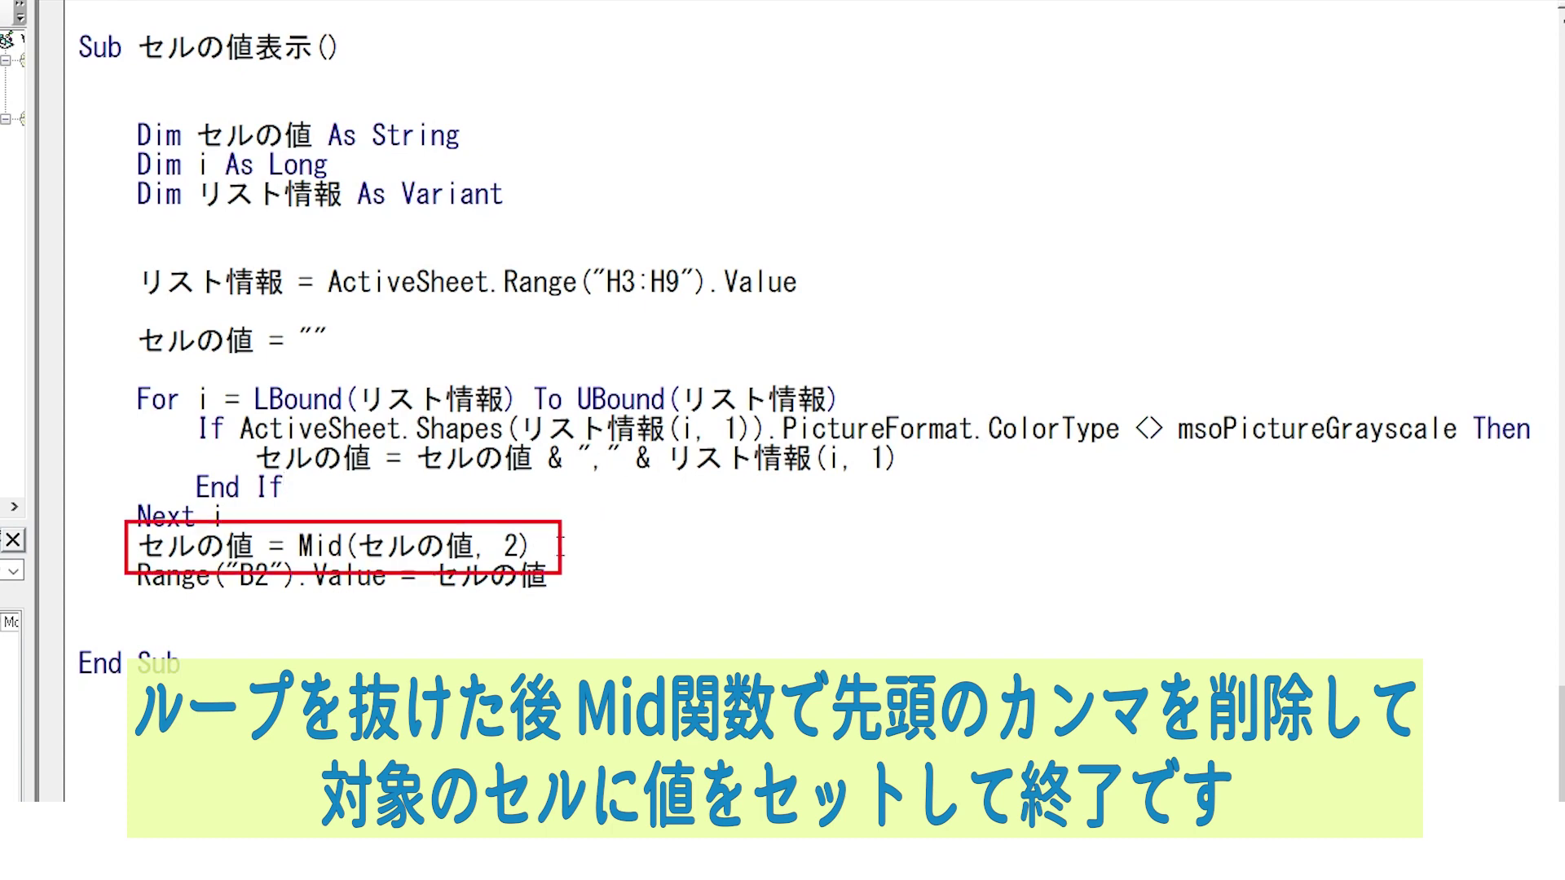
{"action": "left_click", "coordinate": [561, 577]}
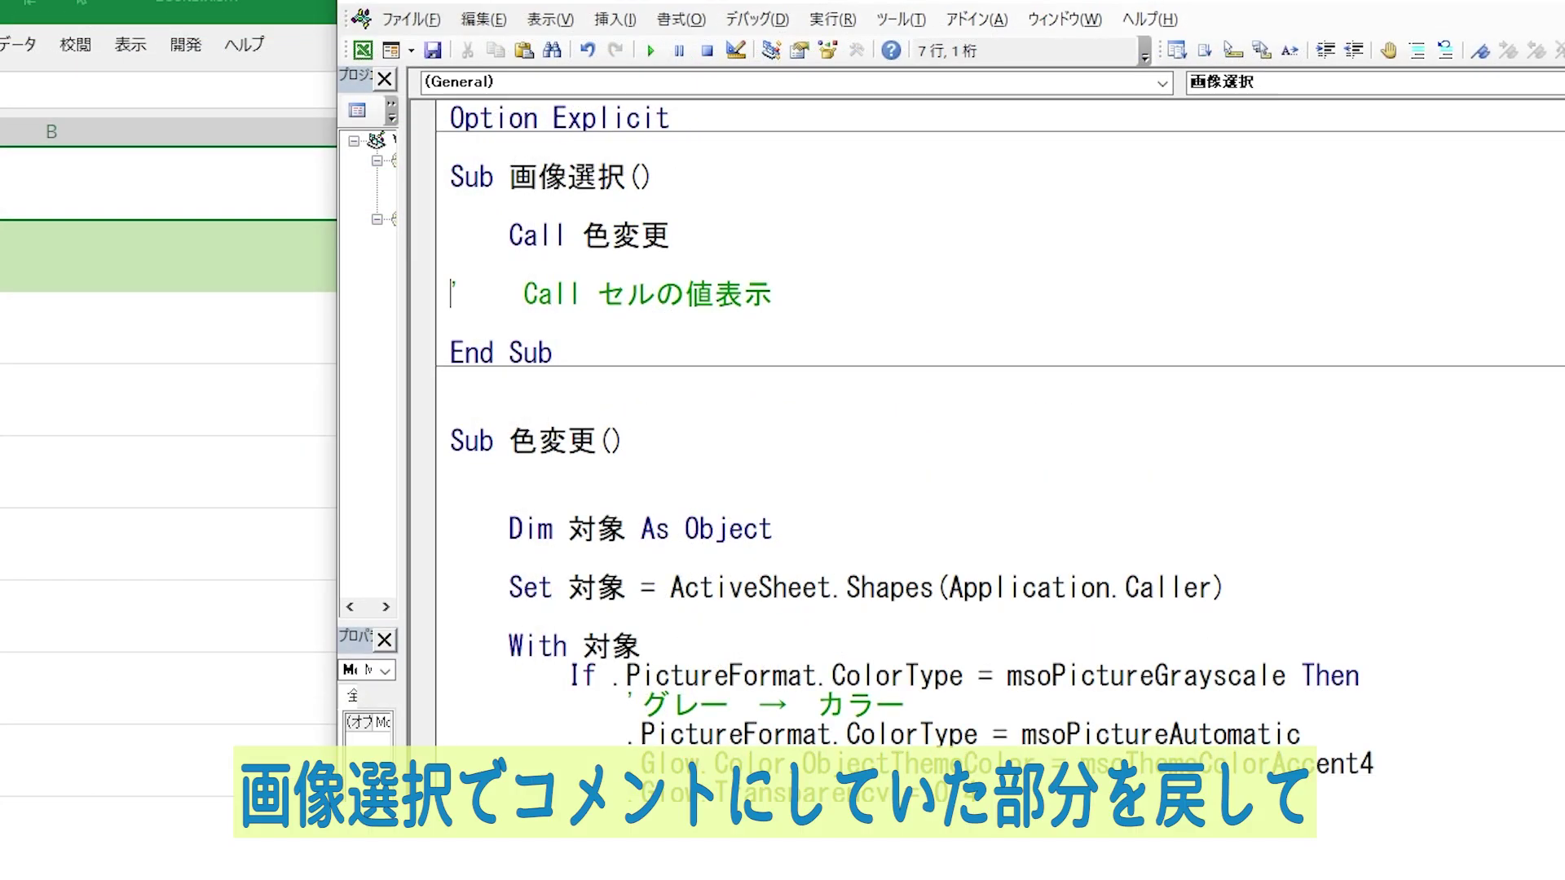
Uncomment Call セルの値表示 in 画像選択 and reopen the fruit picture panel with ▼
{"action": "key", "text": "Delete"}
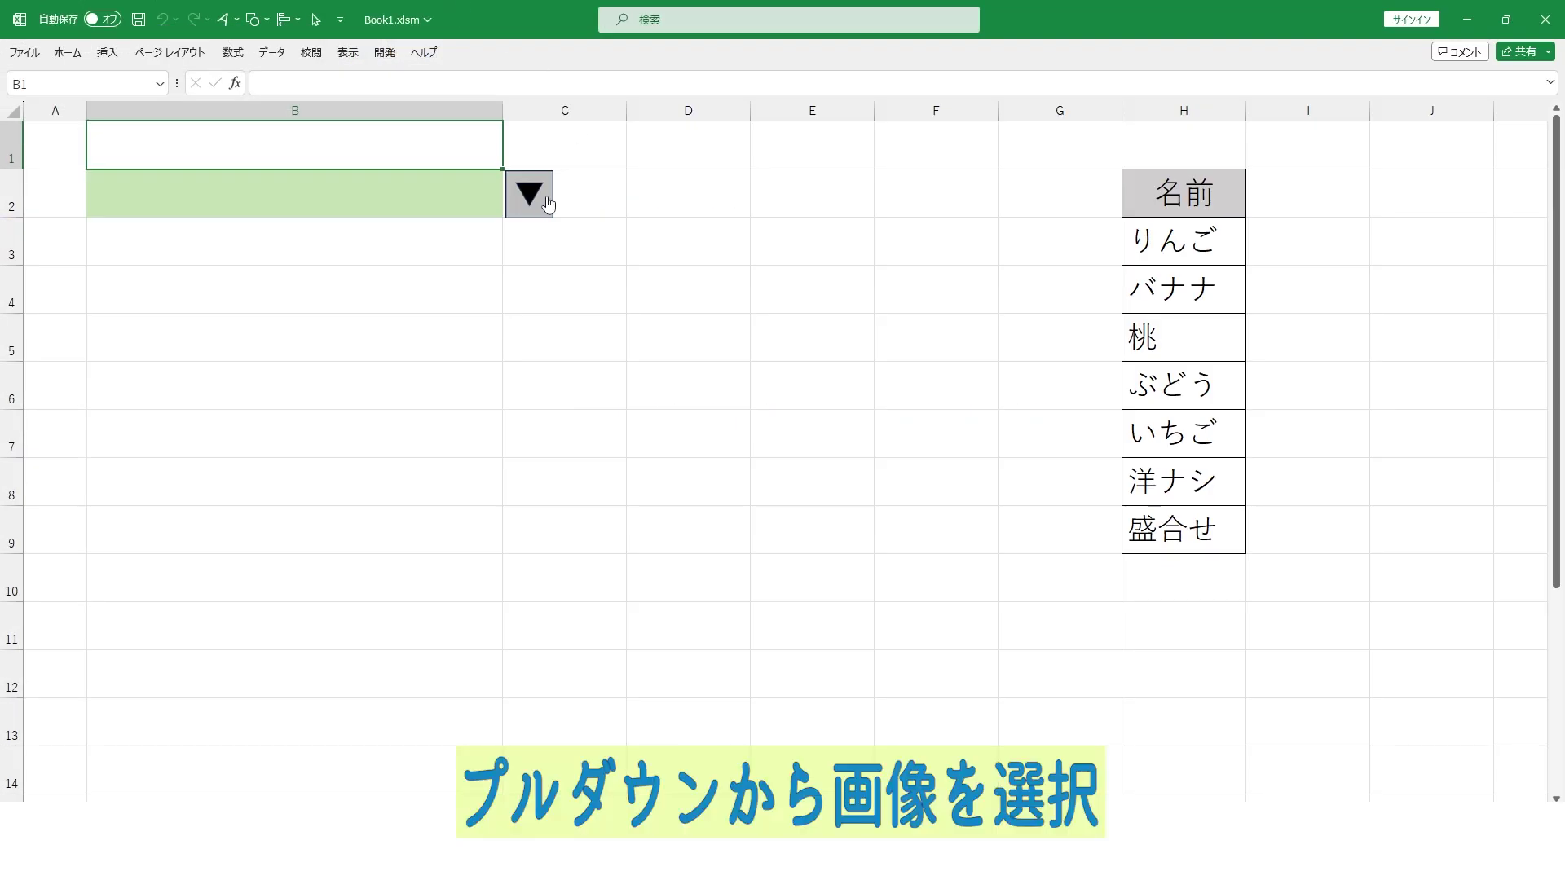
{"action": "left_click", "coordinate": [531, 200]}
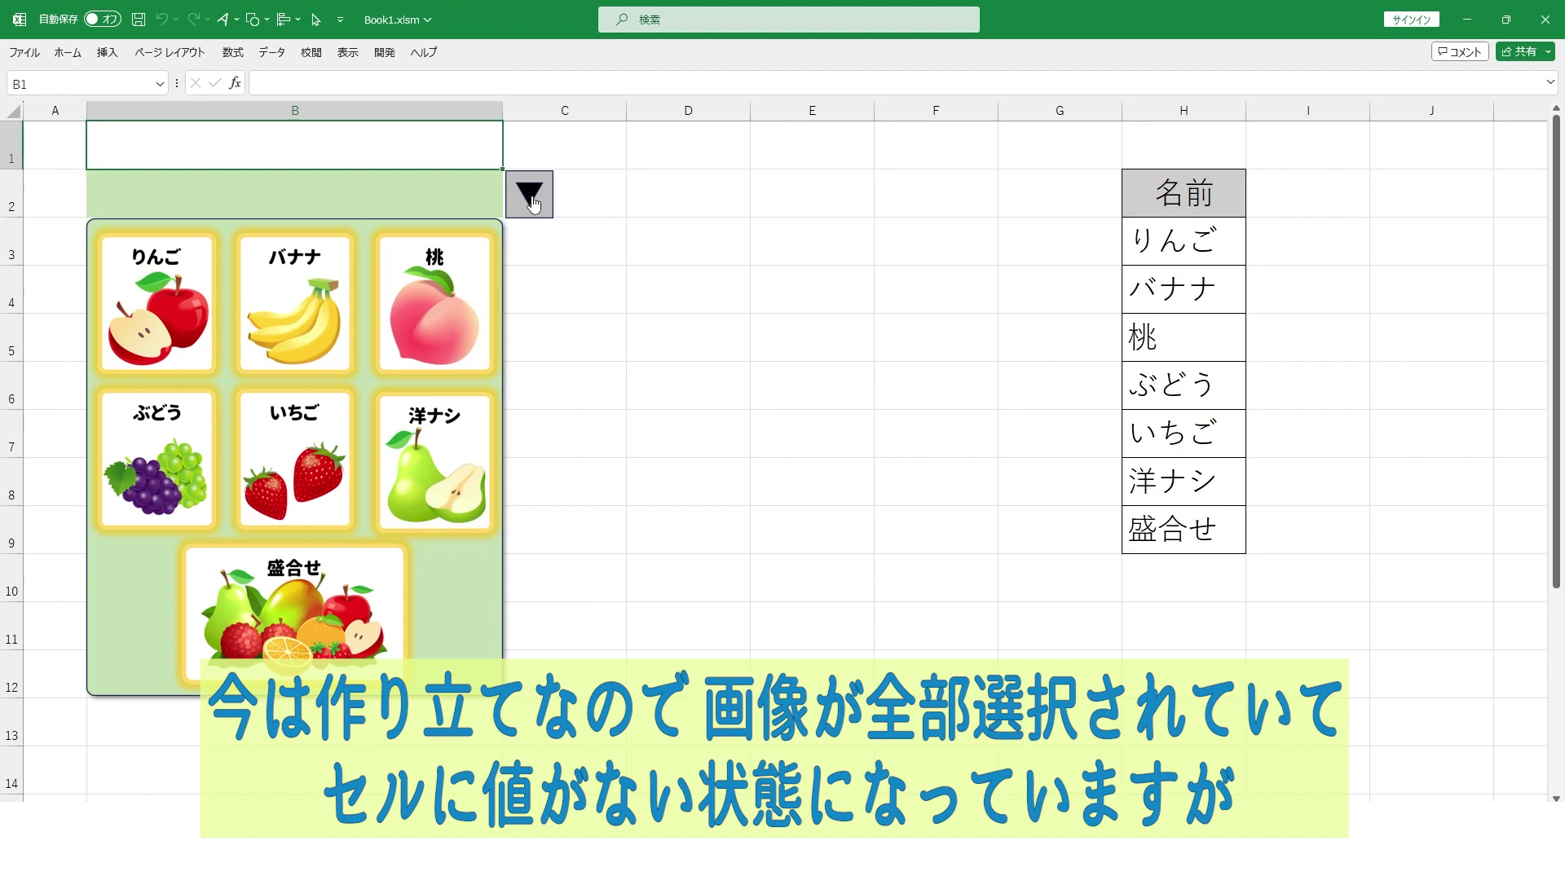
Grey out every fruit picture (りんご, バナナ, 桃, 盛合せ, 洋ナシ, いちご, ぶどう) until B2 is empty
{"action": "left_click", "coordinate": [187, 326]}
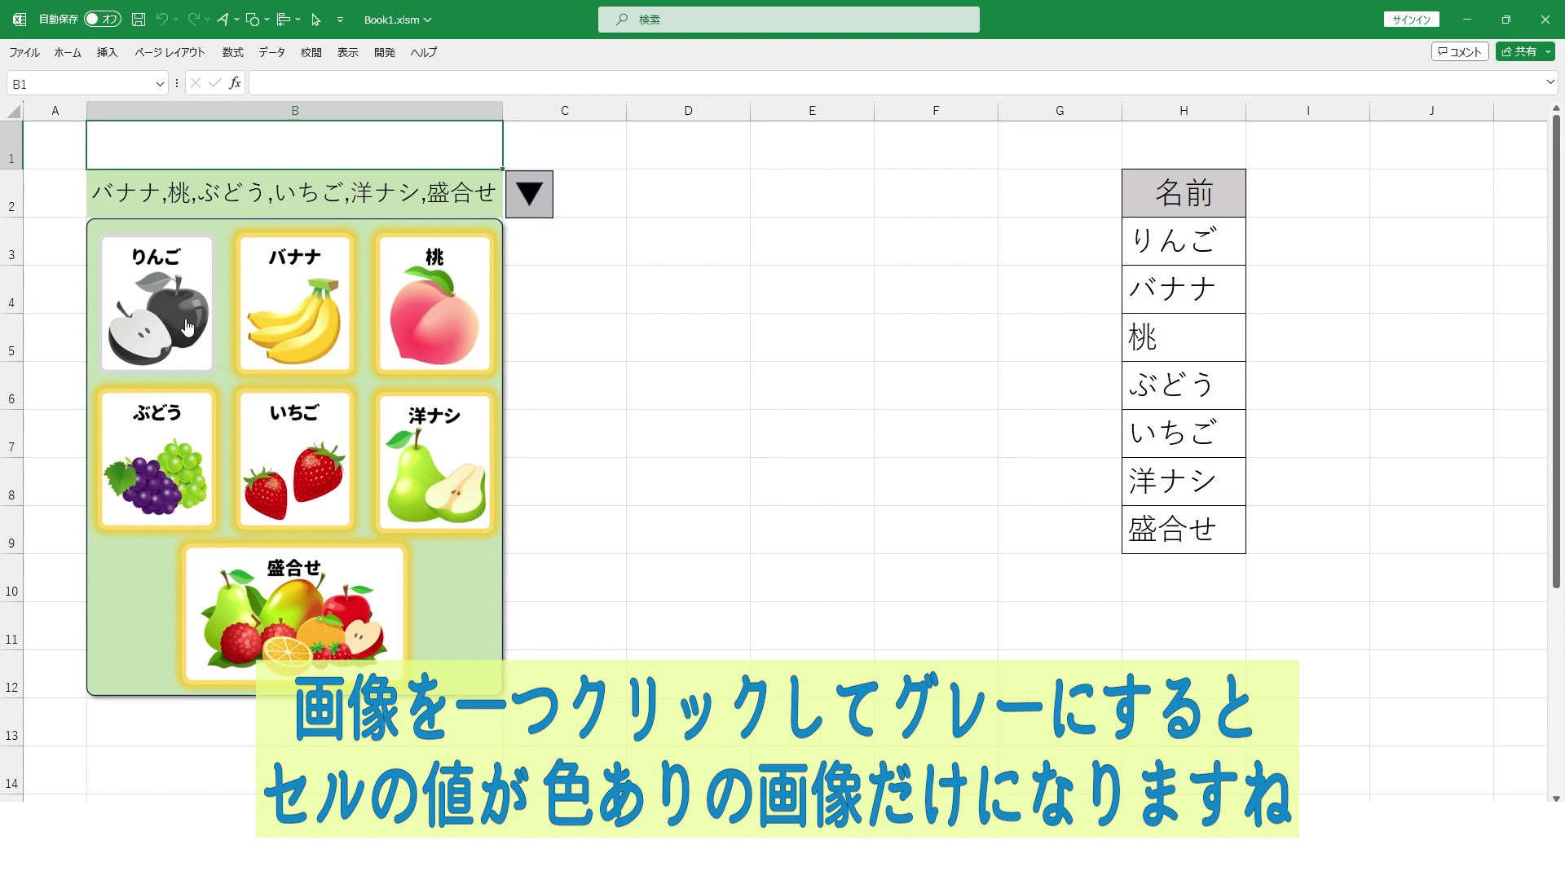
{"action": "left_click", "coordinate": [187, 326]}
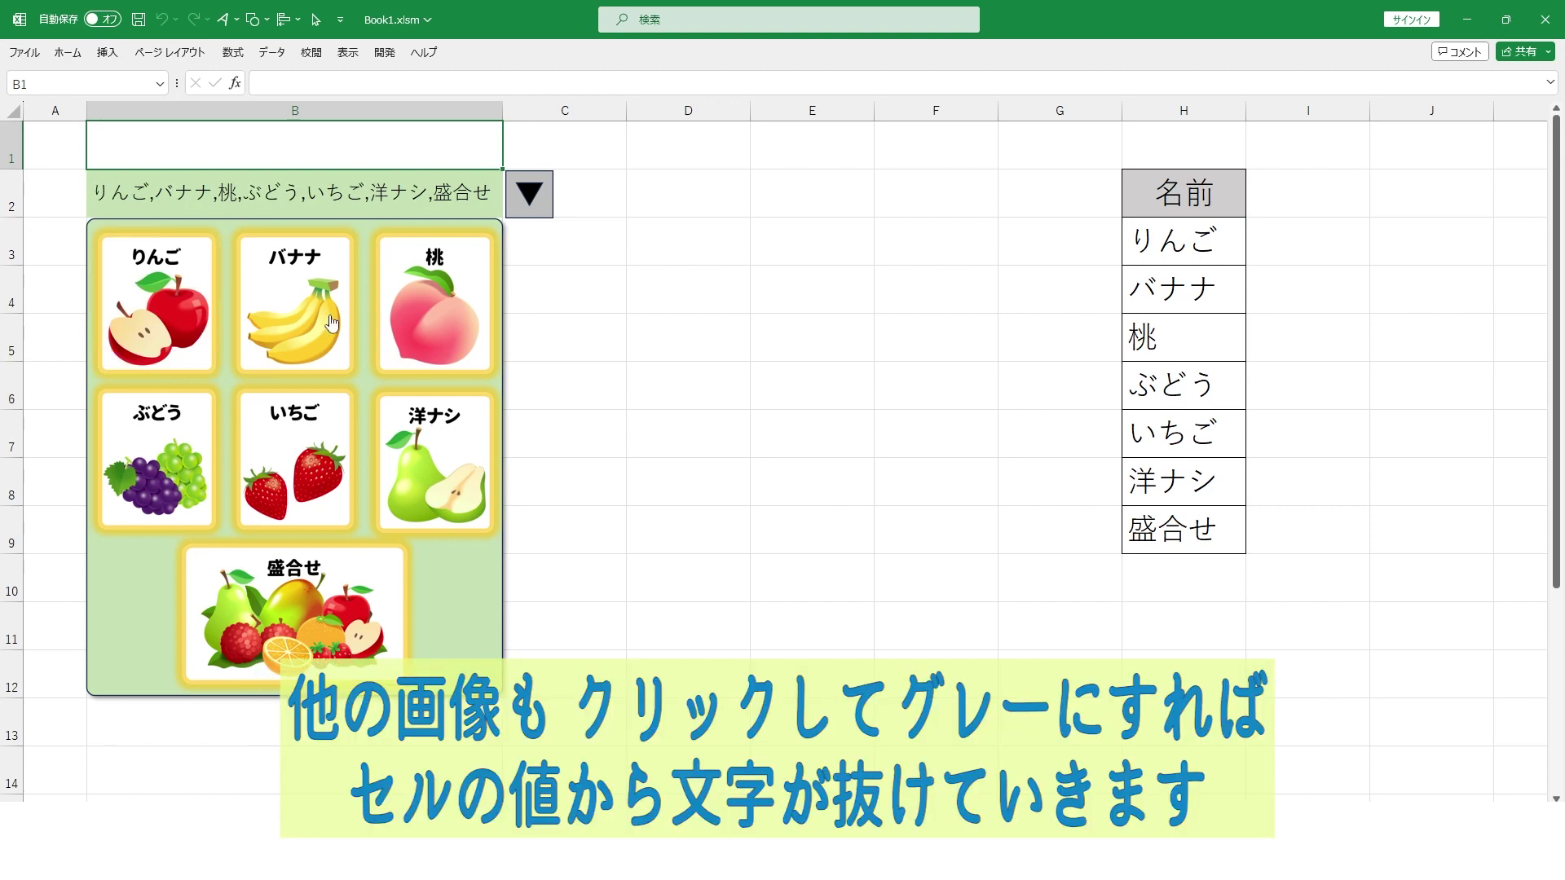
{"action": "left_click", "coordinate": [286, 326]}
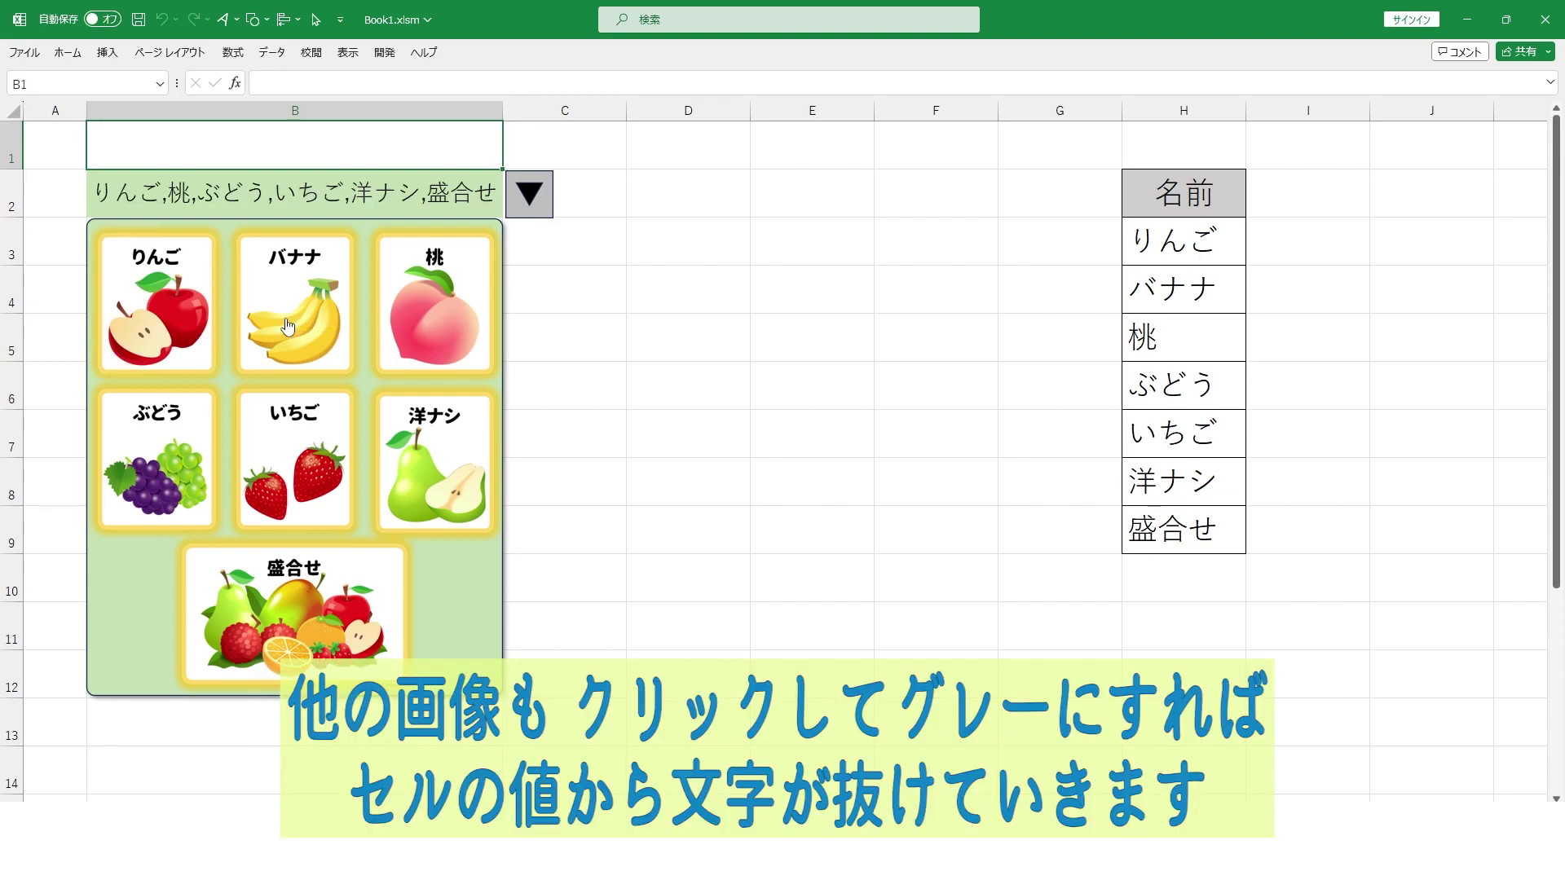
{"action": "left_click", "coordinate": [424, 300]}
{"action": "left_click", "coordinate": [171, 298]}
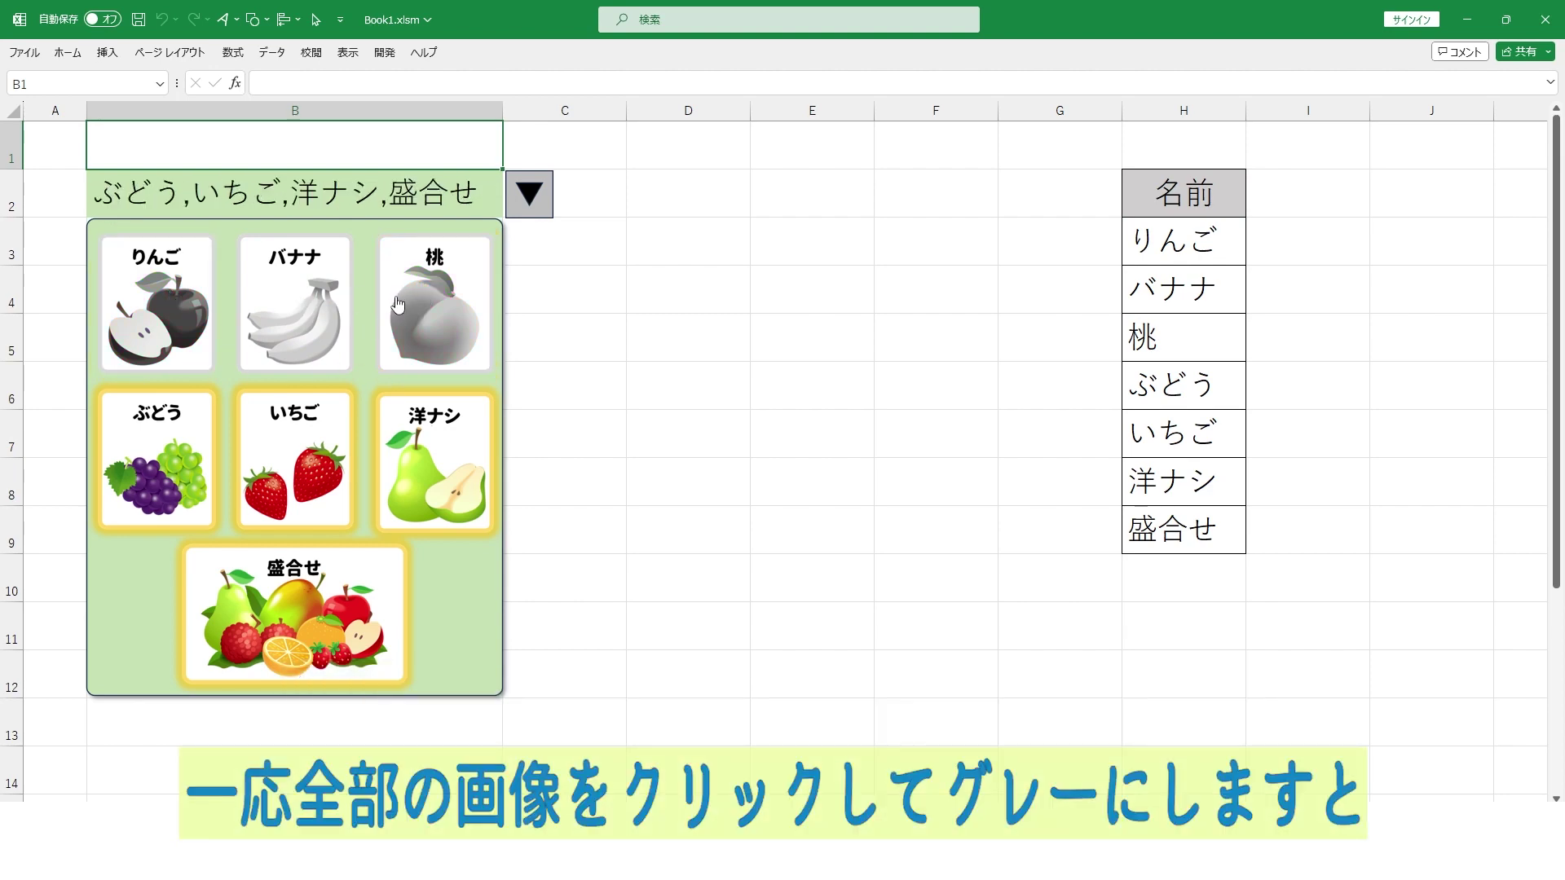
{"action": "left_click", "coordinate": [308, 629]}
{"action": "left_click", "coordinate": [440, 489]}
{"action": "left_click", "coordinate": [318, 480]}
{"action": "left_click", "coordinate": [181, 479]}
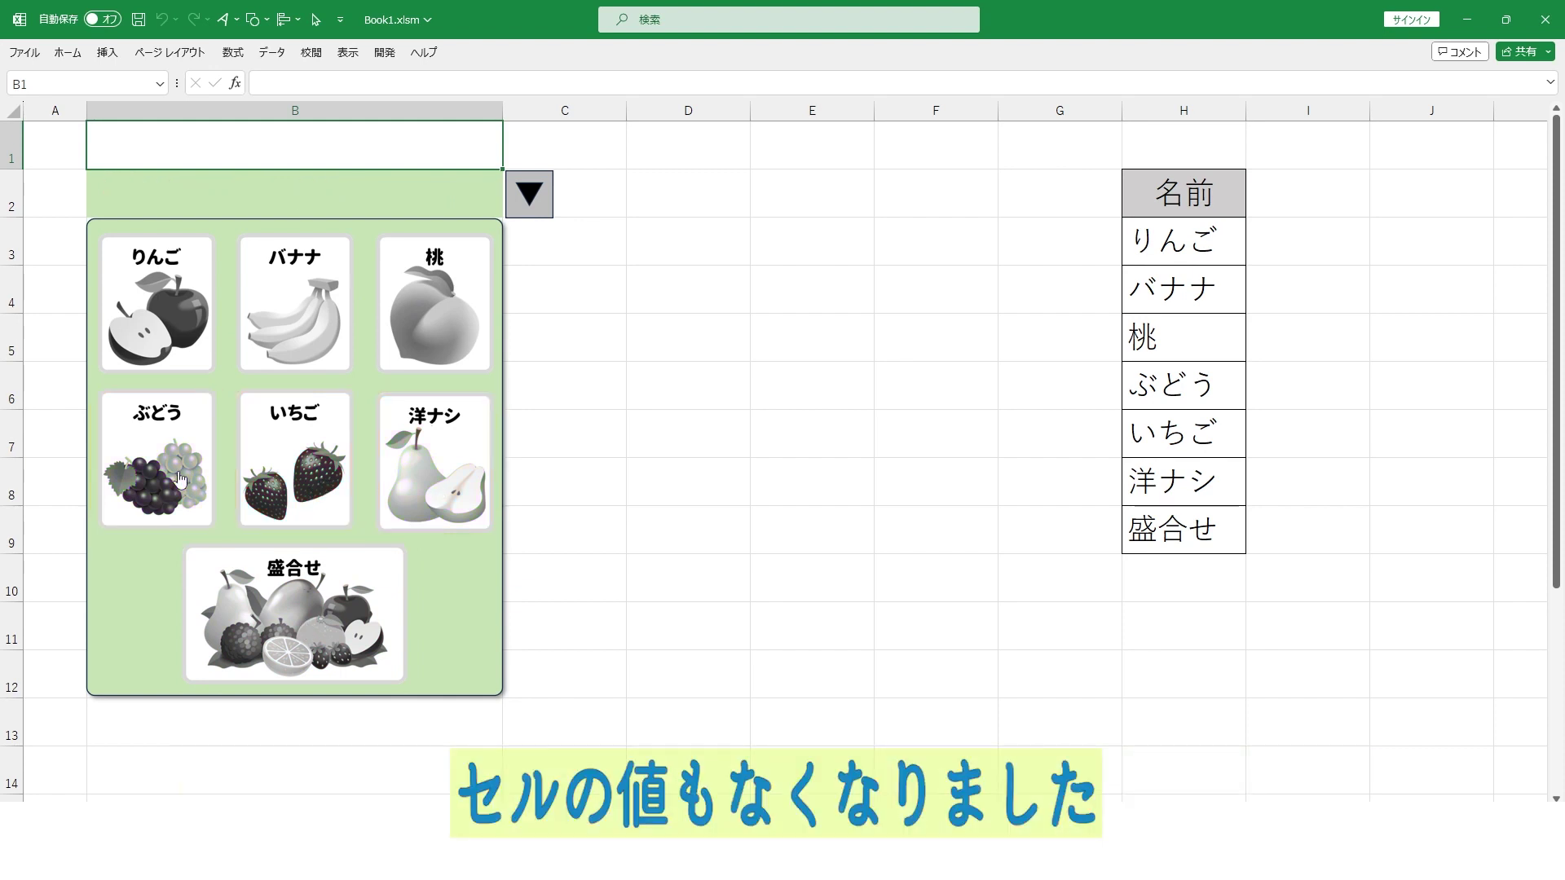
Recolour all seven fruit pictures so B2 lists every fruit name again
{"action": "left_click", "coordinate": [179, 294]}
{"action": "left_click", "coordinate": [274, 302]}
{"action": "left_click", "coordinate": [434, 306]}
{"action": "left_click", "coordinate": [156, 461]}
{"action": "left_click", "coordinate": [295, 460]}
{"action": "left_click", "coordinate": [435, 463]}
{"action": "left_click", "coordinate": [281, 615]}
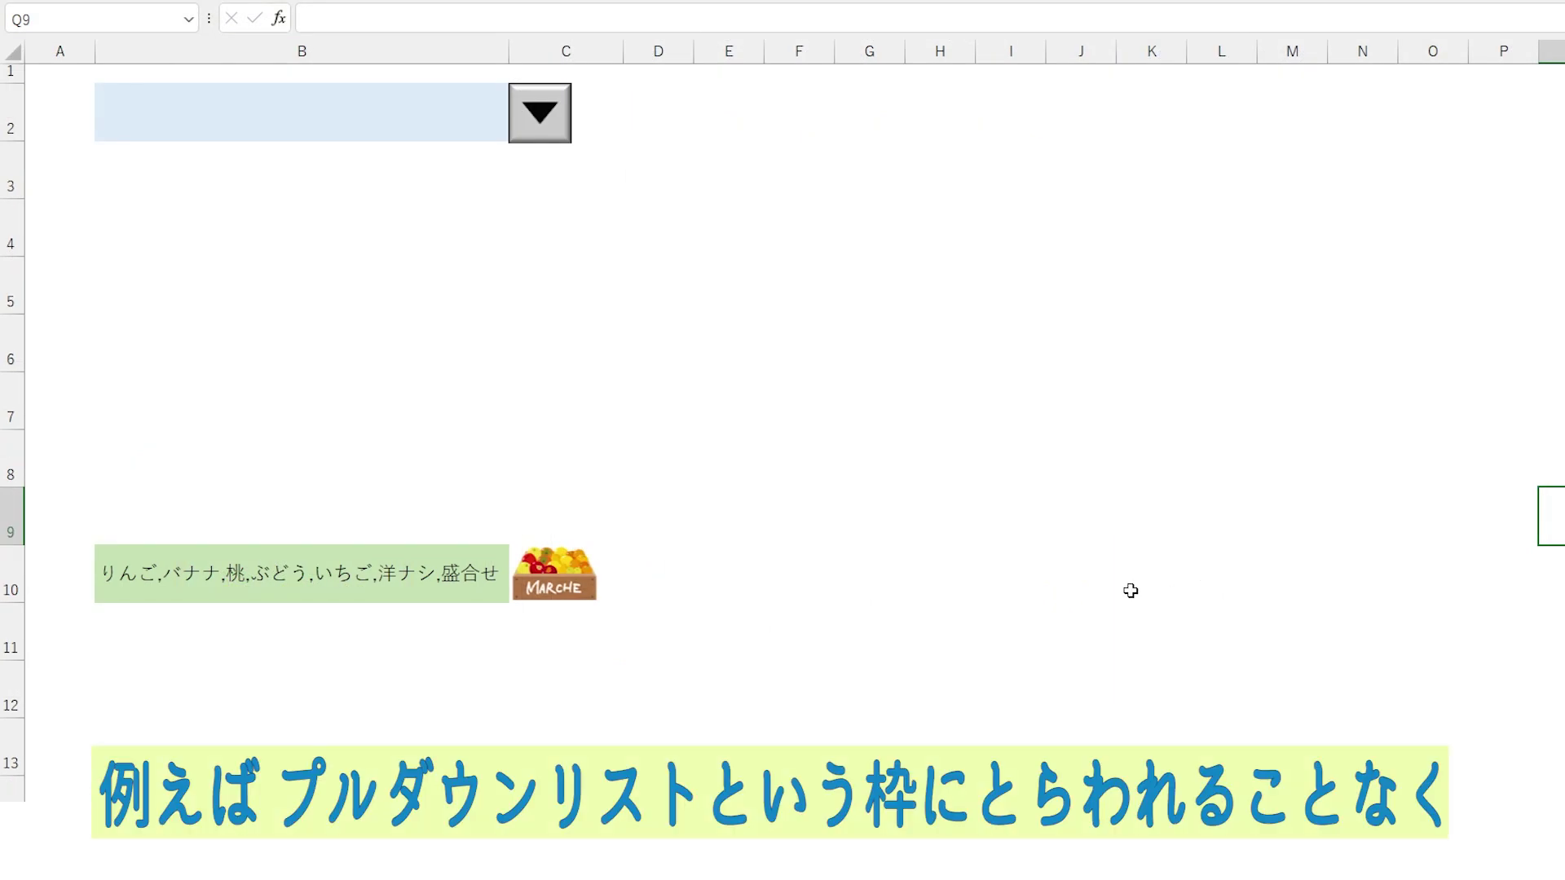
Open the MARCHE balloon picker, toggle banana, apple and 盛合せ, then close it
{"action": "left_click", "coordinate": [574, 579]}
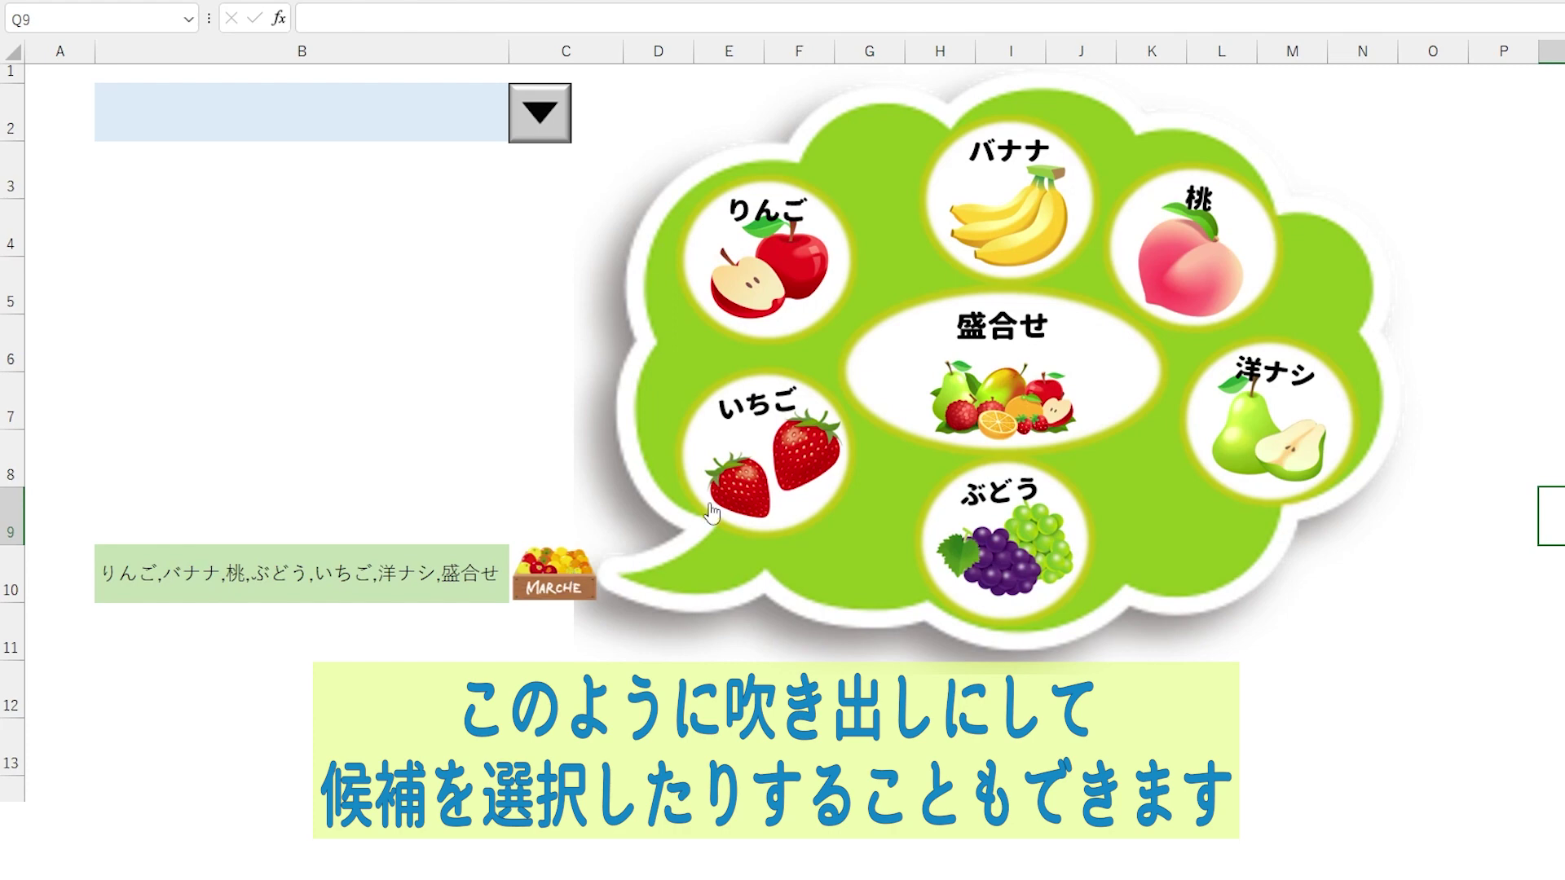
{"action": "left_click", "coordinate": [1002, 201]}
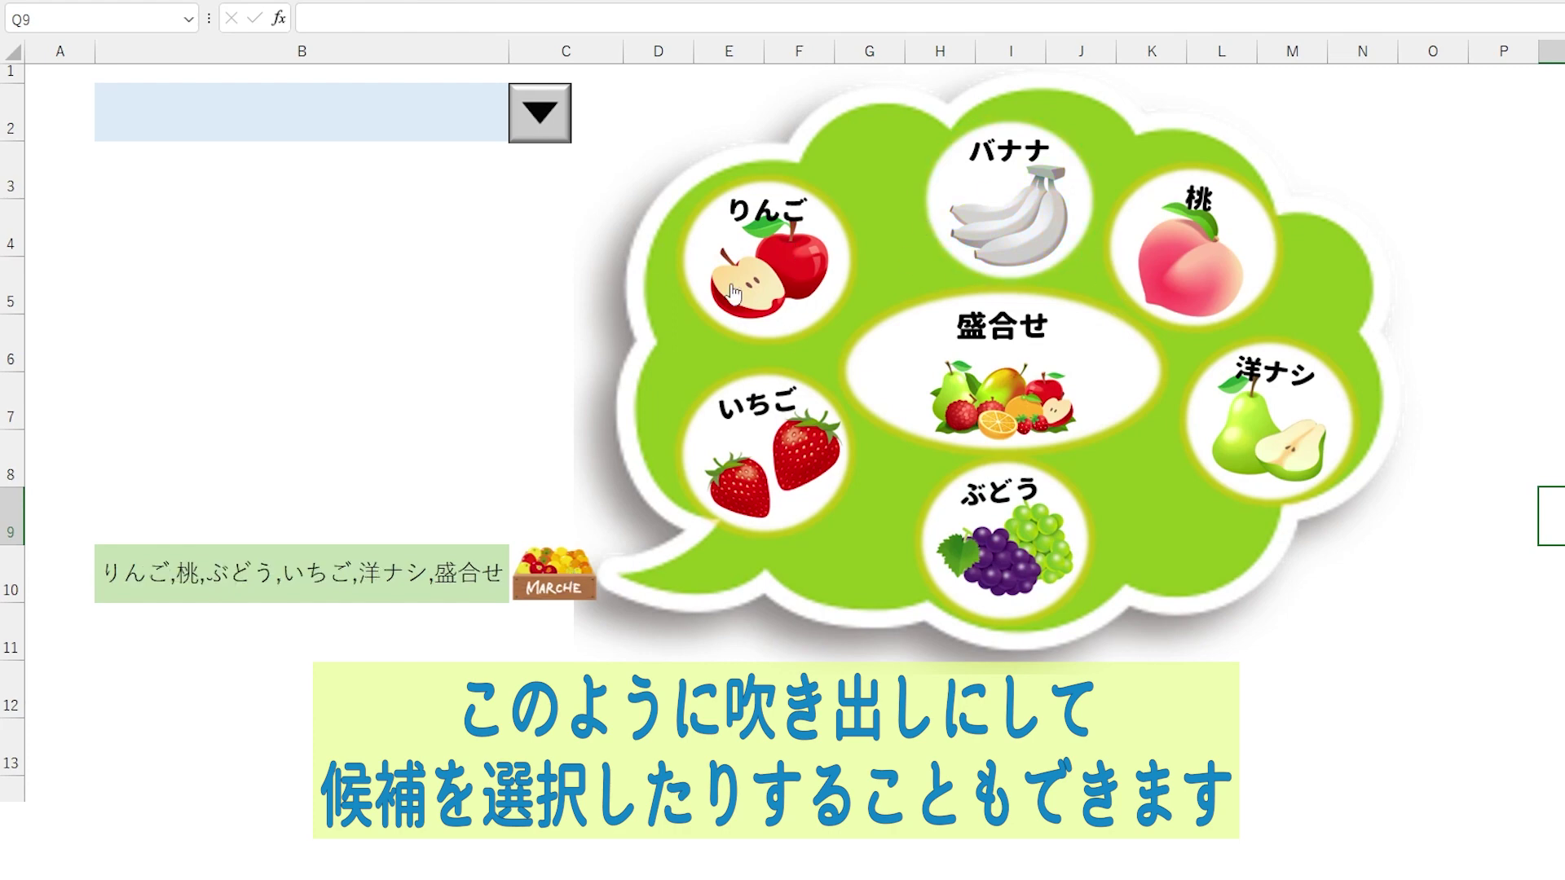
{"action": "left_click", "coordinate": [733, 293]}
{"action": "left_click", "coordinate": [995, 367]}
{"action": "left_click", "coordinate": [1018, 199]}
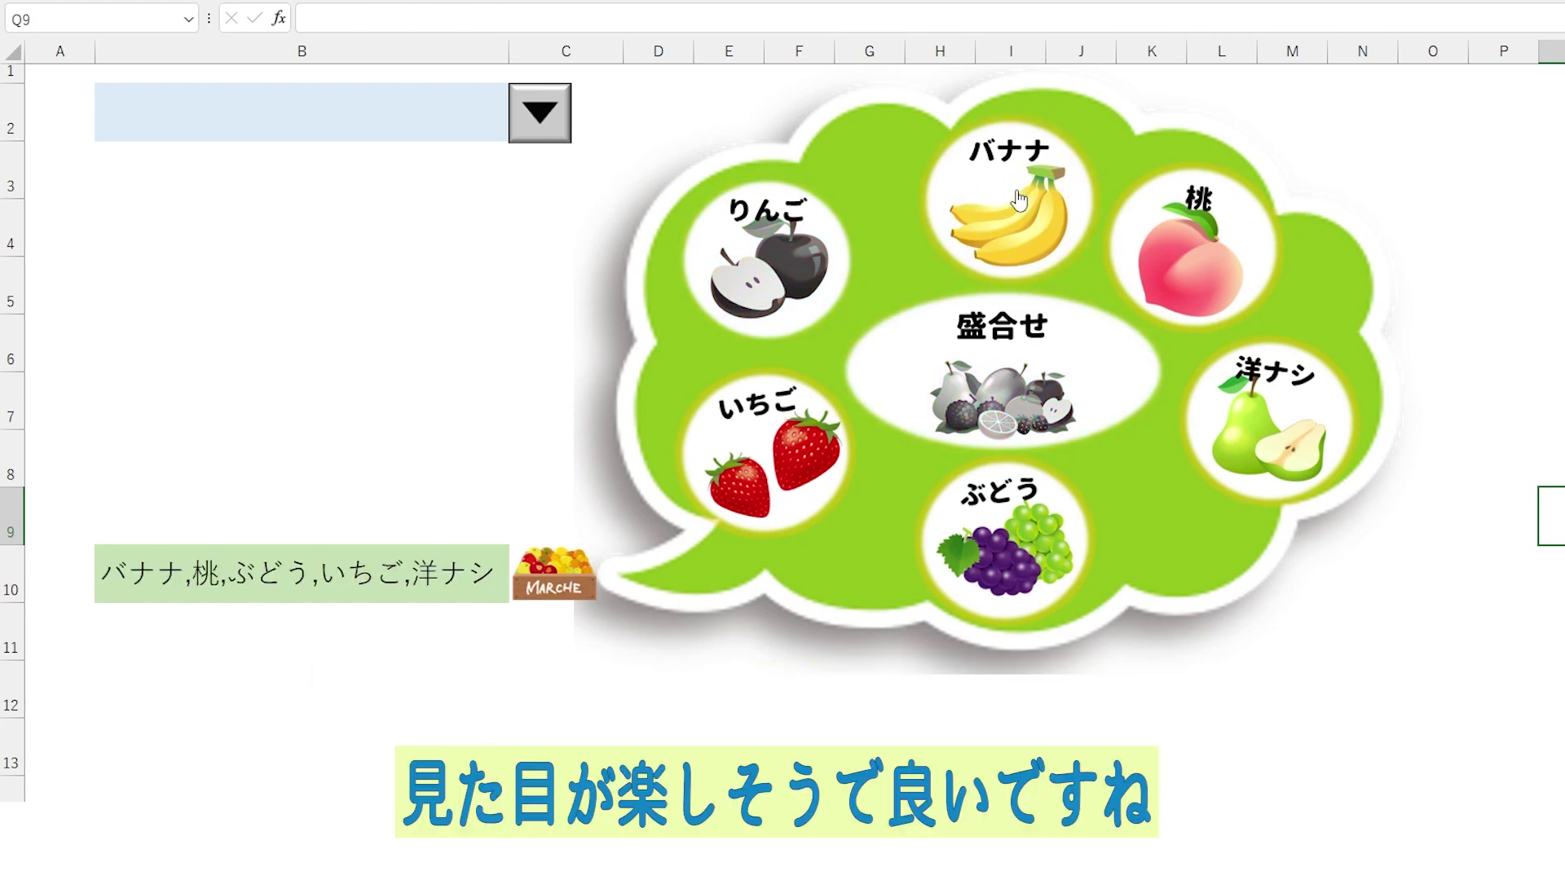
{"action": "left_click", "coordinate": [1024, 368]}
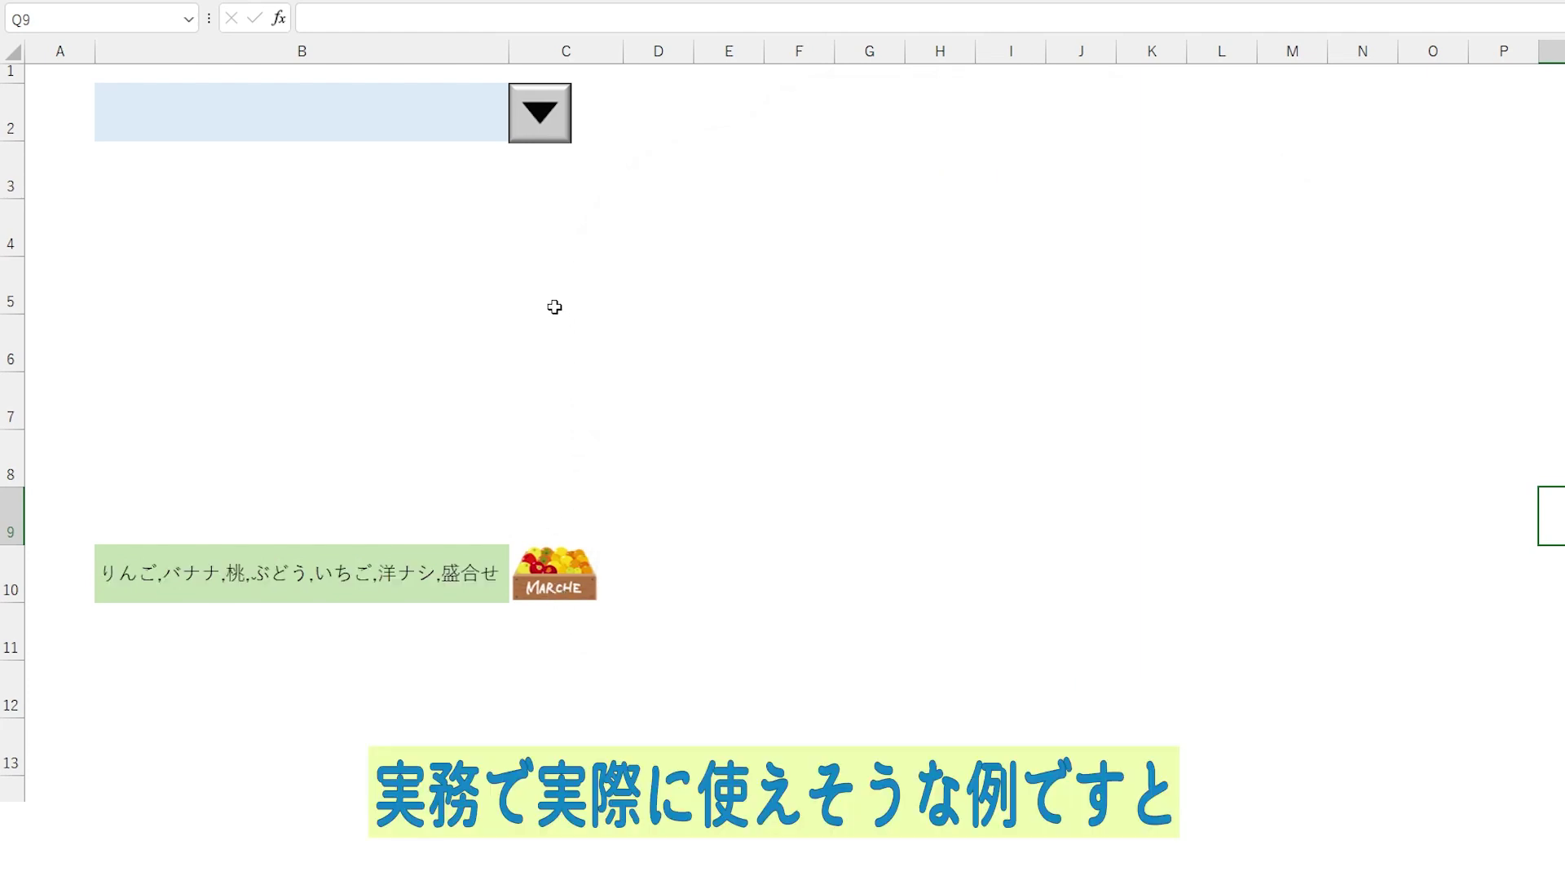
In the fruit-button panel, press りんご, バナナ, 桃, ぶどう and 盛合せ, then release 盛合せ and ぶどう
{"action": "left_click", "coordinate": [556, 128]}
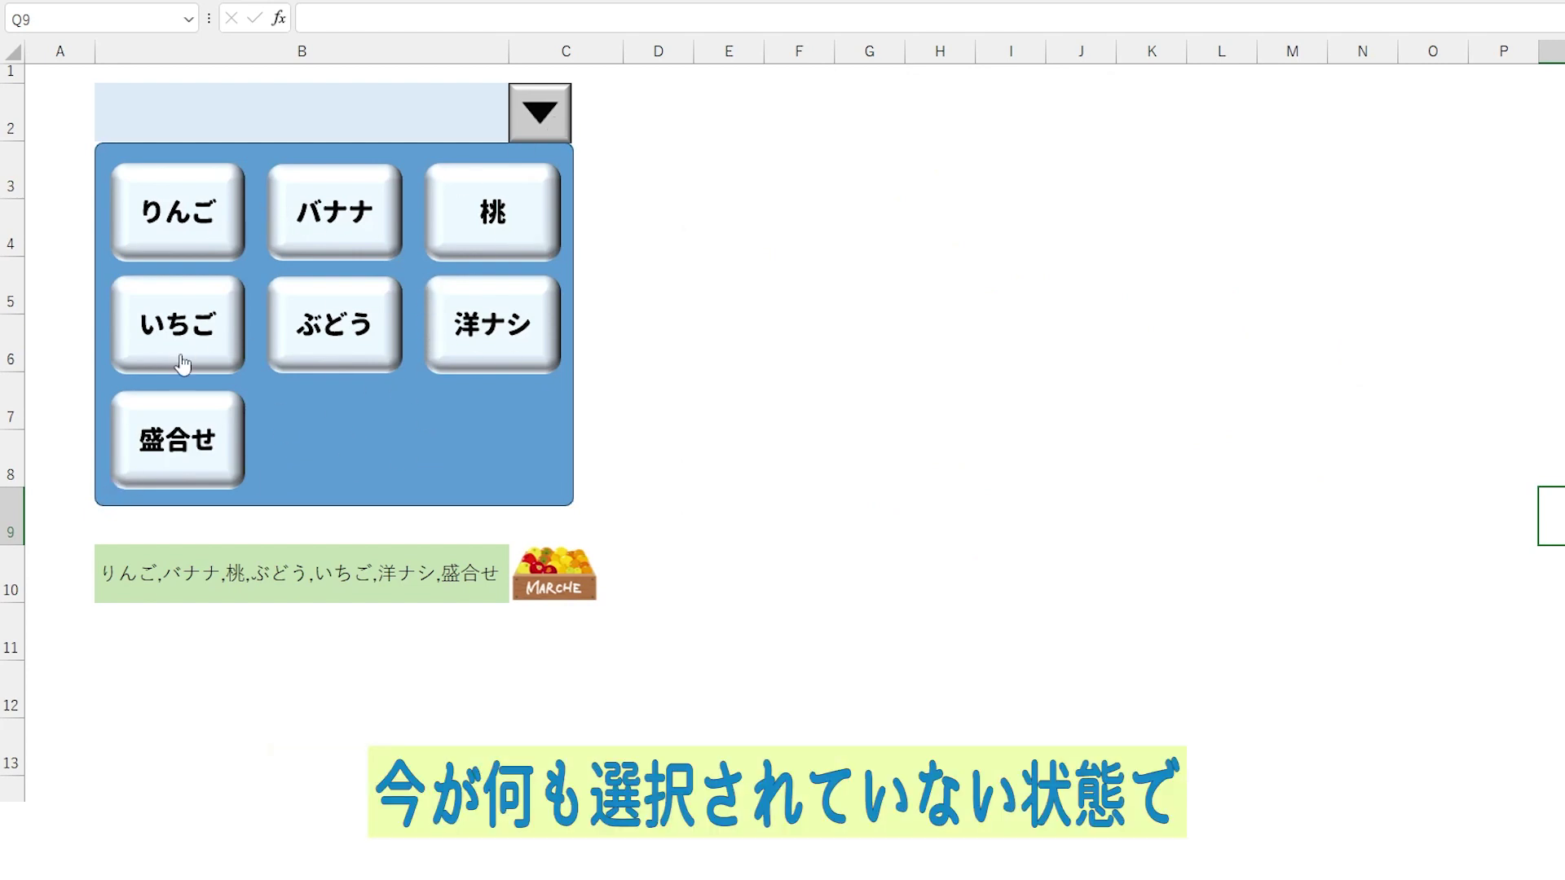
{"action": "left_click", "coordinate": [198, 227]}
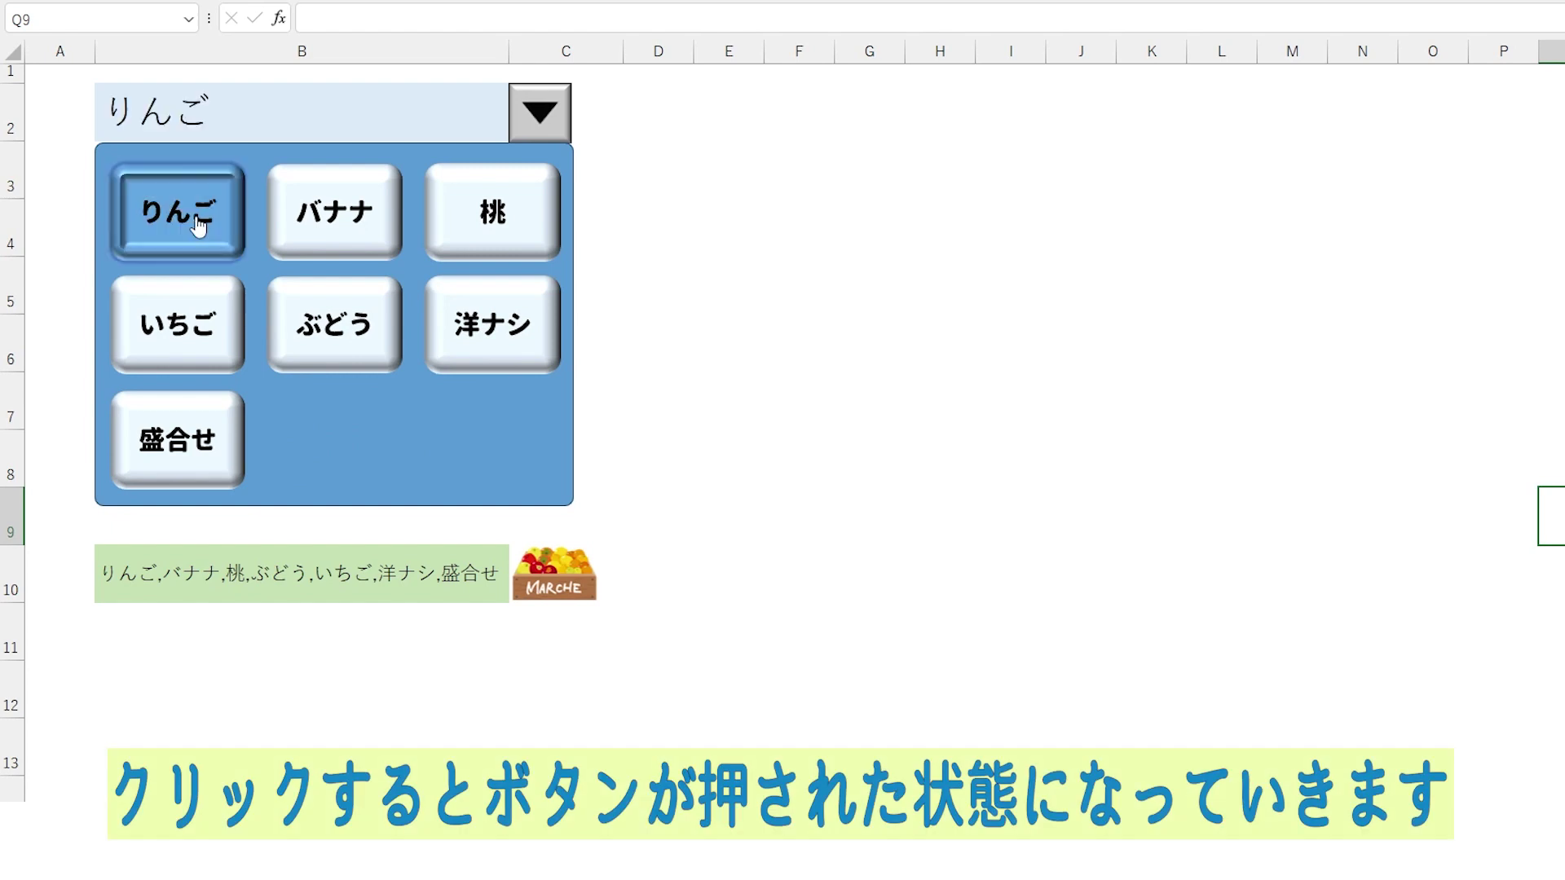
{"action": "left_click", "coordinate": [367, 214]}
{"action": "left_click", "coordinate": [492, 215]}
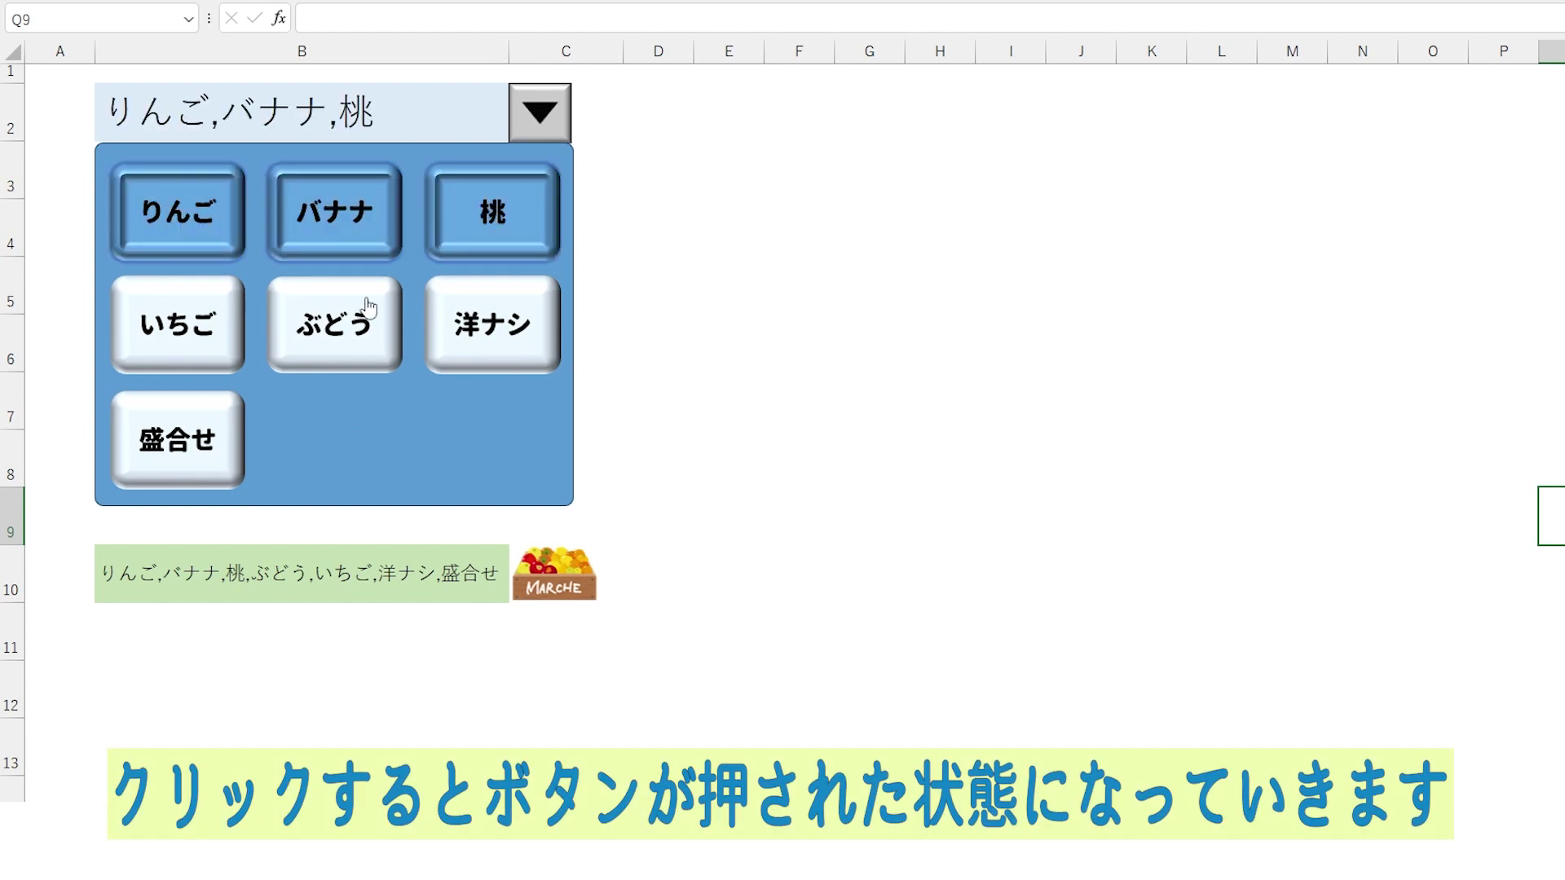
{"action": "left_click", "coordinate": [331, 335]}
{"action": "left_click", "coordinate": [237, 457]}
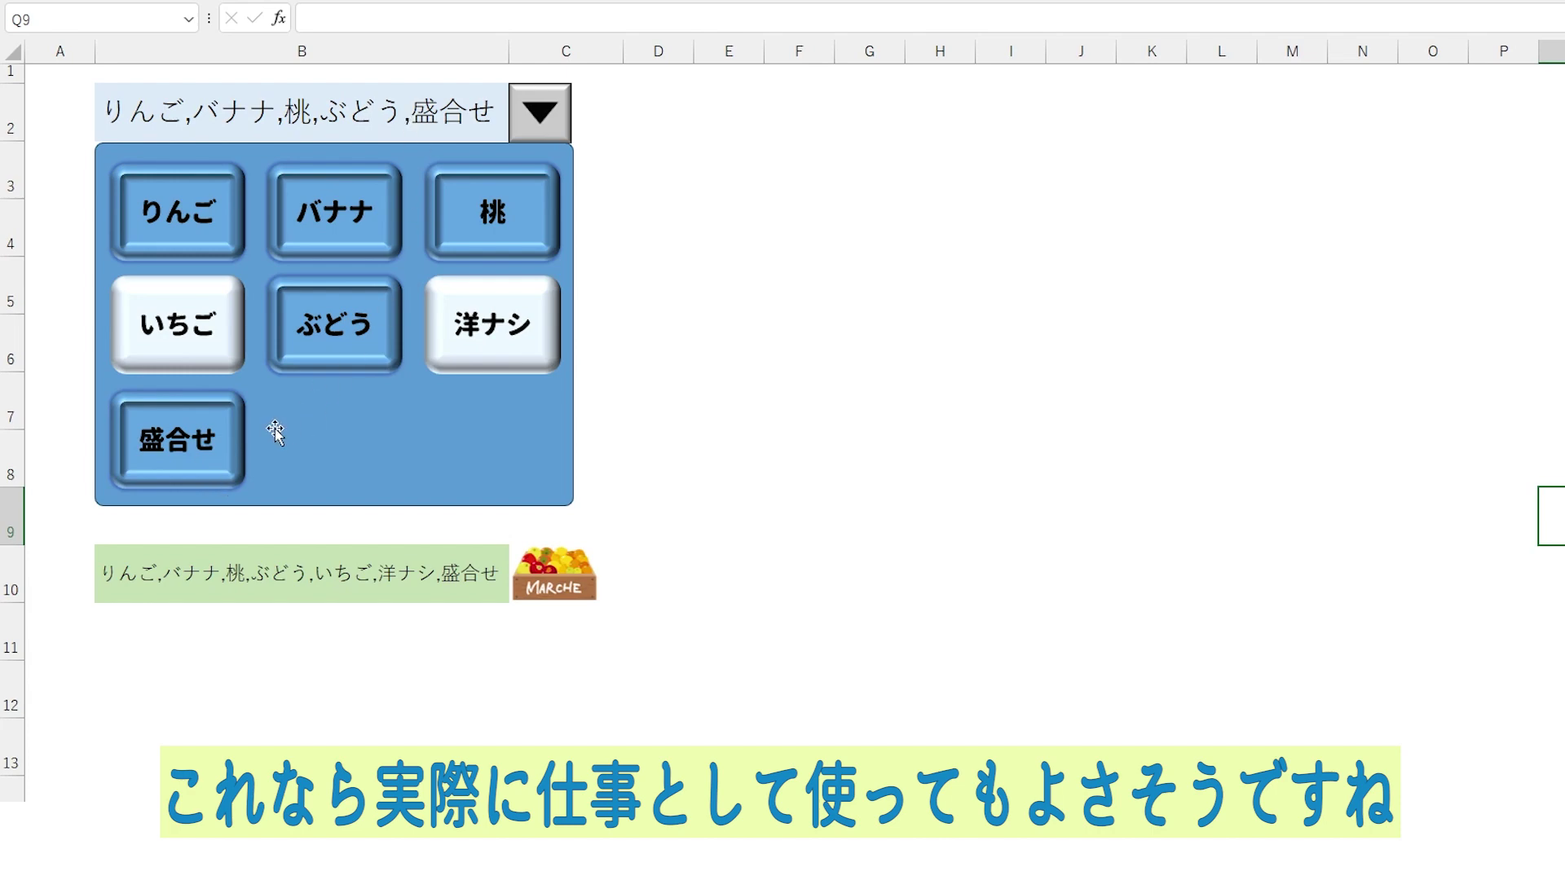
{"action": "left_click", "coordinate": [237, 441]}
{"action": "left_click", "coordinate": [340, 330]}
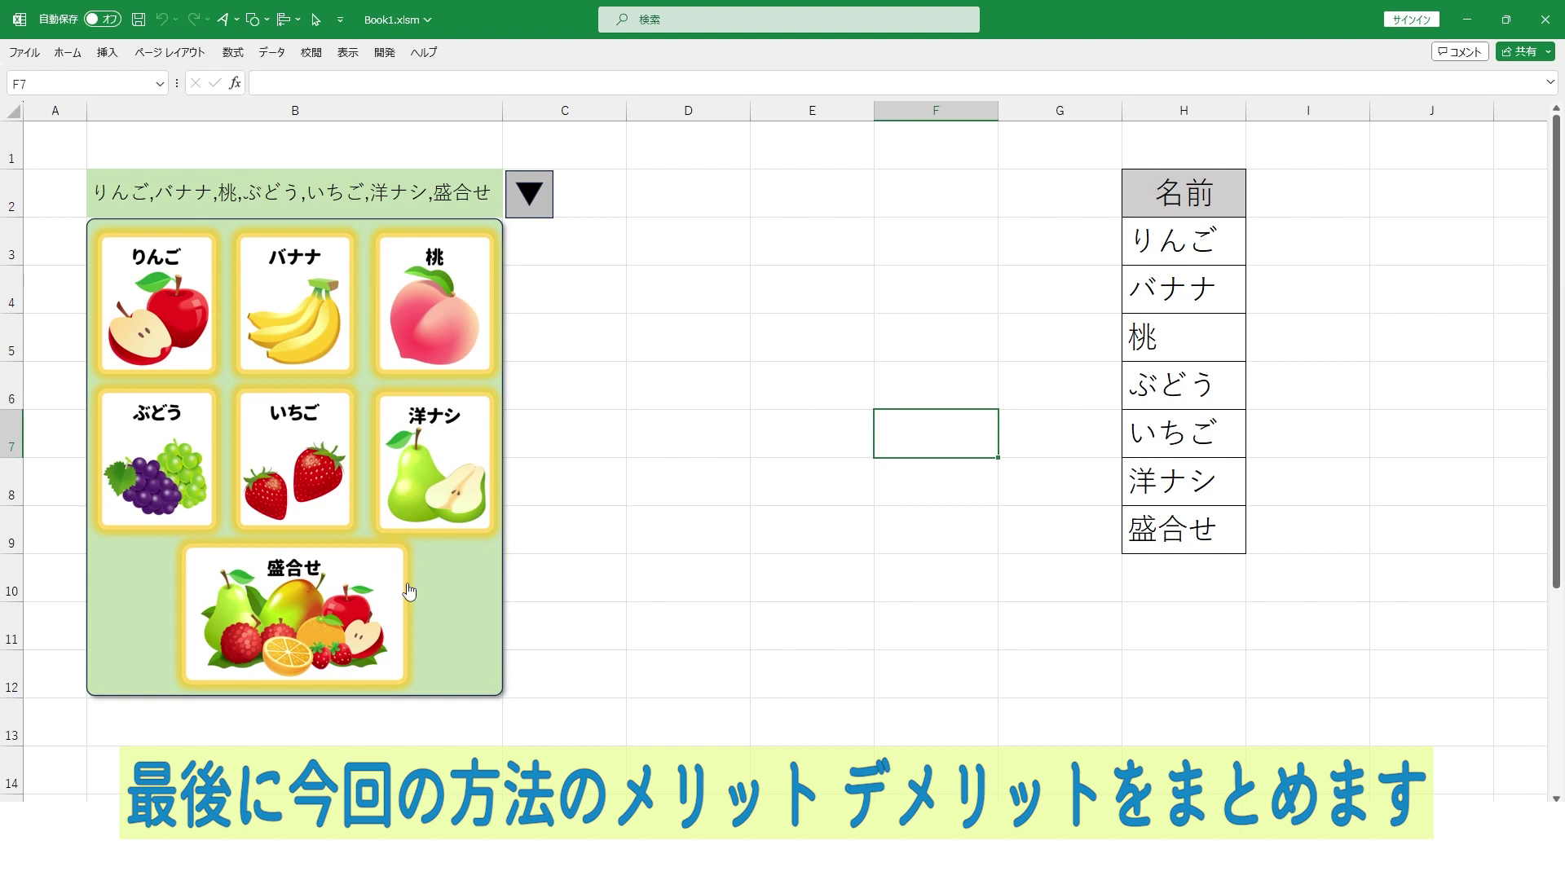
Grey out all pictures except りんご, then recolour バナナ and 桃 so B2 reads りんご,バナナ,桃
{"action": "left_click", "coordinate": [196, 475]}
{"action": "left_click", "coordinate": [278, 338]}
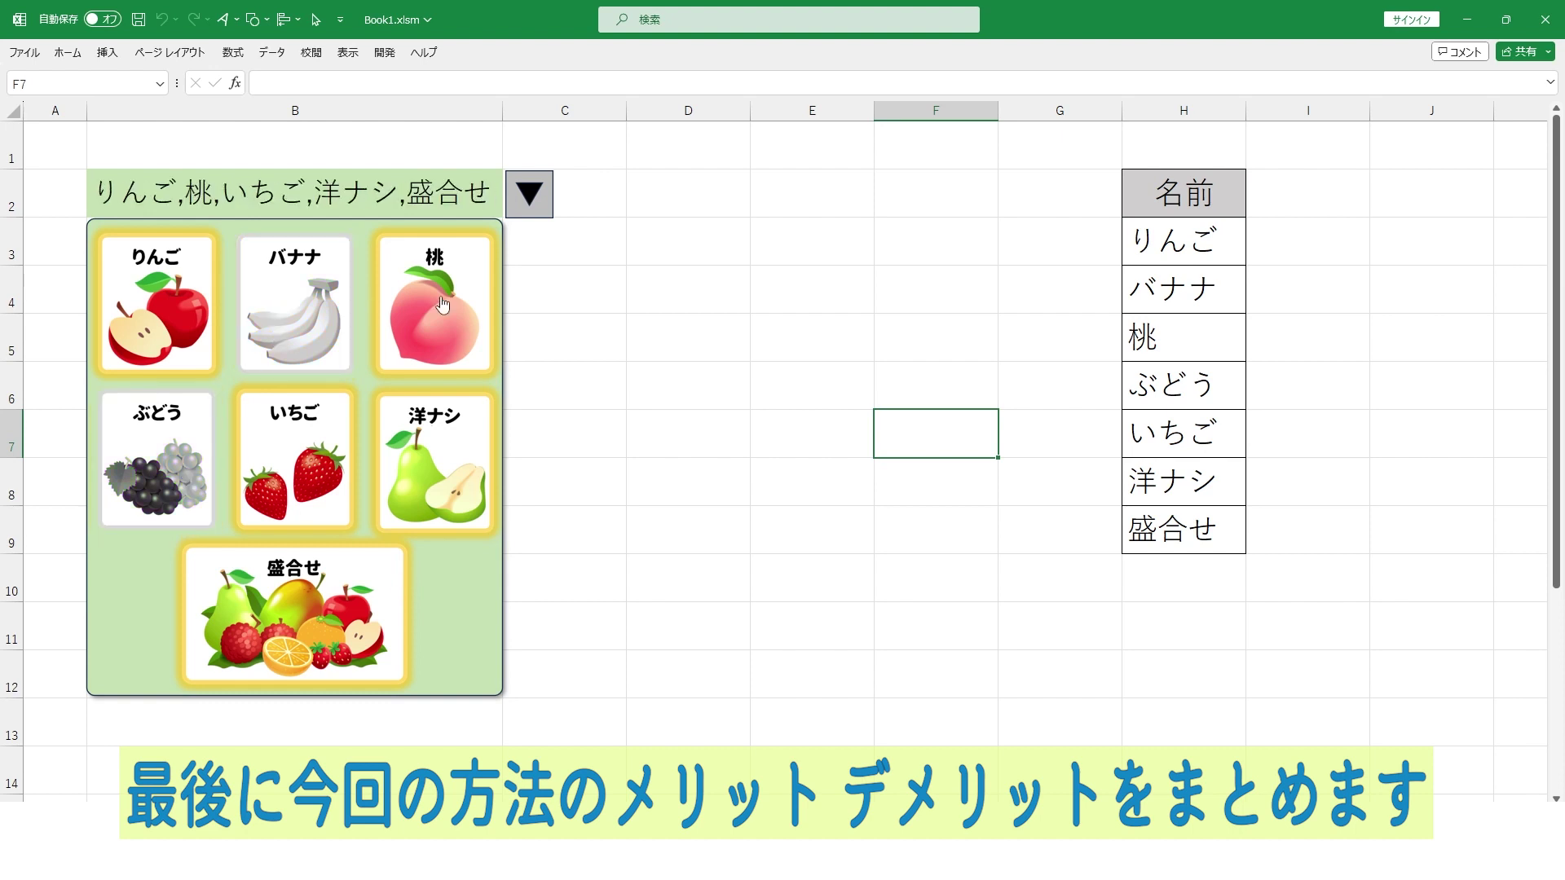
{"action": "left_click", "coordinate": [434, 308]}
{"action": "left_click", "coordinate": [434, 467]}
{"action": "left_click", "coordinate": [298, 607]}
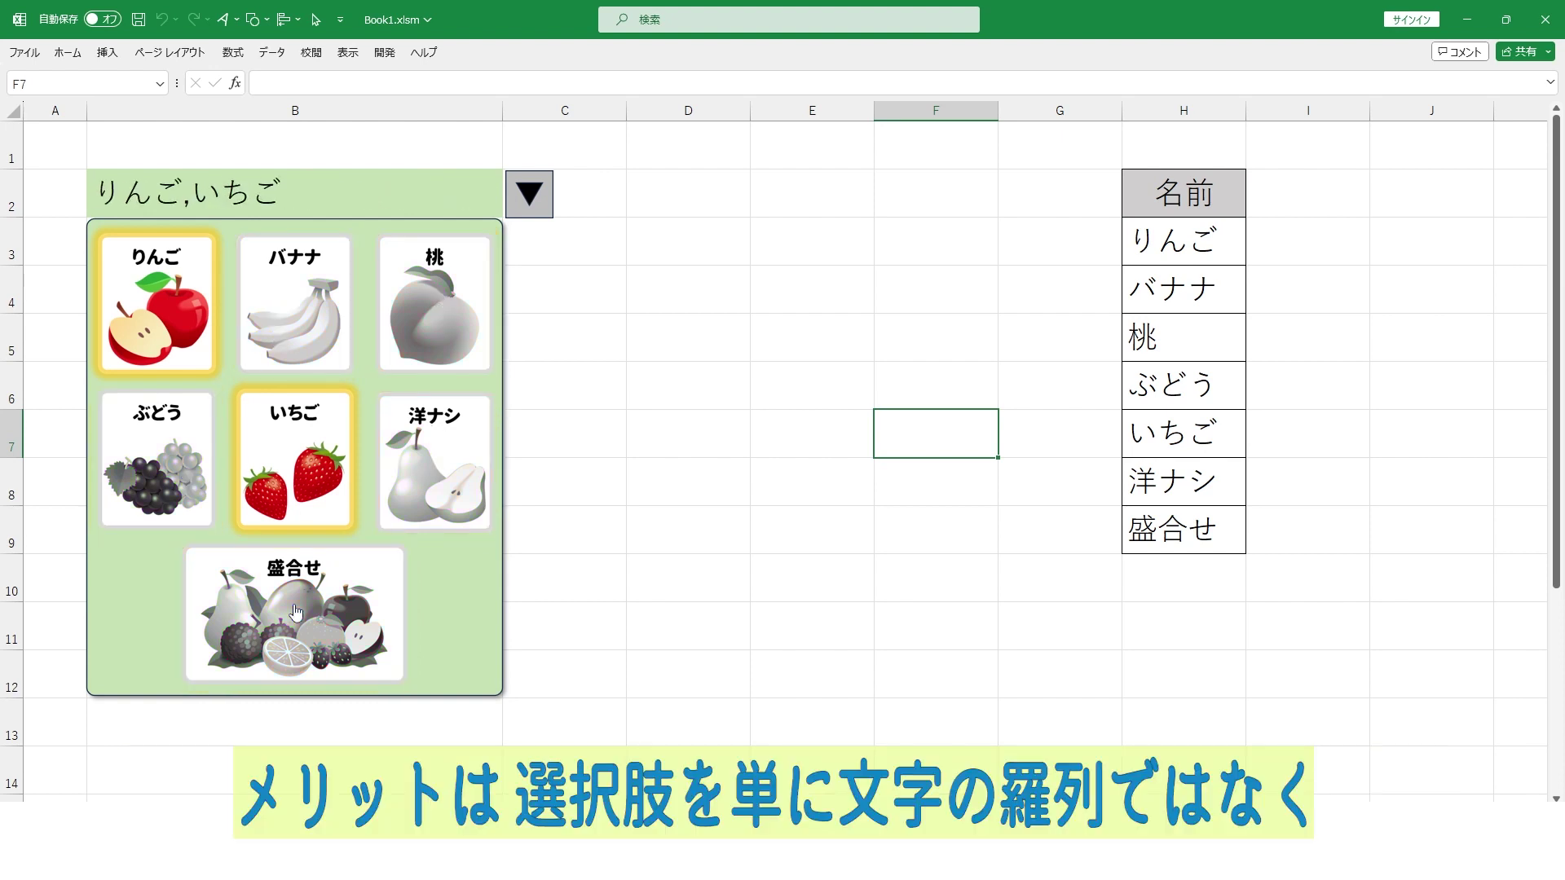
{"action": "left_click", "coordinate": [315, 474]}
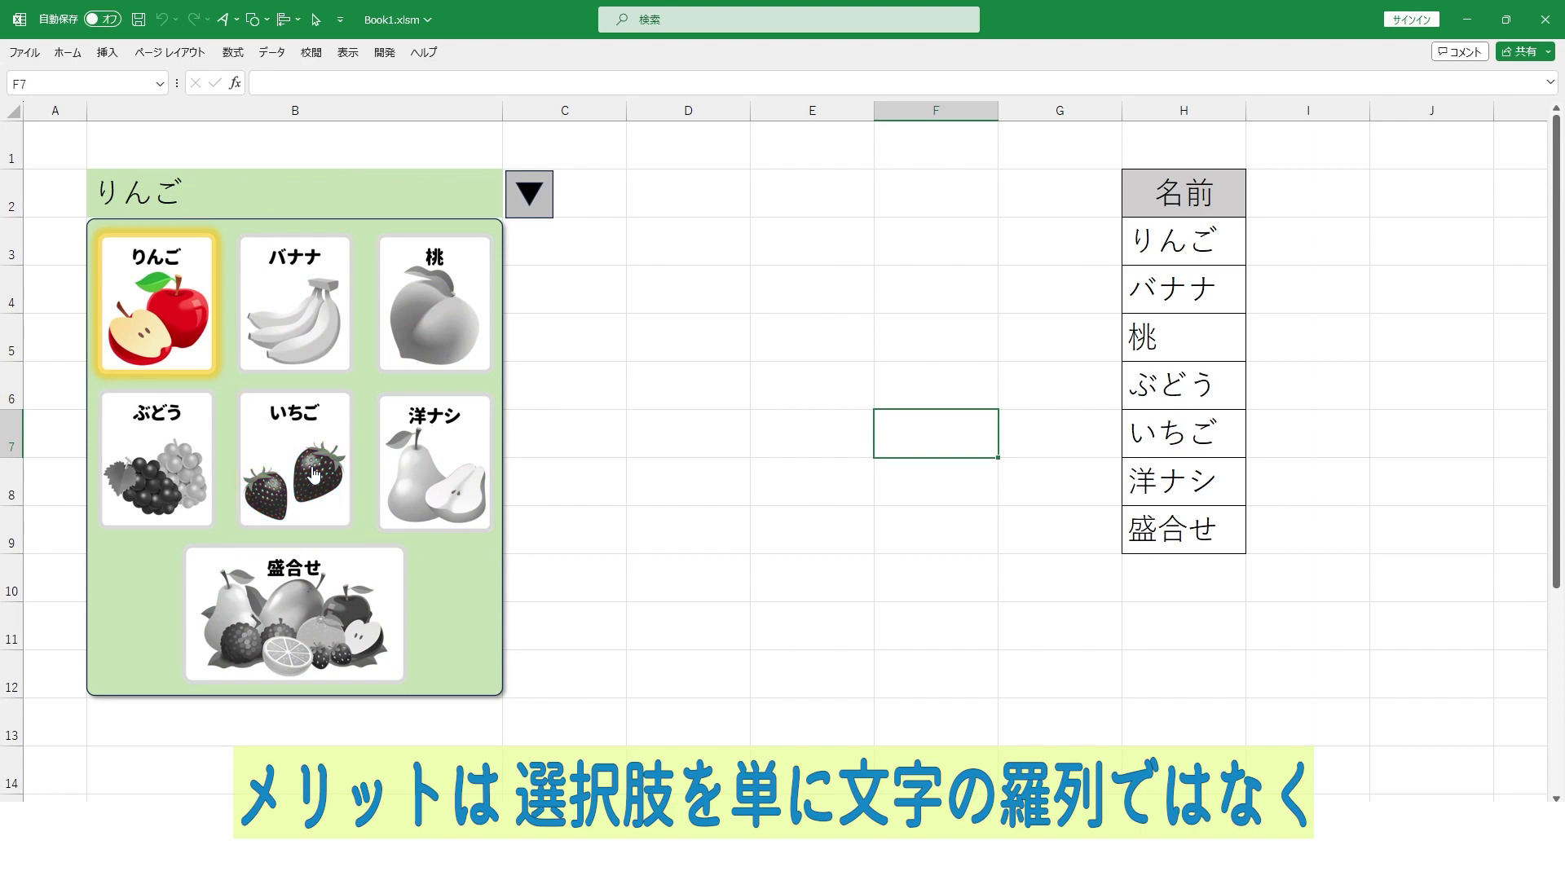
{"action": "left_click", "coordinate": [314, 308]}
{"action": "left_click", "coordinate": [439, 305]}
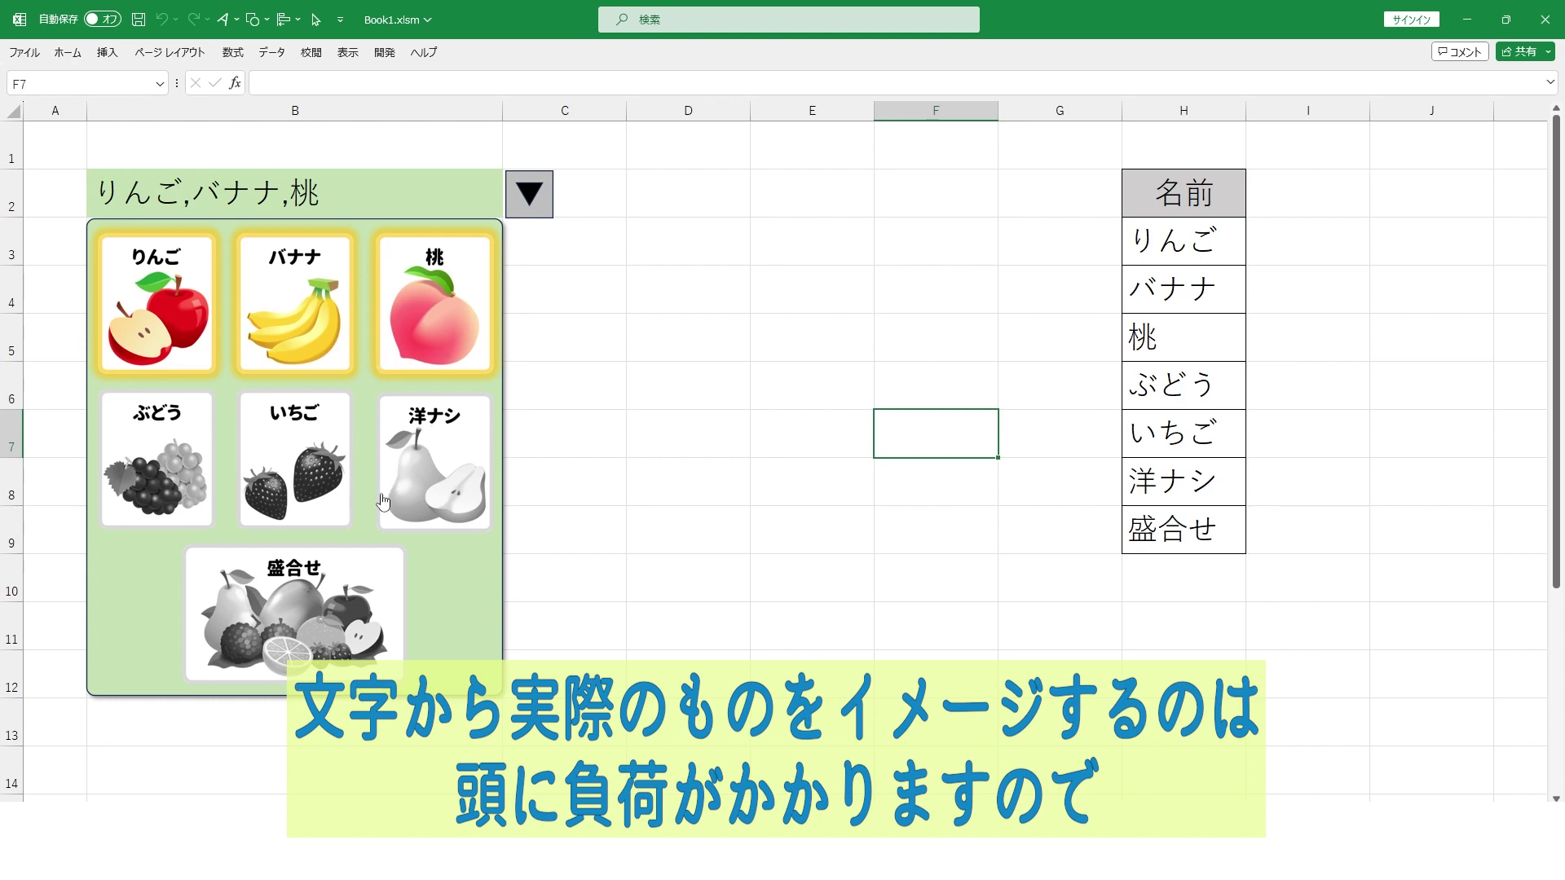
Select and deselect the picture panel, redisplay it with ▼, and colour いちご back into B2
{"action": "left_click", "coordinate": [449, 607]}
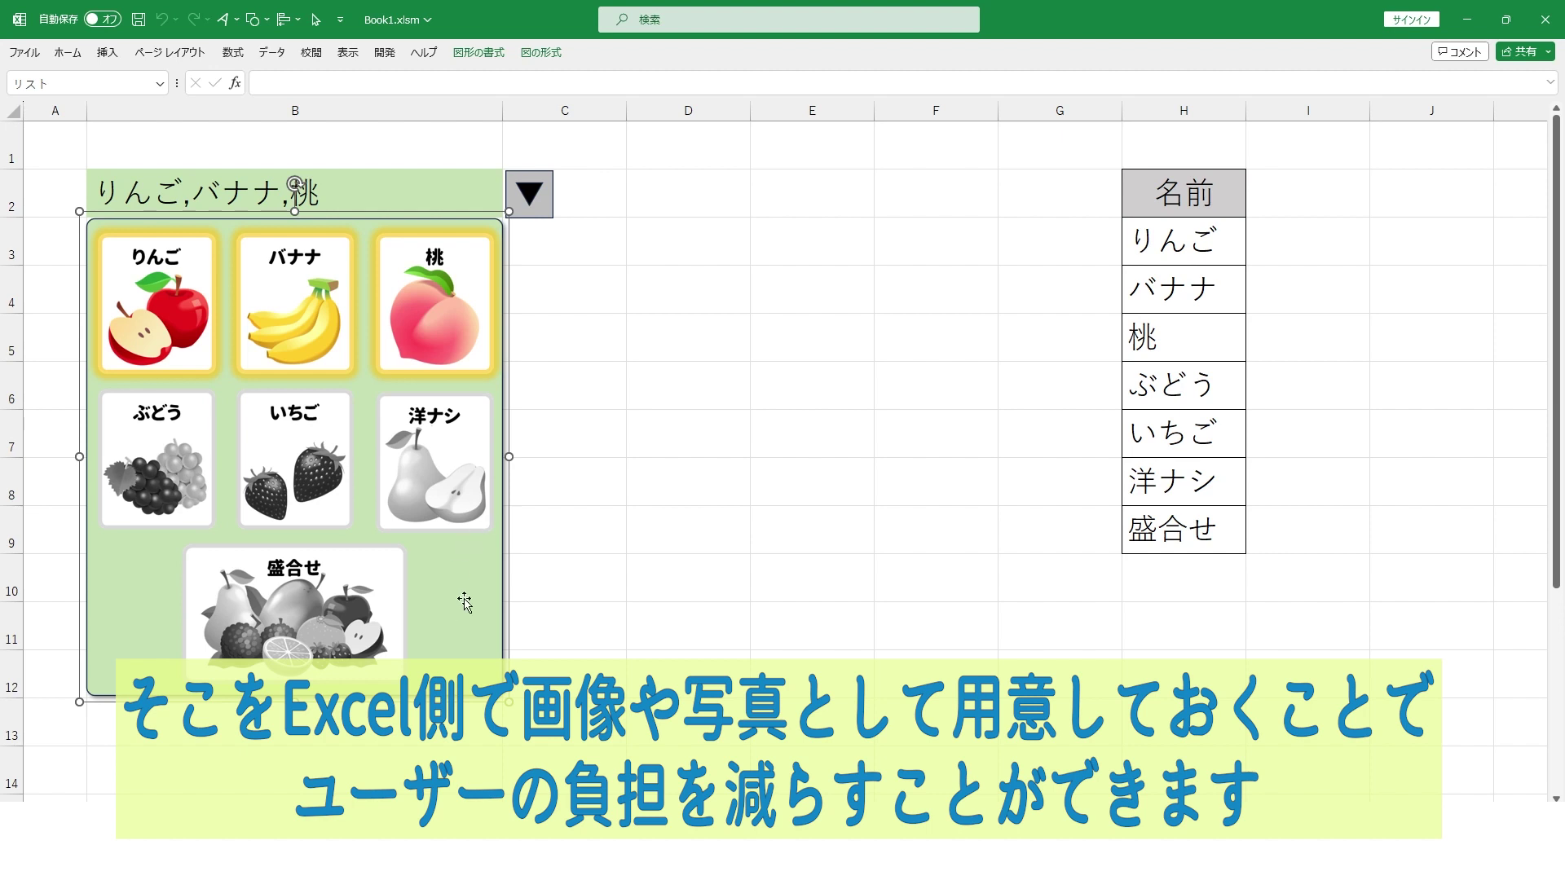
{"action": "left_click", "coordinate": [599, 515]}
{"action": "left_click", "coordinate": [528, 207]}
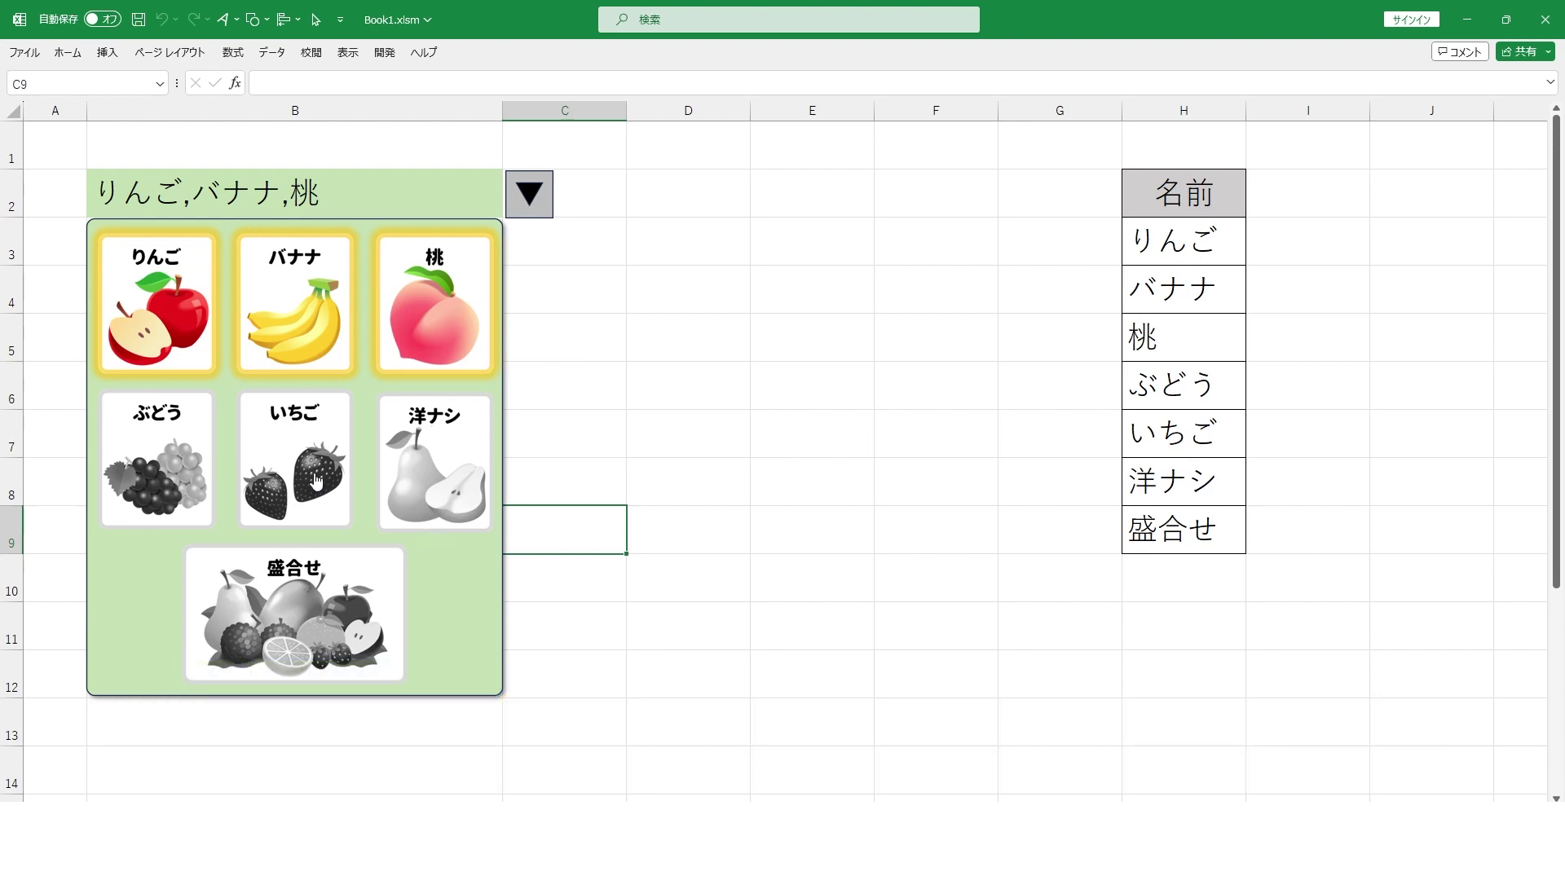
{"action": "left_click", "coordinate": [315, 481]}
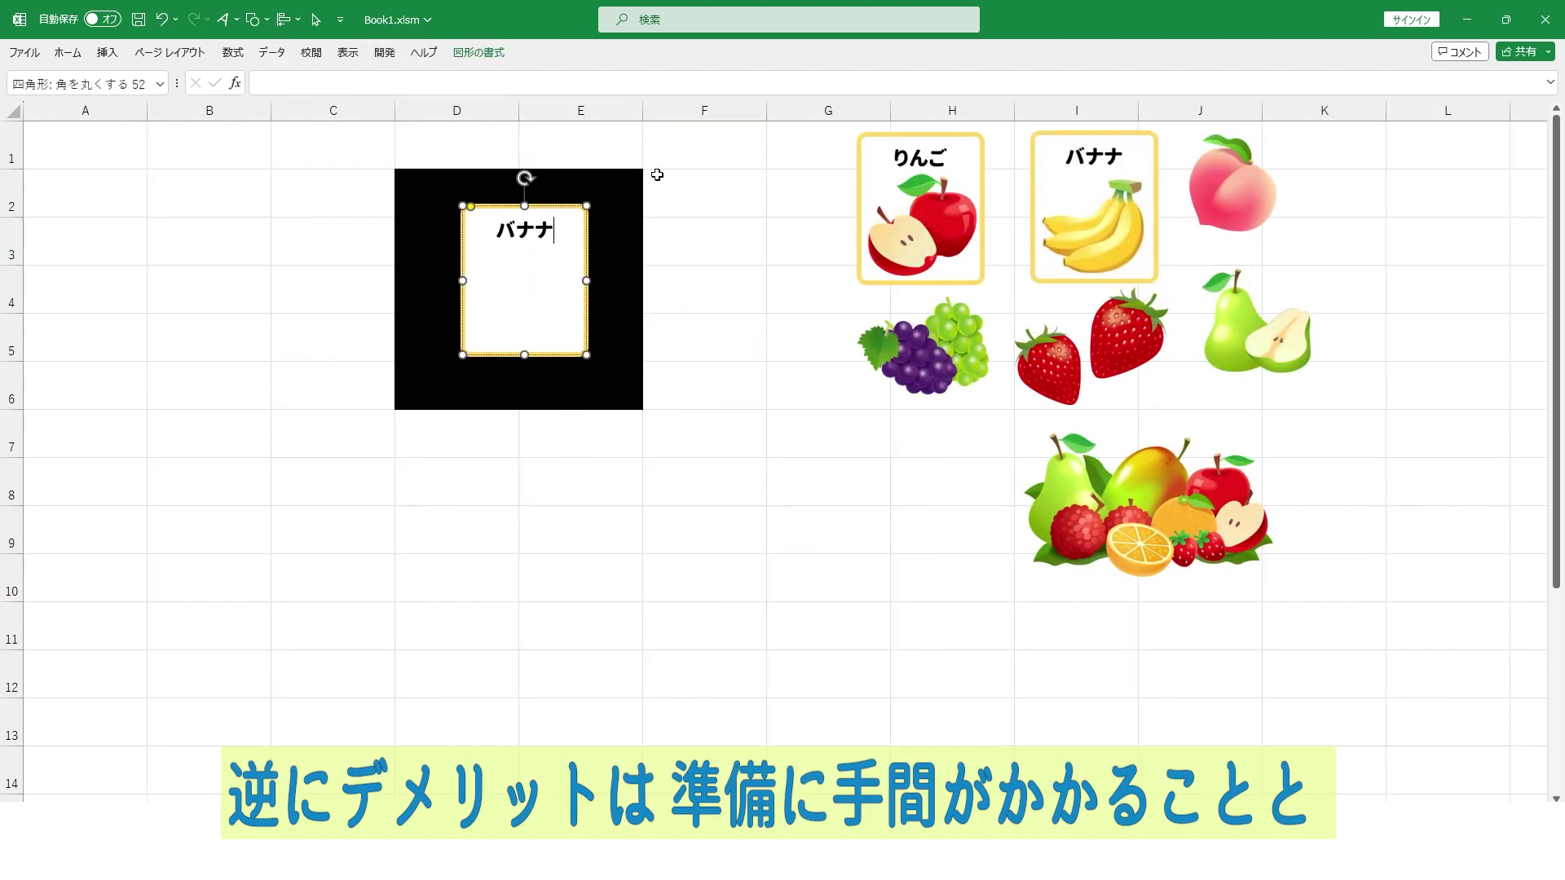
Build the 桃 and ぶどう picture cards and paste them at J1 and G5
{"action": "left_click_drag", "start_coordinate": [673, 307], "coordinate": [502, 325]}
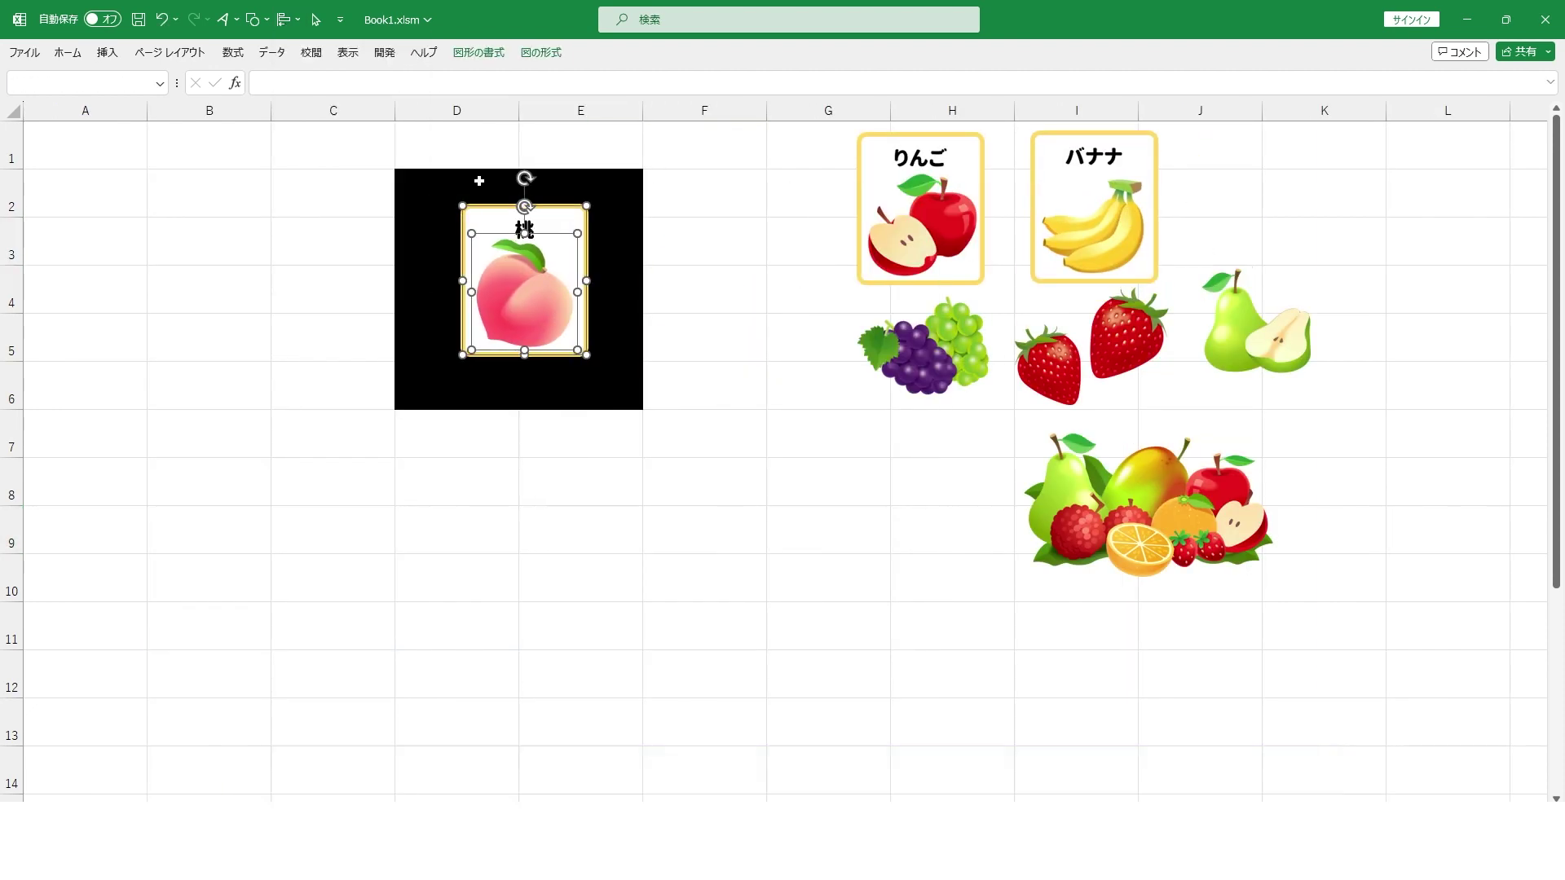
{"action": "right_click", "coordinate": [1239, 159]}
{"action": "left_click", "coordinate": [1276, 269]}
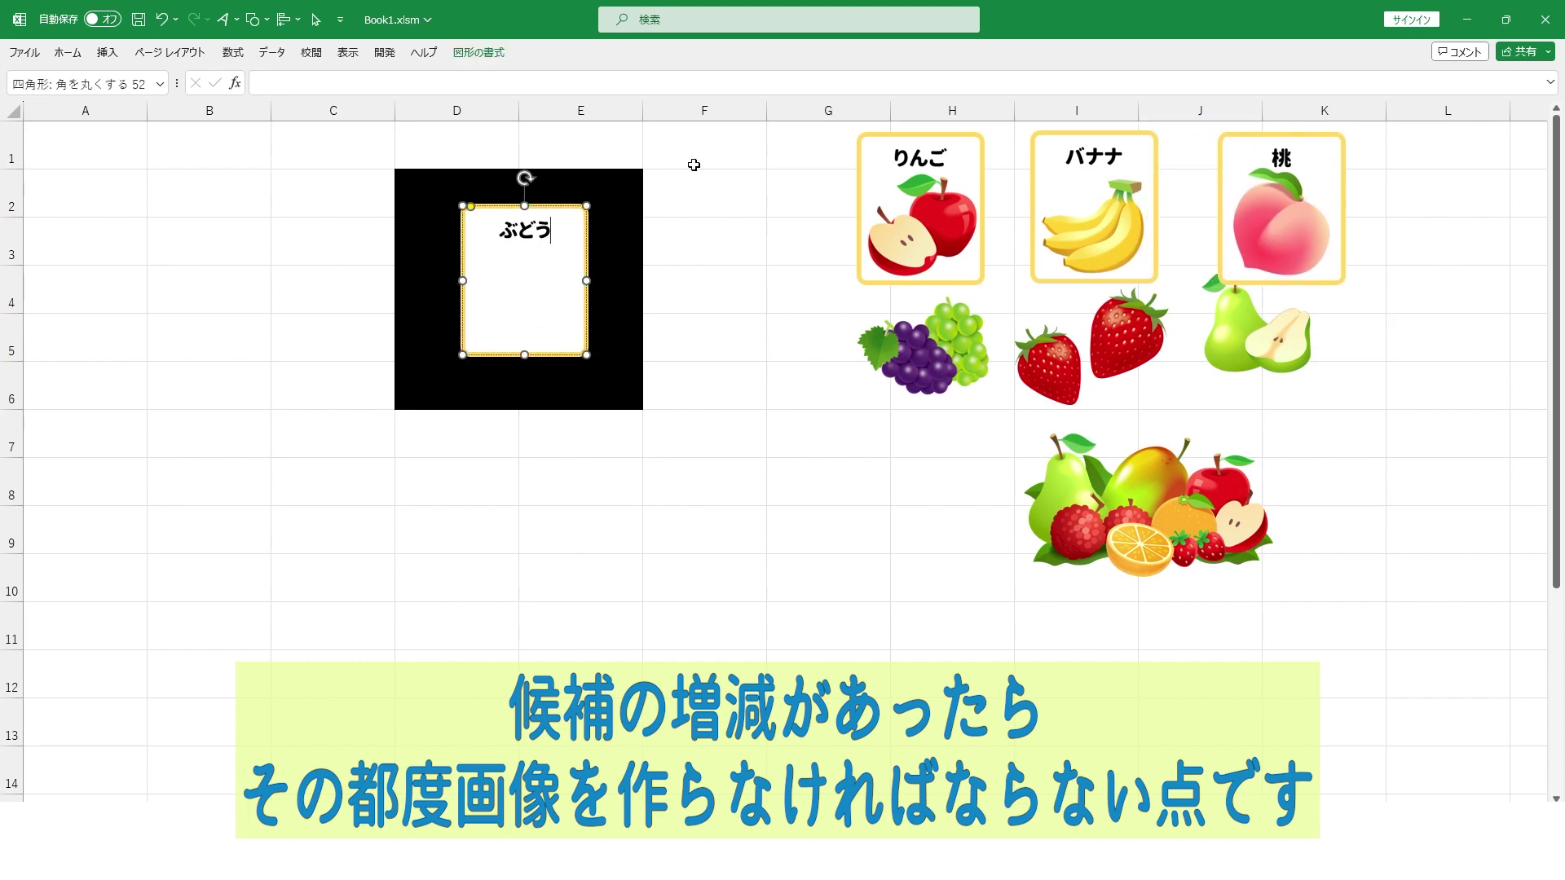
{"action": "left_click_drag", "start_coordinate": [923, 346], "coordinate": [581, 297]}
{"action": "left_click", "coordinate": [285, 20]}
{"action": "right_click", "coordinate": [810, 330]}
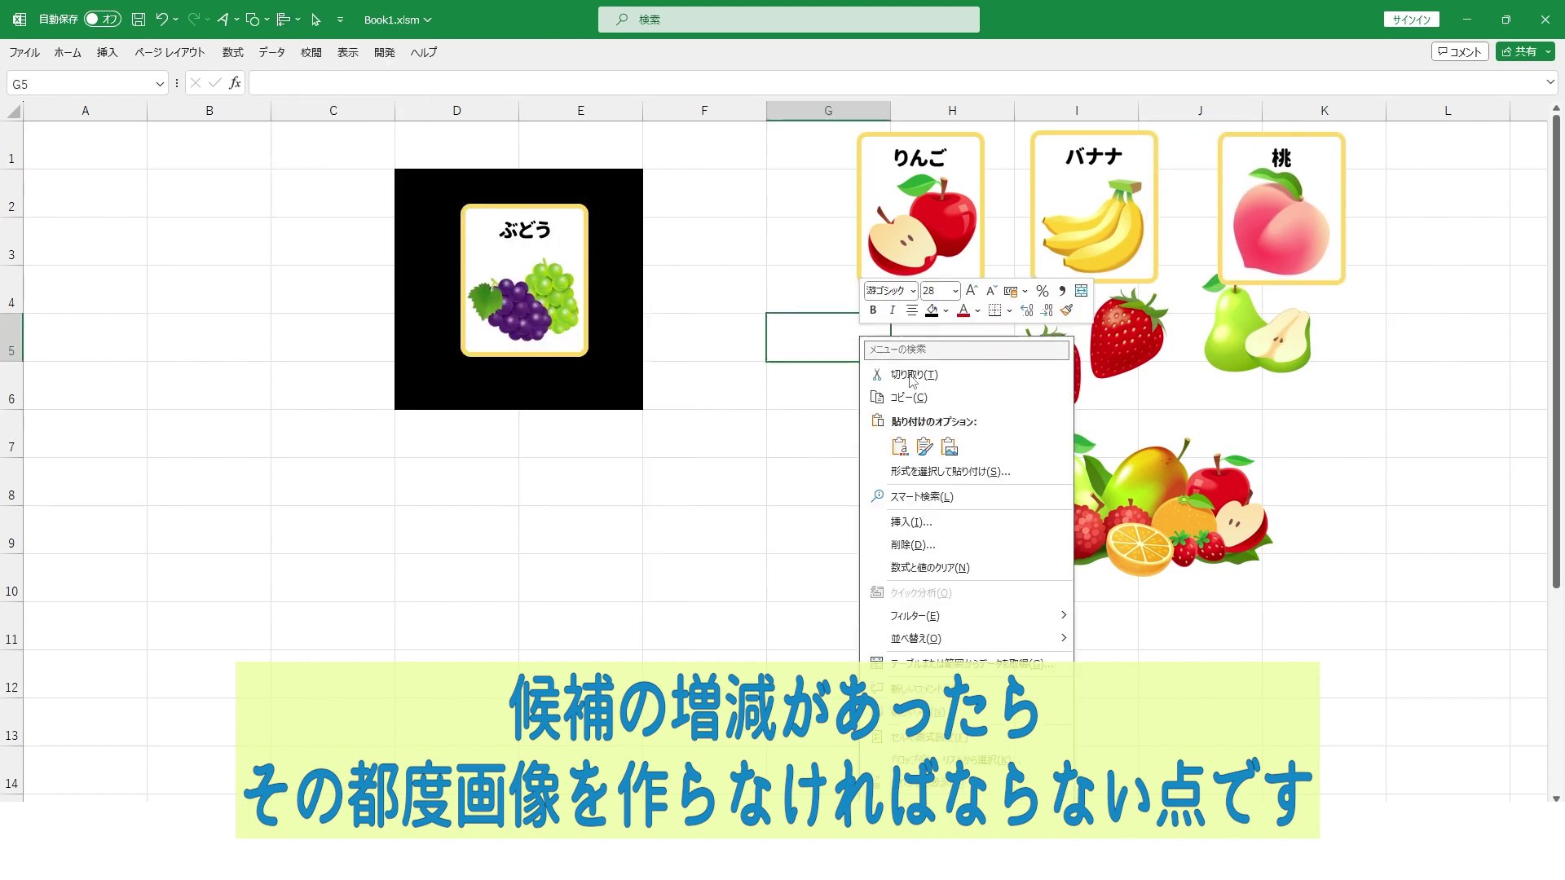
{"action": "left_click", "coordinate": [819, 437]}
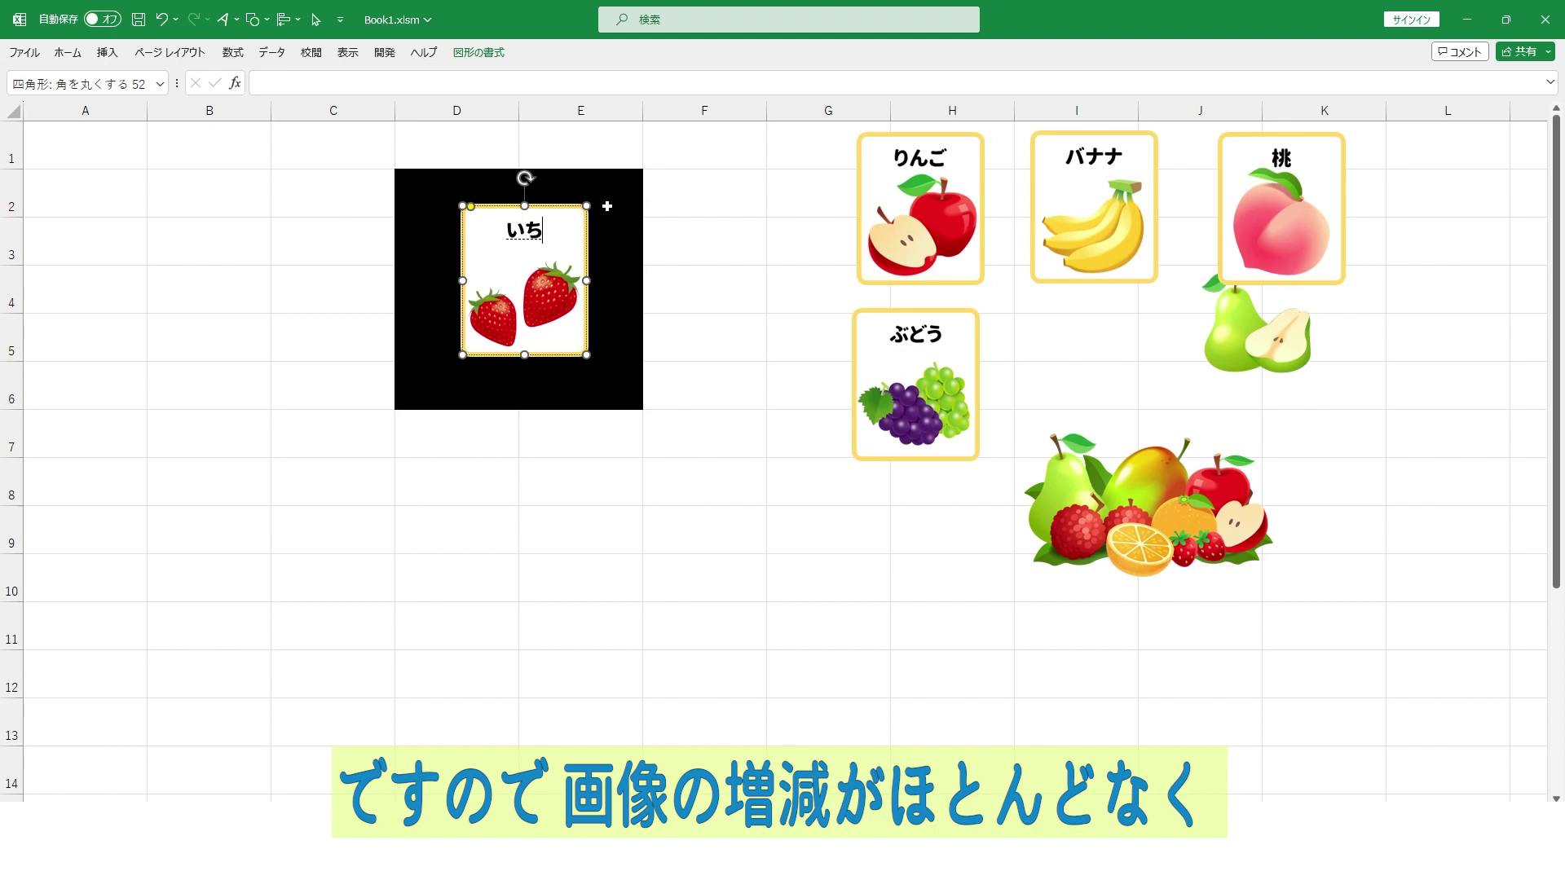
Build the 洋ナシ card pasted at J5 and place the fruit-basket picture onto a card
{"action": "left_click_drag", "start_coordinate": [1259, 335], "coordinate": [556, 311]}
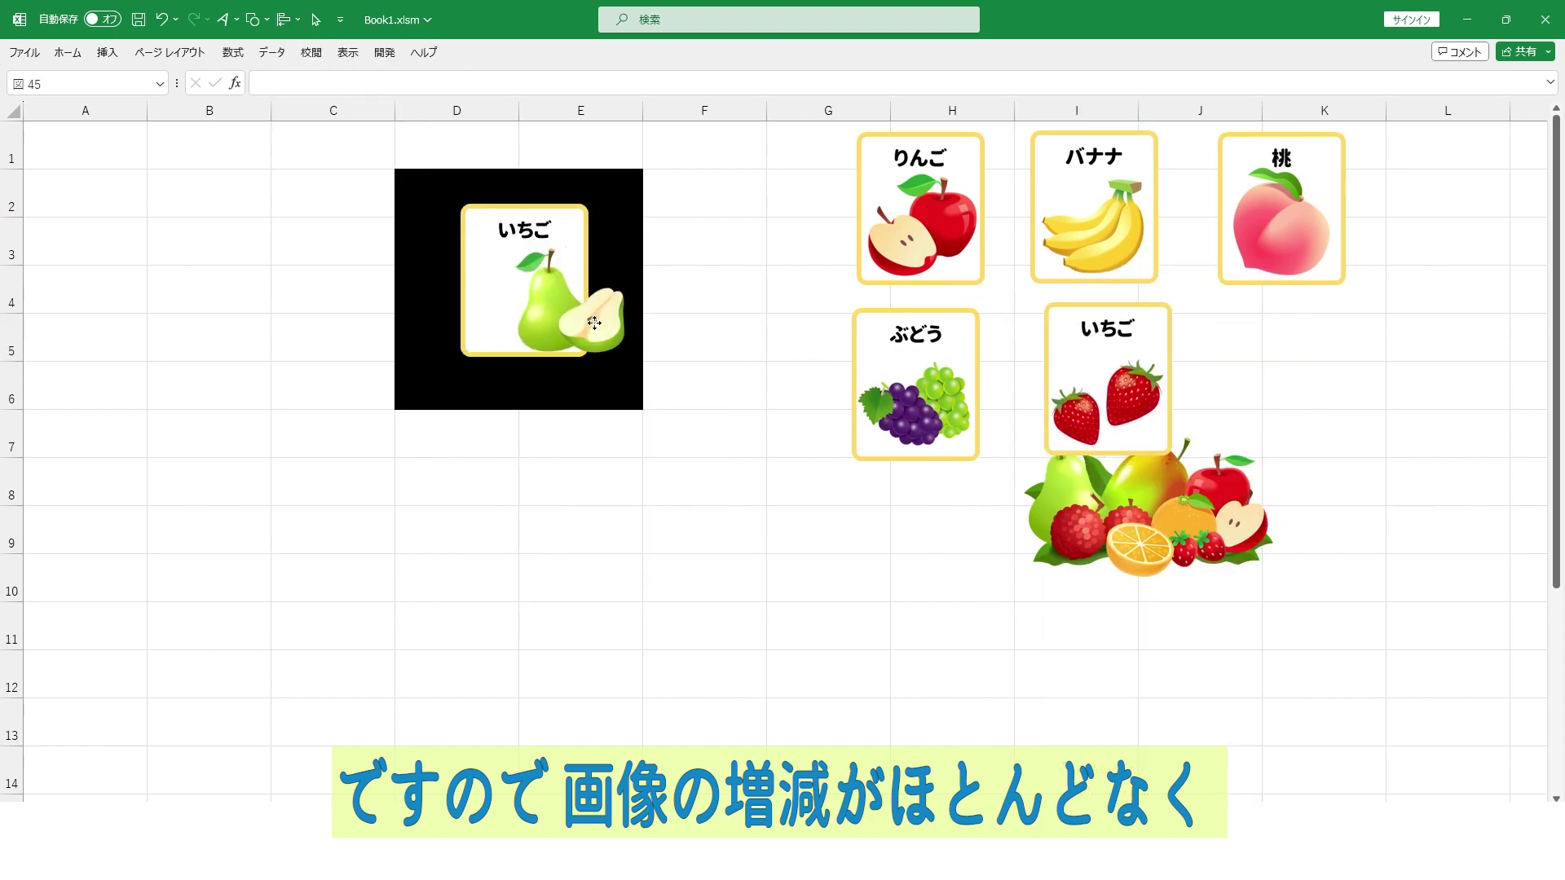
{"action": "right_click", "coordinate": [1218, 326]}
{"action": "left_click", "coordinate": [1337, 432]}
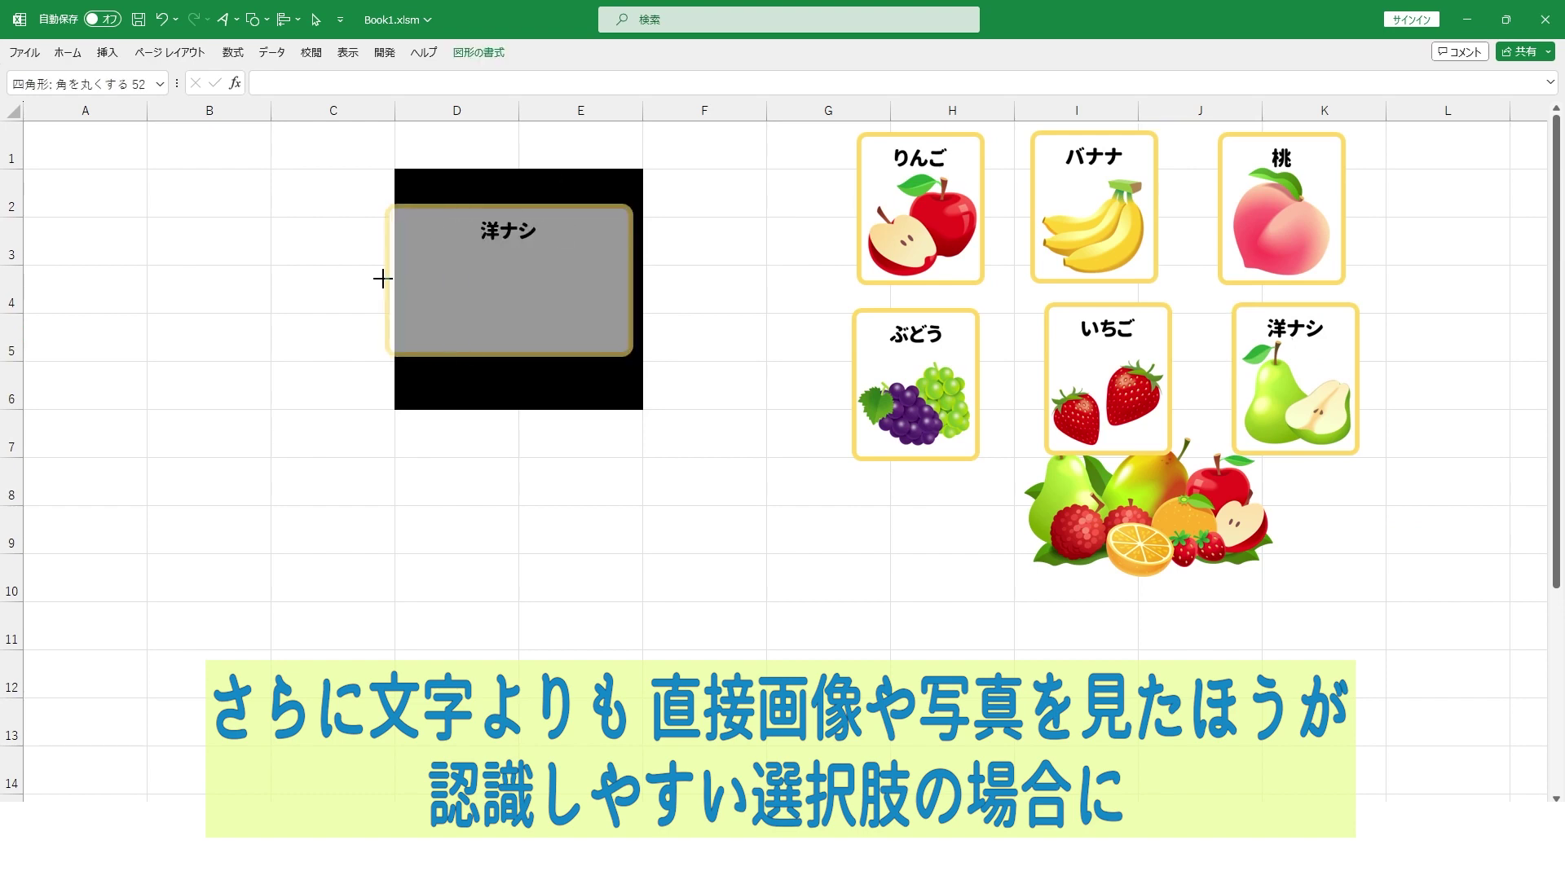
{"action": "left_click_drag", "start_coordinate": [746, 424], "coordinate": [628, 320]}
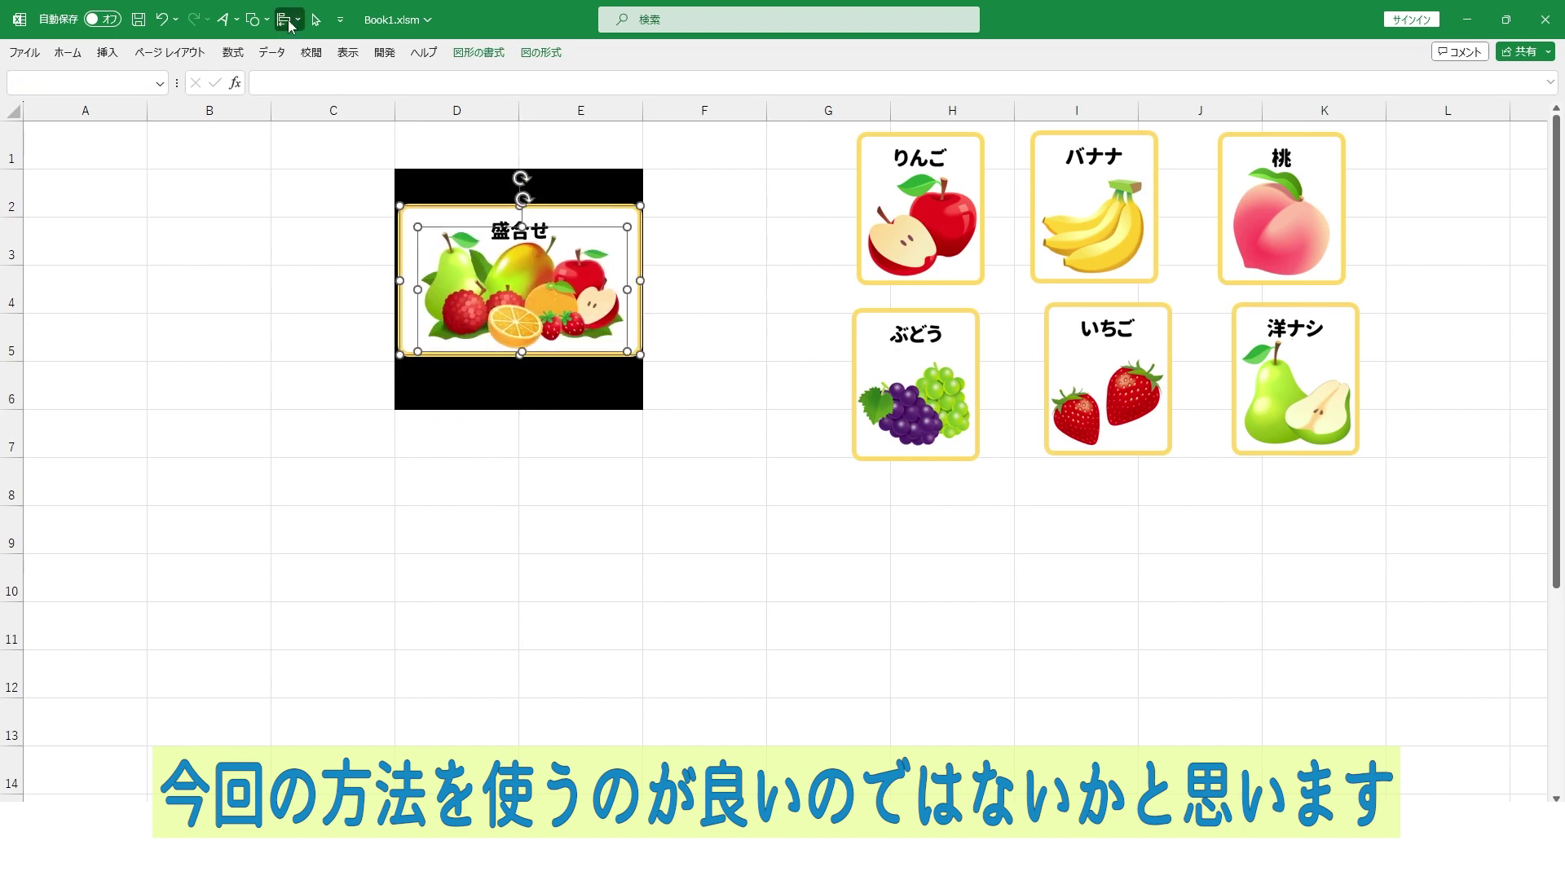
Back on the panel, recolour 洋ナシ, 盛合せ and ぶどう so B2 lists all seven fruits
{"action": "right_click", "coordinate": [556, 274]}
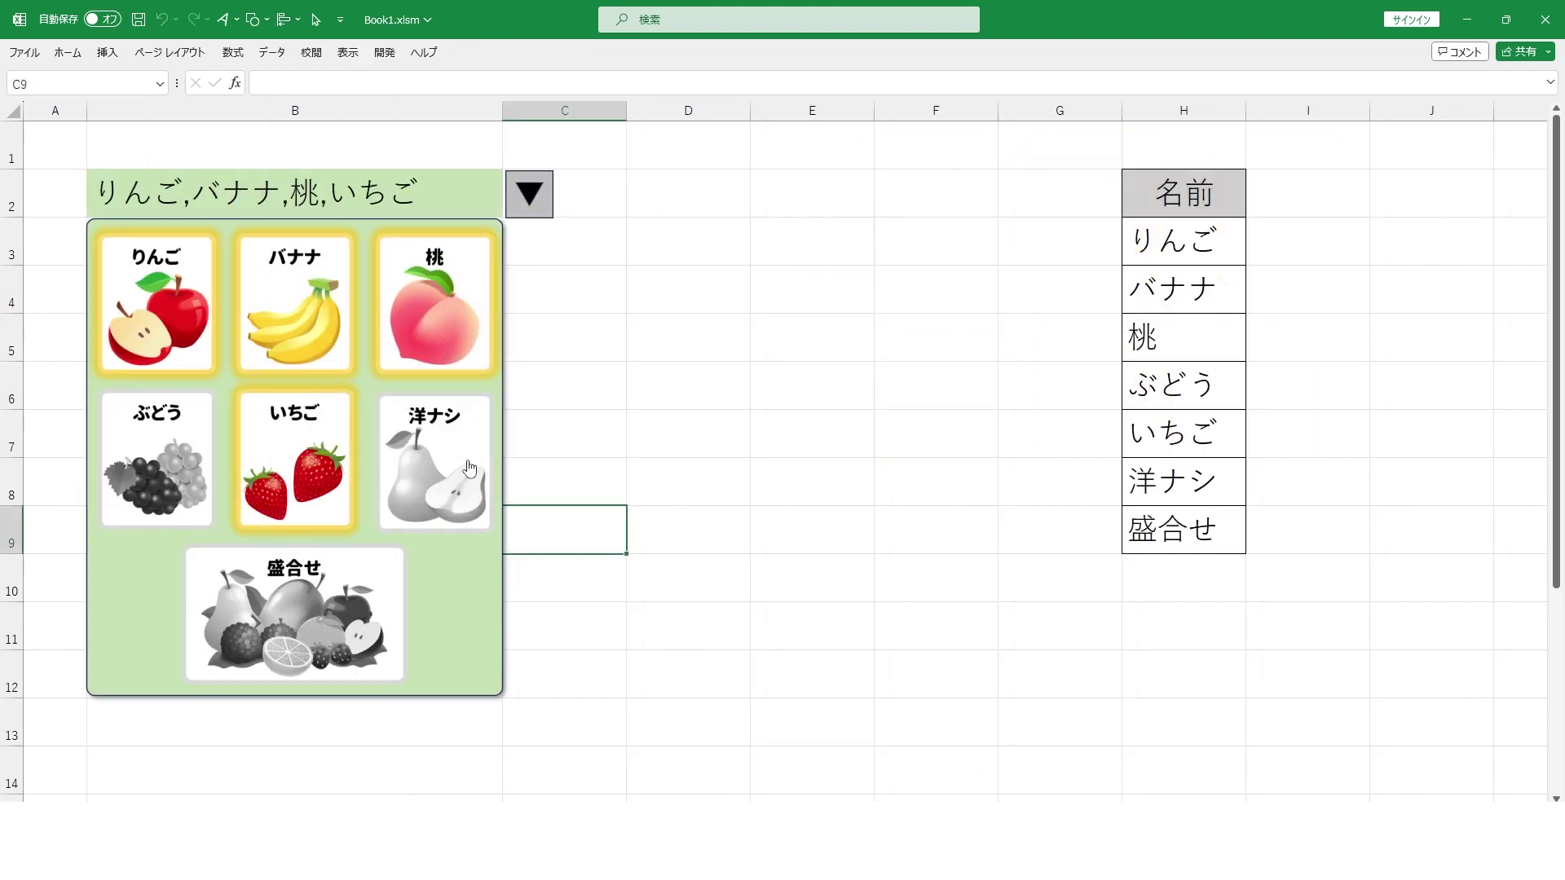
{"action": "left_click", "coordinate": [470, 467]}
{"action": "left_click", "coordinate": [319, 597]}
{"action": "left_click", "coordinate": [197, 484]}
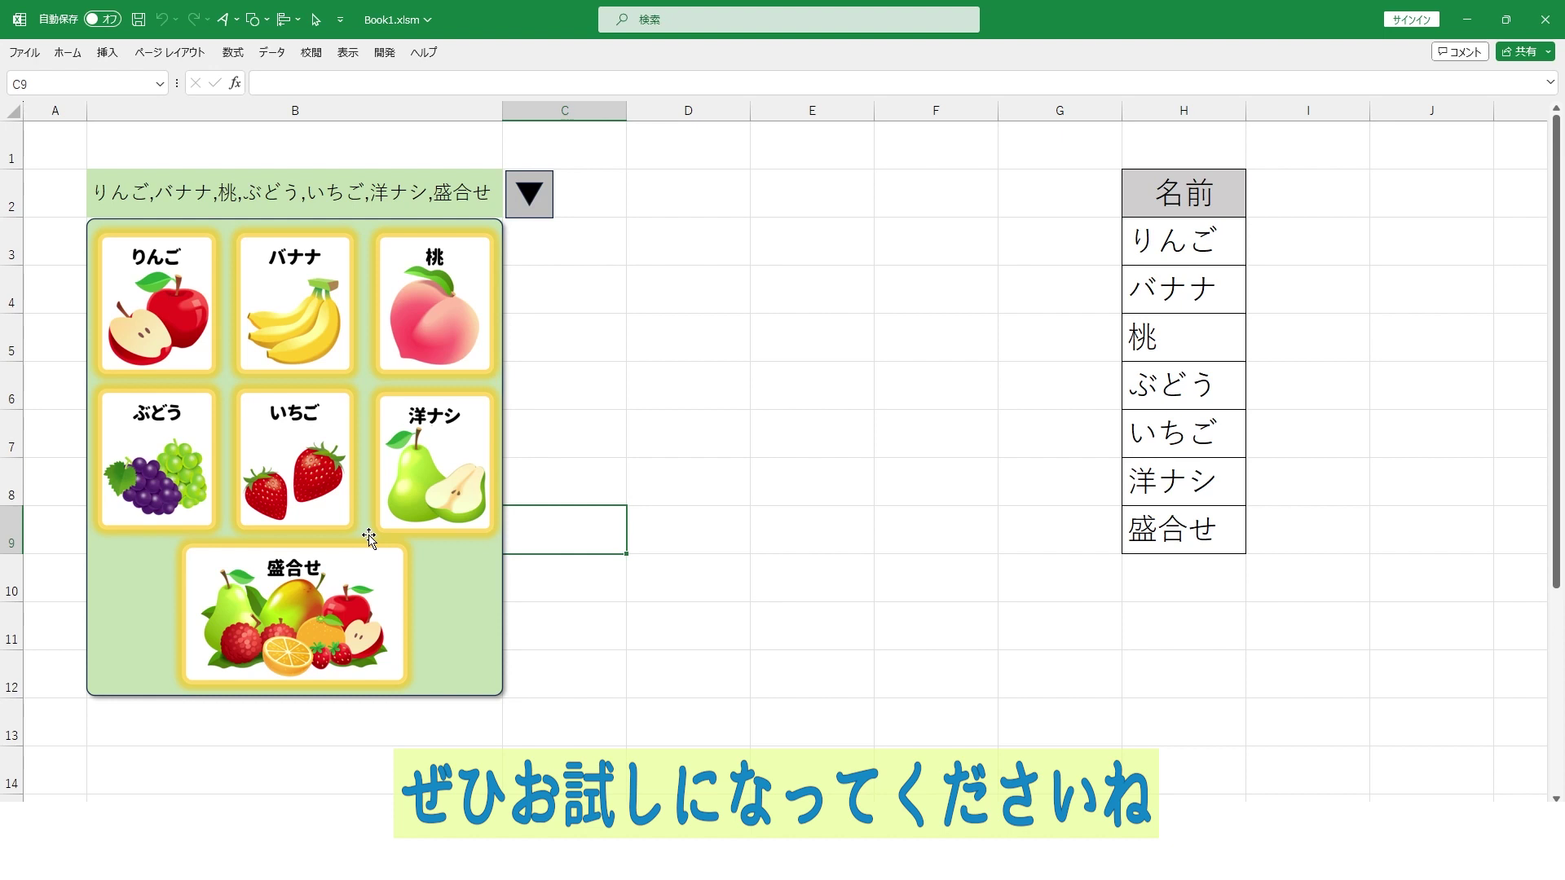
Hide and reshow the panel, grey out 洋ナシ, いちご and バナナ, then recolour バナナ
{"action": "left_click", "coordinate": [540, 195]}
{"action": "left_click", "coordinate": [542, 195]}
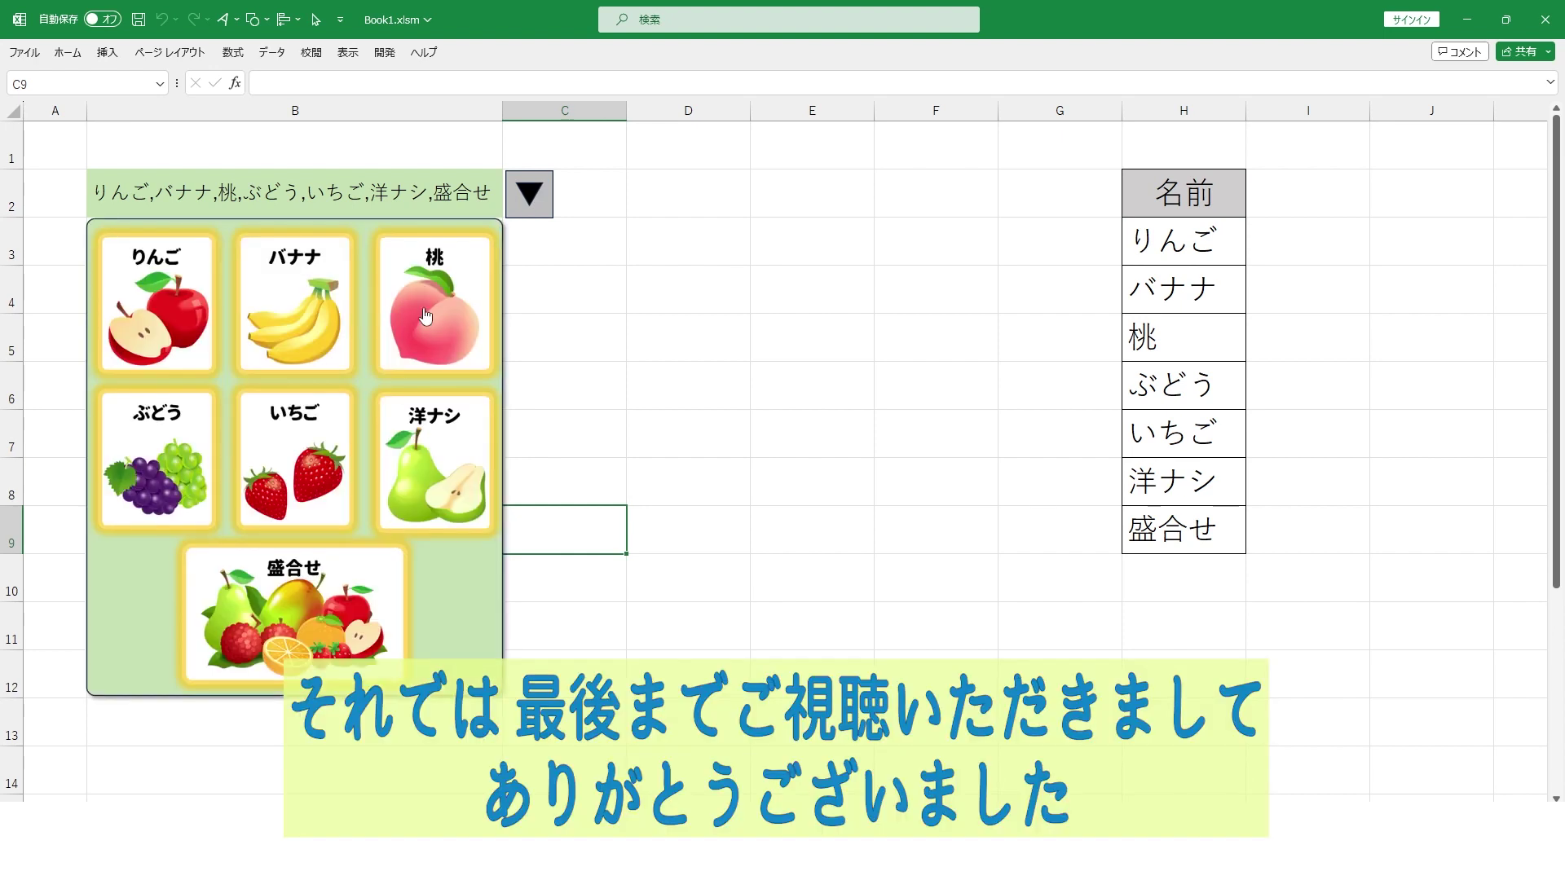
{"action": "left_click", "coordinate": [420, 471]}
{"action": "left_click", "coordinate": [346, 453]}
{"action": "left_click", "coordinate": [338, 342]}
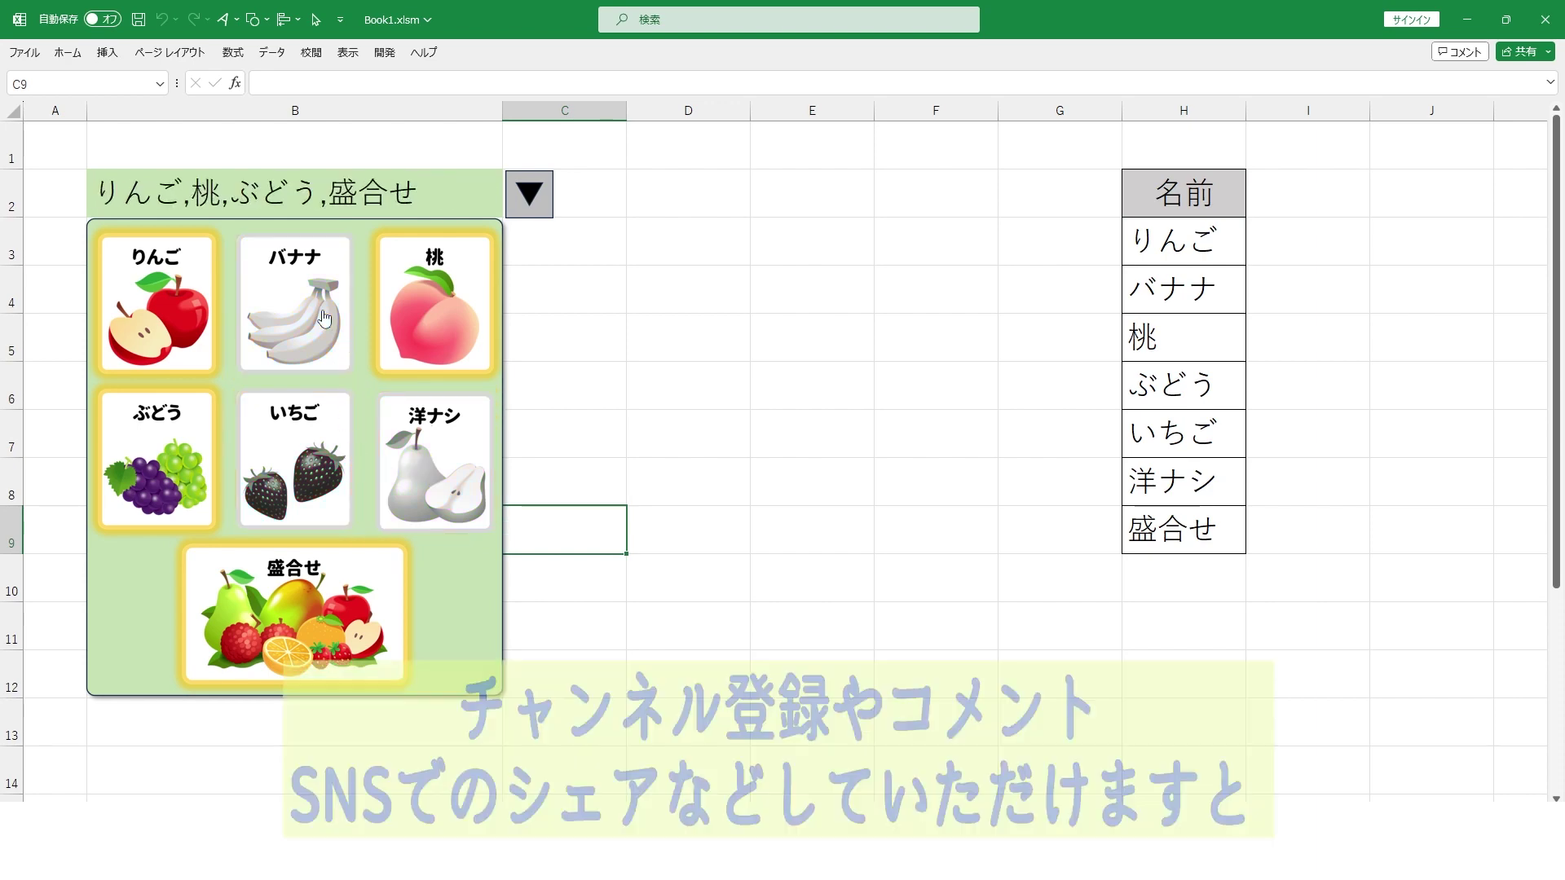
{"action": "left_click", "coordinate": [319, 336]}
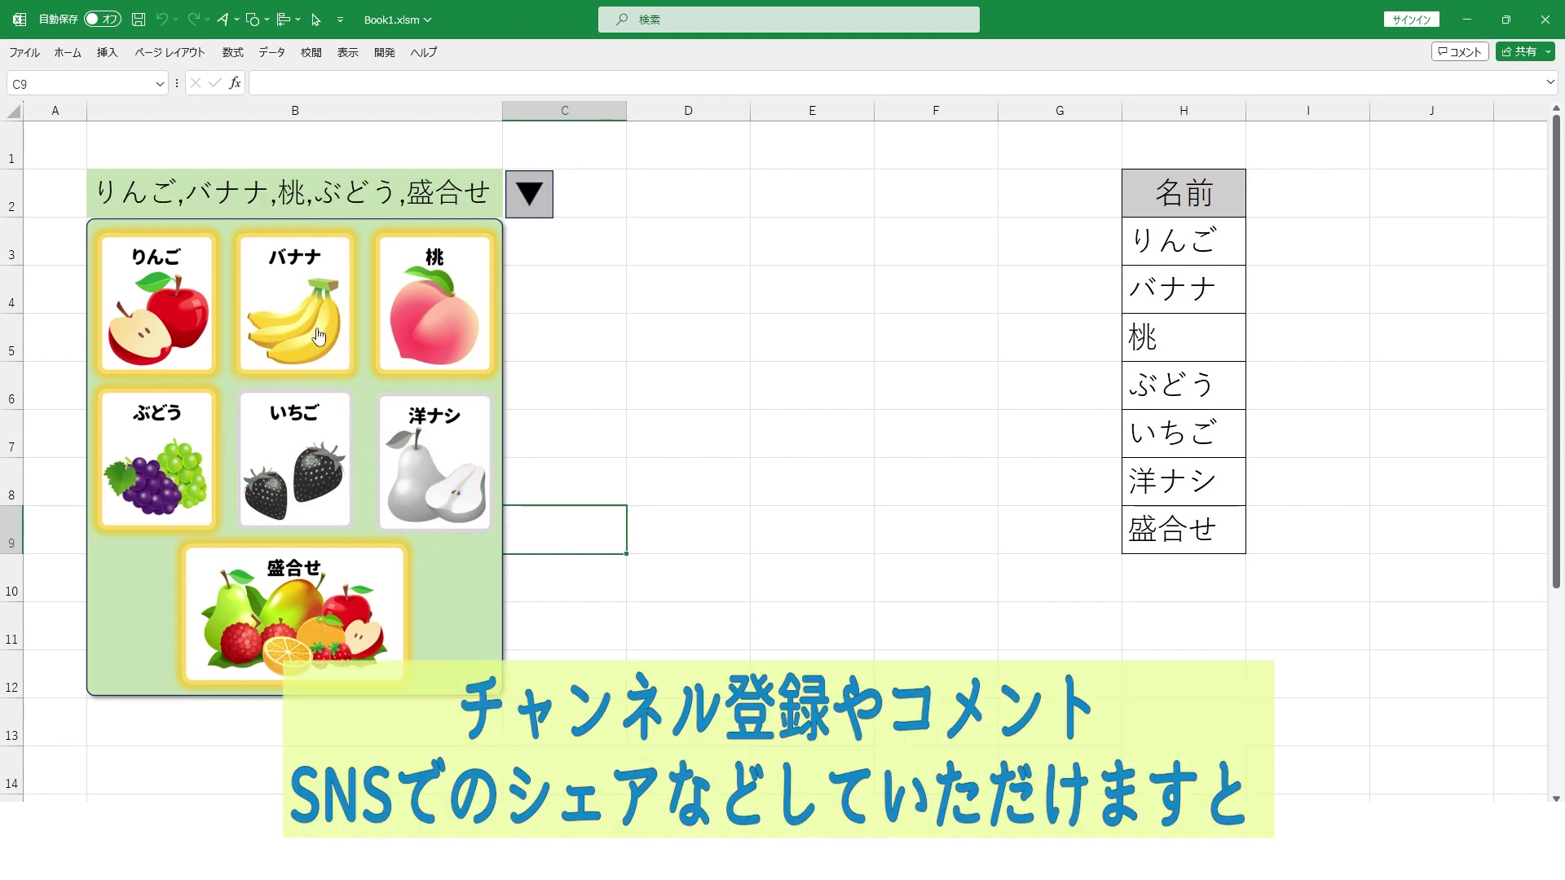